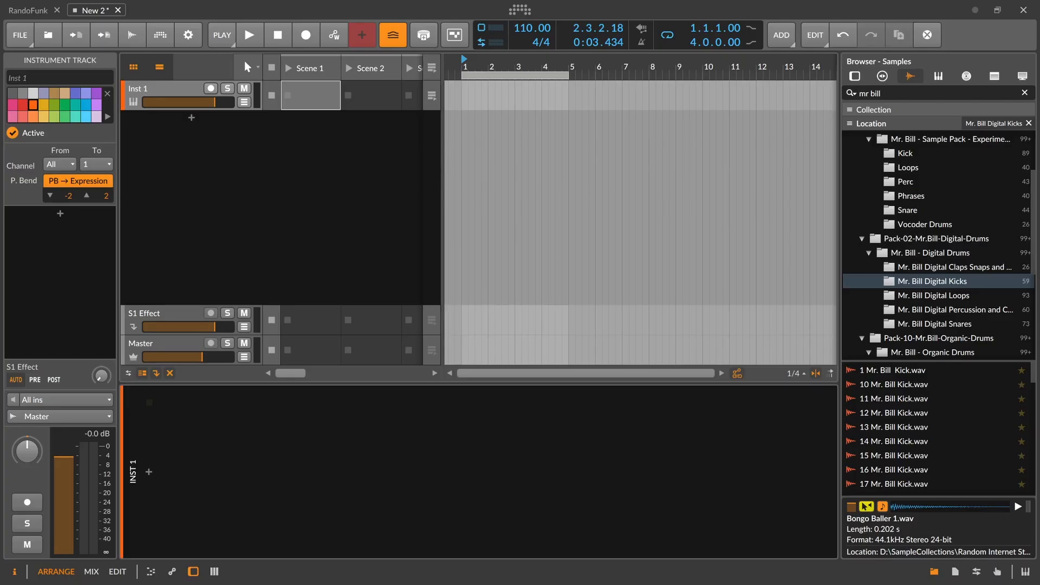
- Add a Drum Machine device to the Inst 1 instrument track
left_click(184, 96)
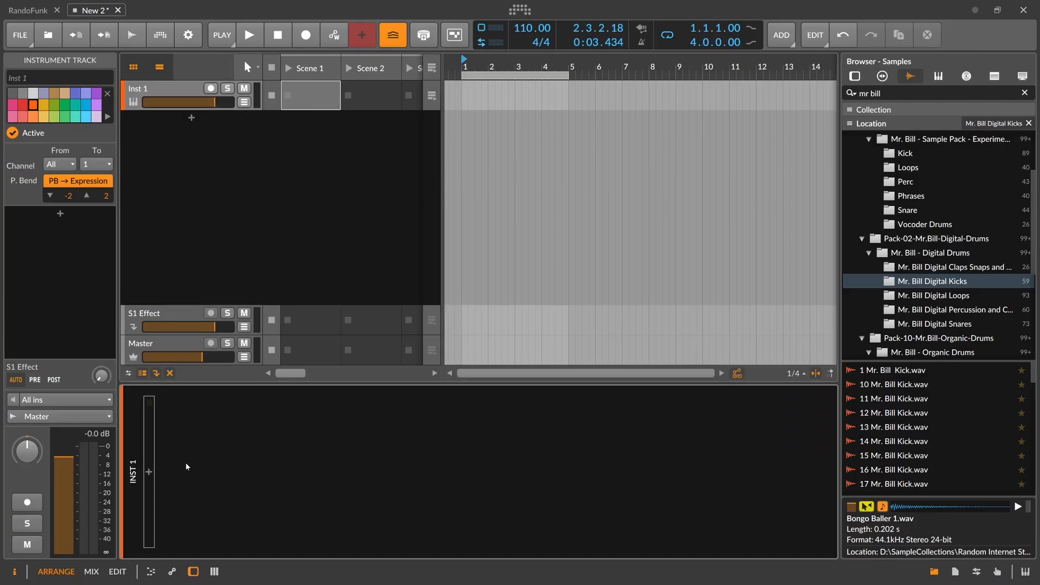
left_click(150, 472)
type("drum")
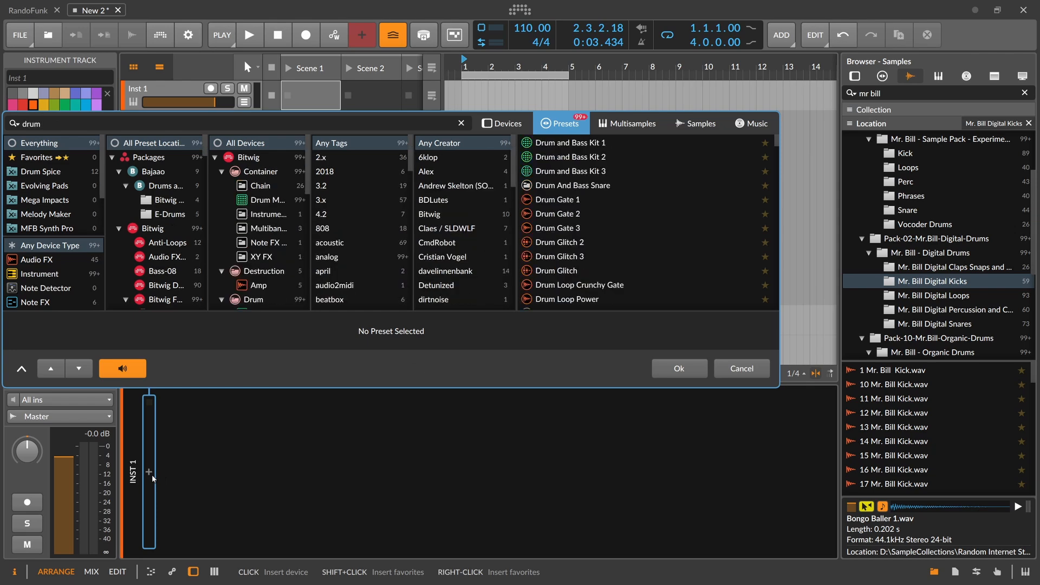
left_click(489, 124)
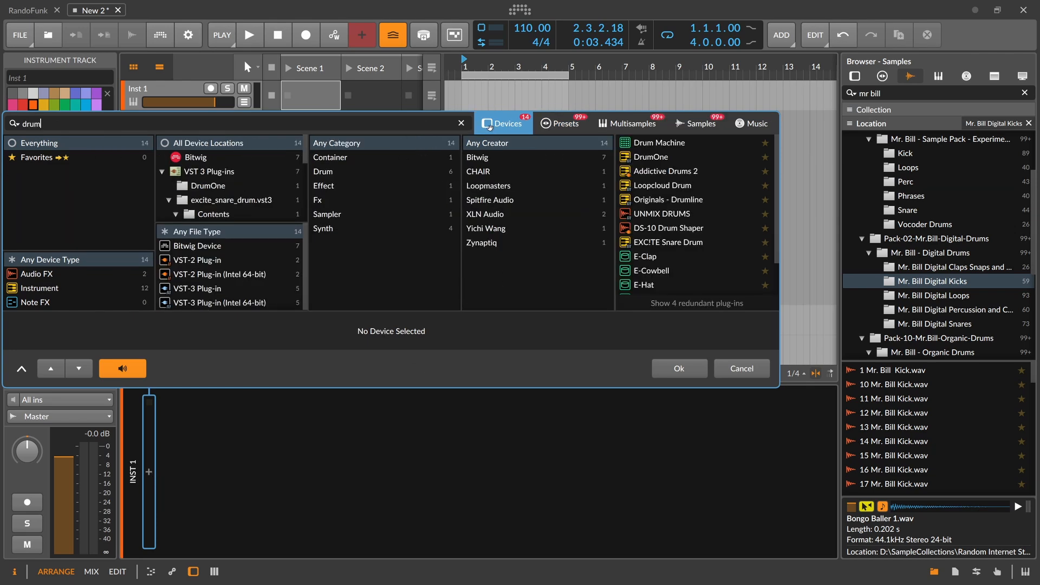
double_click(648, 144)
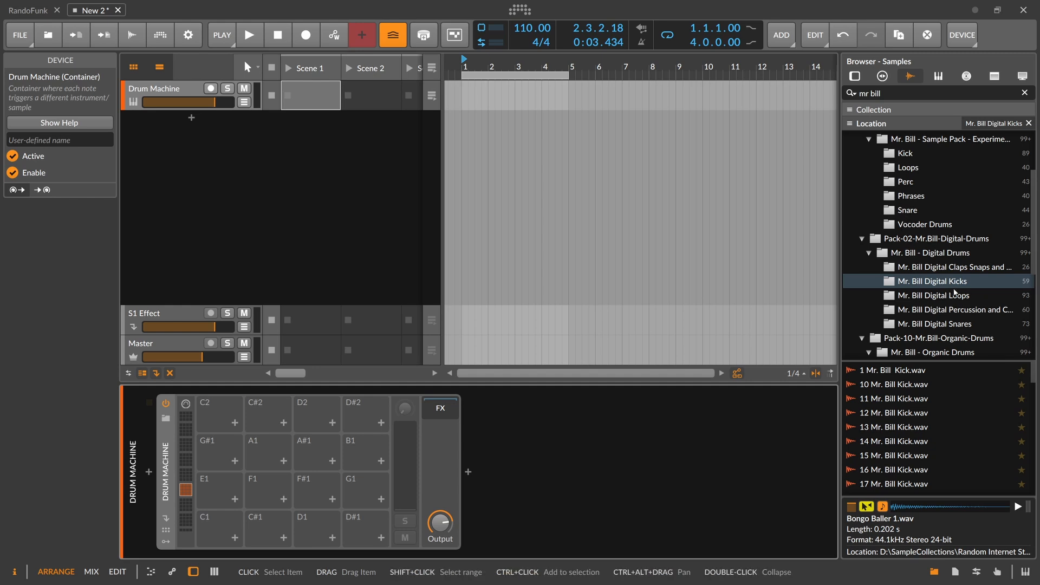
- Audition the Mr. Bill digital kicks and load 12 Mr. Bill Kick.wav onto the C1 drum pad
left_click(899, 373)
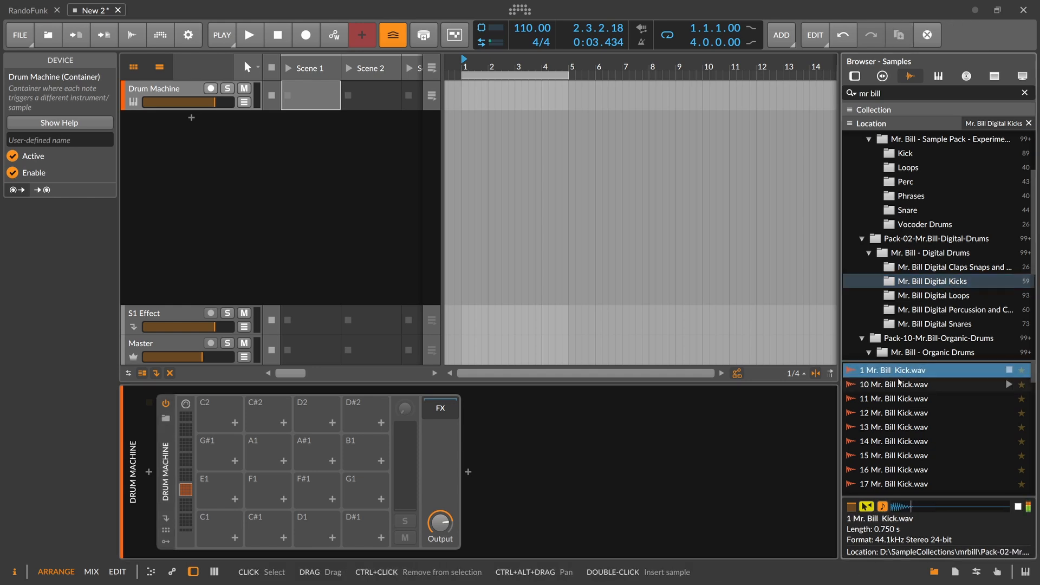
left_click(897, 399)
left_click(894, 413)
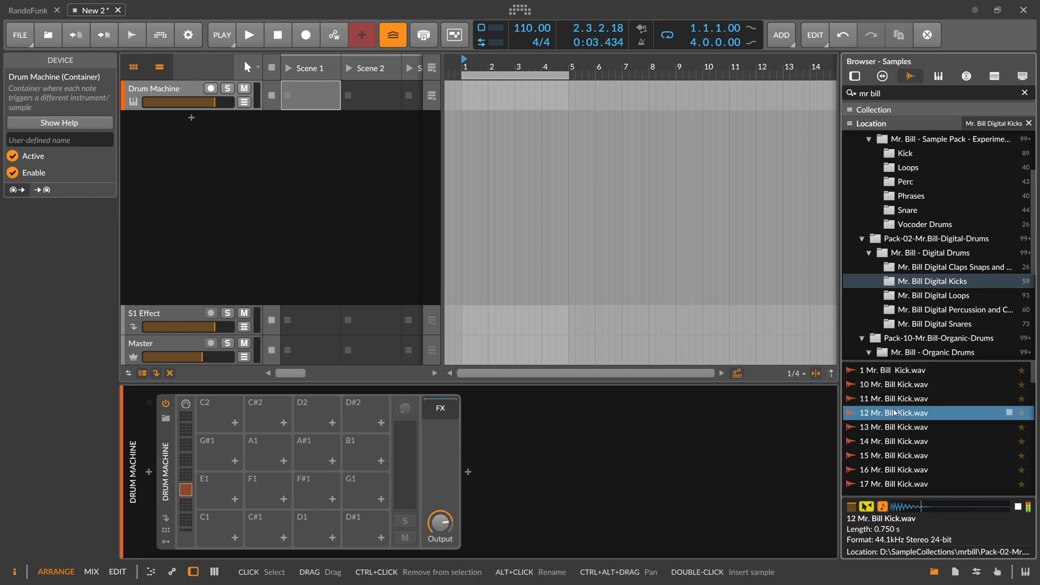
left_click_drag(894, 413, 219, 528)
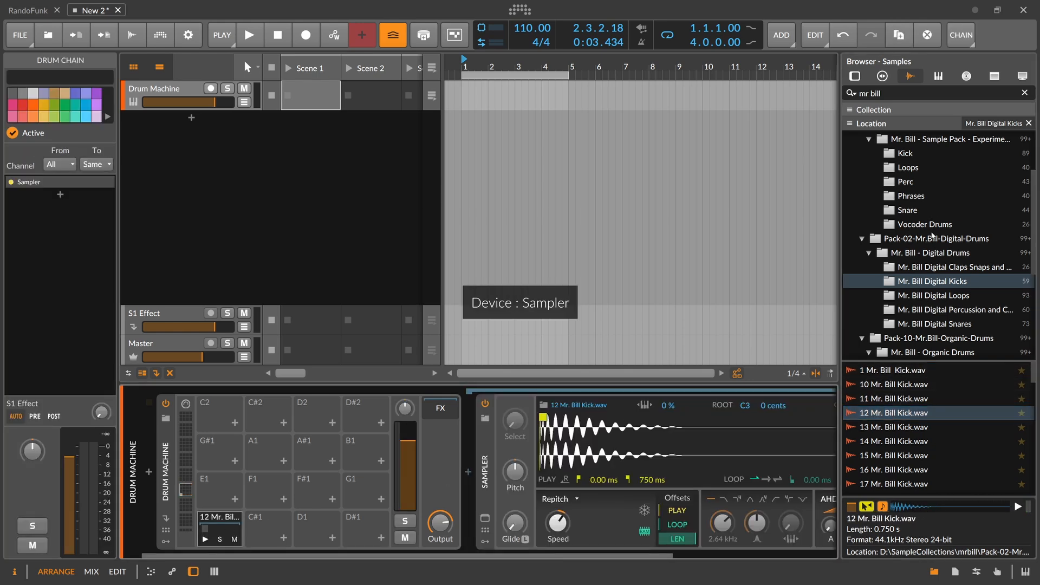
- Audition samples in the Mr. Bill Digital Snares folder and load Bill Copy Snare 7.wav onto the C#1 pad
left_click(973, 323)
left_click(902, 427)
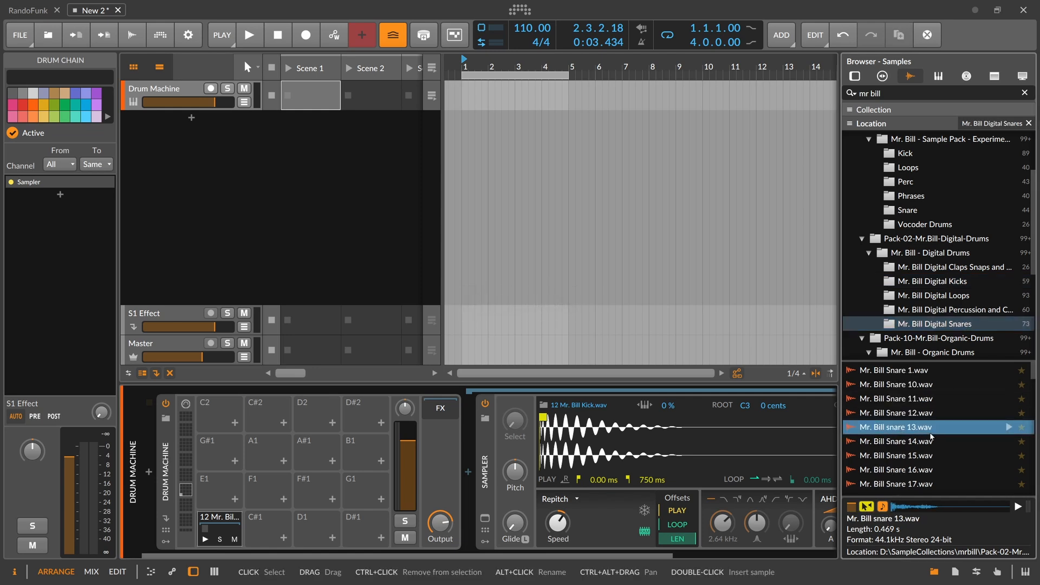
left_click(905, 442)
scroll(905, 442, "down", 2)
left_click(905, 446)
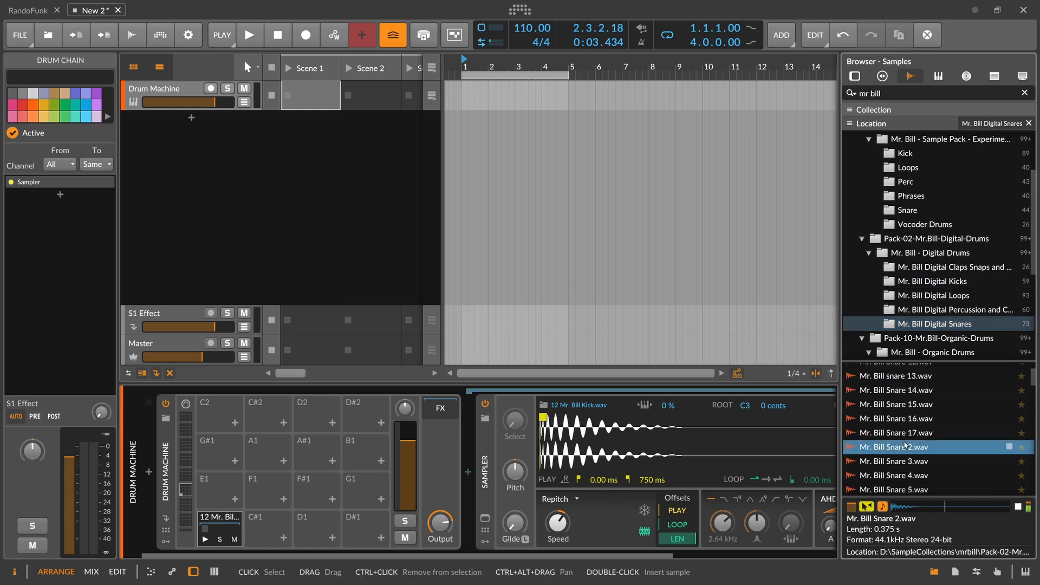
scroll(904, 445, "down", 3)
left_click(905, 444)
left_click(905, 431)
scroll(905, 432, "down", 3)
left_click(905, 433)
left_click(907, 442)
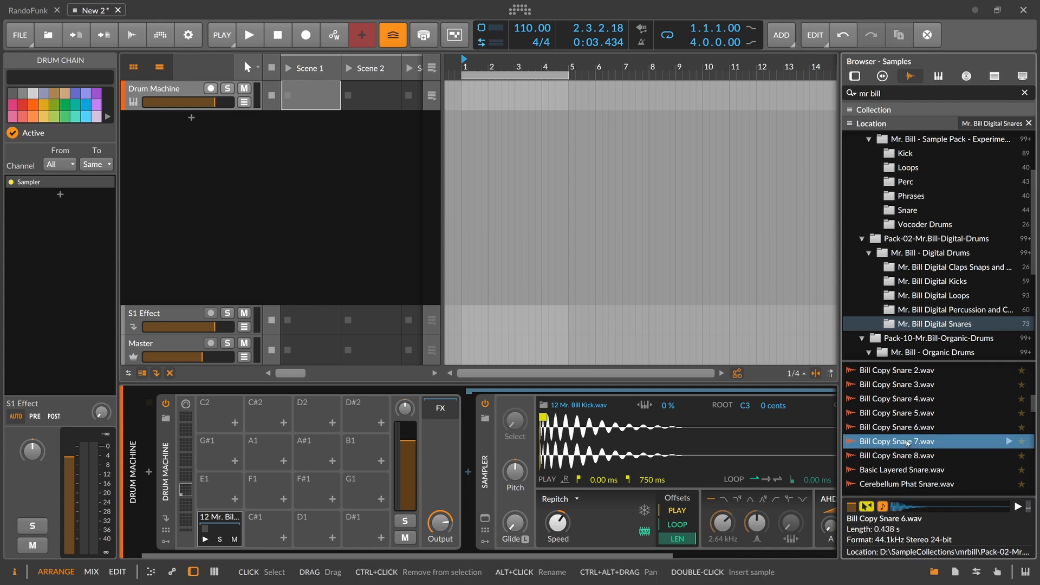
left_click_drag(320, 528, 269, 528)
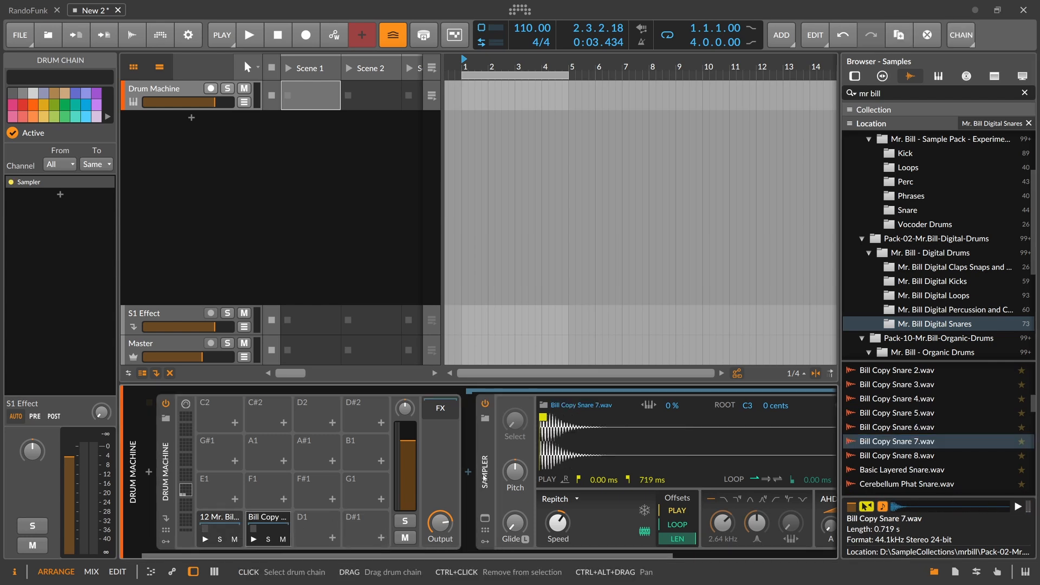
- Load Bill Hat 1.wav from the Mr. Bill Digital Percussion and Cymbals folder onto the D1 pad, and collapse its sampler chain
scroll(952, 295, "down", 1)
left_click(952, 266)
scroll(933, 421, "down", 5)
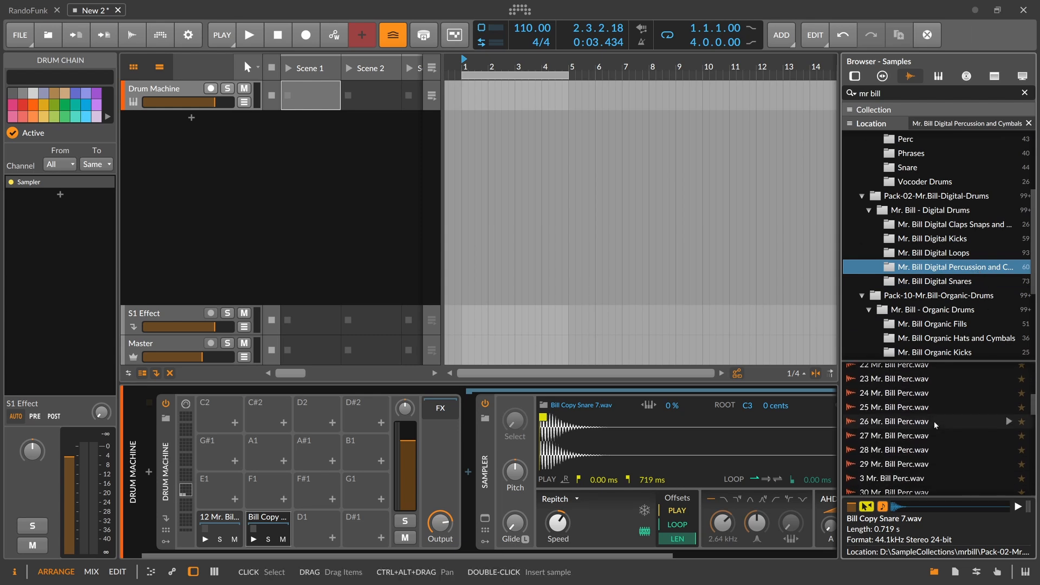
scroll(928, 428, "down", 5)
left_click(889, 458)
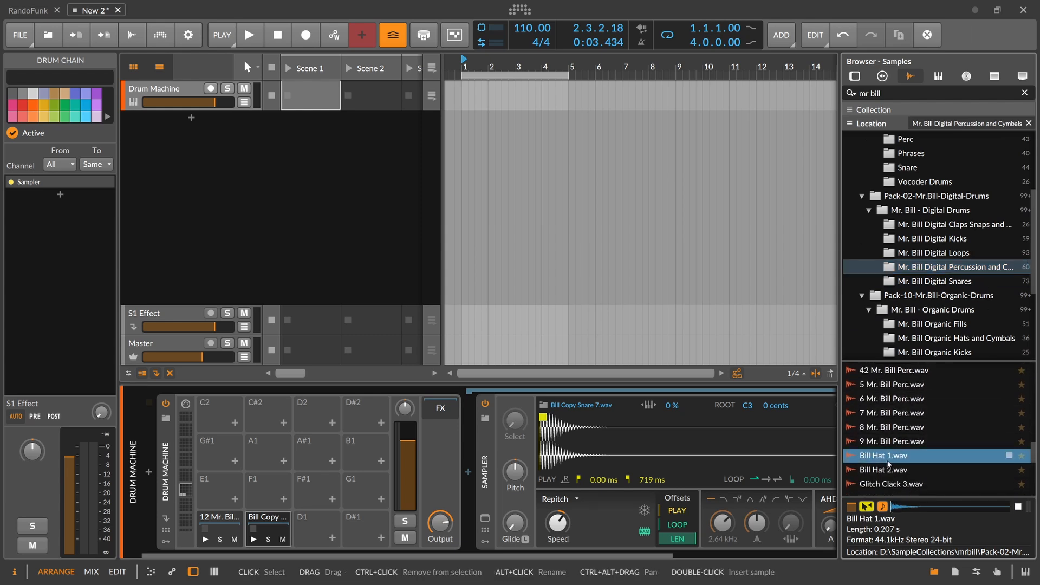
left_click_drag(891, 457, 323, 522)
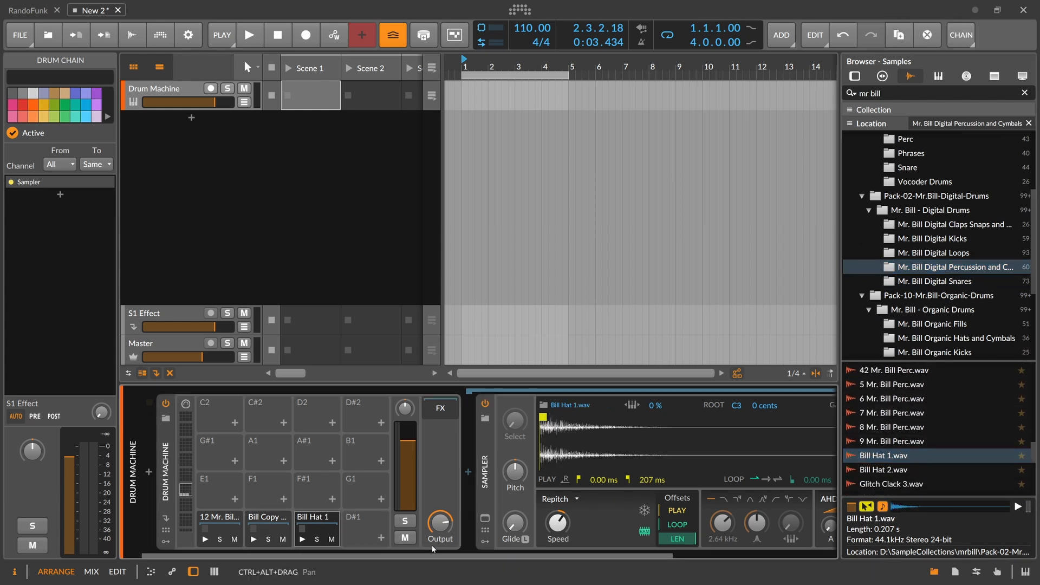
scroll(431, 544, "down", 3)
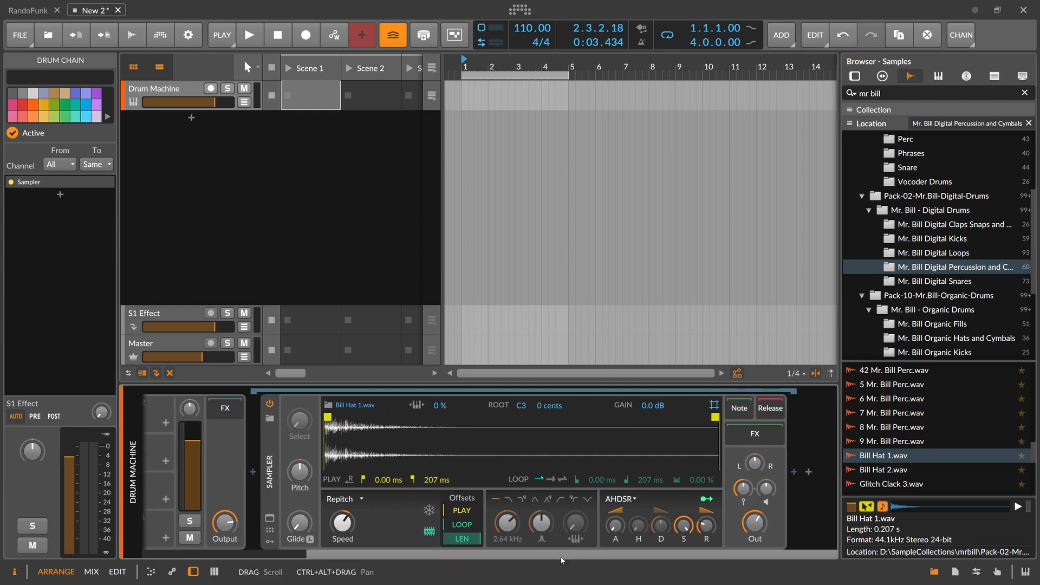
scroll(349, 436, "up", 3)
left_click(324, 520)
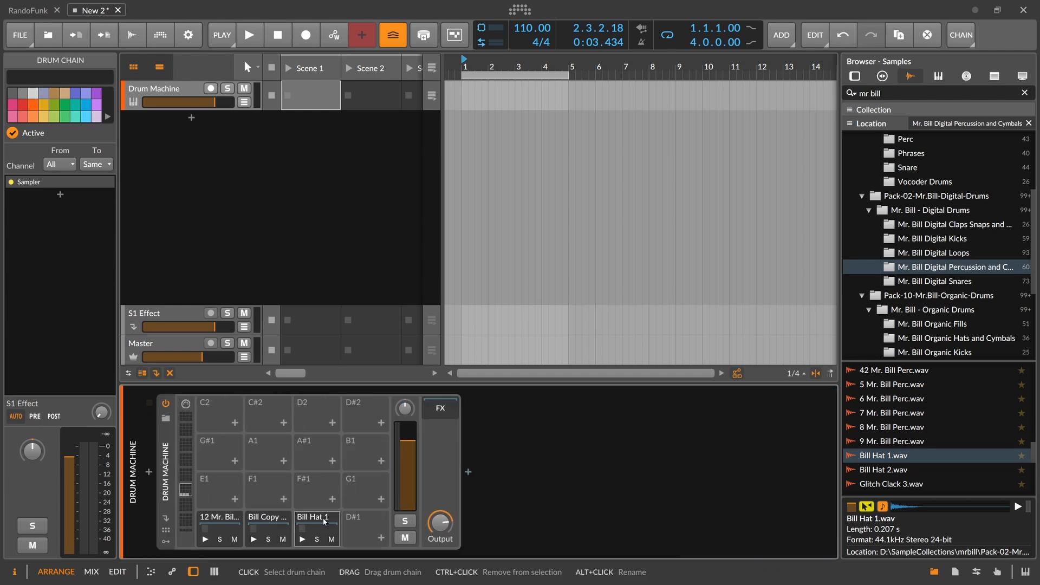
- Create a Scene 1 clip on the drum track with kicks at 1.1.1, 1.2.4 and 1.3.4 and snares on beats 2 and 4
double_click(296, 112)
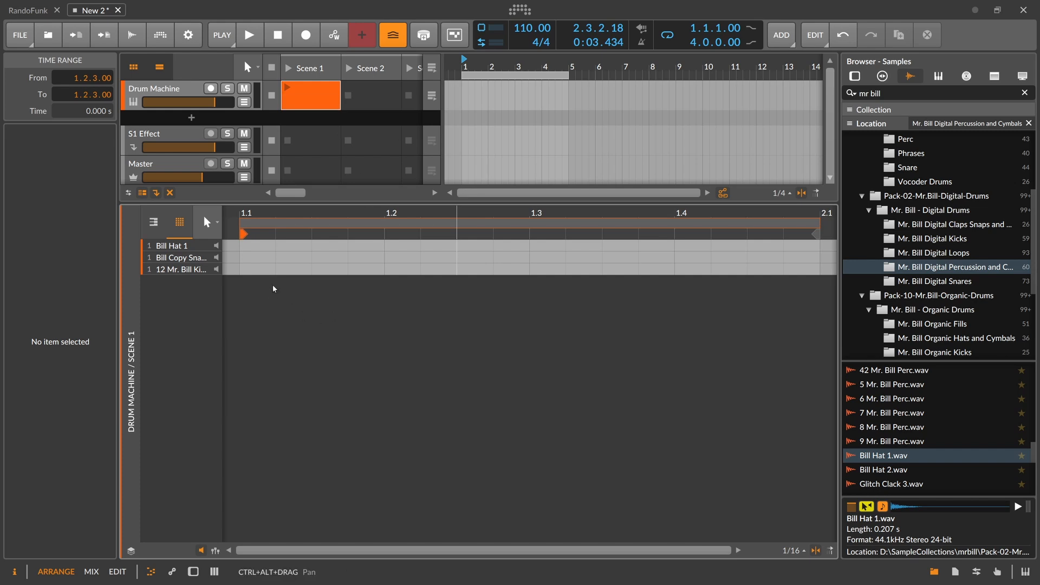
left_click(267, 267)
scroll(379, 257, "down", 3)
left_click(384, 257)
left_click(530, 257)
left_click(513, 269)
left_click(439, 269)
- Place four sixteenth-note hats in the first beat, lowering the velocities of the second and third and setting the fourth to 0%
left_click(311, 245)
left_click(348, 246)
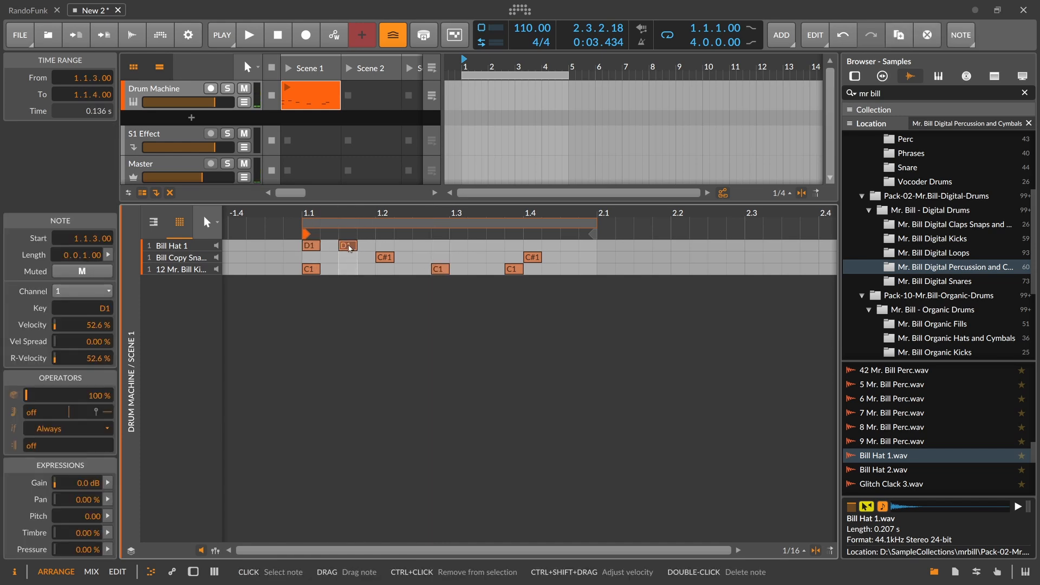
left_click(329, 245)
left_click(215, 550)
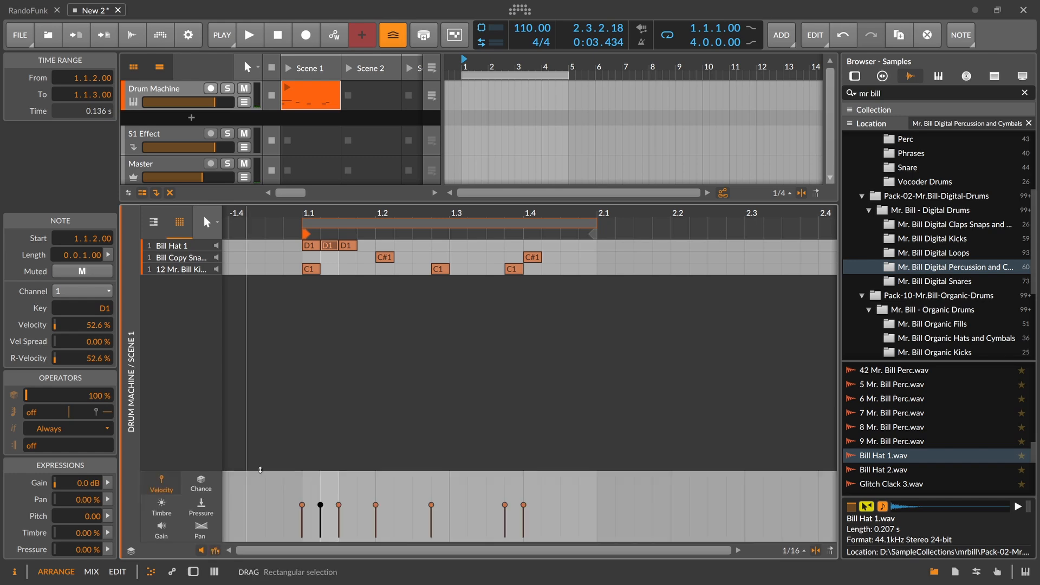
left_click_drag(320, 504, 320, 523)
left_click_drag(339, 504, 339, 522)
left_click(365, 247)
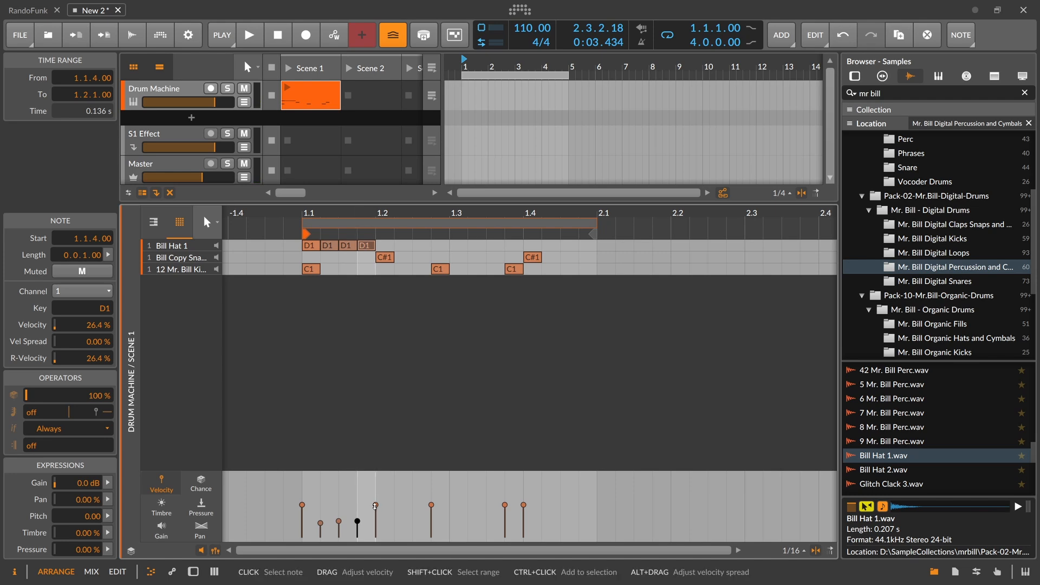
left_click_drag(357, 521, 356, 535)
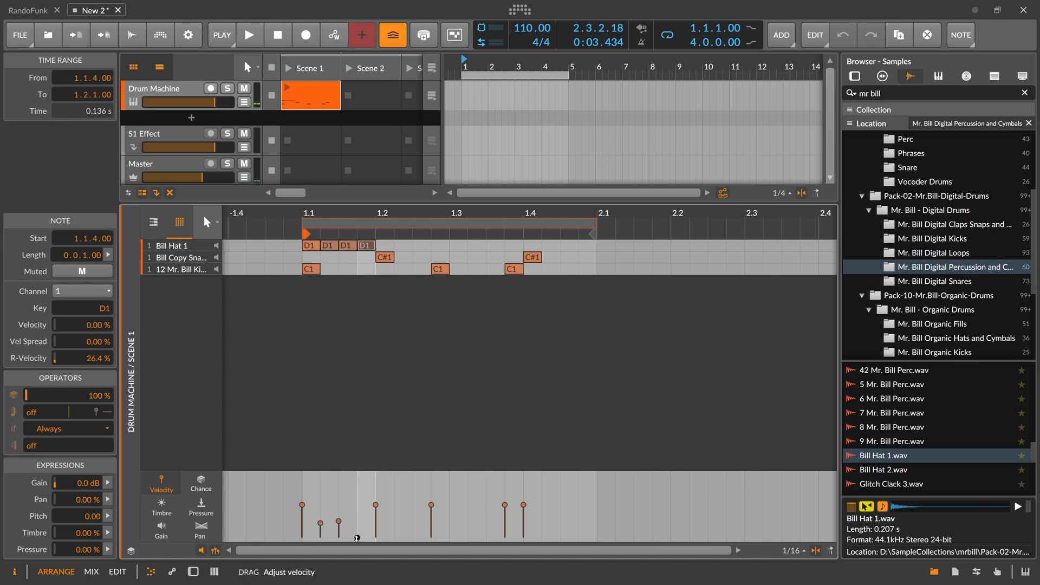
- Duplicate the four hat notes three times to fill the bar, and launch the Scene 1 clip
left_click_drag(380, 247, 313, 246)
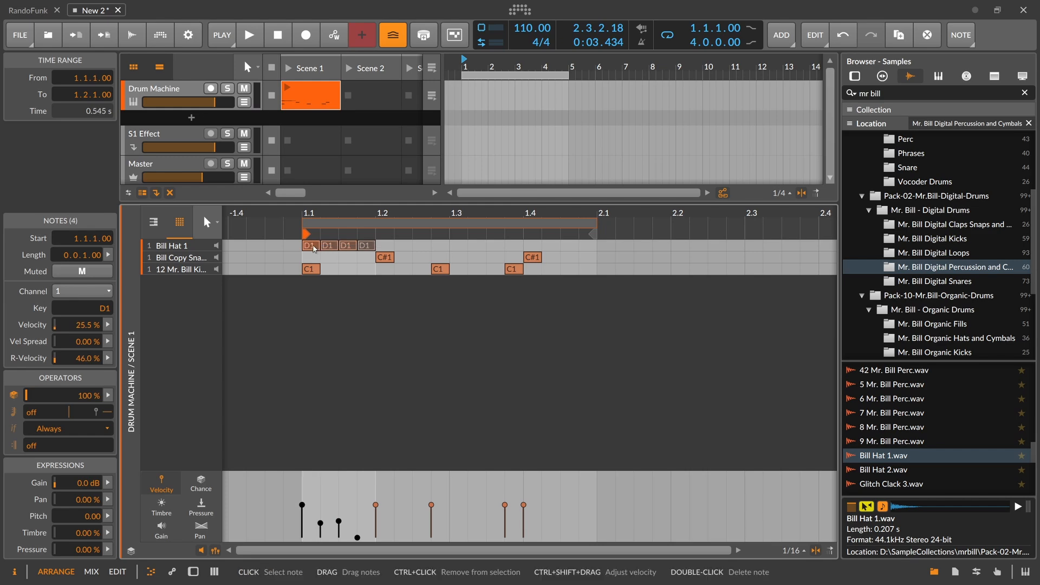
key("ctrl+d")
key("ctrl+d")
key("ctrl+d")
left_click(287, 87)
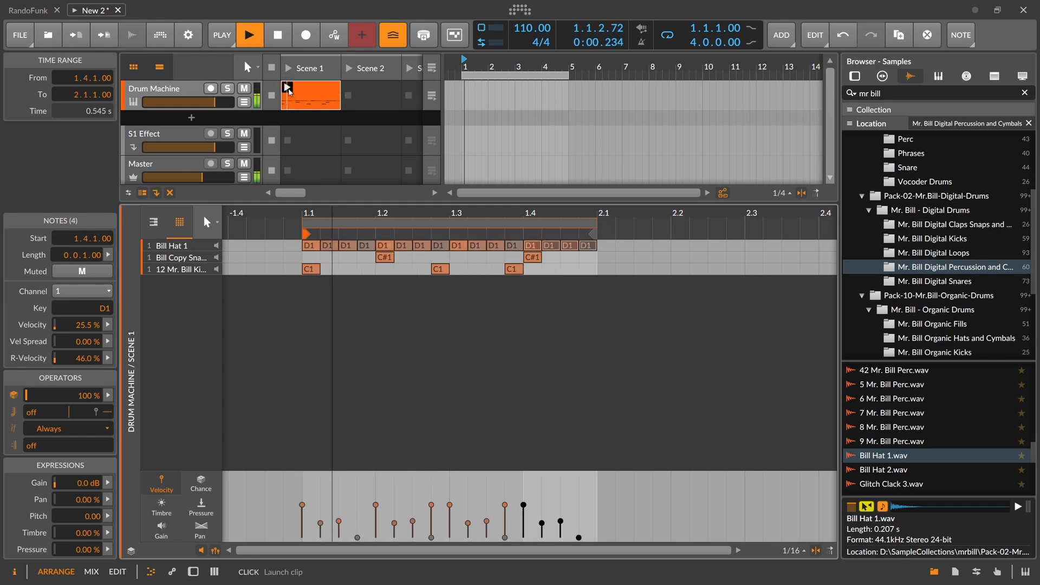
- Show the drum track's devices, compare playback with groove off and on, and set the groove shuffle to about 39%
left_click(199, 92)
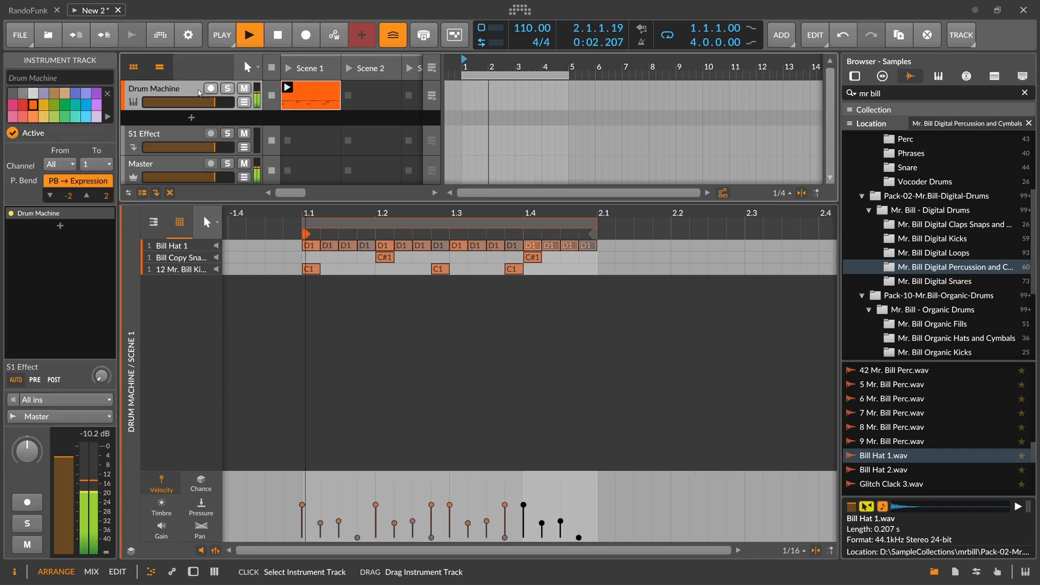
key("d")
left_click(222, 35)
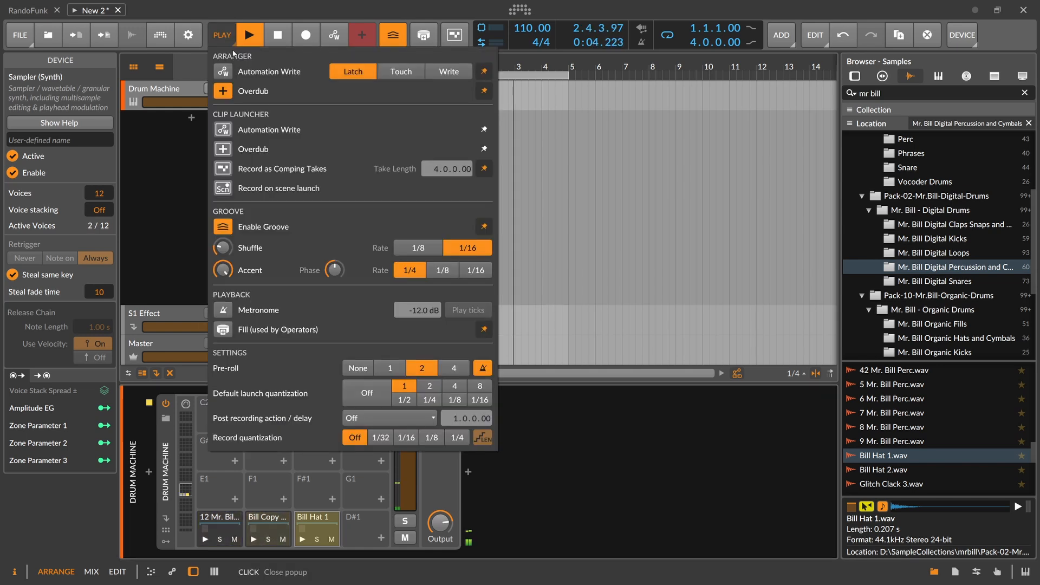
left_click(222, 227)
left_click(223, 227)
left_click_drag(223, 247, 223, 236)
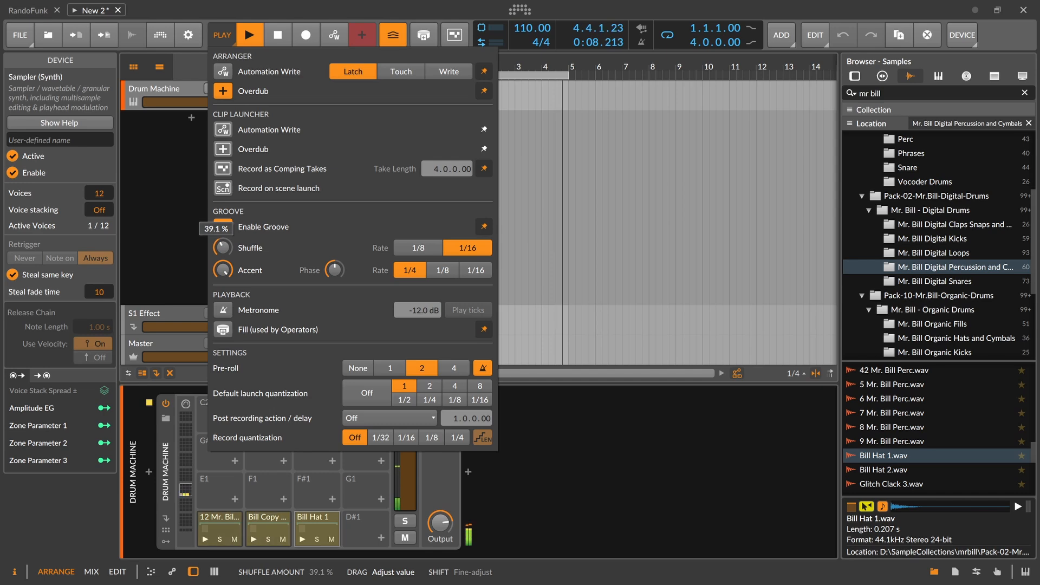
left_click(199, 211)
- Insert the Hard-Clip preset after the Drum Machine and raise its input to about +11.9 dB
left_click(468, 473)
type("hard")
left_click(646, 123)
double_click(612, 157)
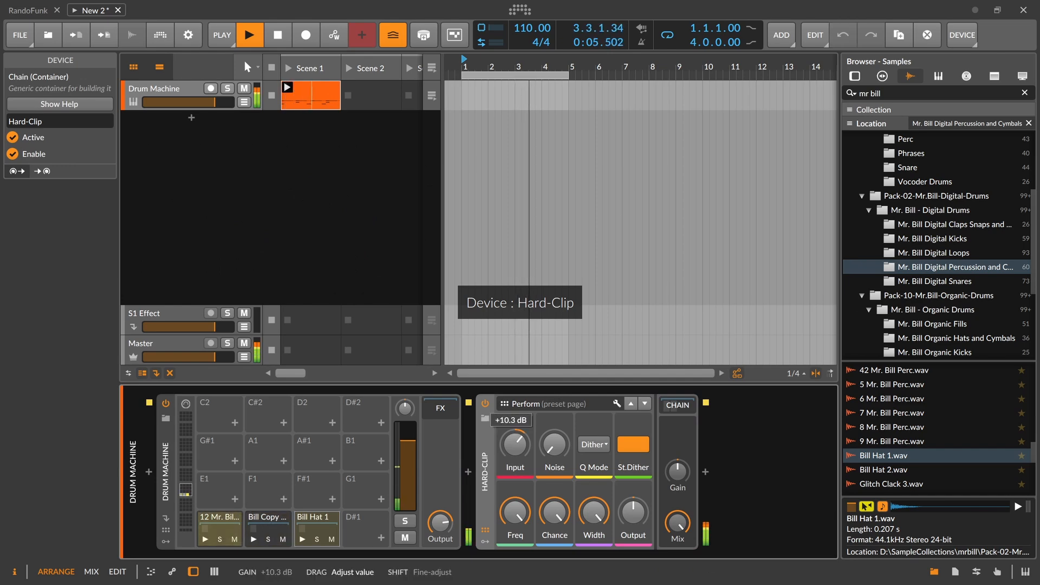
left_click_drag(514, 444, 514, 442)
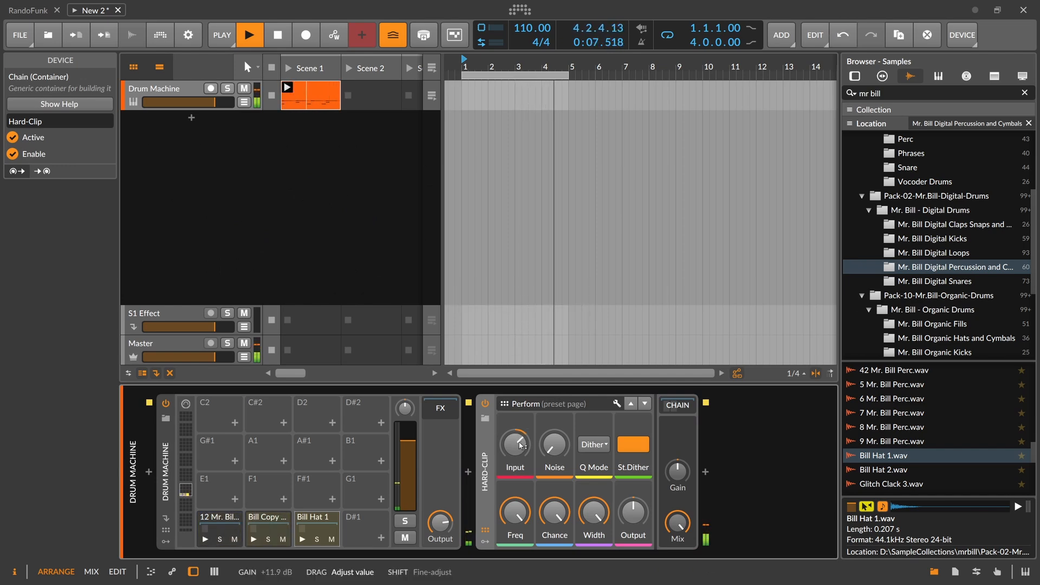
- Insert a Multiband FX-3 device between the Drum Machine and Hard-Clip
left_click(468, 472)
type("fx-")
key("Down")
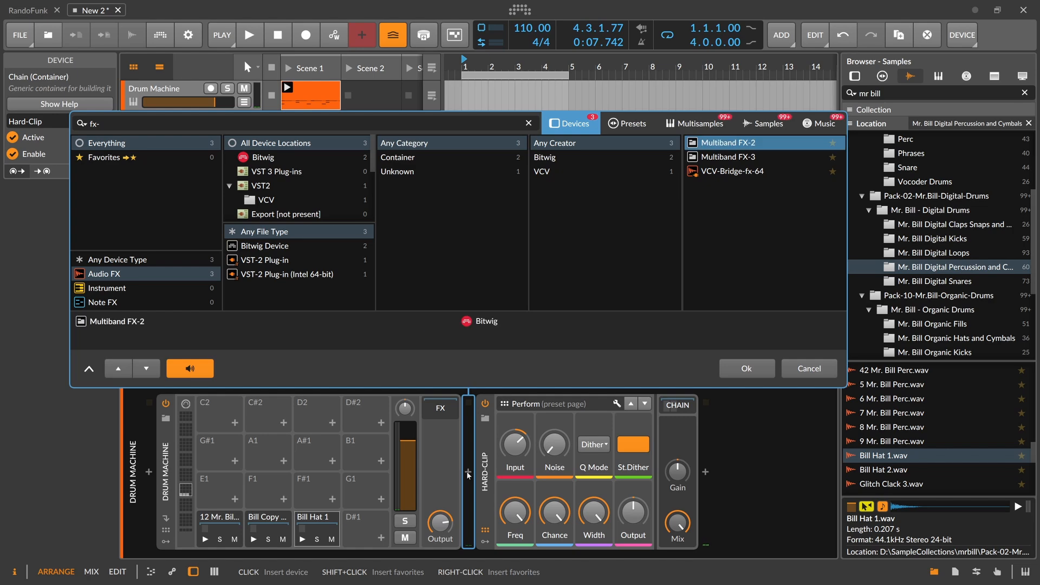
key("Down")
key("Return")
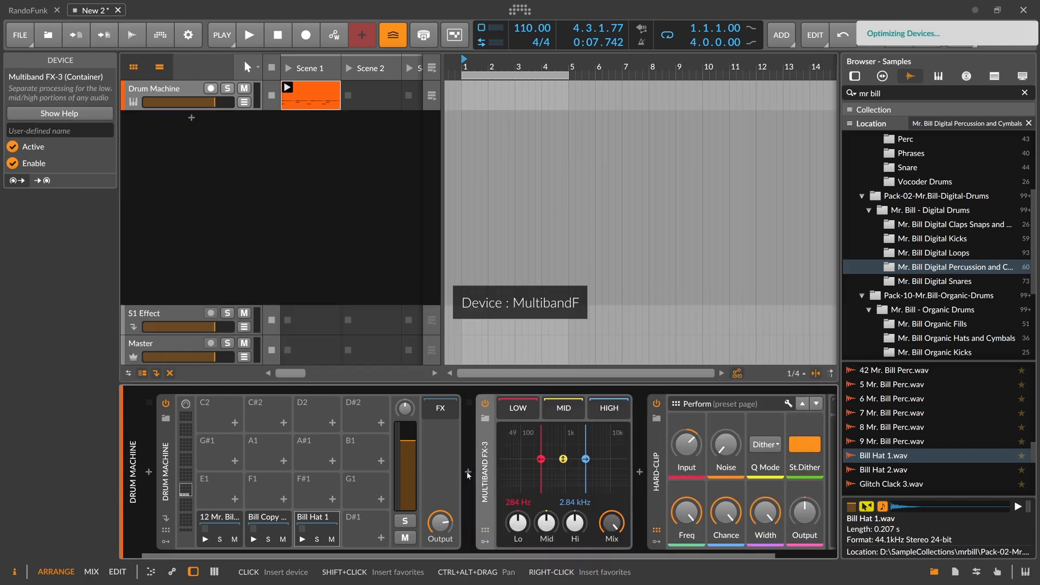
- Add a Peak Limiter to the low band of the Multiband FX-3 and raise its input gain
left_click(639, 474)
type("peak")
key("Return")
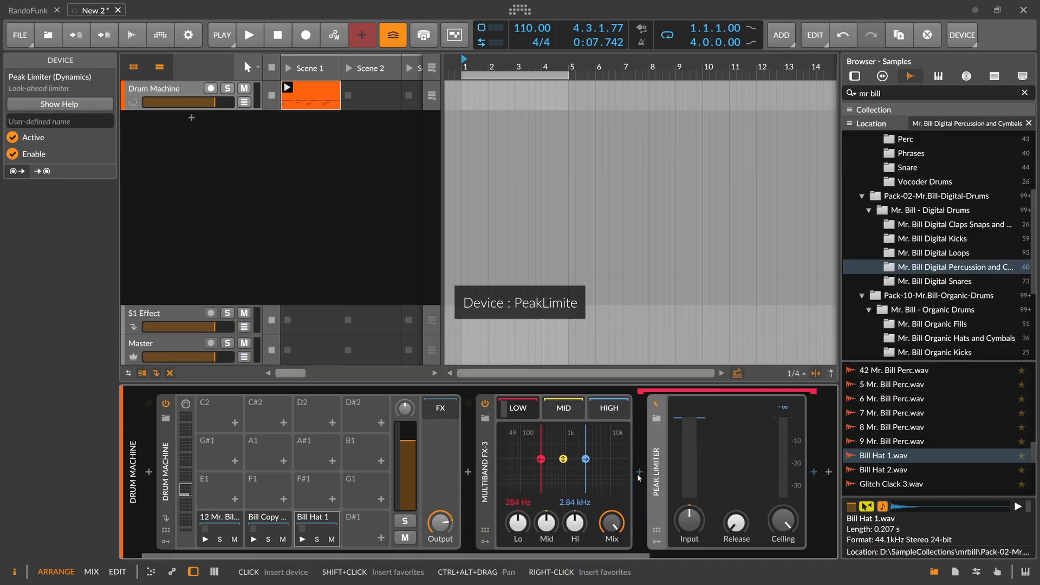
left_click_drag(688, 521, 688, 501)
left_click_drag(631, 555, 745, 548)
left_click_drag(533, 520, 533, 507)
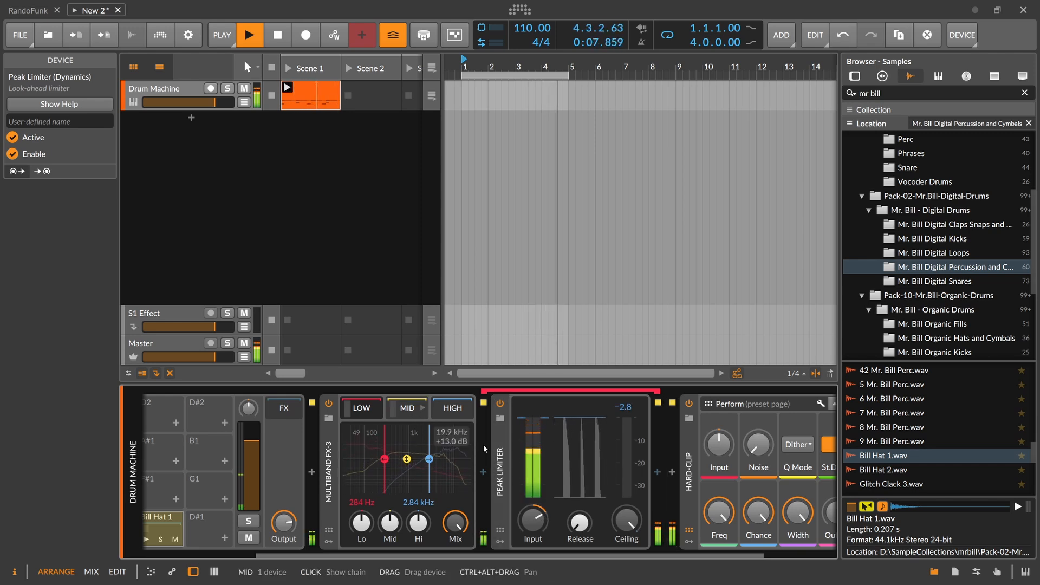
- Set the input gain of the mid band's Peak Limiter to about +15.7 dB and open the high band's chain
left_click_drag(533, 520, 533, 518)
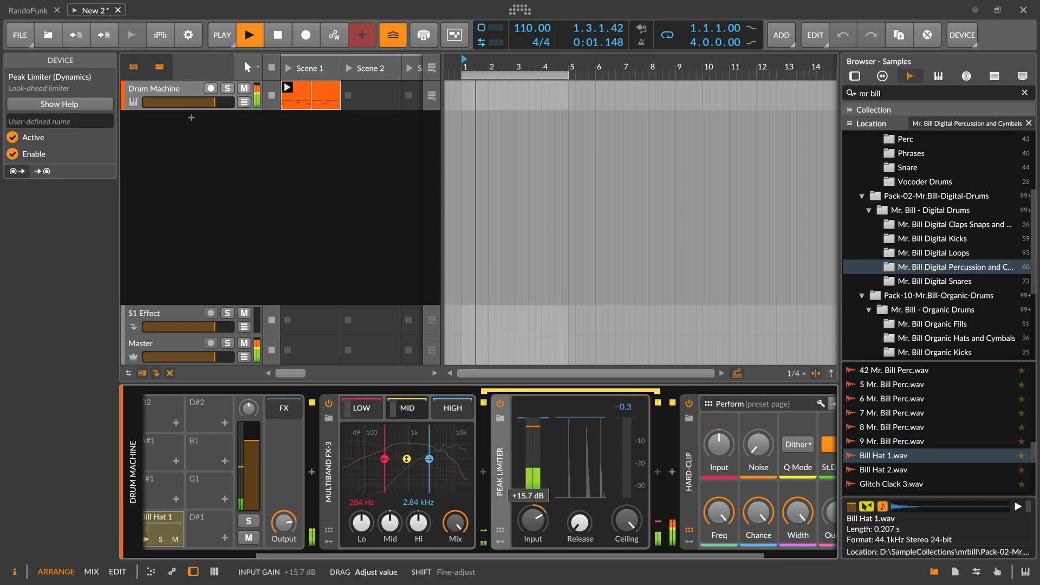
key("Delete")
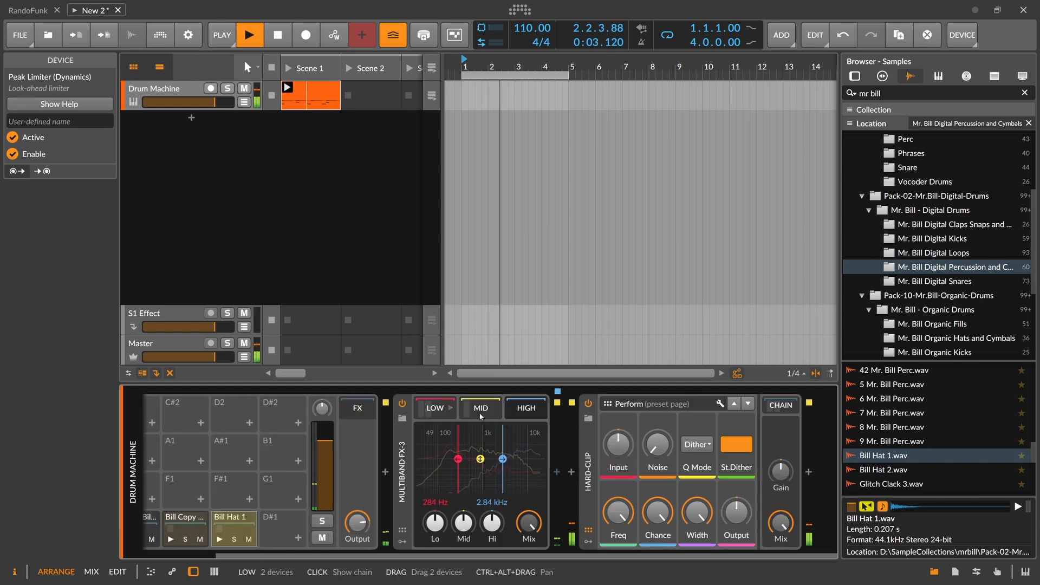
left_click(548, 412)
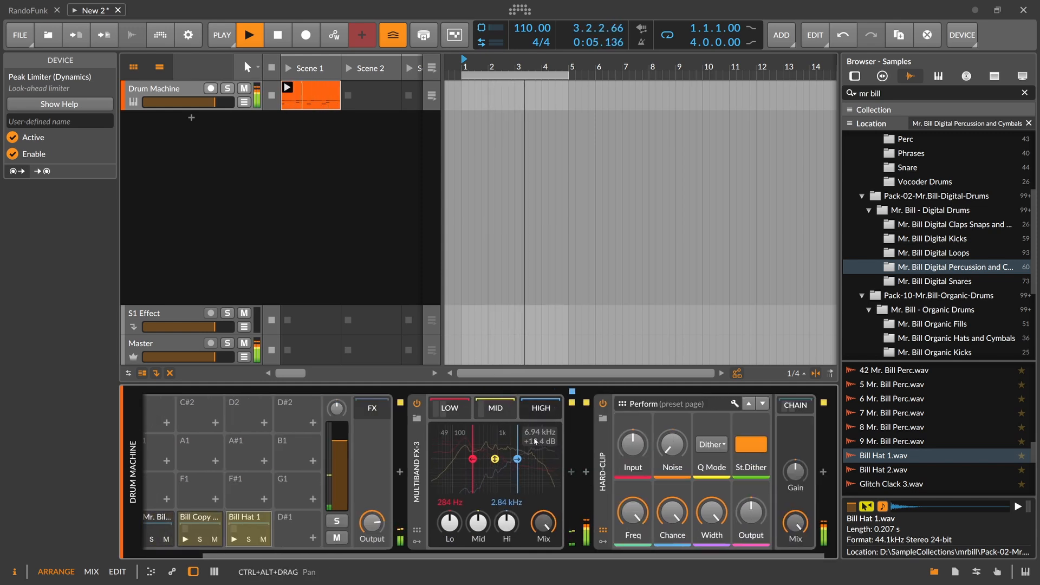
- Place a Peak Limiter in the Multiband FX-3's high band at about +15.9 dB input gain and set Hard-Clip's input to about +2.3 dB
key("ctrl+z")
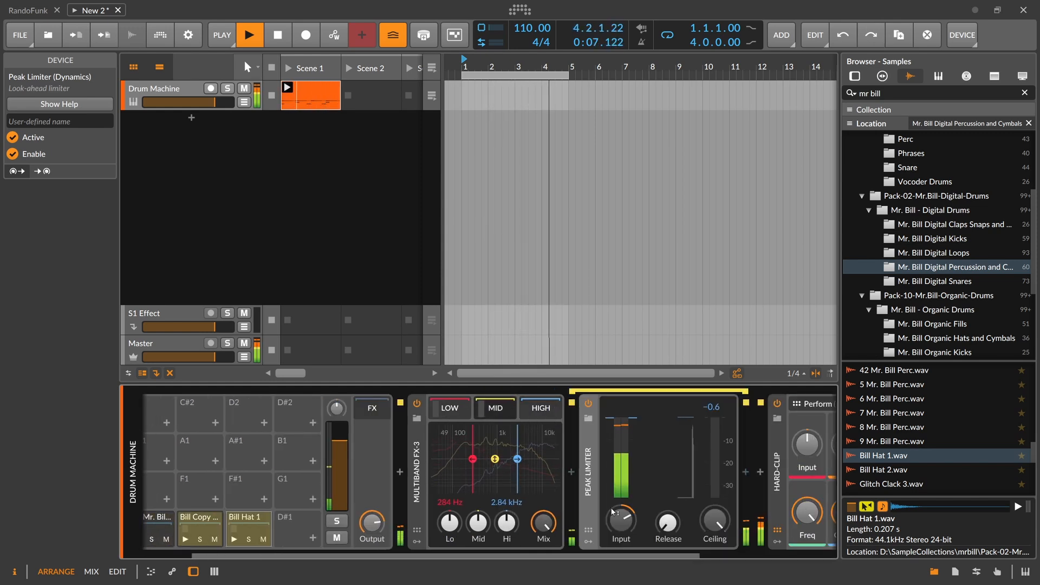
left_click_drag(589, 491, 574, 467)
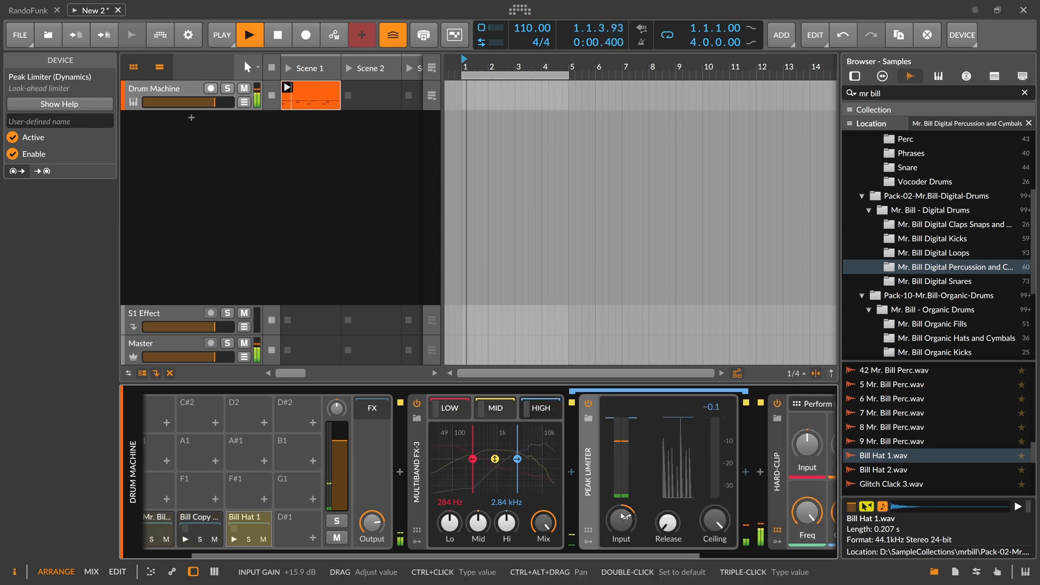
left_click_drag(621, 520, 621, 519)
key("Delete")
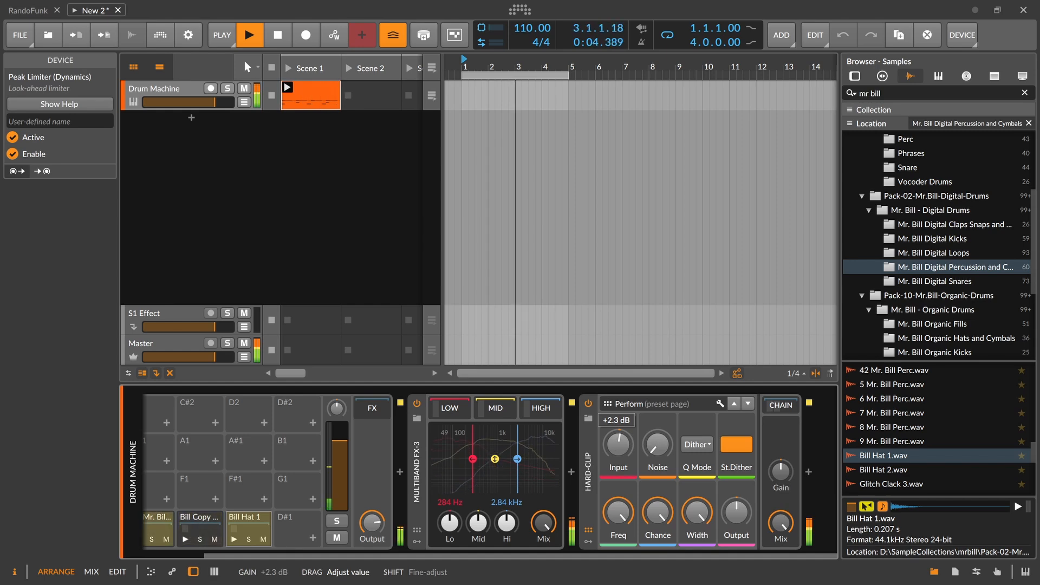
- Shorten the kick sample in its Sampler by setting the play end to about 191 ms, and stop playback
left_click(158, 518)
left_click_drag(364, 558, 509, 555)
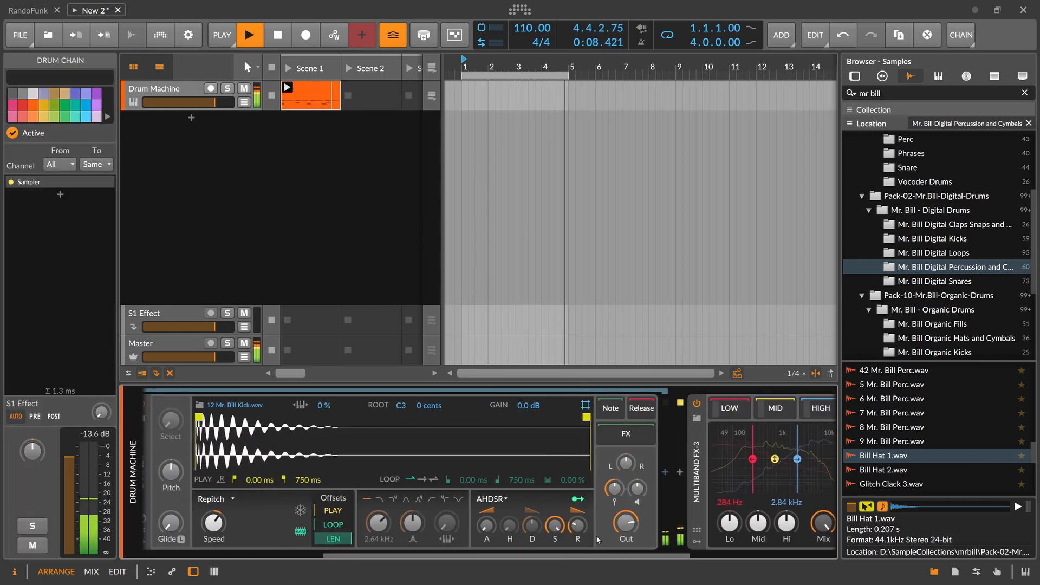
left_click_drag(586, 416, 306, 416)
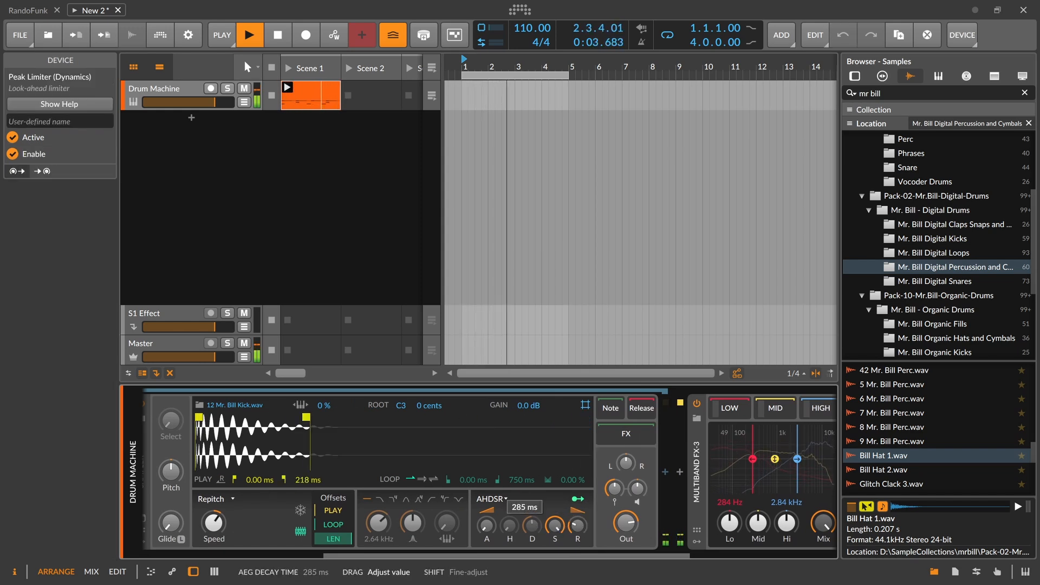
left_click_drag(547, 555, 497, 555)
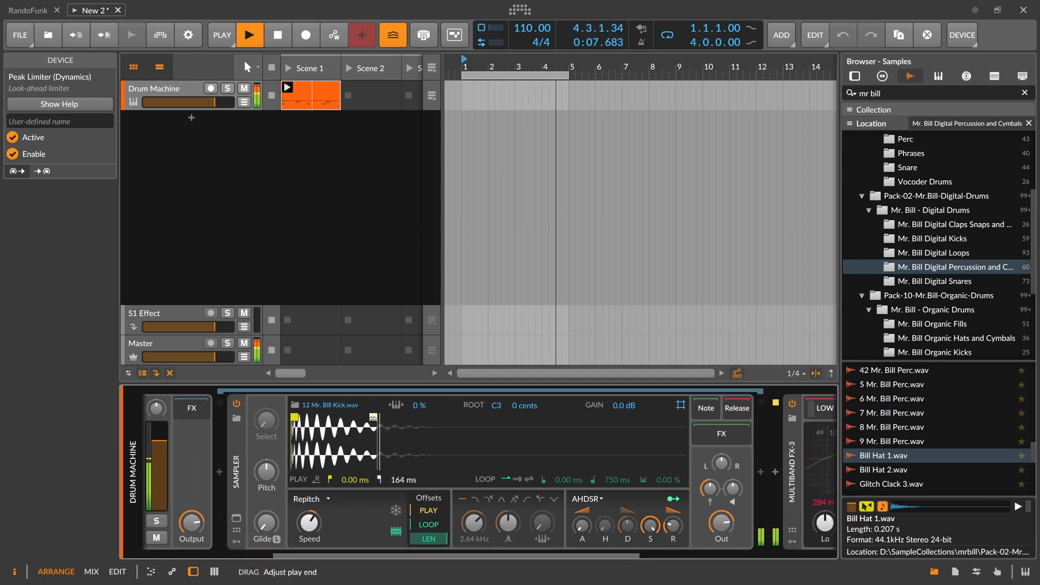
left_click_drag(444, 555, 312, 555)
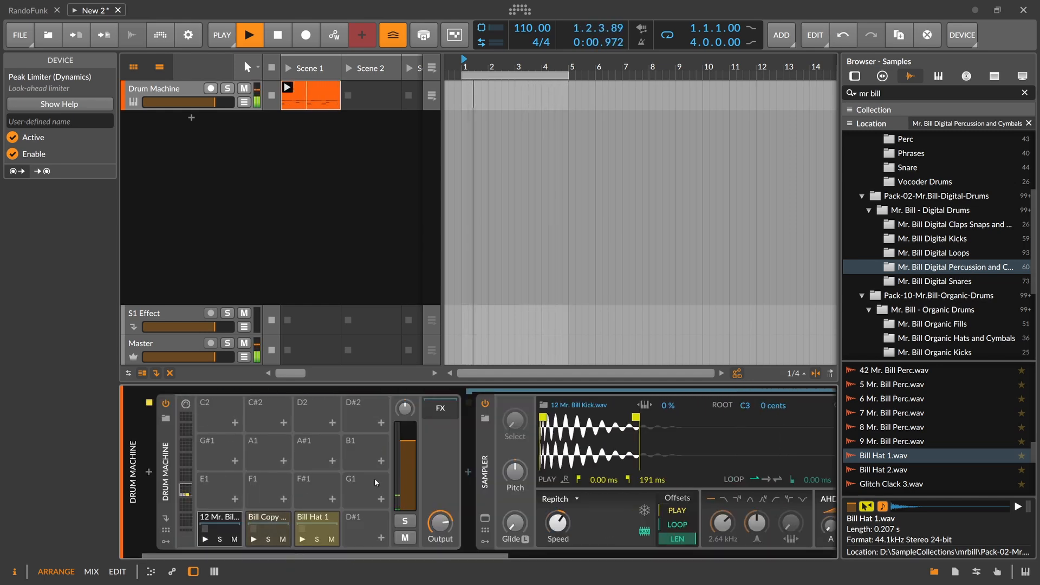
left_click(234, 529)
key("space")
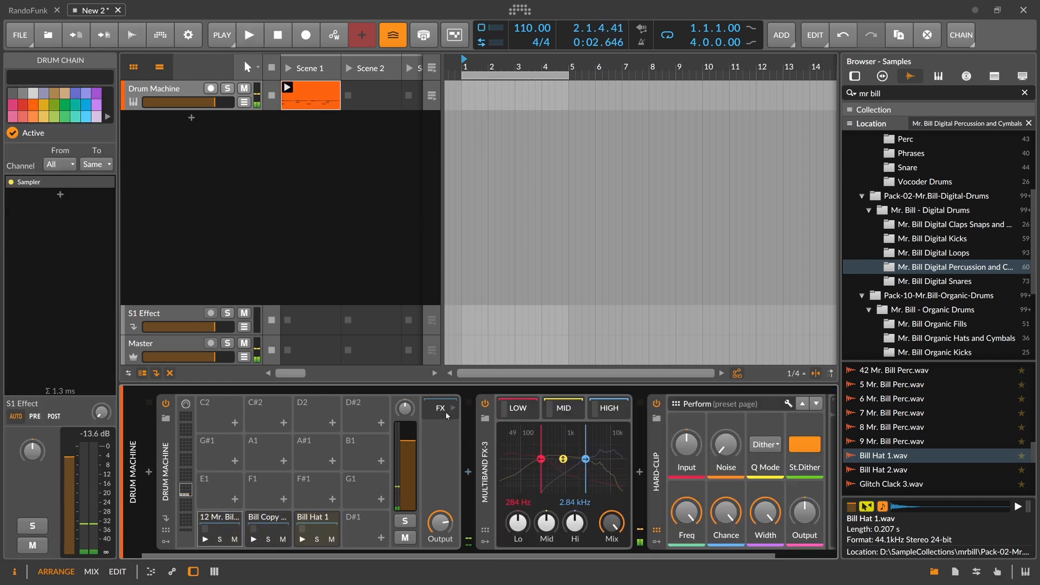
- Insert an EQ-2 between Multiband FX-3 and Hard-Clip with its low band as a 4-pole high-pass at about 48 Hz
left_click(639, 471)
type("eq")
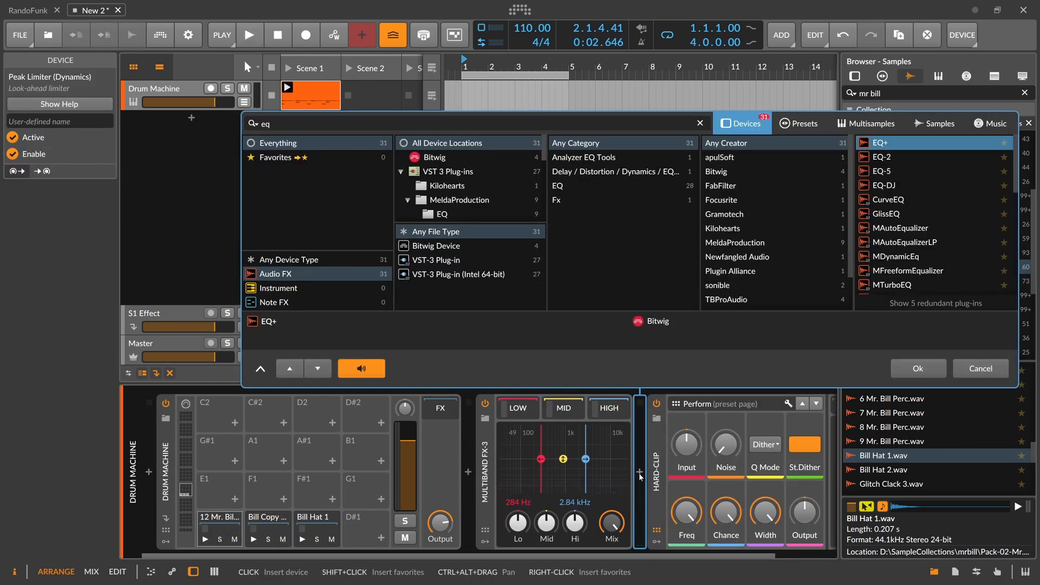
key("Return")
left_click(711, 496)
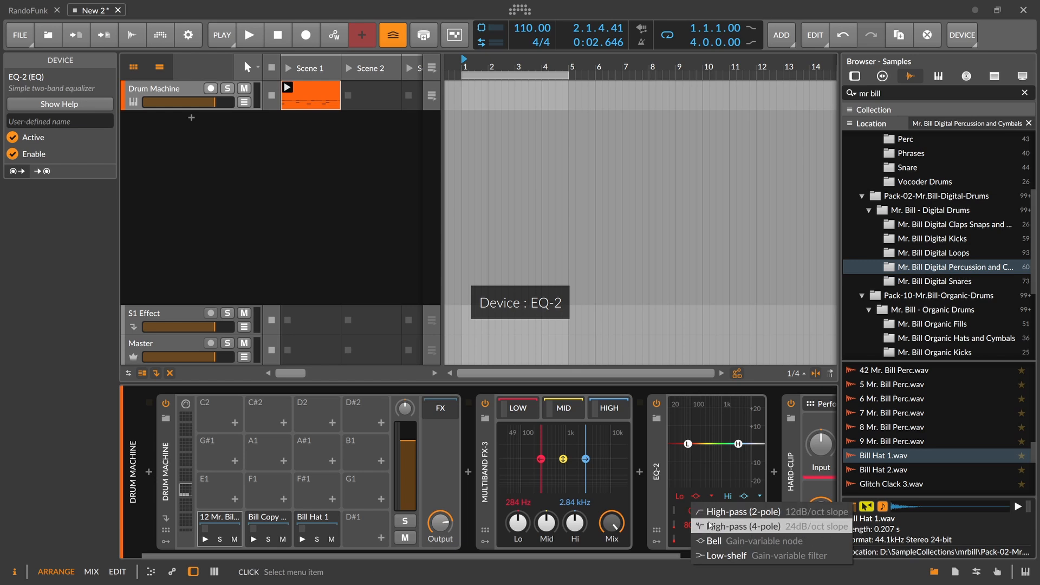
left_click(721, 526)
key("space")
left_click_drag(697, 525, 697, 535)
key("space")
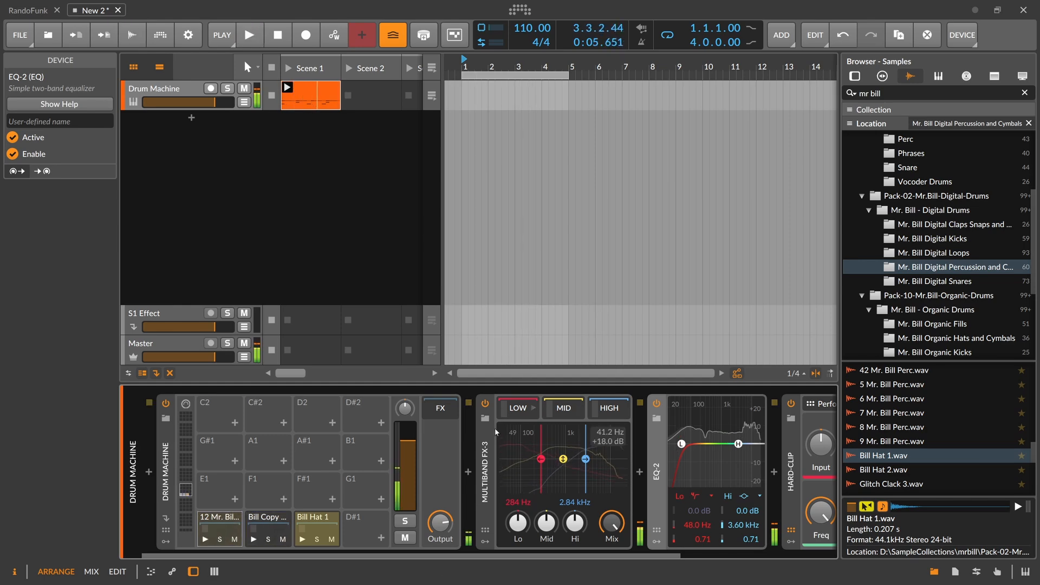
left_click(611, 413)
left_click(612, 413)
left_click(305, 207)
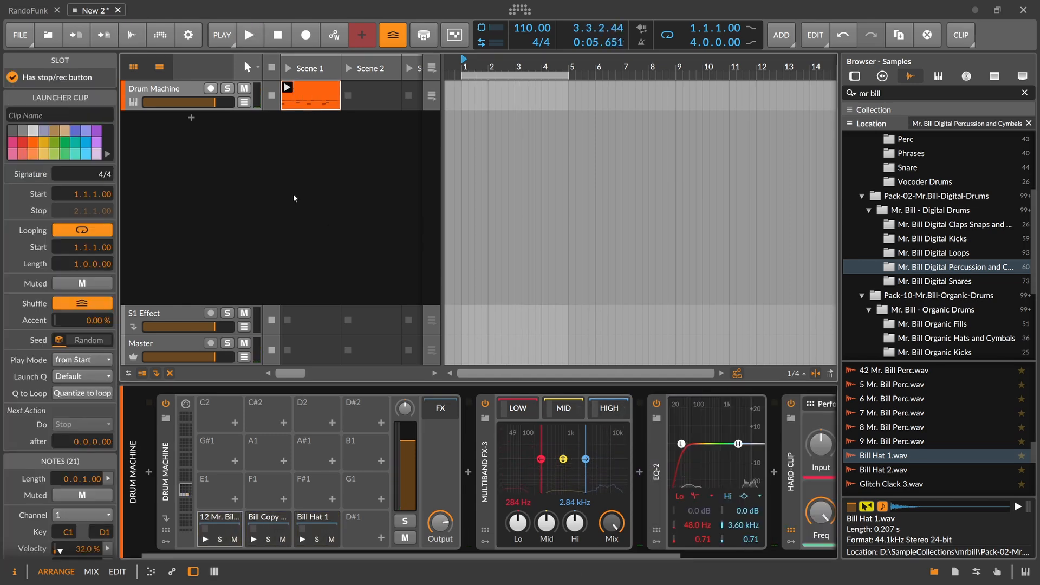
- Add a new instrument track with the Phase-4 synth
left_click(190, 118)
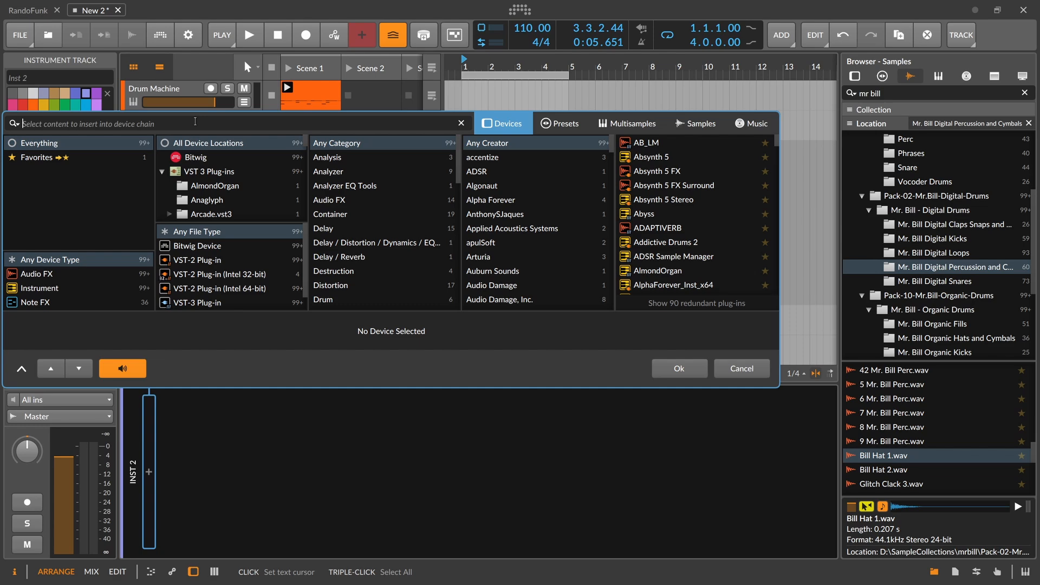
type("phase")
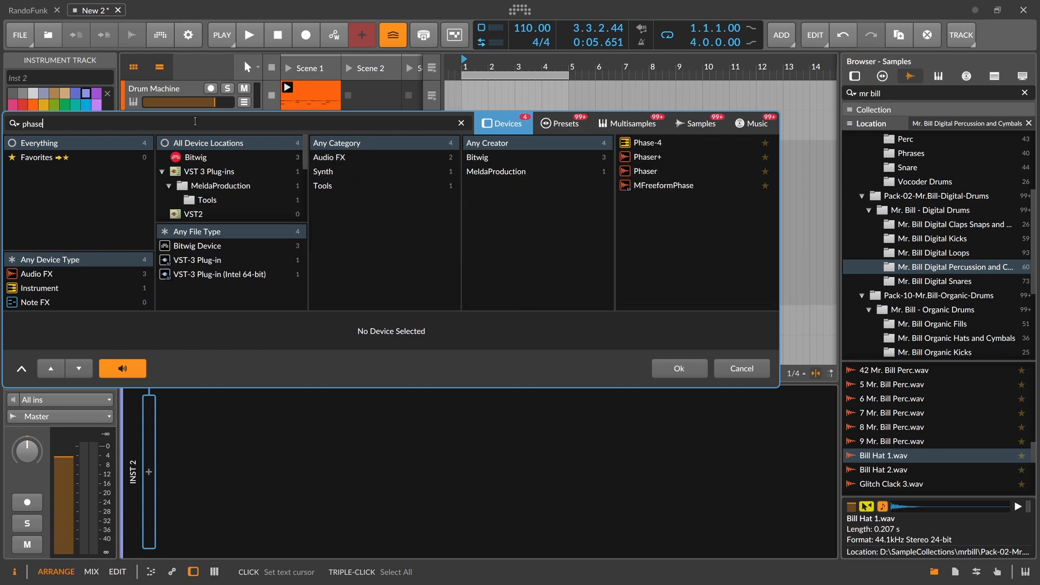
key("Return")
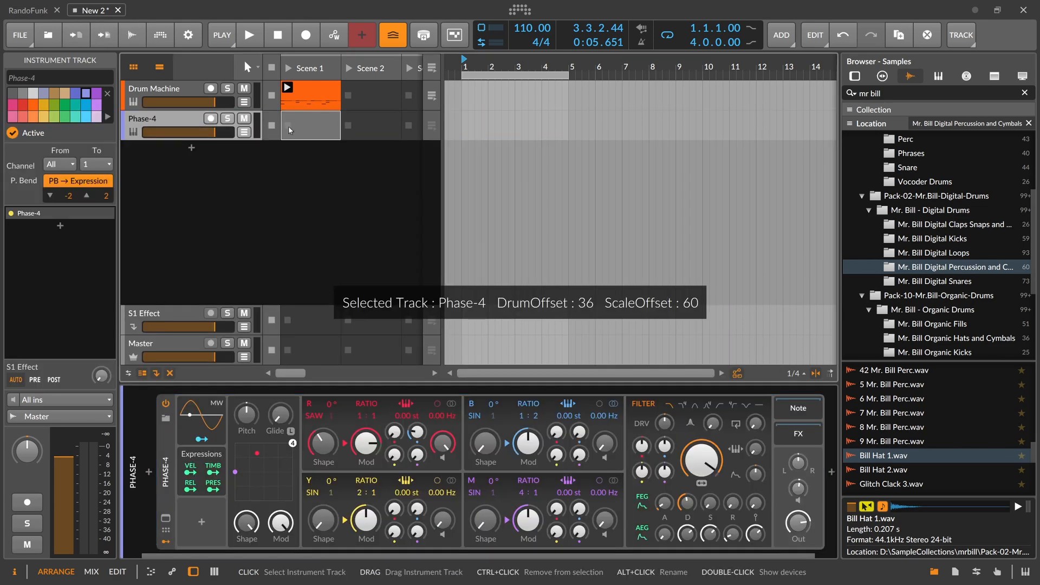
- Create a Scene 1 clip on the Phase-4 track containing a one-bar E1 note, and launch it
double_click(326, 124)
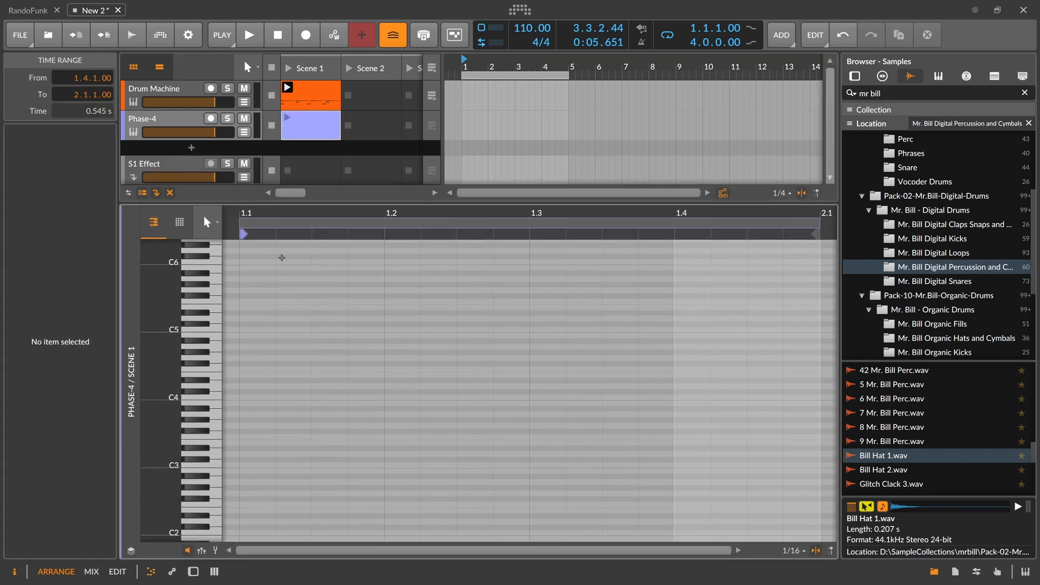
double_click(246, 374)
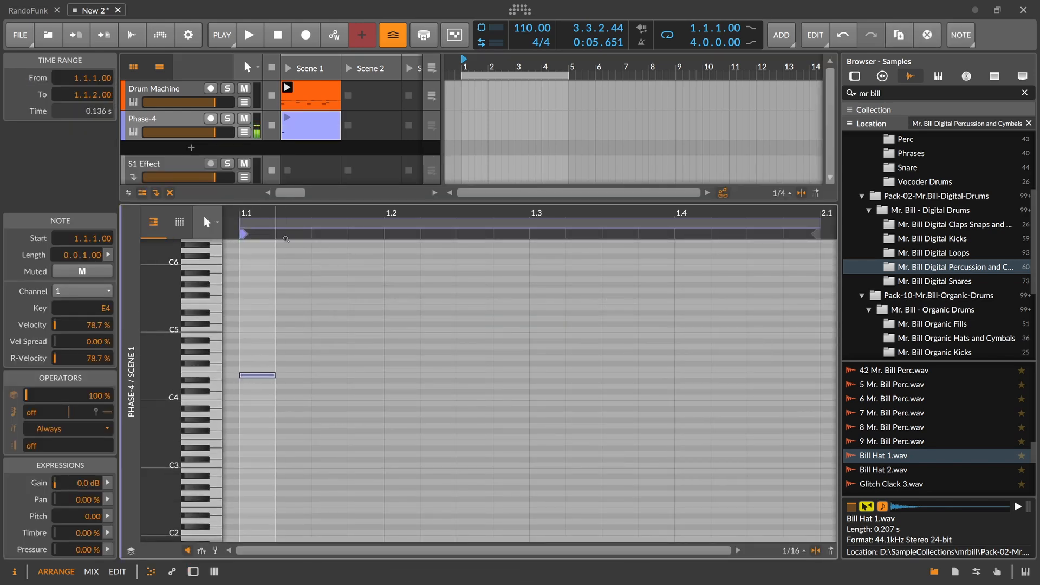
left_click_drag(274, 374, 813, 392)
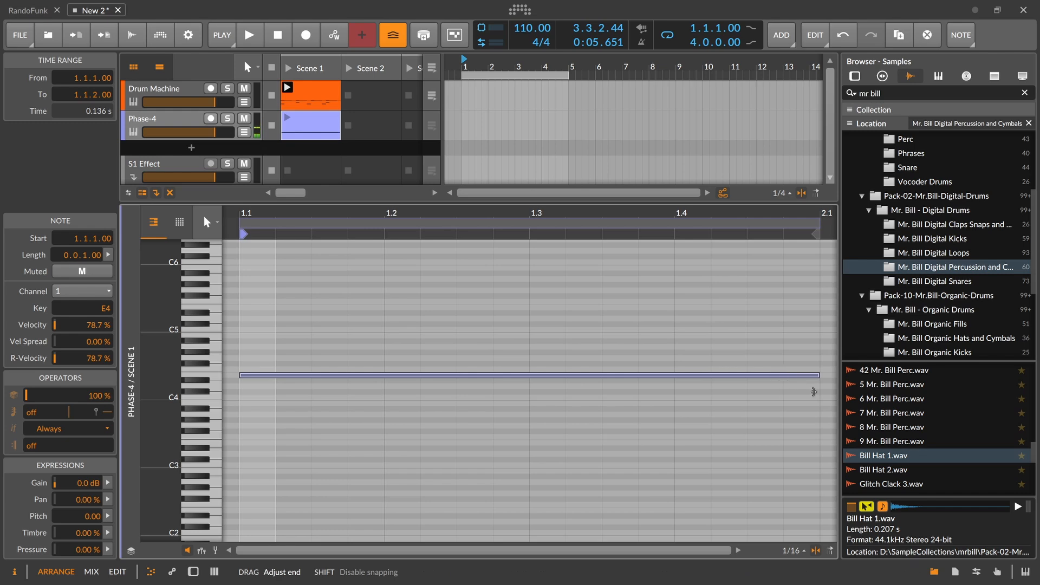
key("shift+Down")
key("shift+Down")
key("shift+Down")
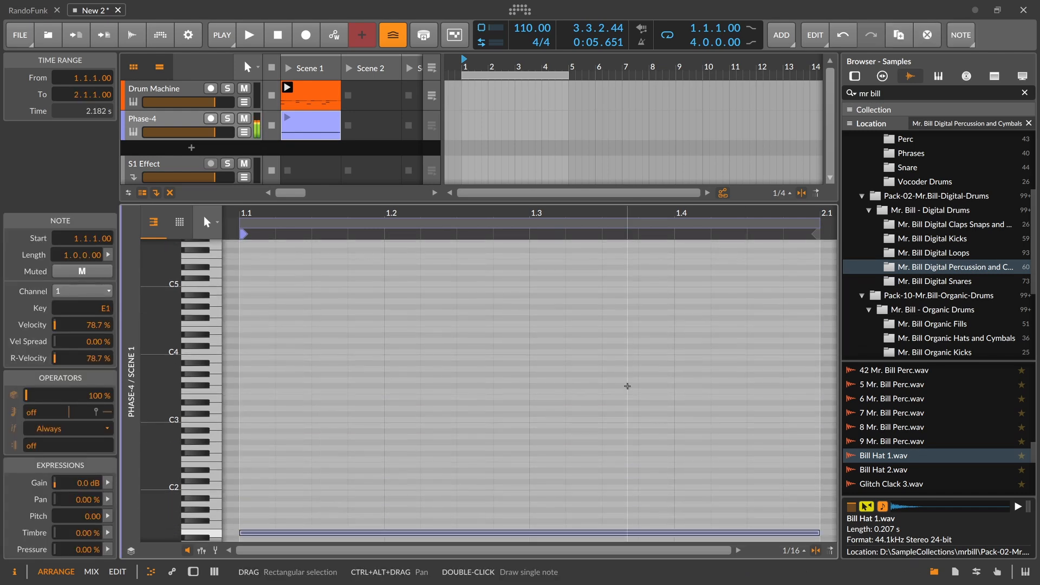
scroll(627, 386, "down", 3)
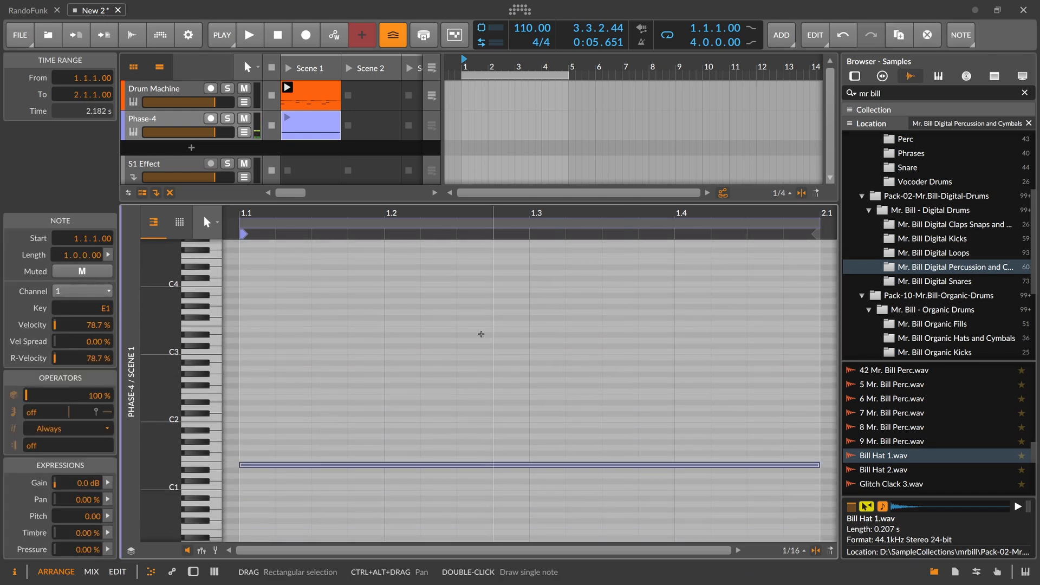
left_click(288, 127)
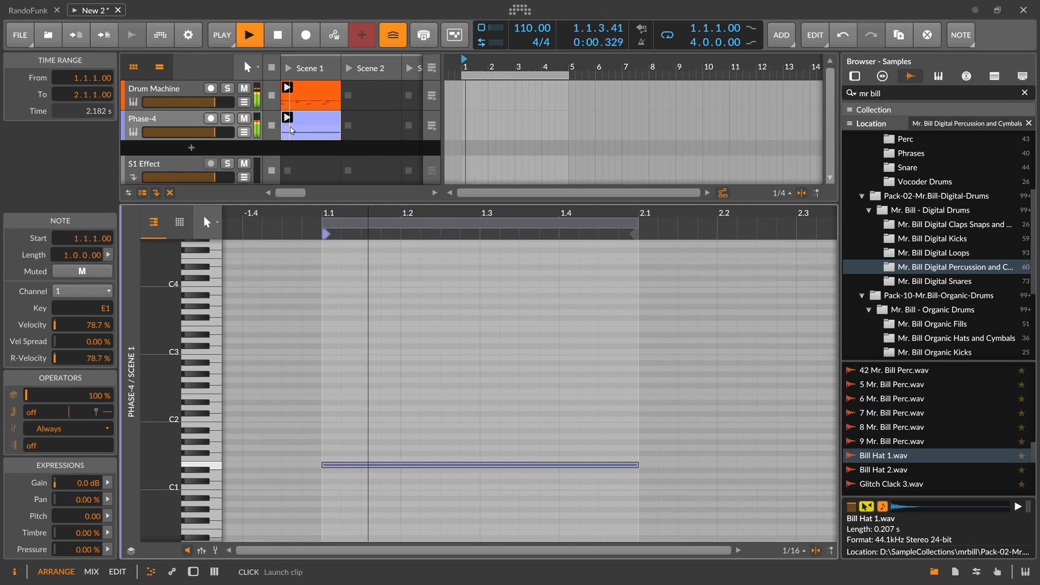
- Set Phase-4's red oscillator ratio to 1:2 and adjust its B→R modulation amount during playback
key("d")
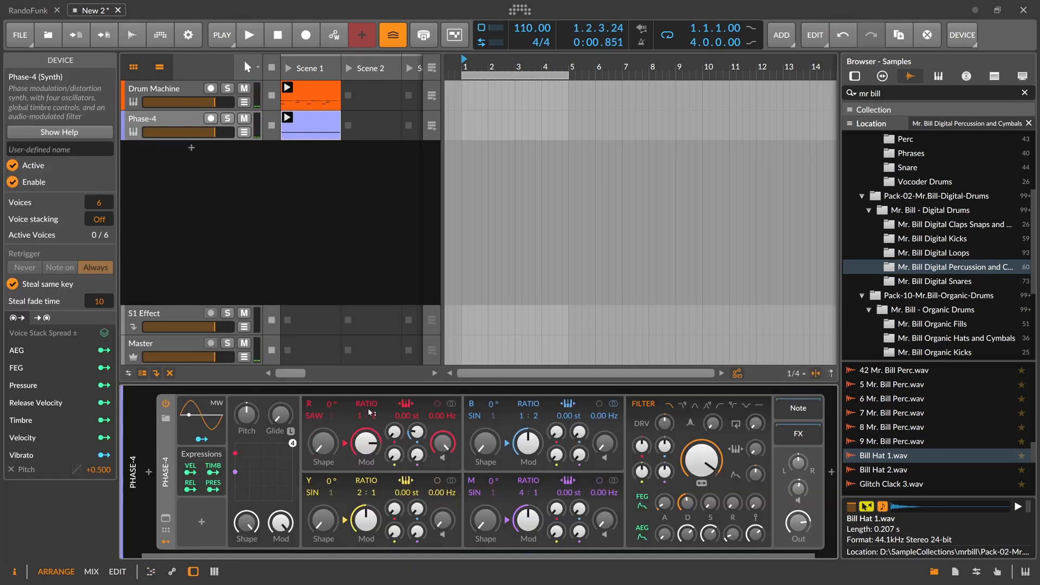
key("space")
key("space")
key("space")
left_click_drag(416, 431, 416, 431)
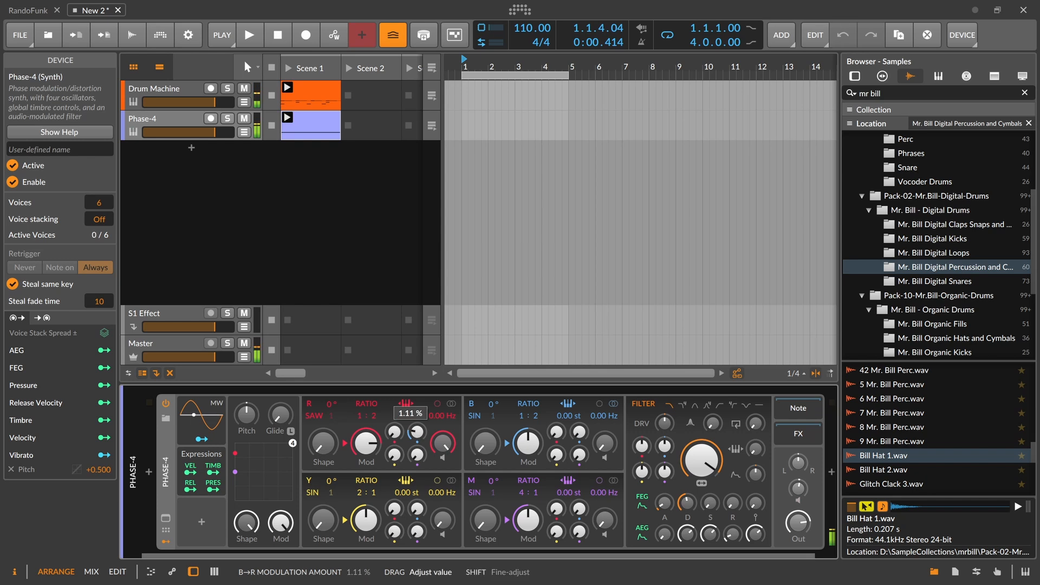
key("space")
- Raise the blue and yellow Mod amounts, add Y→B modulation, and set the blue oscillator to ratio 1:1 with a +0.22 st offset
left_click_drag(525, 439, 526, 411)
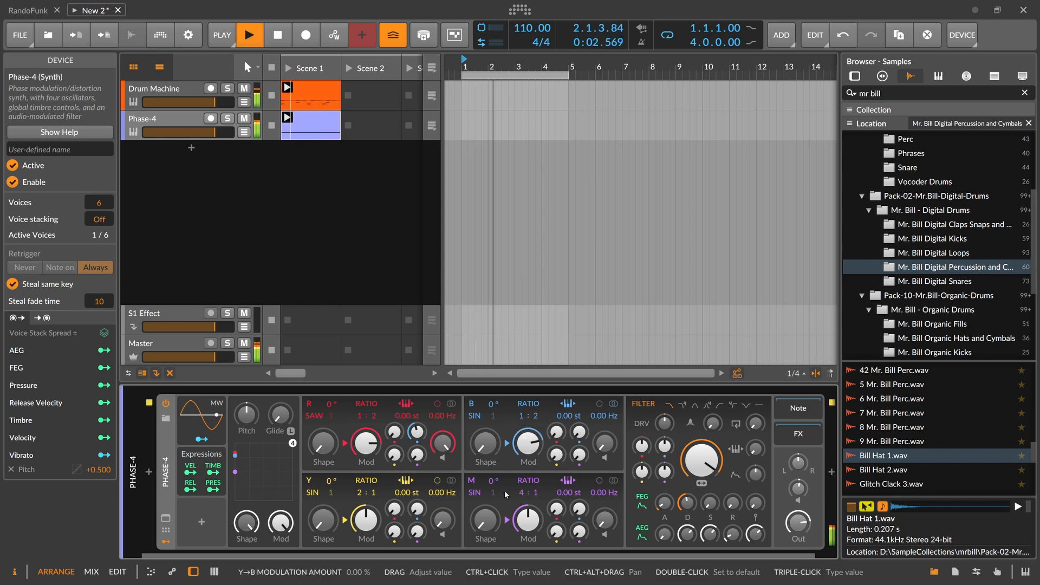
left_click_drag(366, 519, 366, 487)
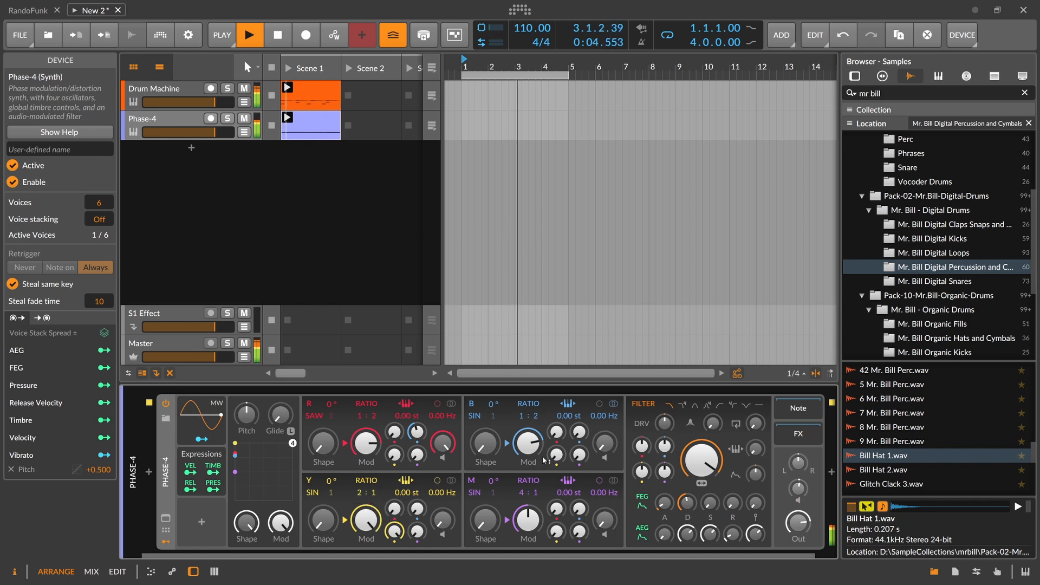
left_click_drag(556, 458, 557, 427)
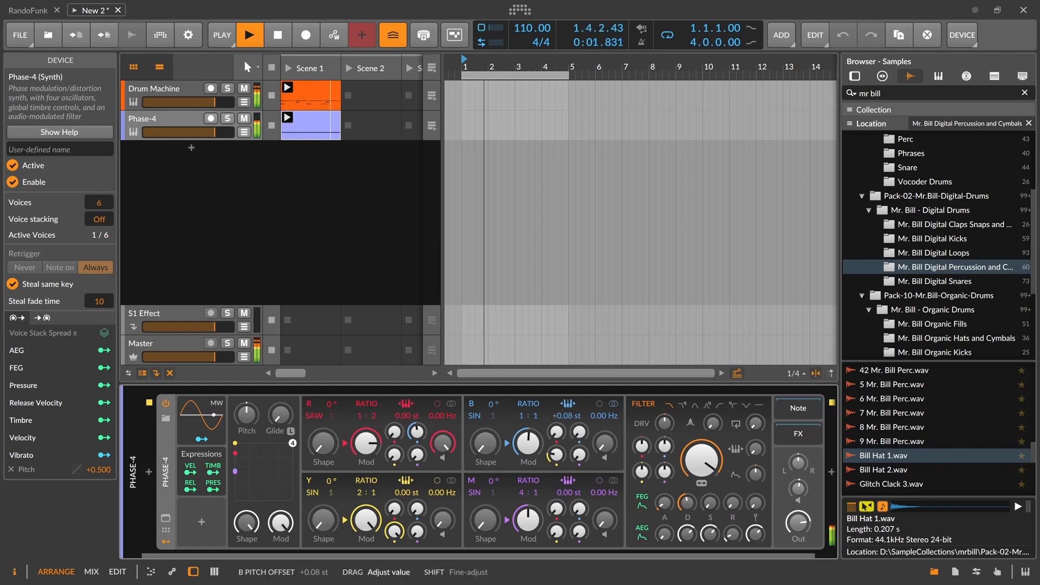
left_click_drag(423, 429, 422, 425)
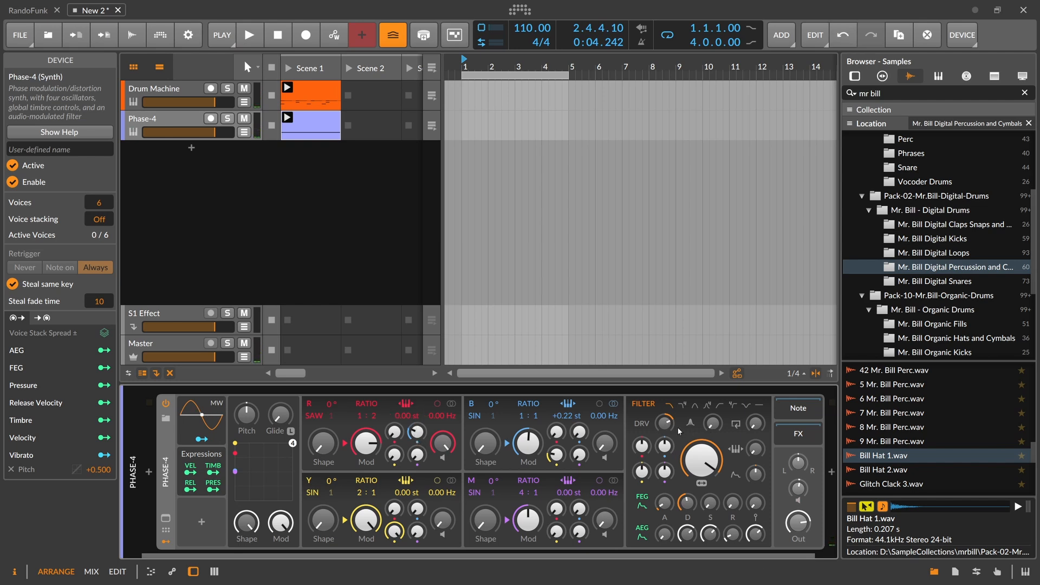
- Set Phase-4's filter drive to about +8.8 dB and adjust its output gain while auditioning the loop
key("space")
left_click_drag(665, 423, 664, 416)
left_click_drag(798, 489, 797, 487)
left_click_drag(664, 423, 665, 430)
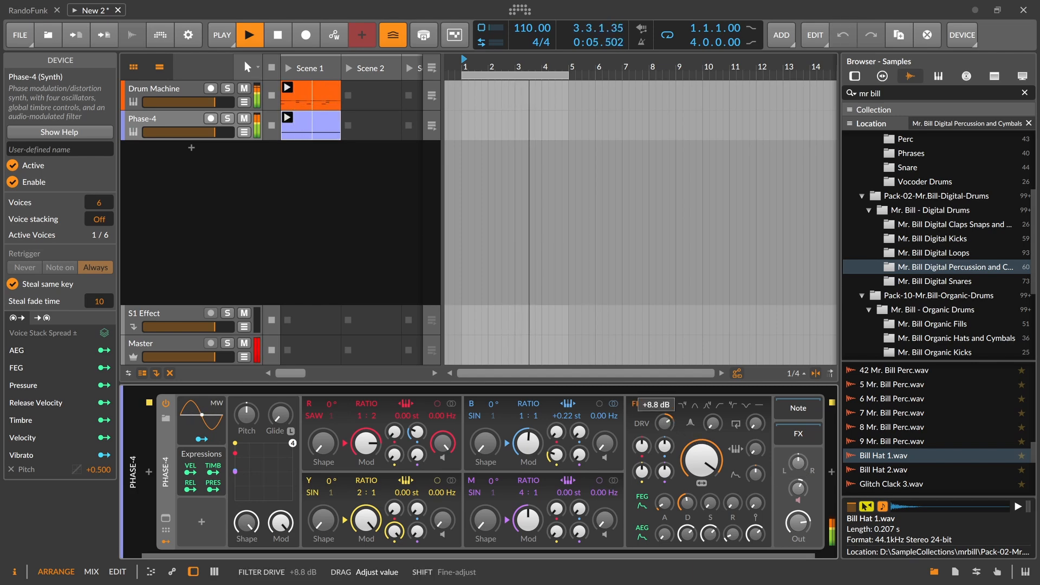
key("space")
- Add a Ramp modulator to Phase-4
left_click(201, 522)
type("ra")
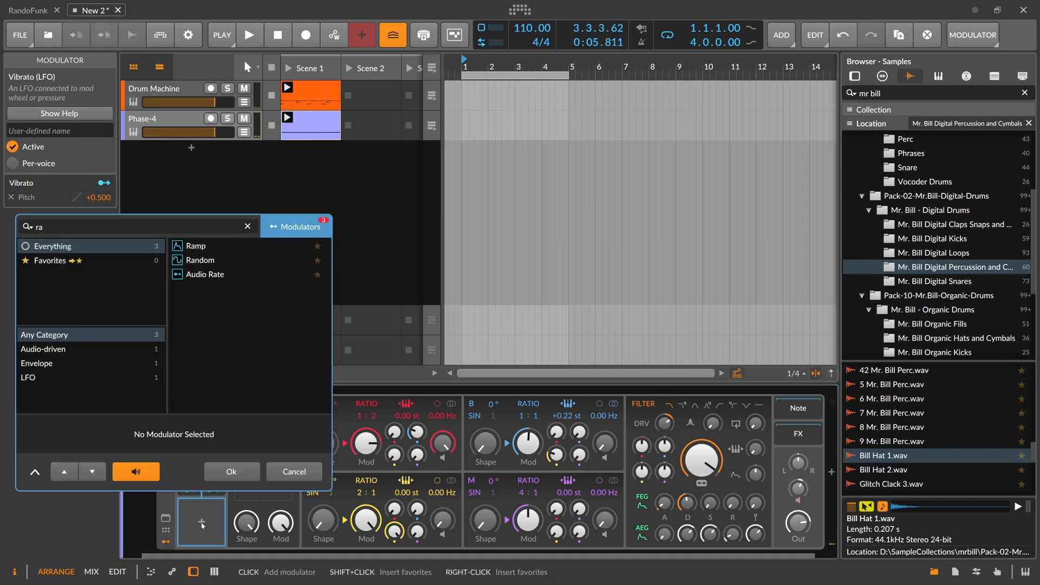
type("m")
key("Down")
key("Return")
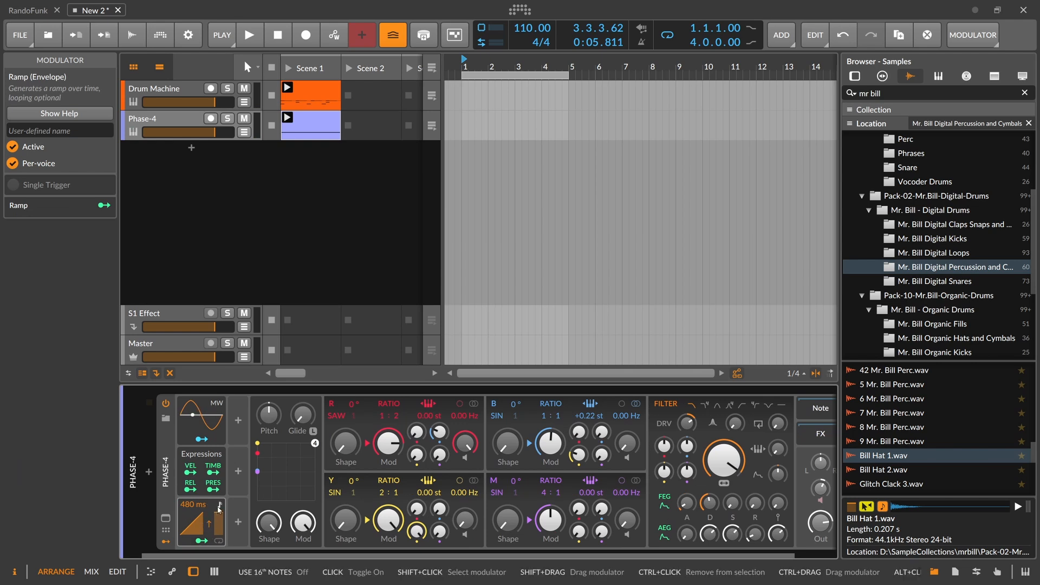
- Set the Ramp to 4.00 in sixteenth-note timing and map it to the B→R modulation amount at about +0.334
left_click(202, 540)
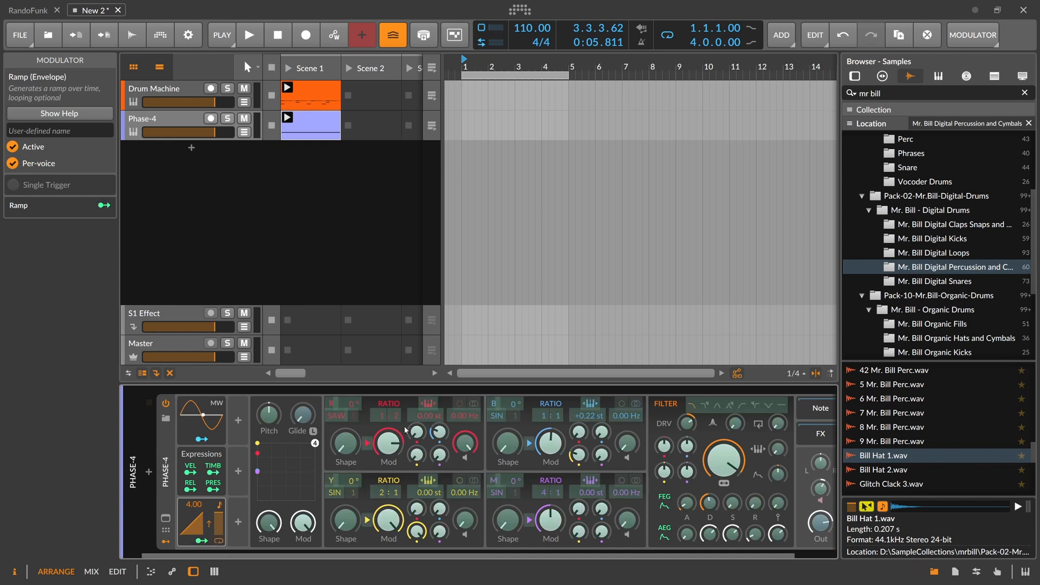
left_click_drag(443, 440, 449, 423)
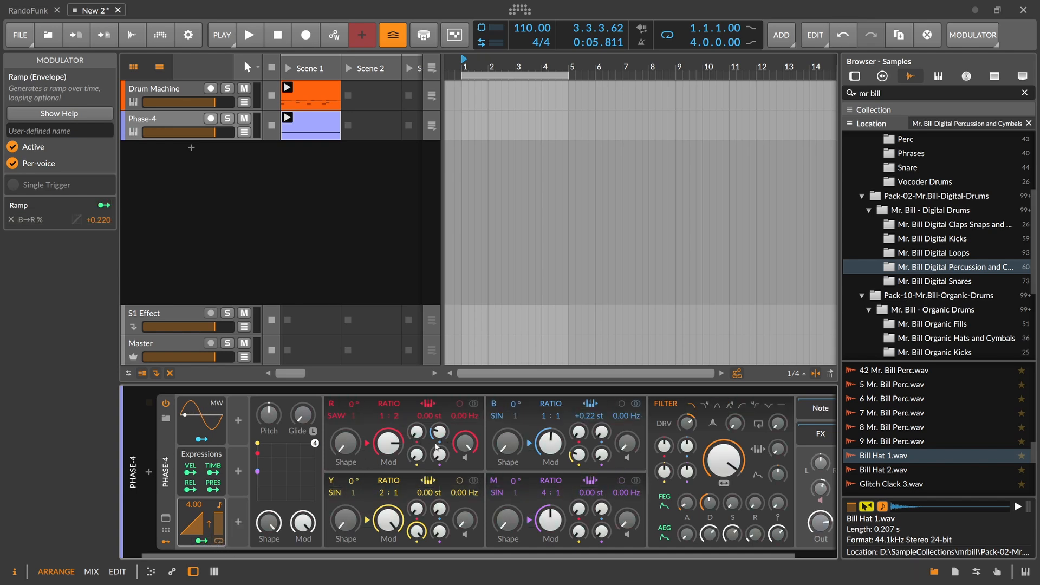
left_click(201, 540)
left_click_drag(443, 432, 443, 426)
left_click(202, 541)
key("space")
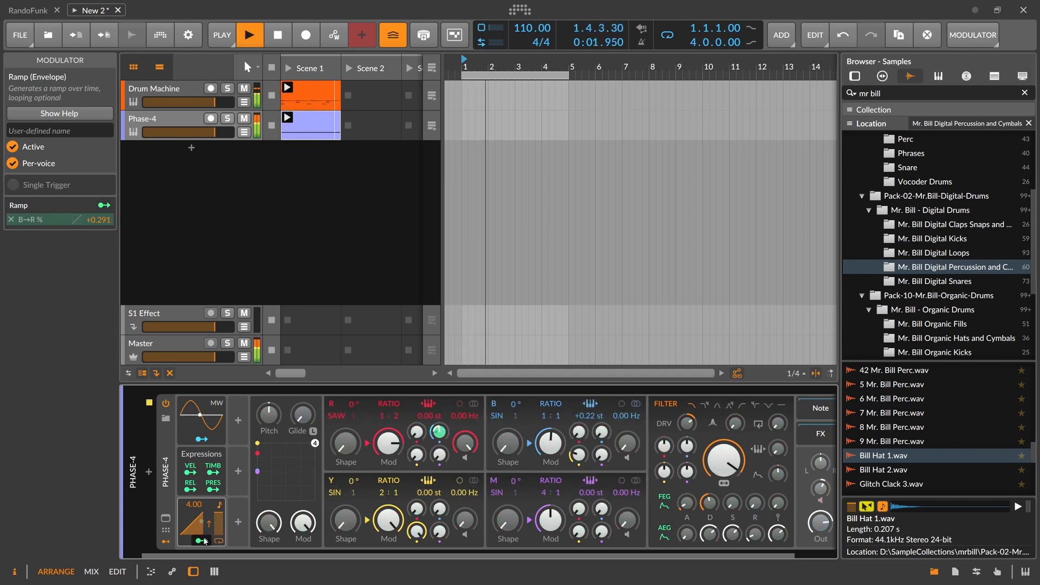
left_click(201, 541)
left_click_drag(439, 432, 438, 428)
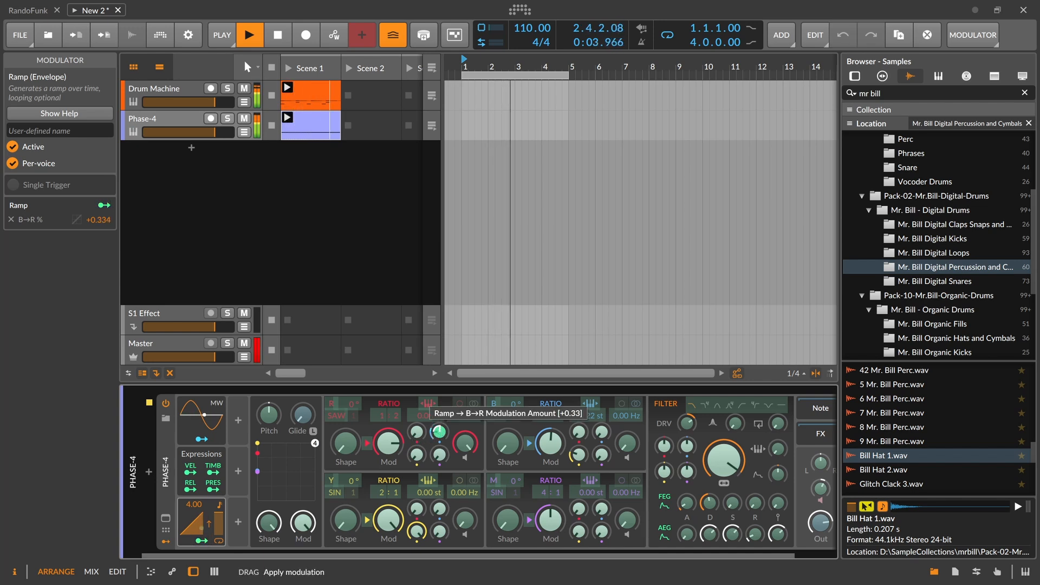
left_click(202, 541)
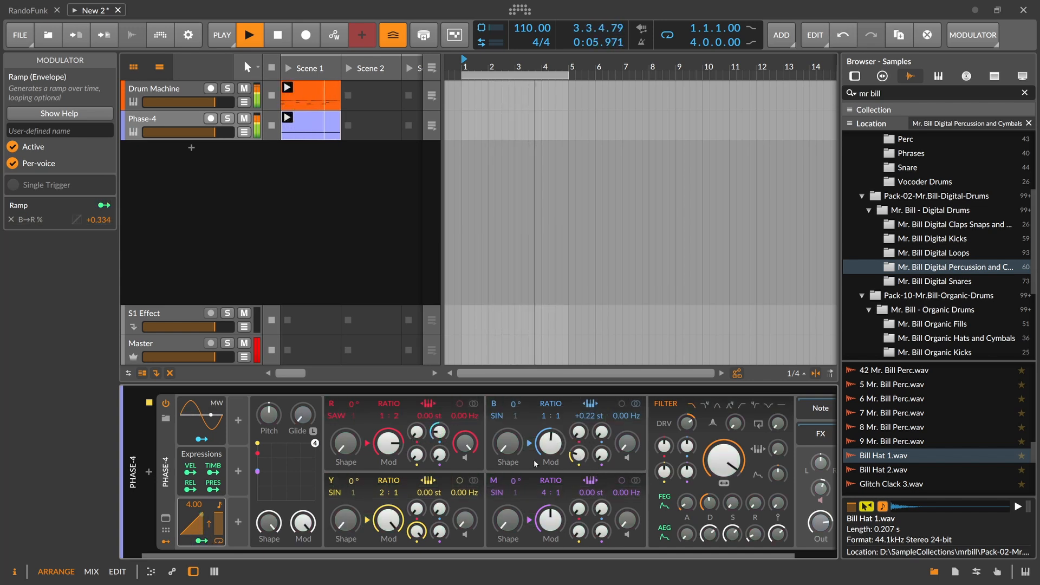
- Hide the browser and lower the blue oscillator's pitch offset to +0.12 st while auditioning the loop
key("space")
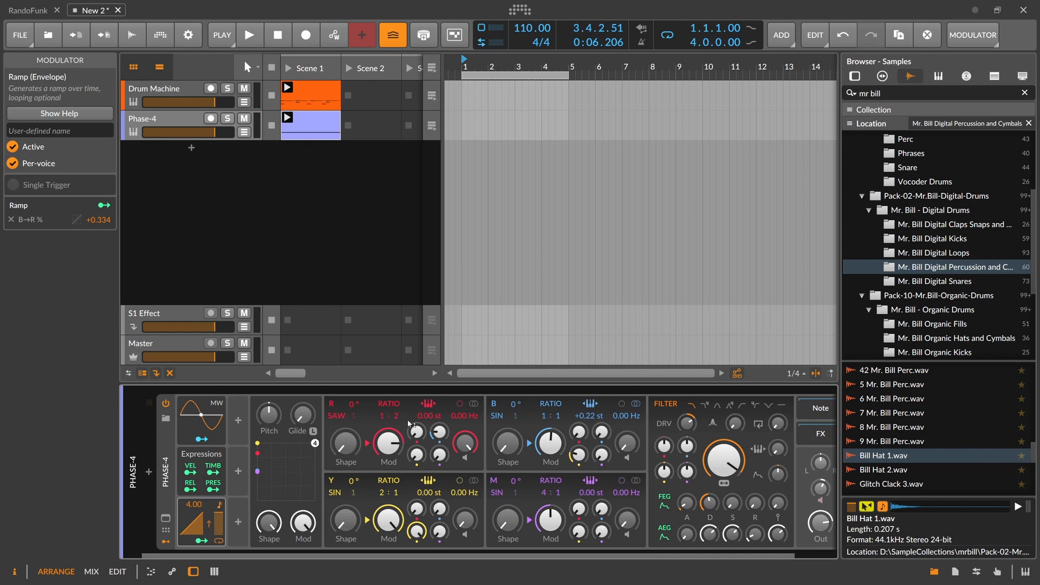
left_click(934, 572)
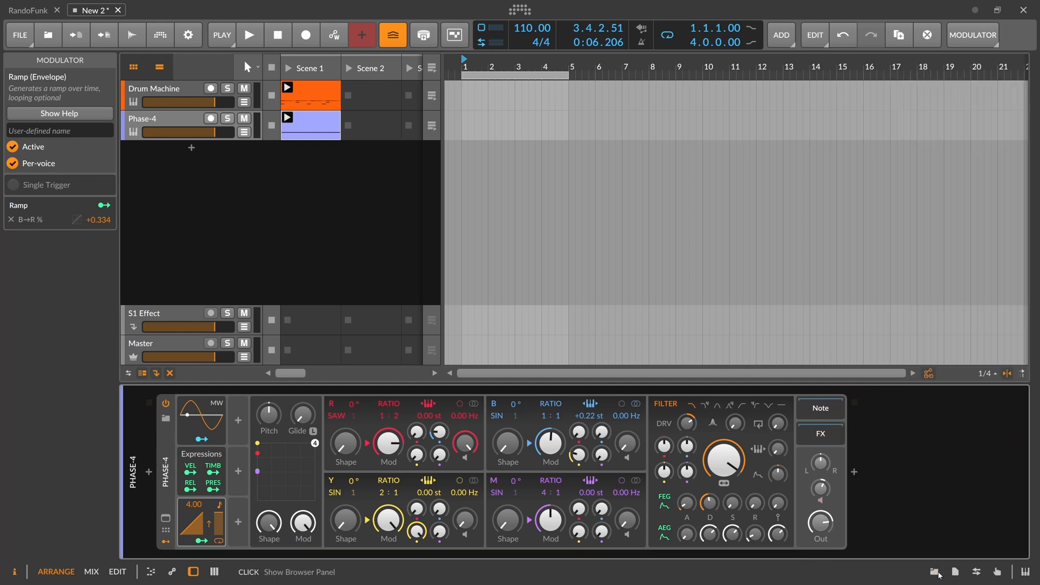
key("space")
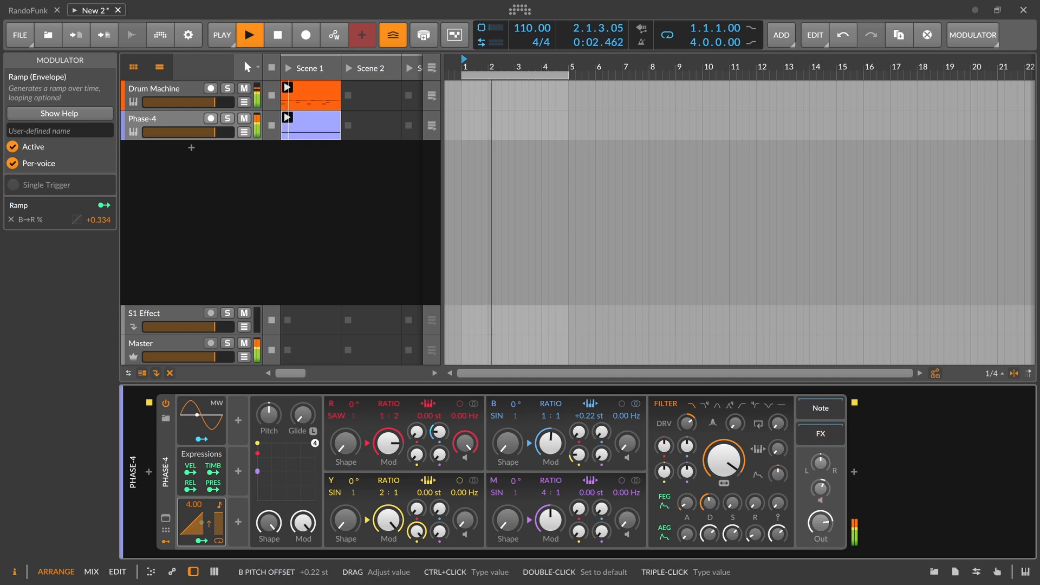
left_click_drag(589, 416, 589, 421)
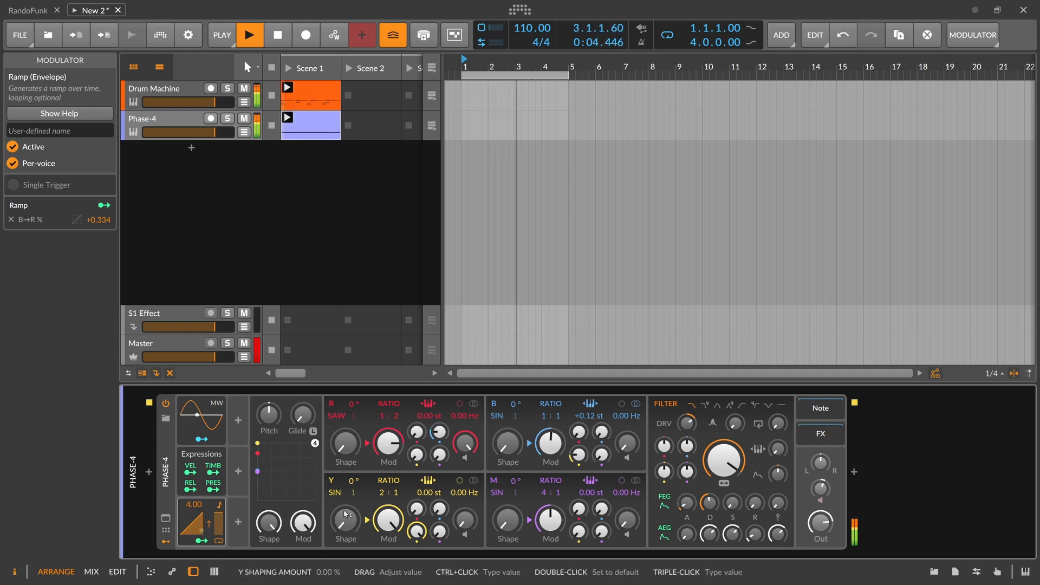
key("space")
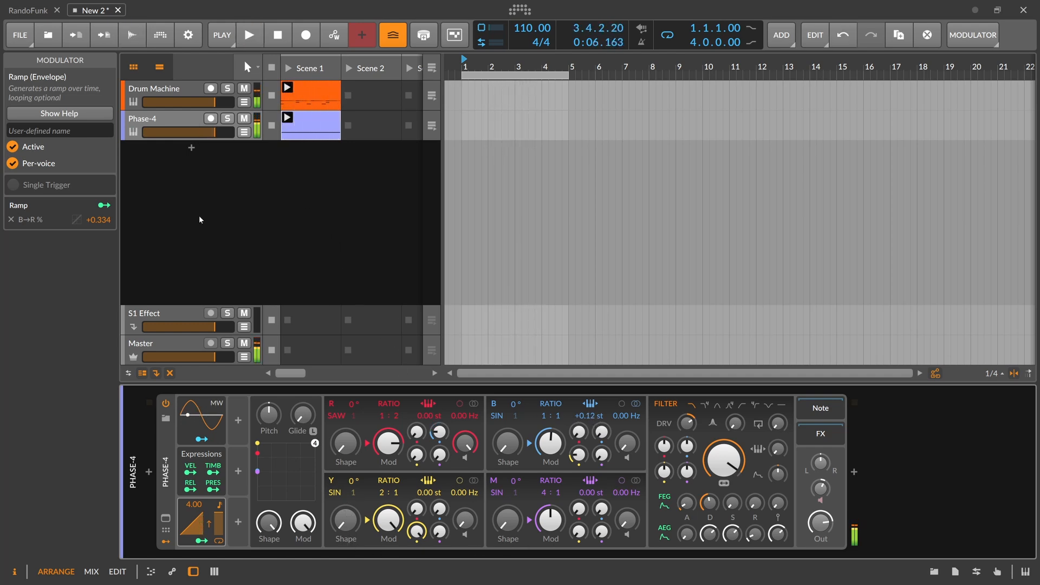
- Group Phase-4 into an instrument container and convert the container to an Instrument Selector
left_click(169, 441)
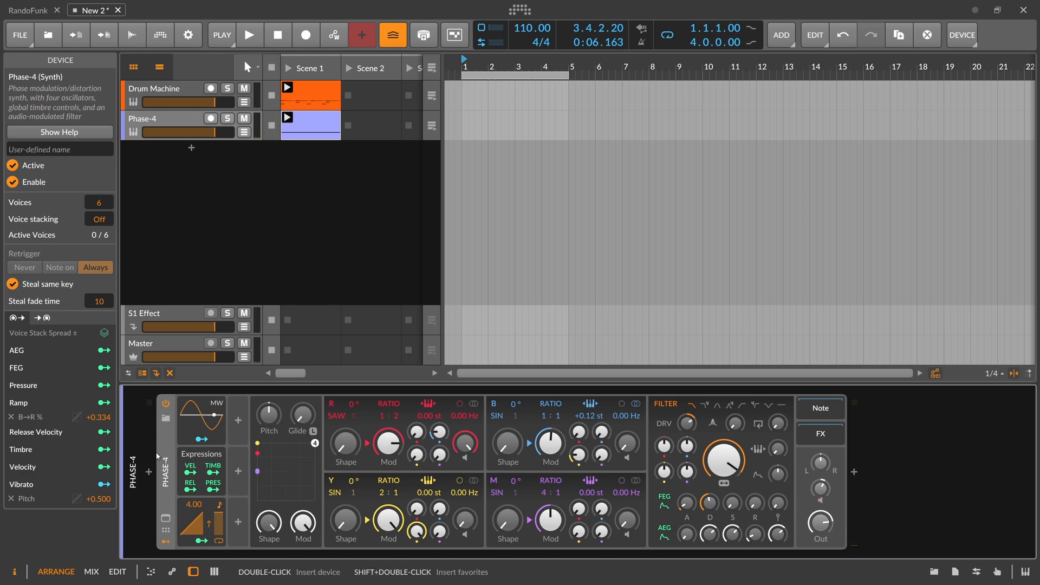
key("ctrl+g")
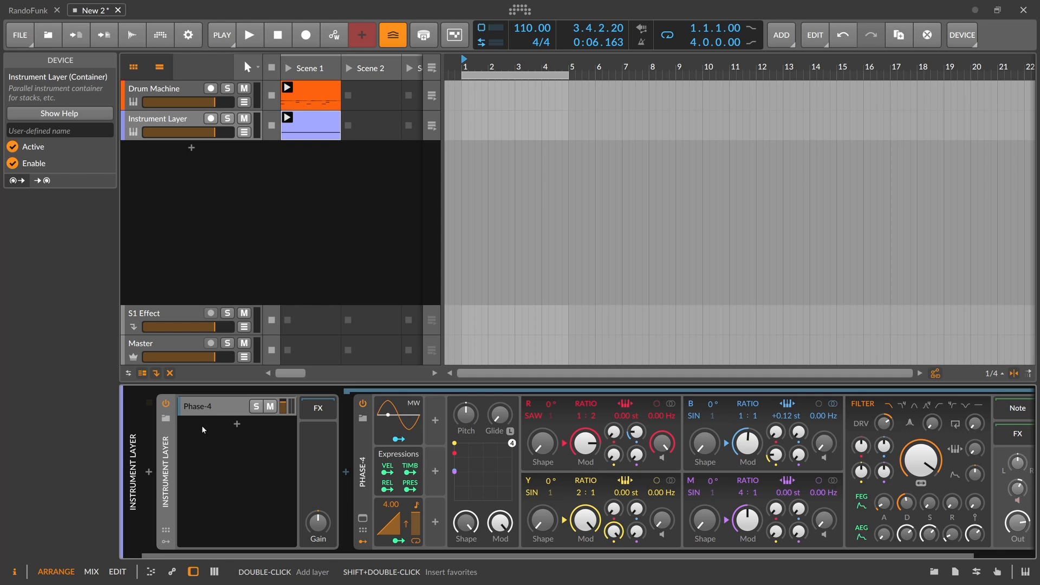
right_click(168, 438)
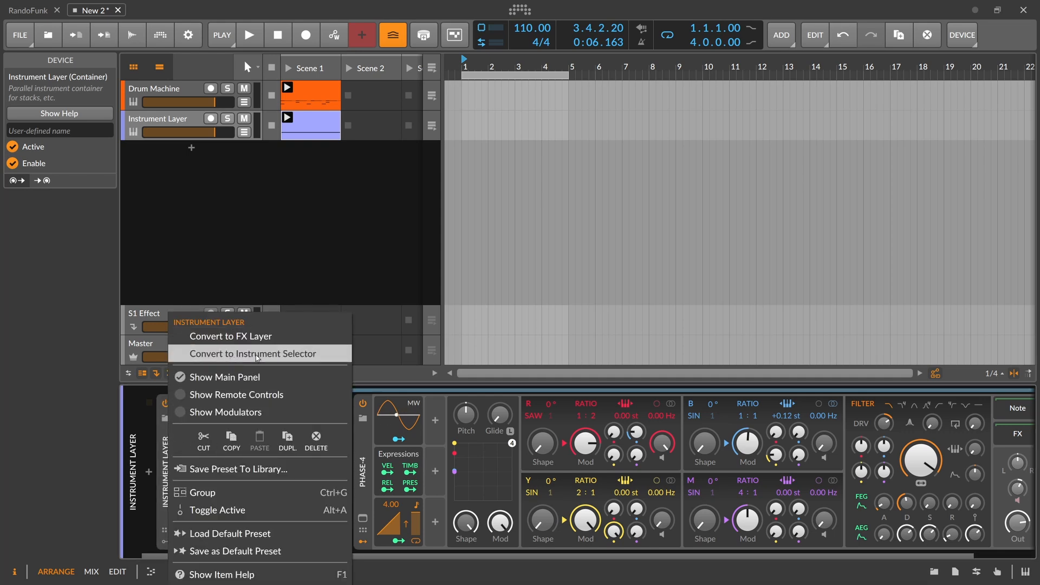
left_click(233, 355)
- Duplicate the Phase-4 layer in the Instrument Selector and select the second layer
left_click(225, 422)
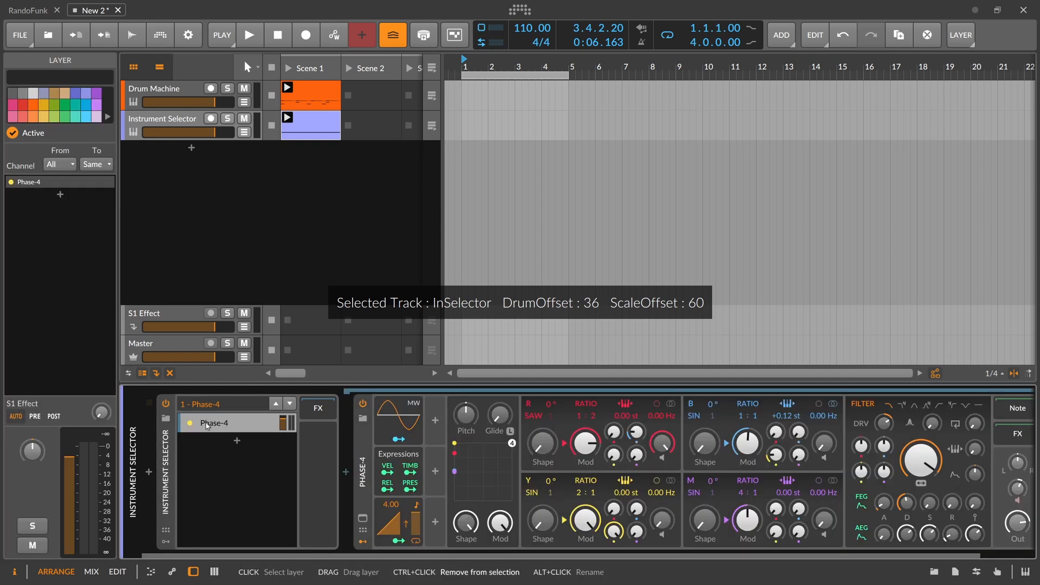
key("ctrl+d")
left_click(220, 444)
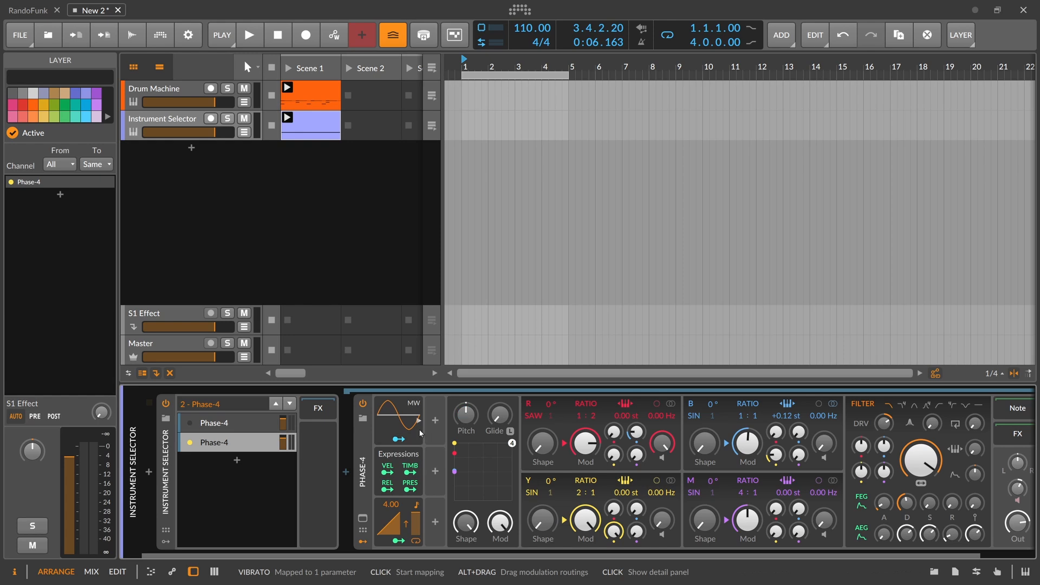
- Set the second layer's Ramp to 2.00 and map it to the blue shaping amount at about +0.52
key("space")
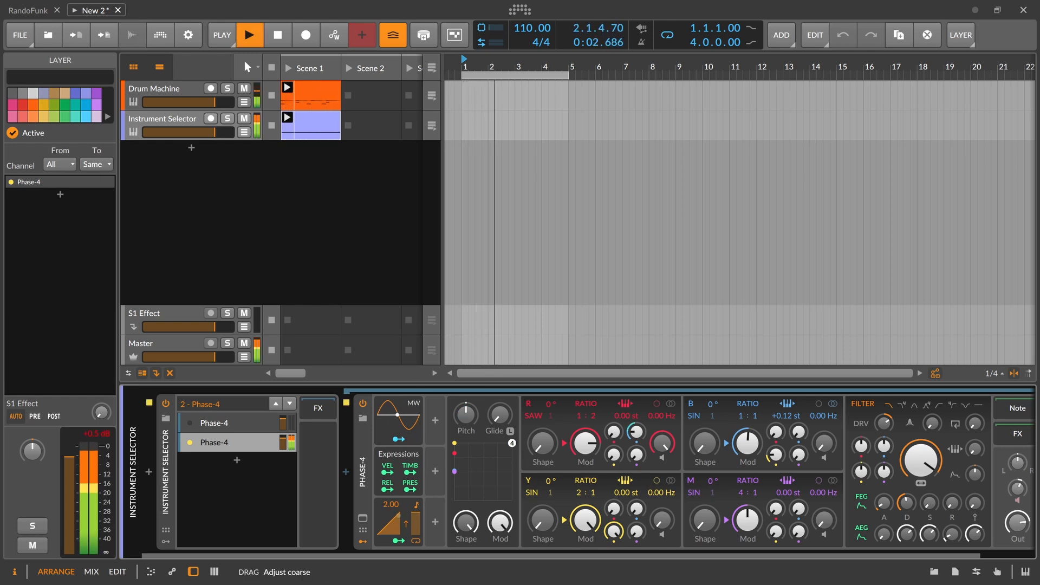
left_click(399, 541)
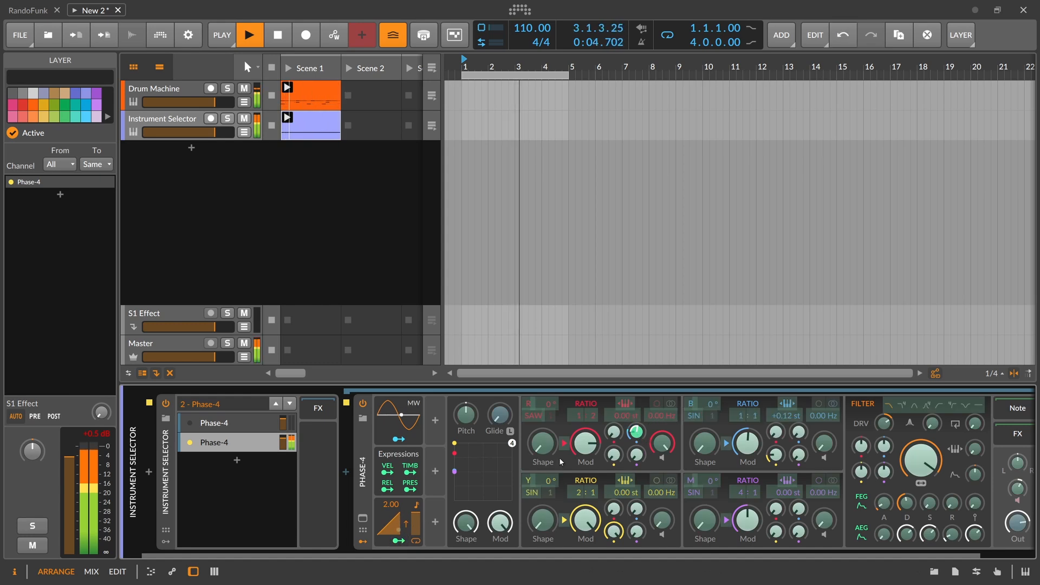
left_click_drag(542, 443, 542, 431)
left_click_drag(704, 442, 704, 427)
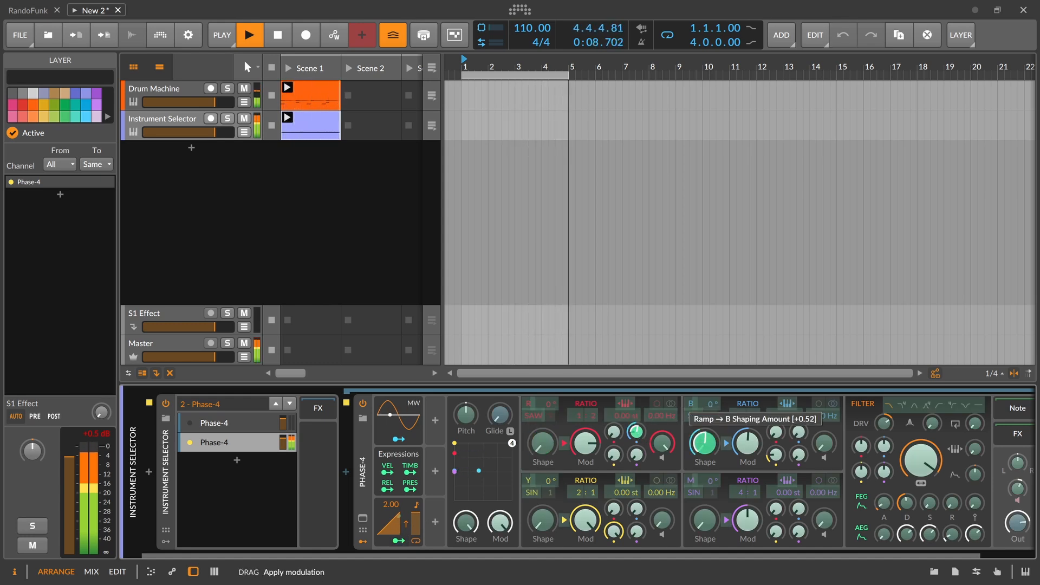
- Finish the mapping and bend the second layer's Ramp curve while the loop plays
left_click(399, 541)
left_click_drag(399, 518, 398, 531)
key("space")
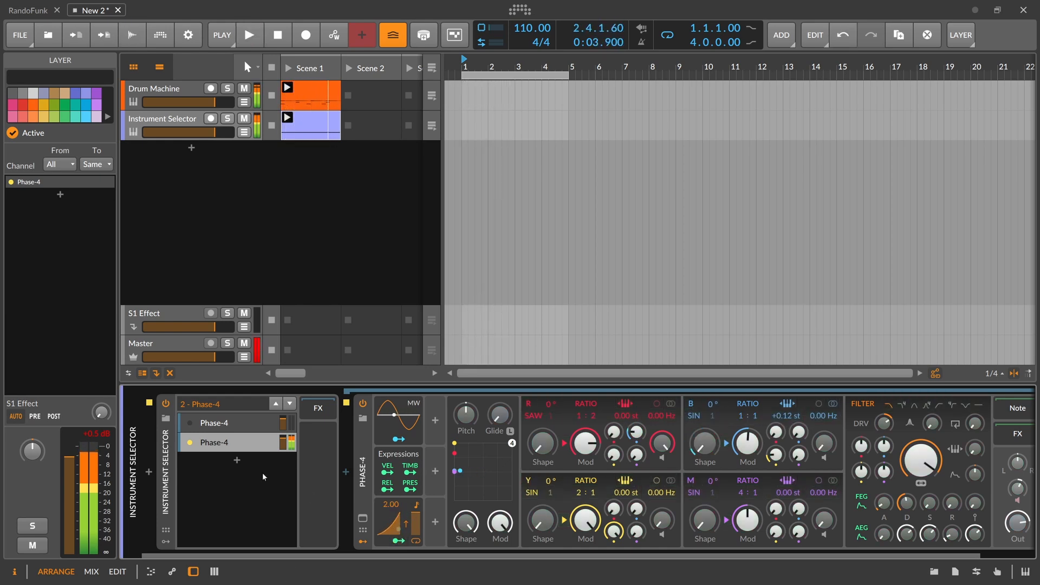
- Duplicate the second layer and give the copy a Ramp of 3.00 and a blue ratio of 2:1
key("ctrl+d")
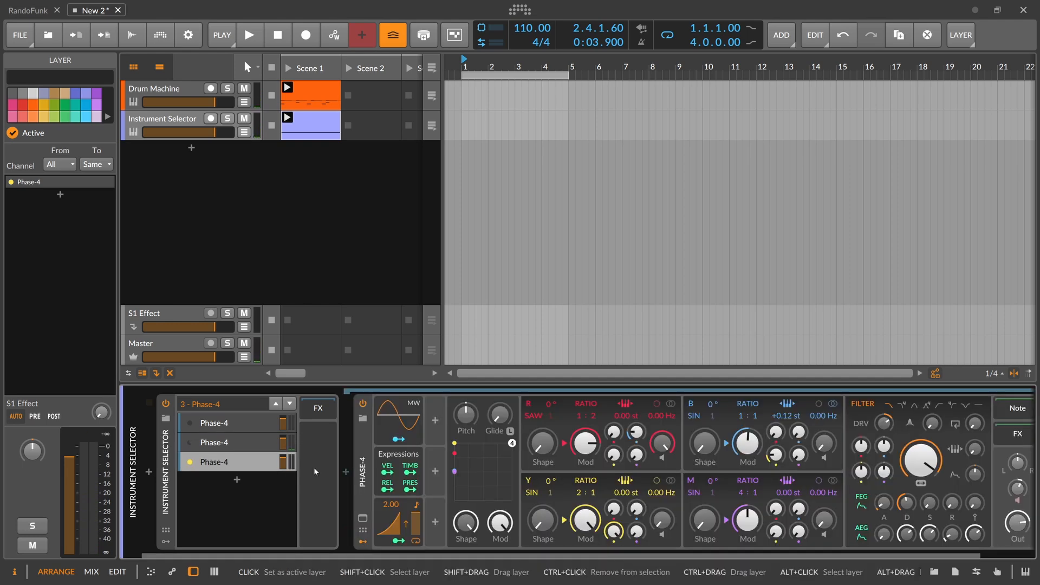
key("space")
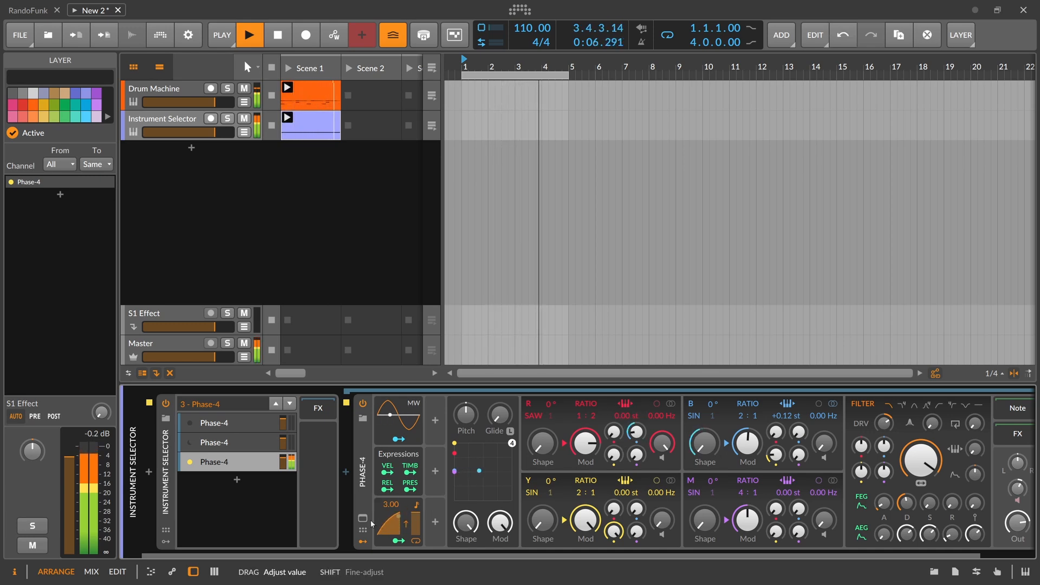
key("space")
- Duplicate the third Phase-4 layer and make the fourth layer active
left_click(228, 469)
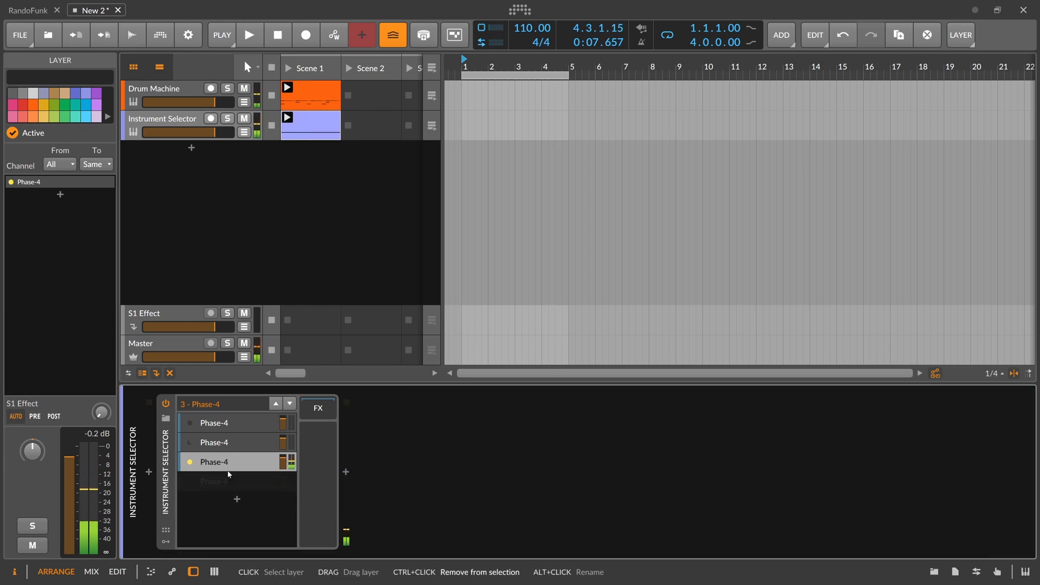
key("ctrl+d")
left_click(209, 482)
left_click(189, 481)
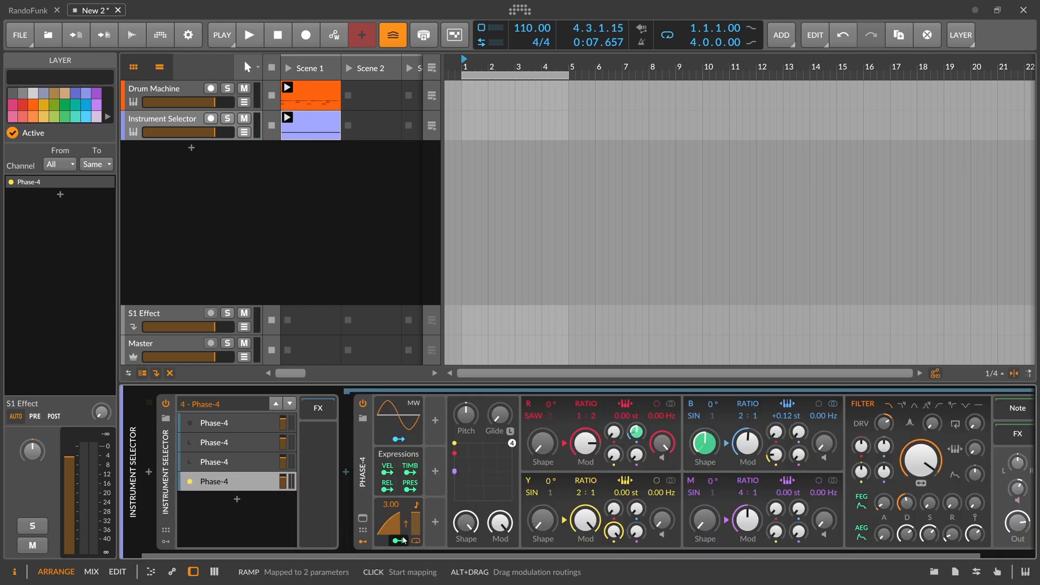
- Set the fourth layer's Ramp to 1.00 and invert it with a curved downward shape
key("space")
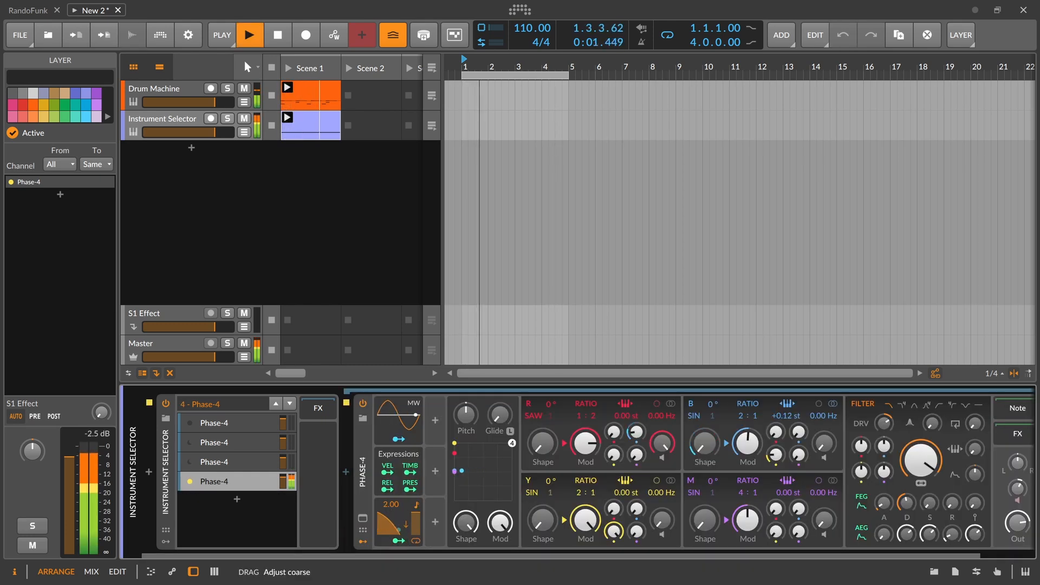
mouse_move(387, 509)
left_mouse_down()
mouse_move(387, 522)
mouse_move(386, 507)
left_mouse_up()
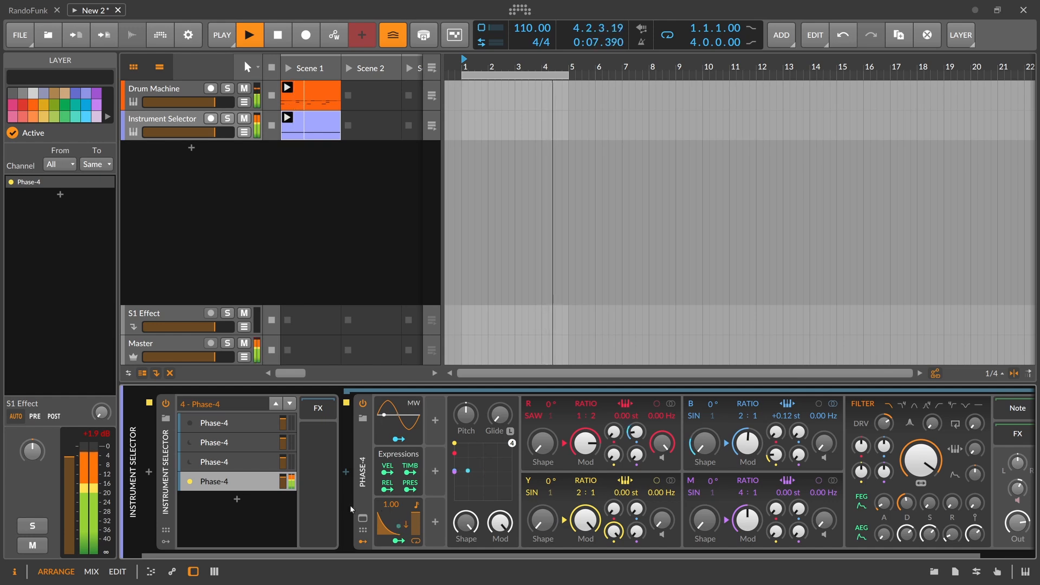
left_click_drag(636, 431, 636, 433)
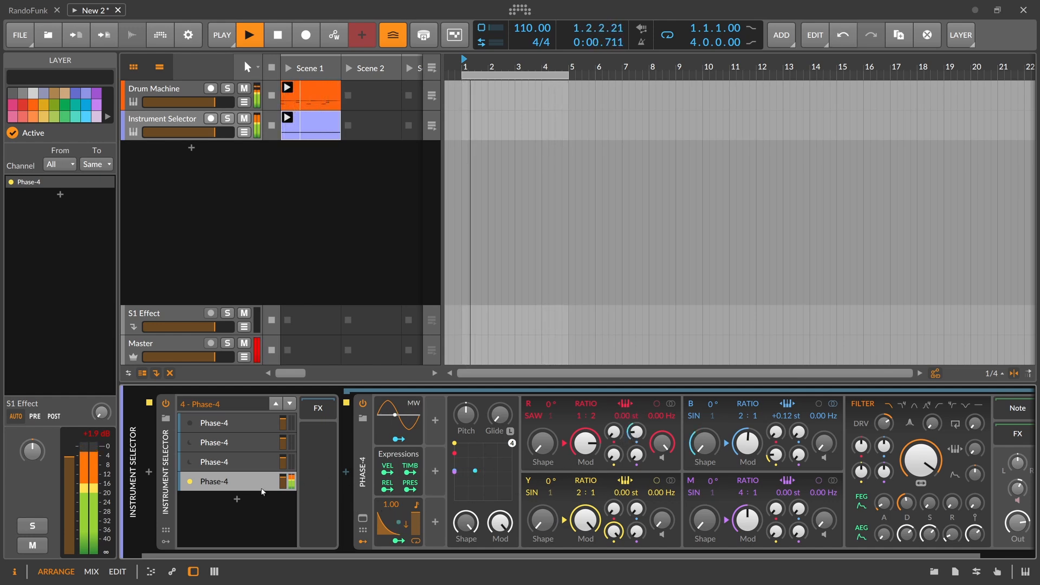
- Remove the fourth layer's Ramp mapping from blue shaping and map it to the M→R modulation amount
left_click(400, 539)
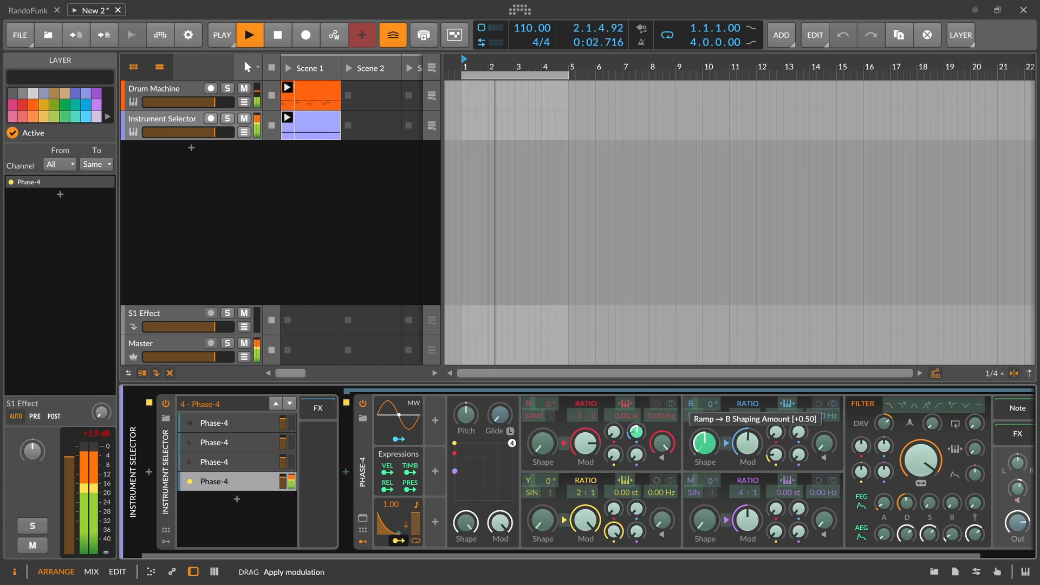
left_click_drag(541, 443, 542, 436)
left_click_drag(615, 437, 639, 457)
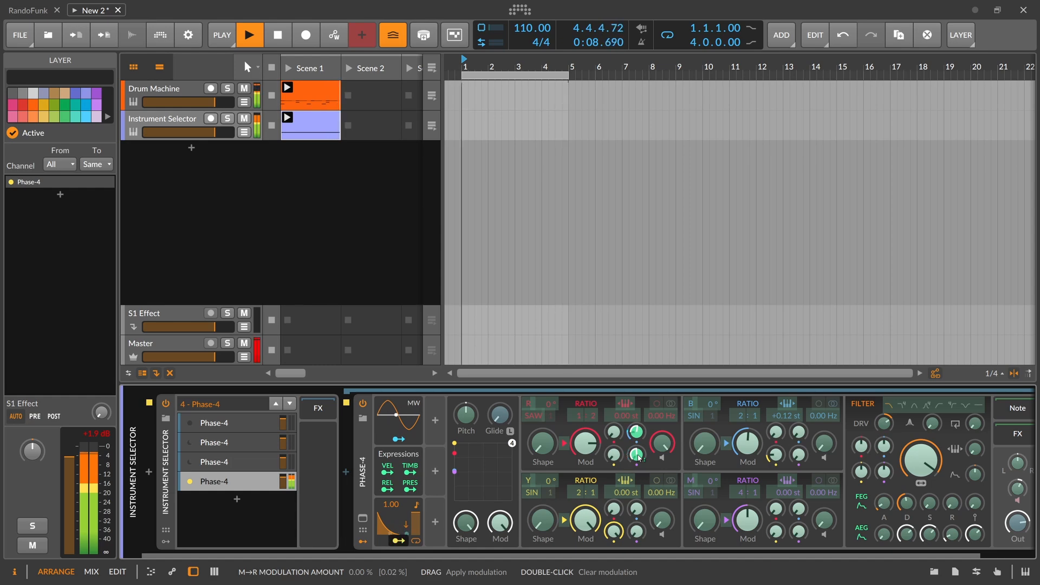
left_click(399, 540)
key("space")
- Duplicate the fourth Phase-4 layer and select the fifth layer
left_click(223, 483)
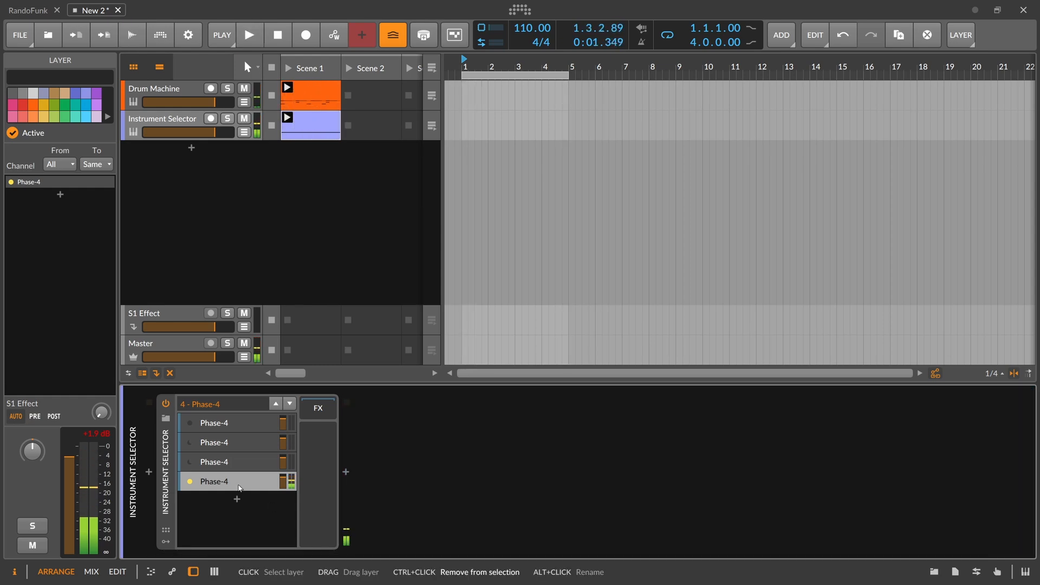
key("ctrl+d")
left_click(222, 501)
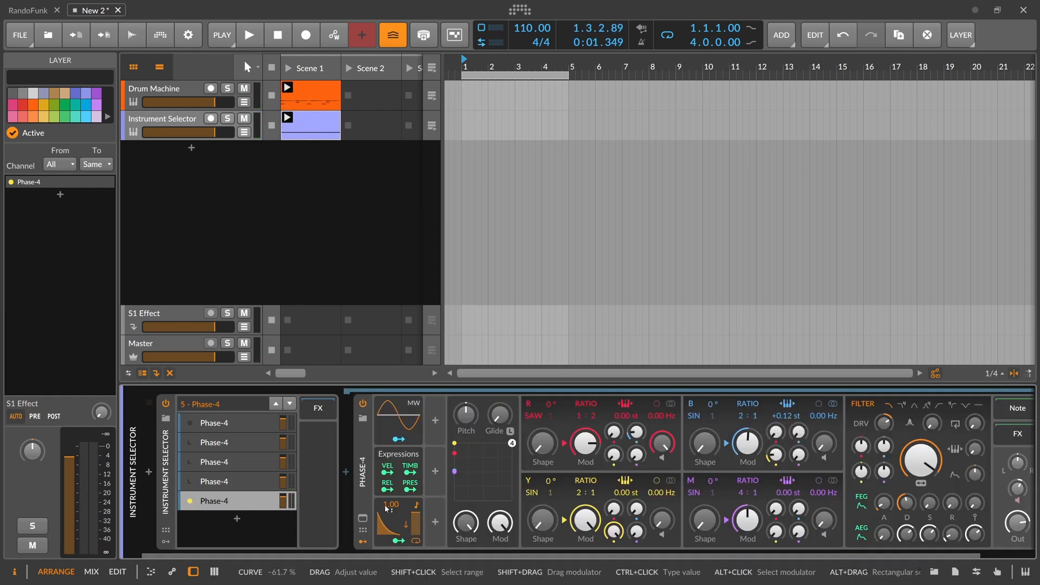
- Set the fifth layer's Ramp to 3.00 and map it to Pitch at about +7.01
key("space")
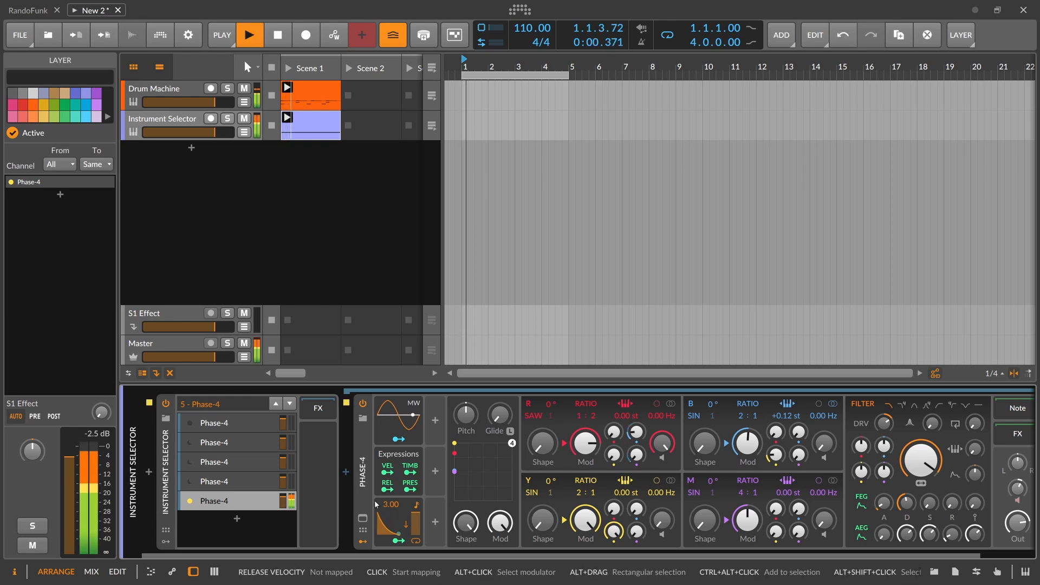
left_click(398, 541)
key("space")
left_click_drag(466, 414, 466, 403)
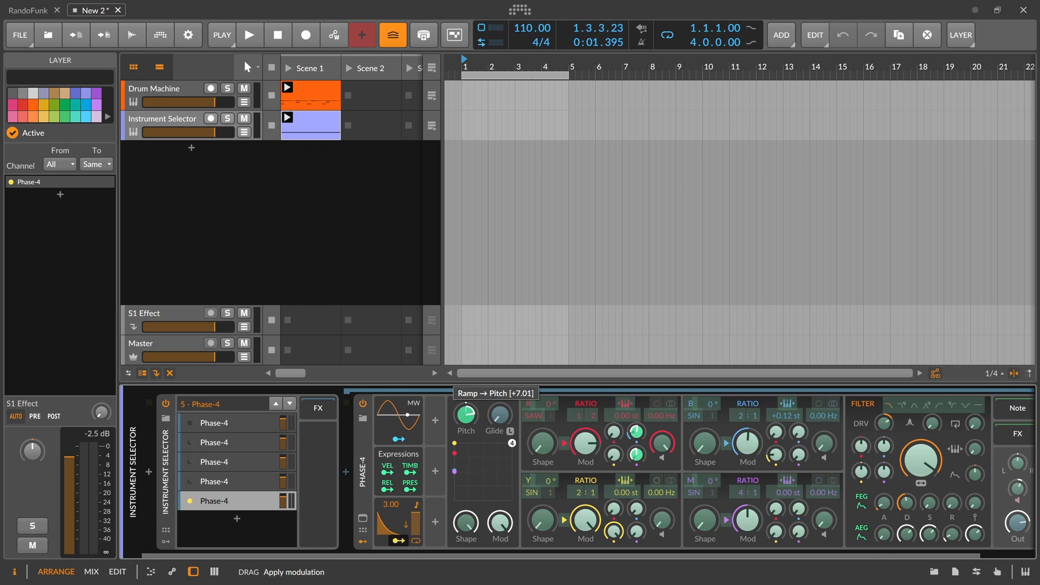
key("space")
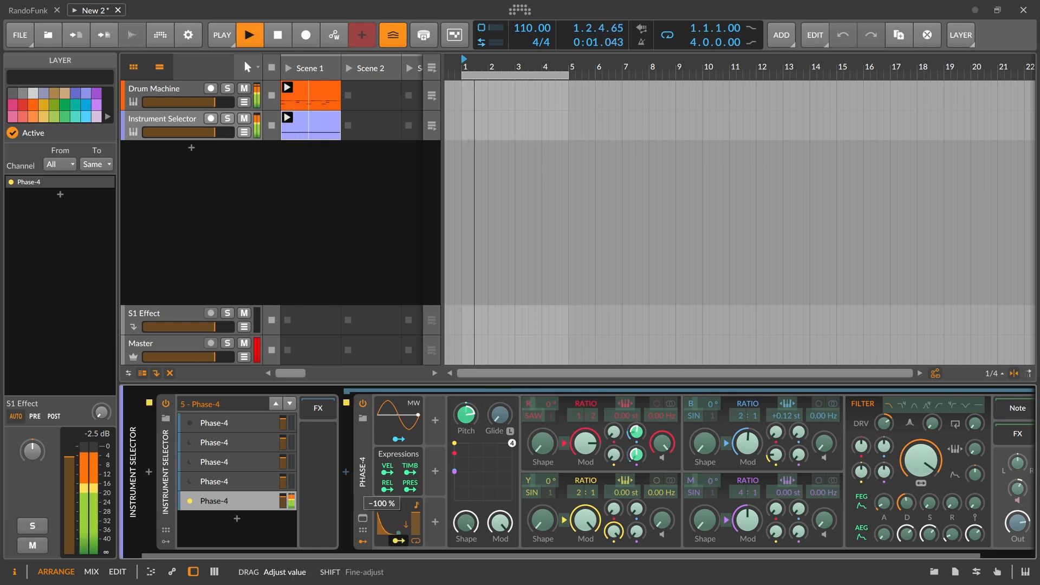
- Fine-tune the fifth layer's Ramp settings and its B→R modulation while auditioning the loop
left_click(398, 541)
mouse_move(387, 504)
left_mouse_down()
mouse_move(390, 521)
mouse_move(383, 501)
left_mouse_up()
left_click_drag(636, 432, 636, 421)
key("space")
- Duplicate the fifth Phase-4 layer and set the sixth layer's Ramp to 4.00
left_click(216, 502)
key("ctrl+d")
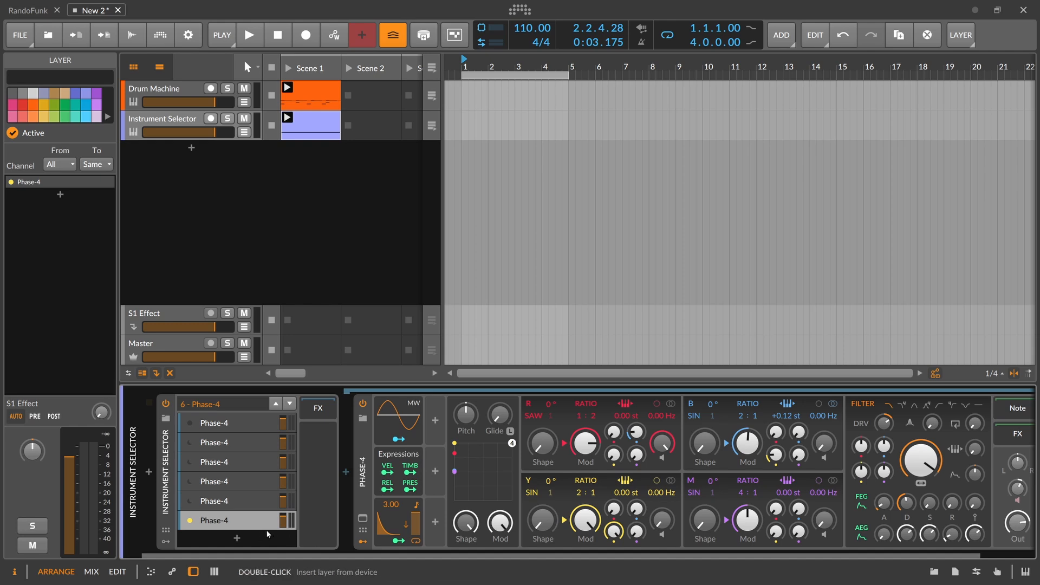
left_click_drag(385, 505, 384, 498)
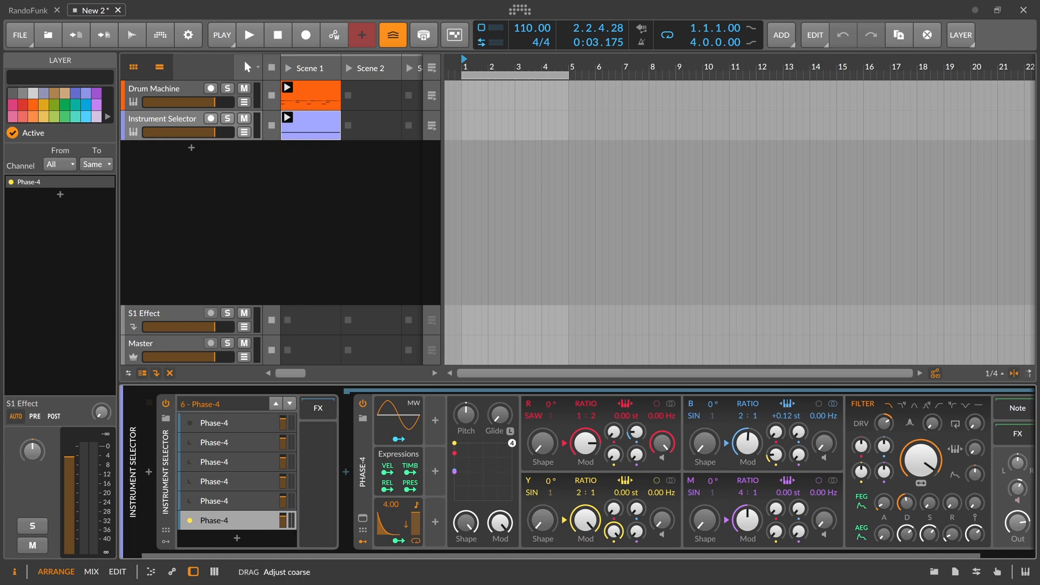
- Map the sixth layer's Ramp to red shaping at about 41.1 % and turn off its inversion, bending the rising curve
left_click(398, 540)
left_click_drag(546, 448, 546, 436)
key("space")
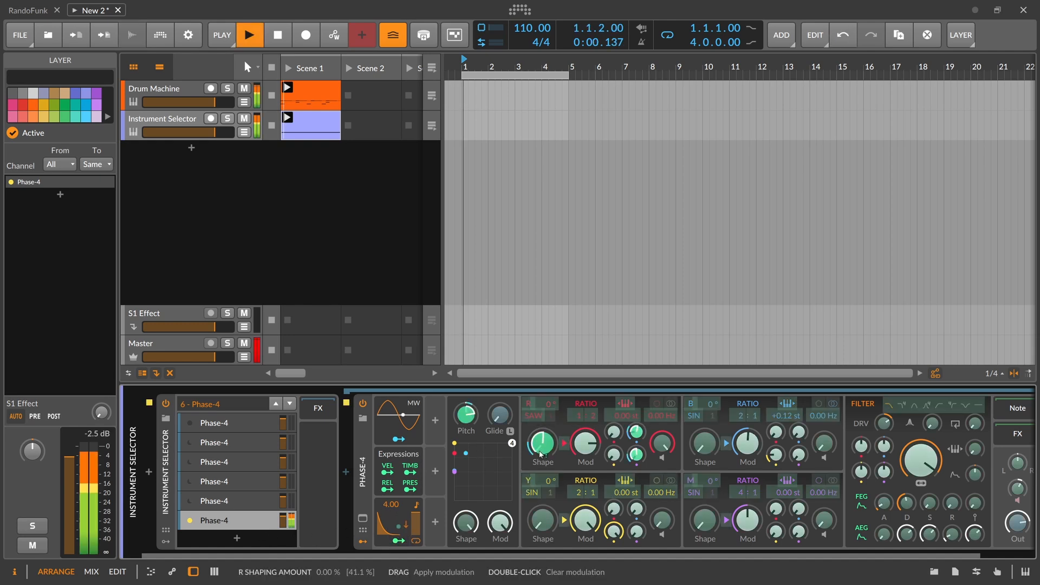
left_click(405, 524)
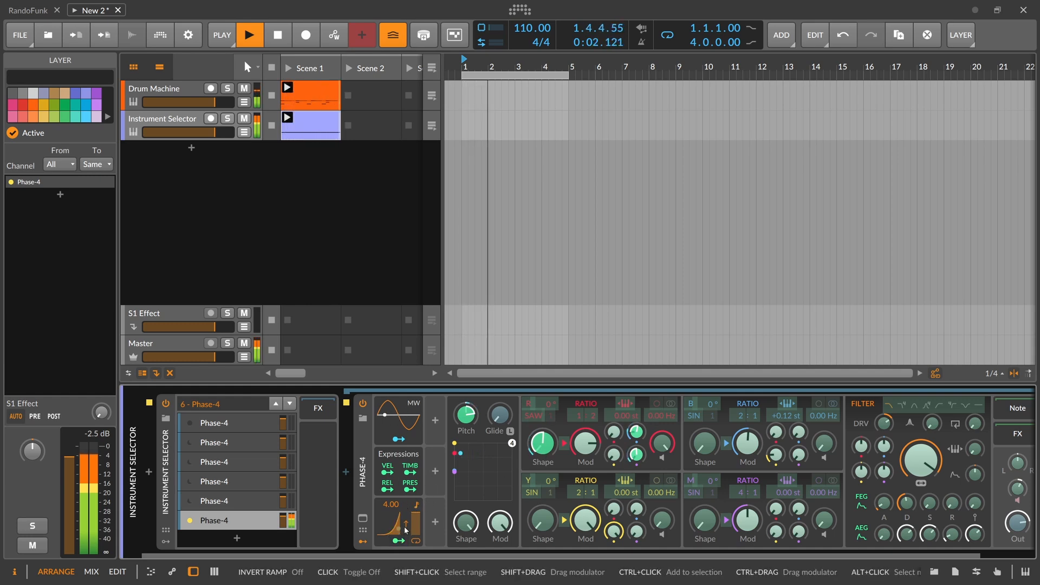
left_click_drag(398, 515, 398, 533)
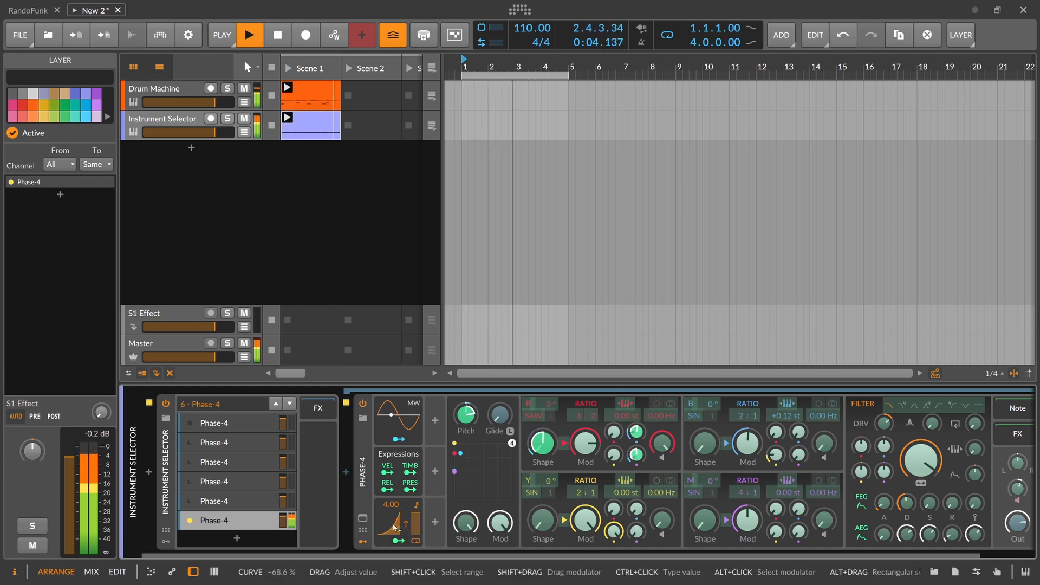
- Fine-tune the sixth layer's Ramp modulation of the red Shape and map the Ramp to blue shaping at about 28.0 %
left_click_drag(543, 445, 543, 439)
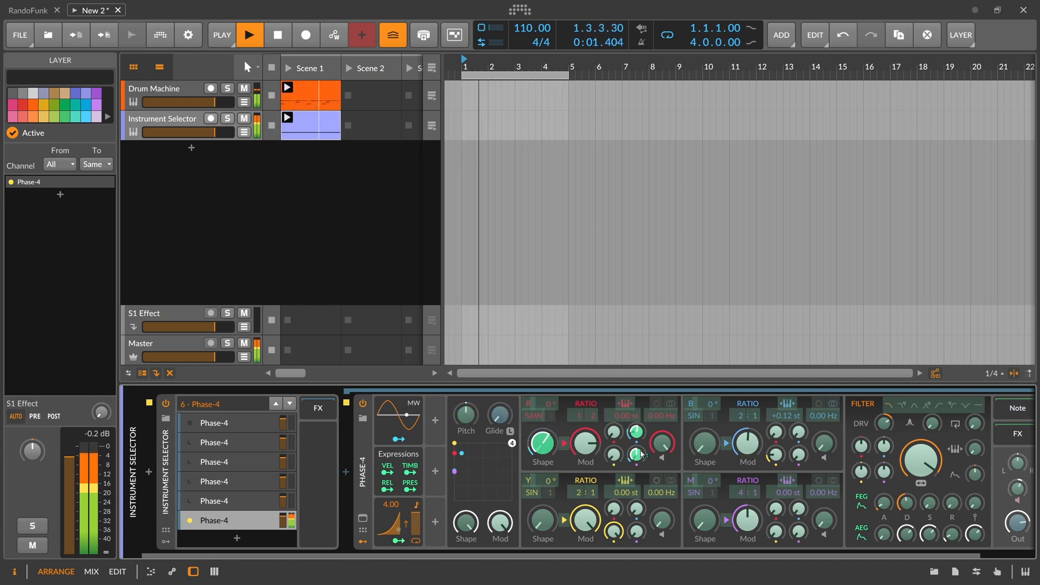
left_click_drag(704, 443, 704, 440)
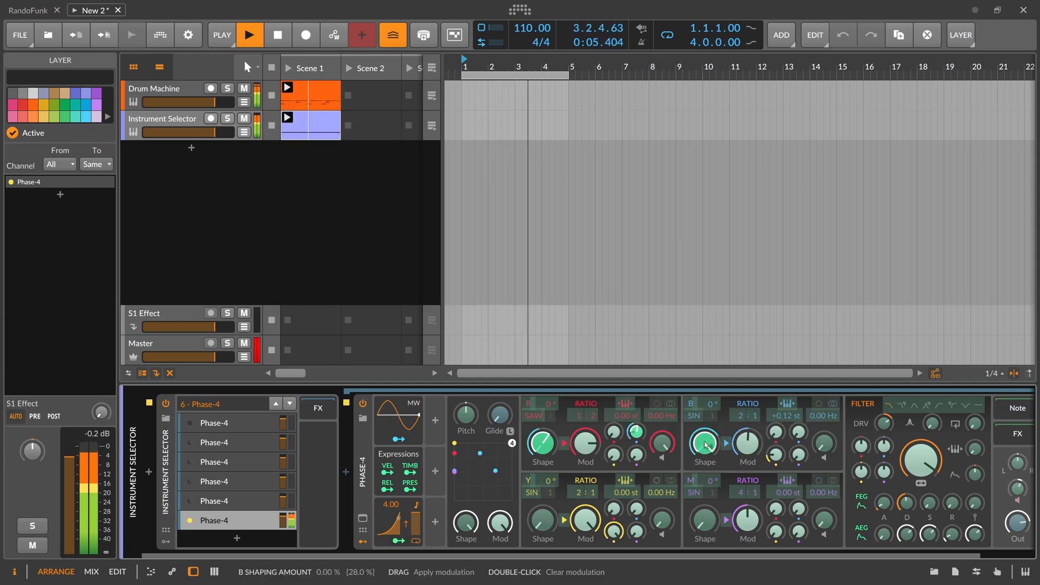
key("space")
- Activate the first Phase-4 layer and add a Steps modulator with 16 randomized steps to the Instrument Selector
left_click(190, 425)
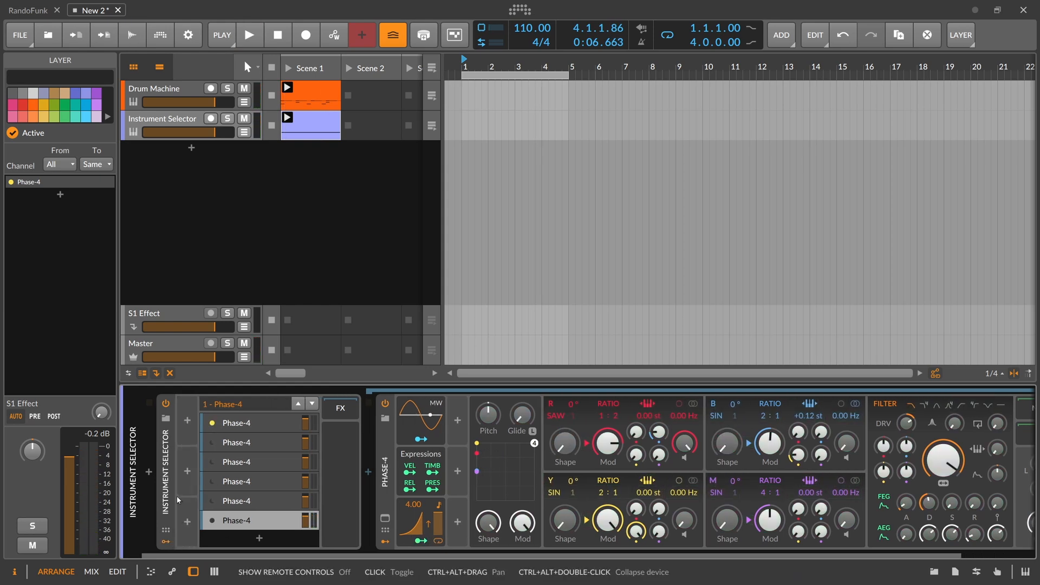
left_click(187, 423)
type("step")
key("Return")
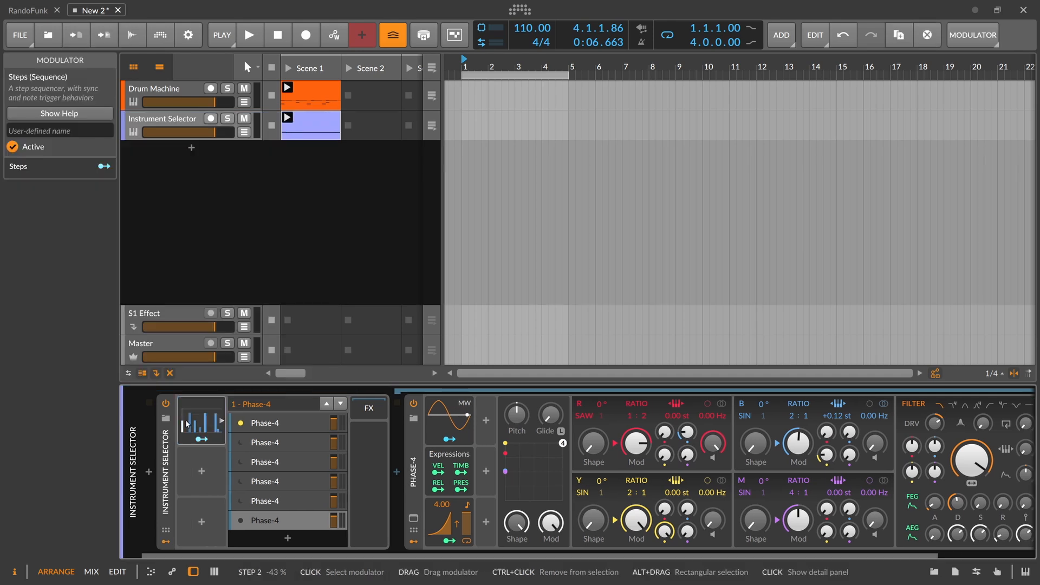
left_click(187, 424)
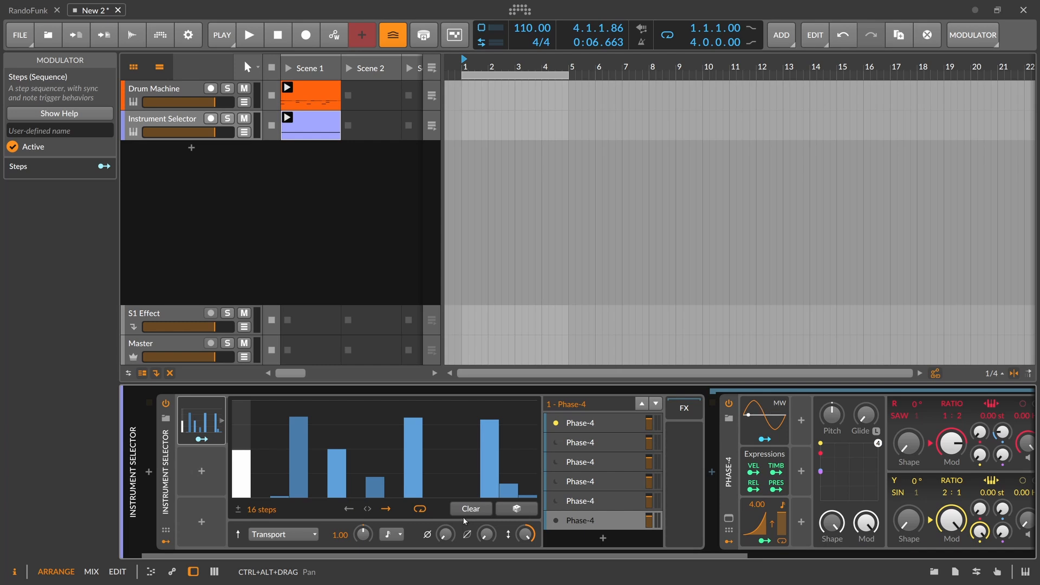
left_click(503, 511)
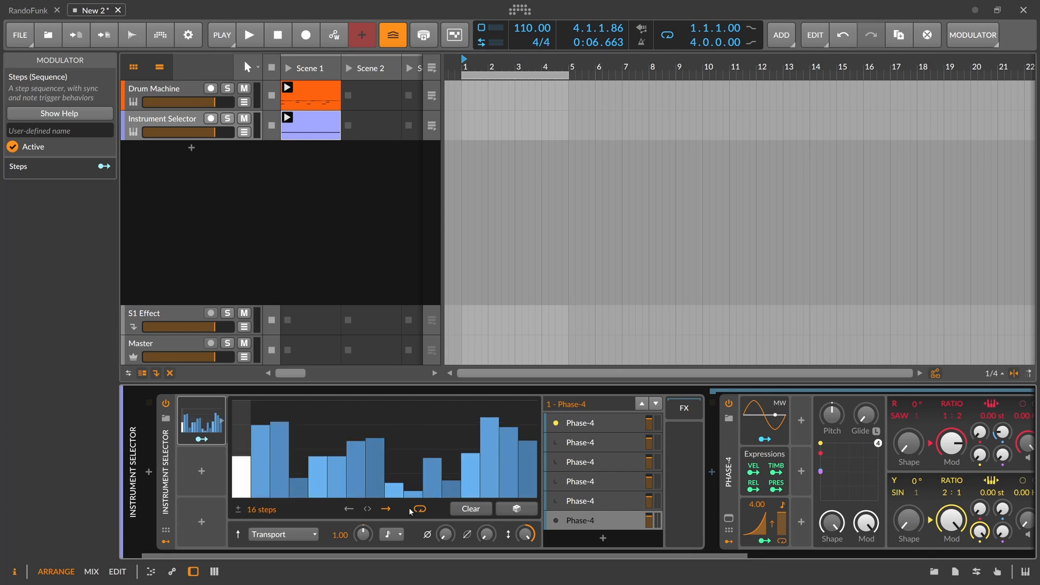
left_click(192, 420)
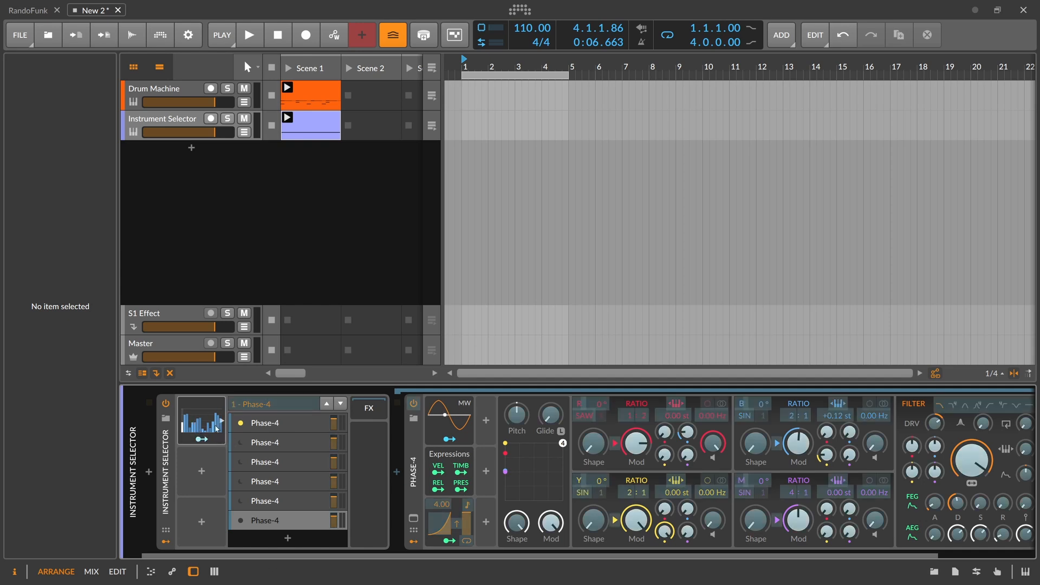
- Randomize the Steps modulator's pattern several more times and map it to the Instrument Selector's layer Index at +5.000
left_click(210, 433)
left_click(517, 508)
left_click(516, 508)
left_click(517, 509)
left_click(517, 509)
left_click(517, 509)
left_click(516, 508)
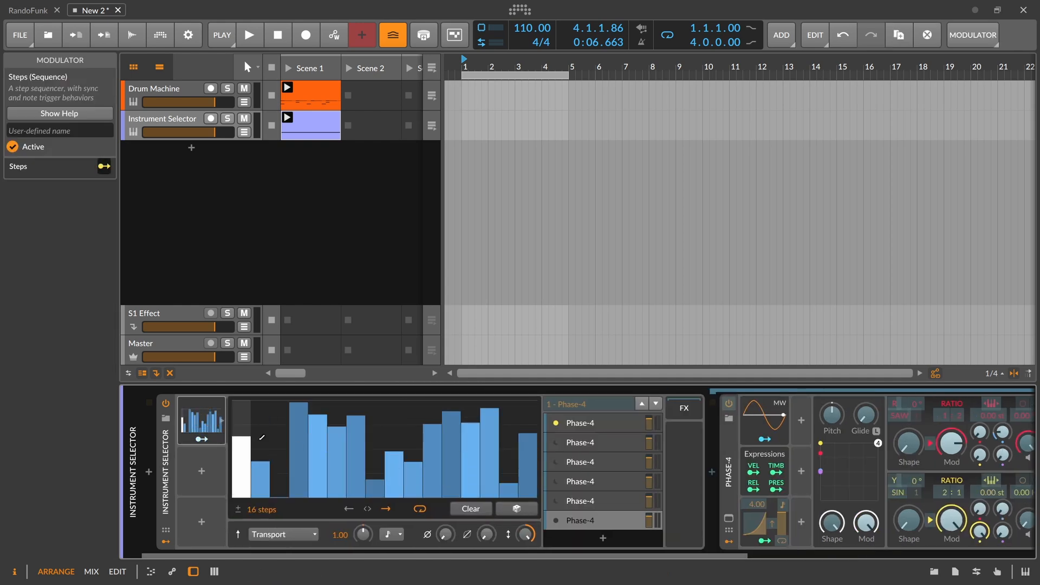
left_click(202, 421)
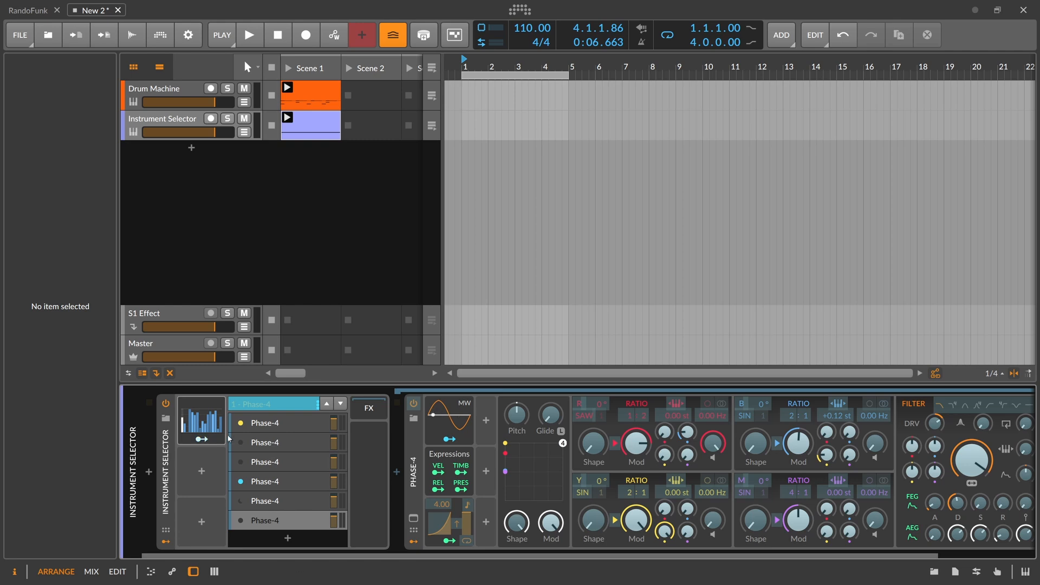
key("space")
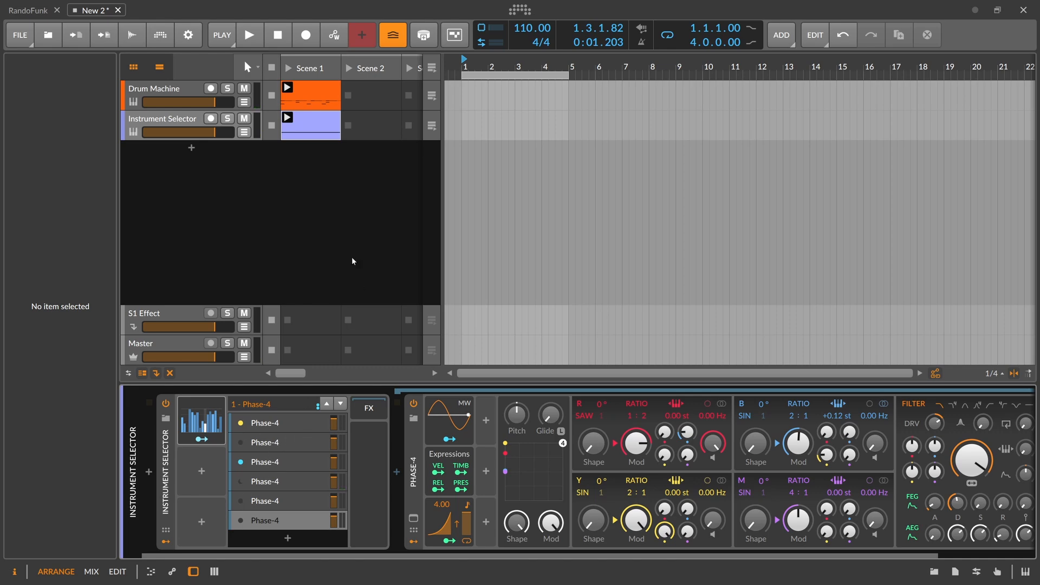
- Inspect the sustained E1 note in the Instrument Selector clip, return to the device chain and audition the loop
double_click(315, 132)
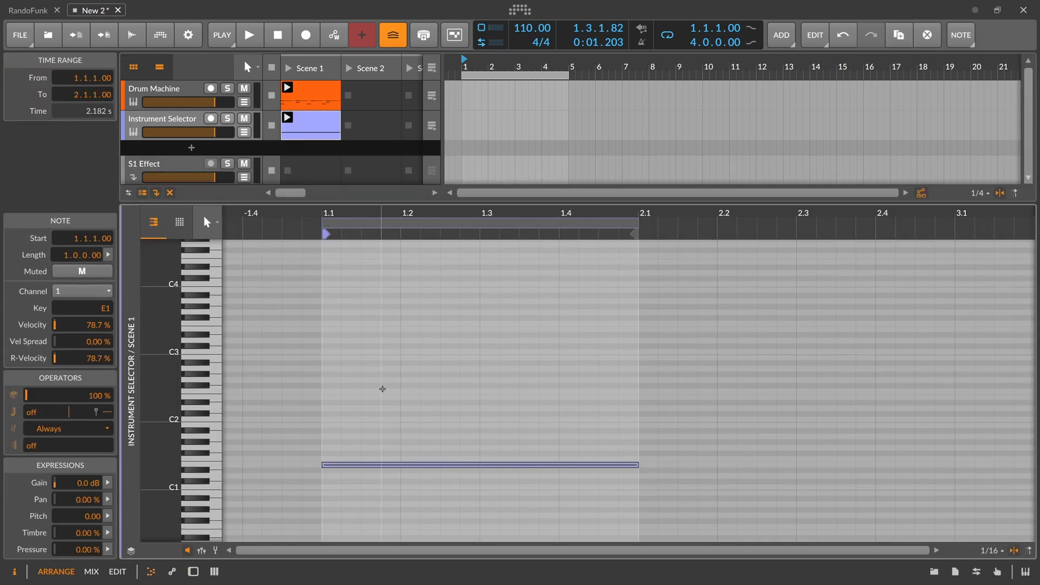
left_click_drag(472, 518, 476, 450)
key("d")
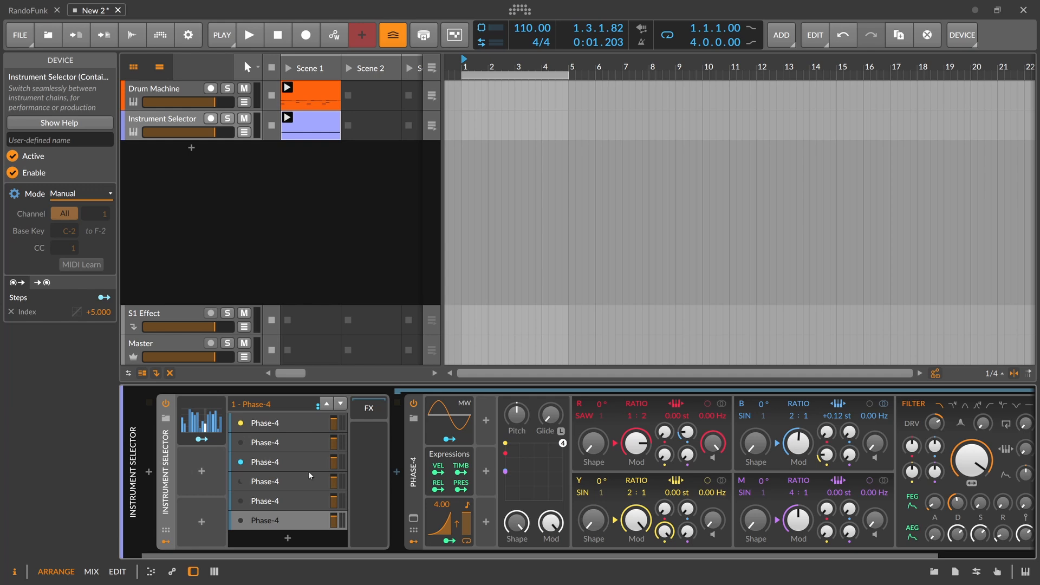
key("space")
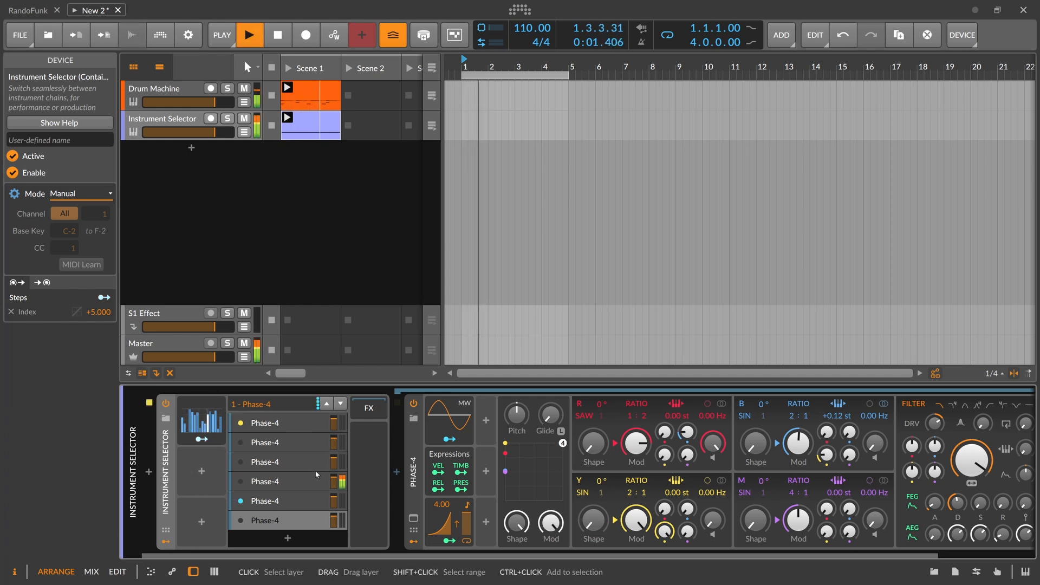
key("space")
- Insert a Note Repeats device before the Instrument Selector and audition the retriggered bass
left_click(149, 471)
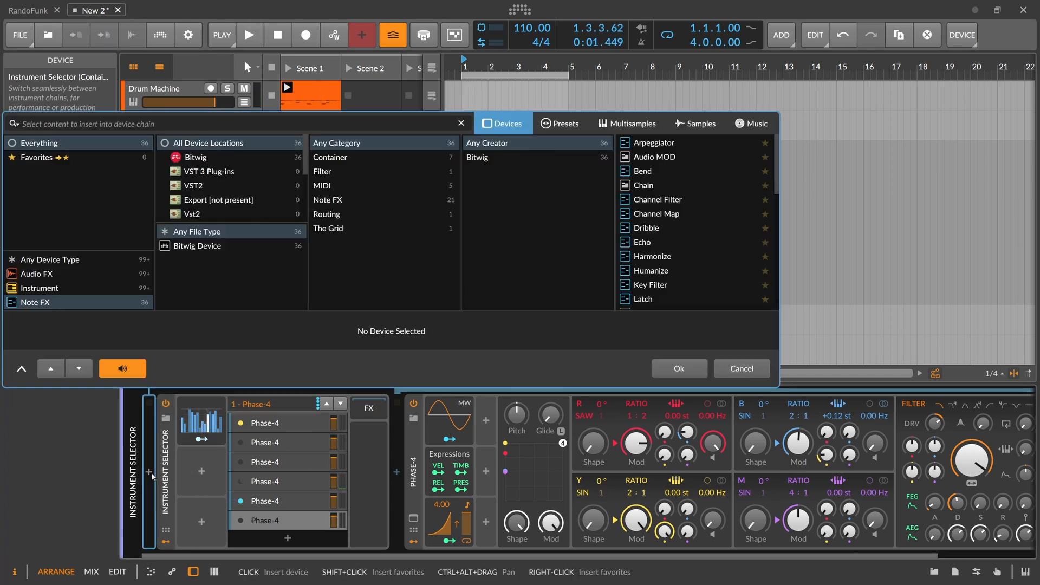
type("repeat")
key("Down")
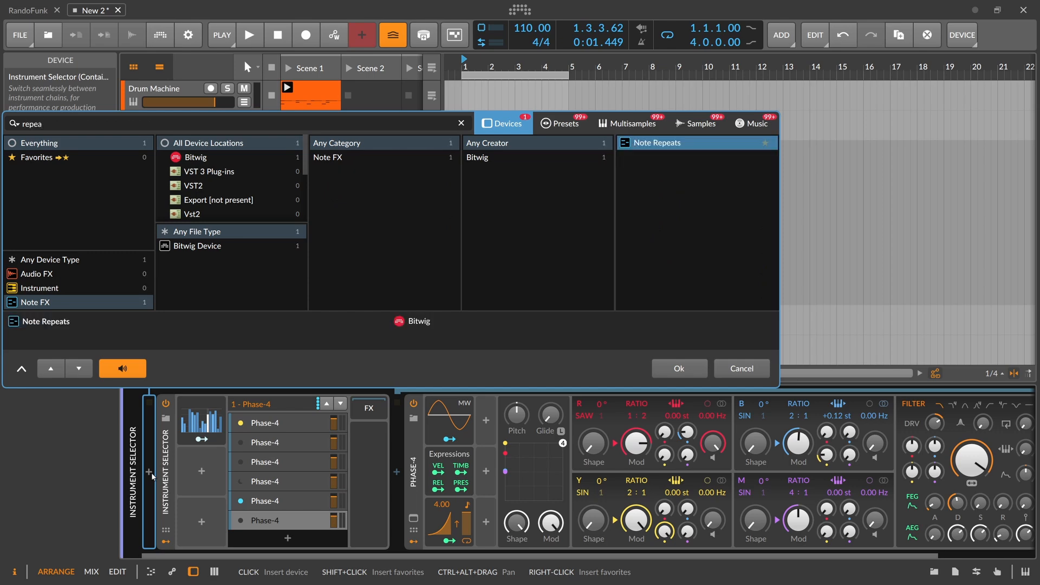
key("Return")
key("space")
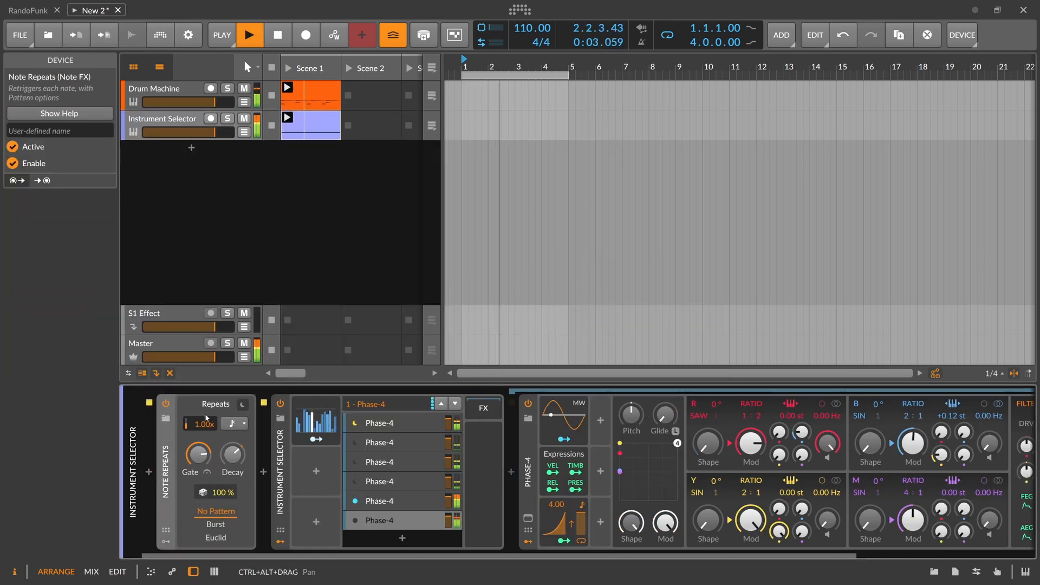
key("space")
- Insert a Quantize device between Note Repeats and the Instrument Selector and enable its shuffle option
left_click(264, 472)
type("qua")
key("Down")
key("Return")
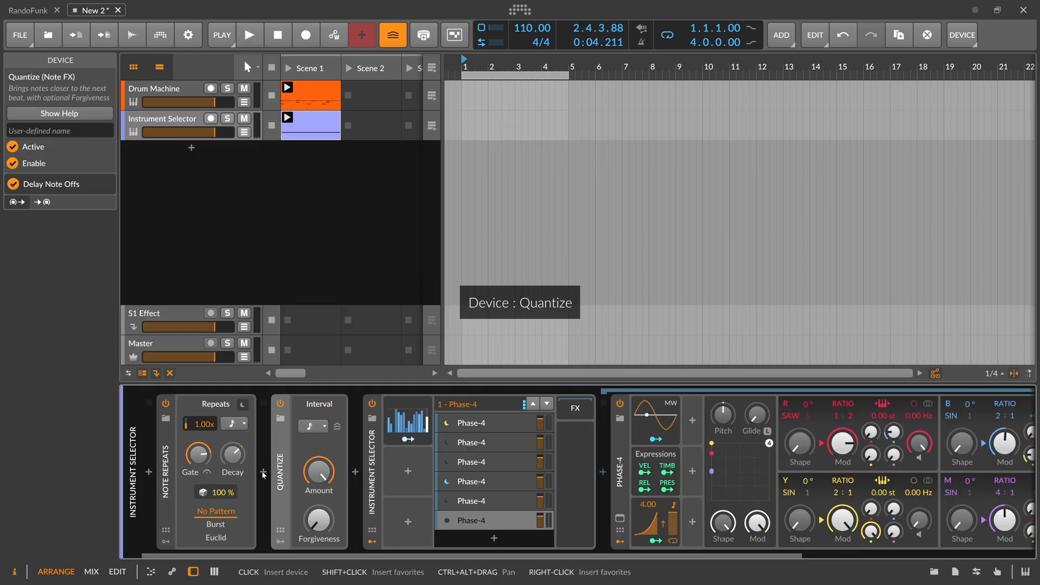
left_click(337, 429)
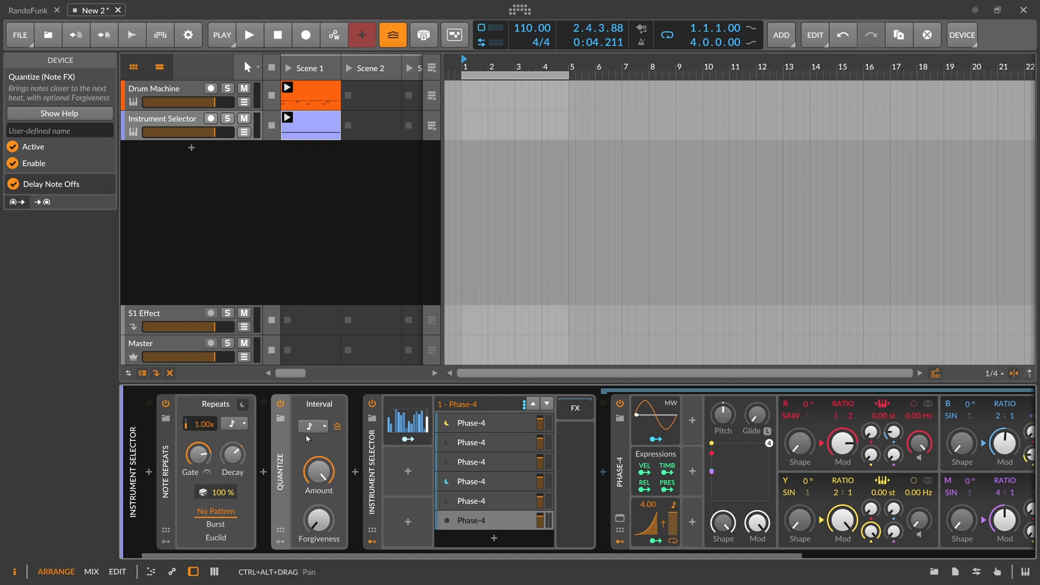
- Check the global groove settings and raise the Note Repeats rate to 2.67x during playback
left_click(222, 35)
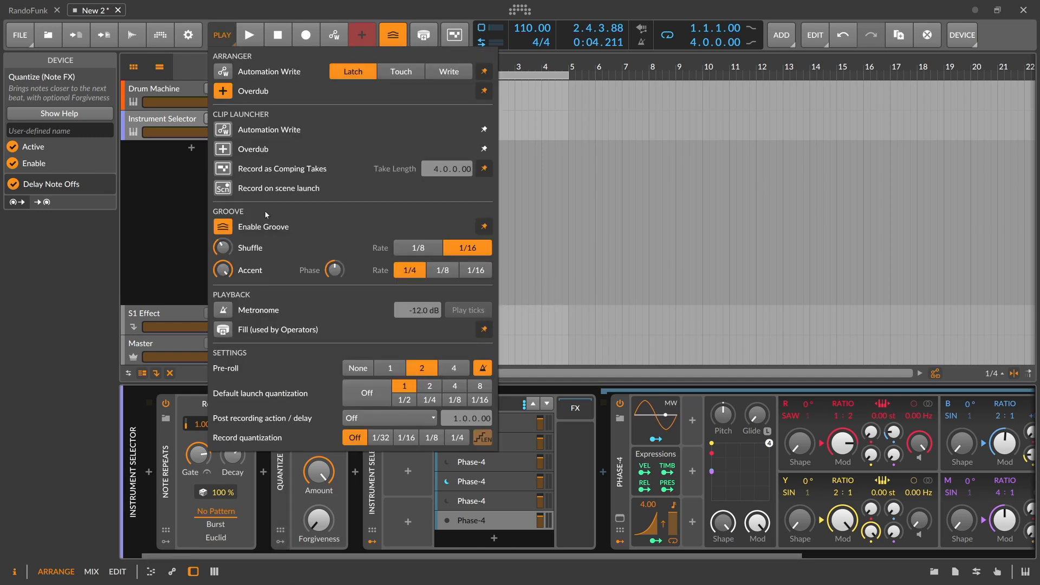
key("Escape")
key("space")
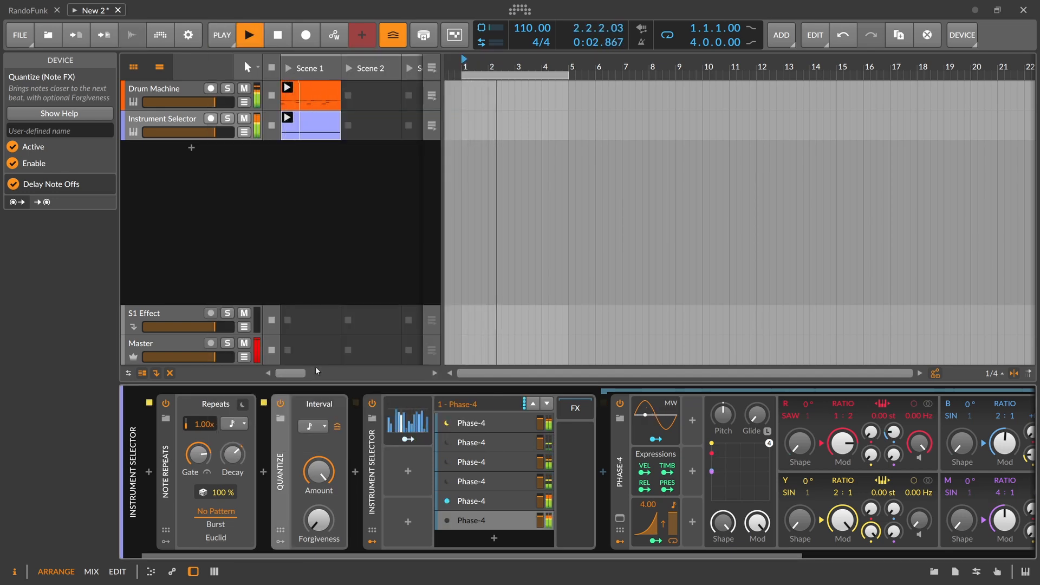
left_click_drag(203, 424, 204, 406)
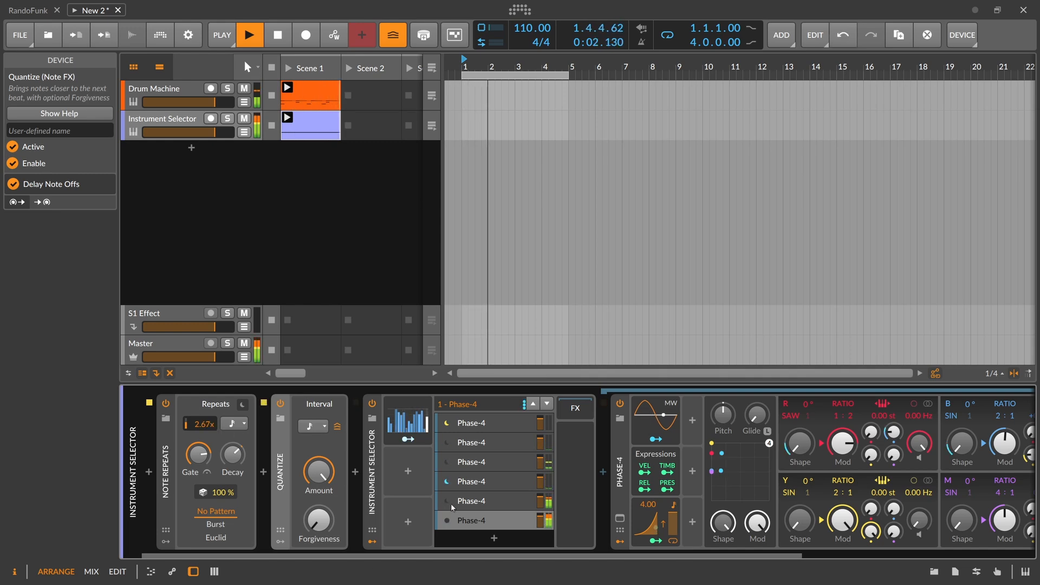
- Reshape the fourth Phase-4 layer's Ramp at a rate of 2.00 and adjust its B→R modulation
left_click(471, 486)
left_click_drag(644, 525, 645, 509)
left_click(653, 540)
mouse_move(893, 431)
left_mouse_down()
mouse_move(893, 421)
mouse_move(893, 444)
left_mouse_up()
left_click_drag(645, 523, 645, 545)
left_click_drag(648, 504, 646, 516)
key("space")
- Randomize the 16-step Steps pattern again and lower the Note Repeats rate to 1.07x while auditioning the loop
left_click(407, 426)
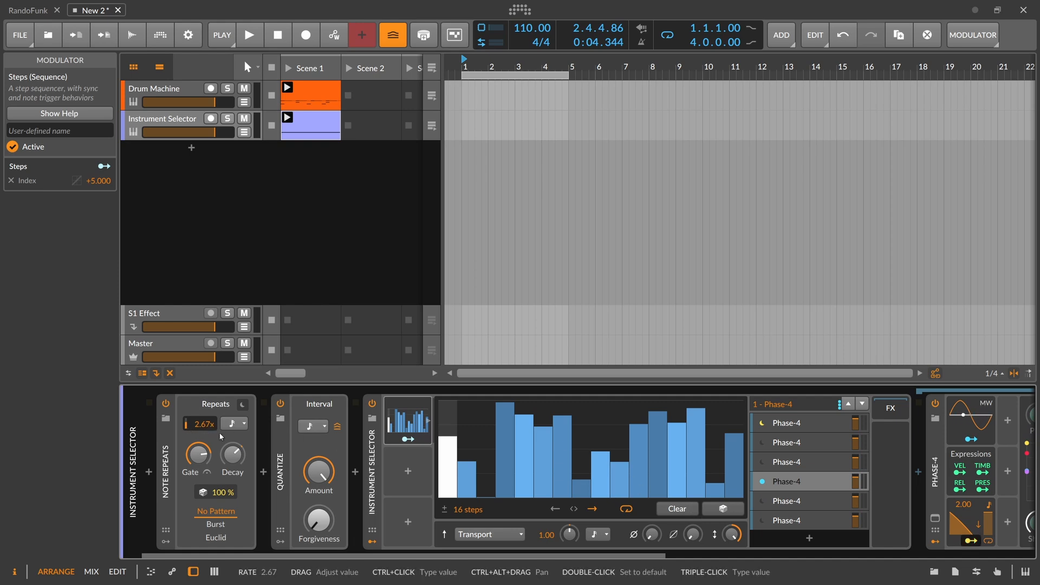
left_click(720, 508)
key("space")
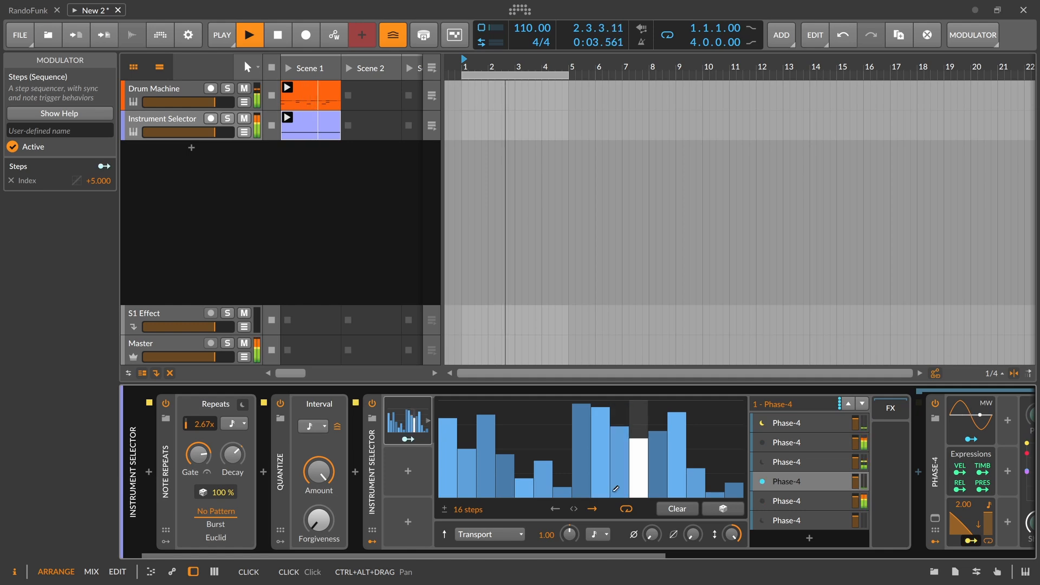
left_click_drag(204, 423, 204, 476)
key("space")
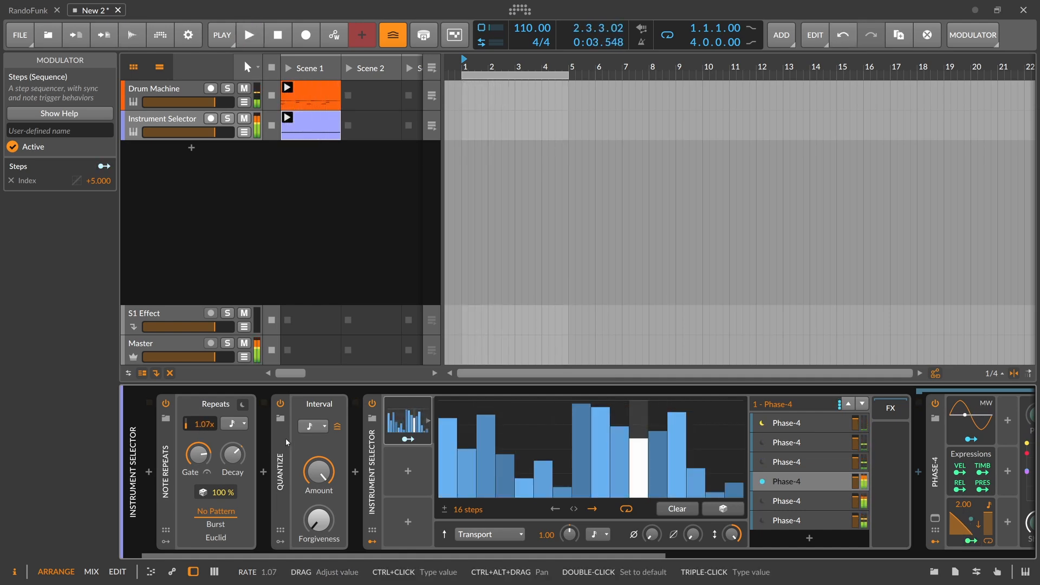
- Group Note Repeats, Quantize and the Instrument Selector into an Instrument Layer and convert that container to an Instrument Selector
left_click(782, 482)
left_click(386, 470)
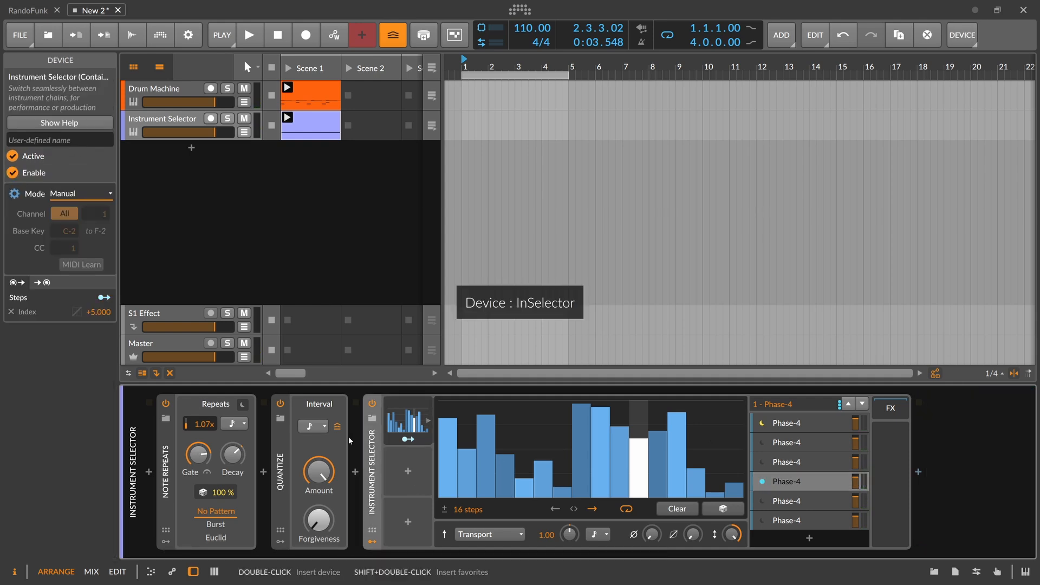
left_click(166, 455, "shift")
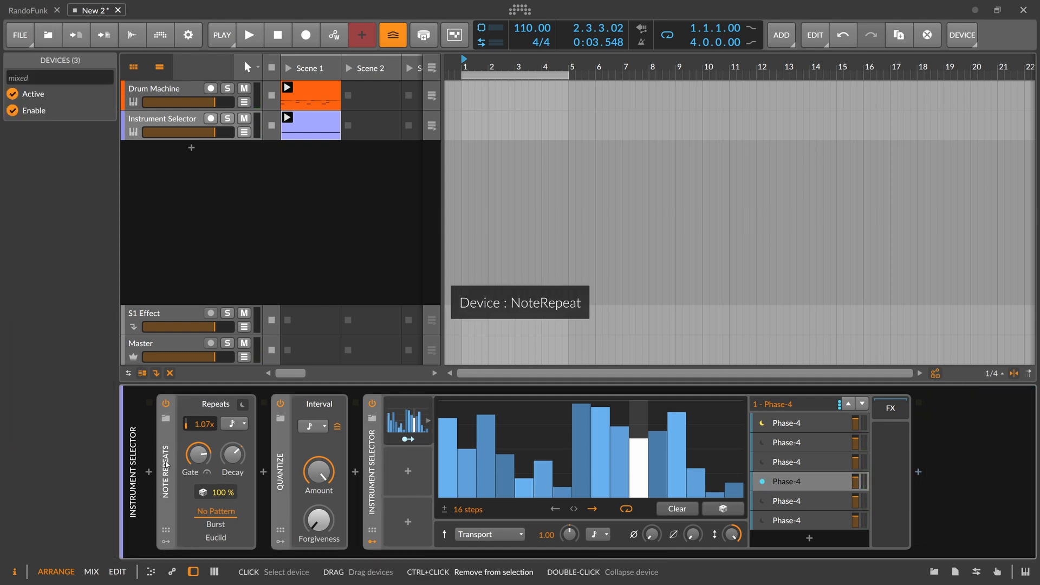
key("ctrl+g")
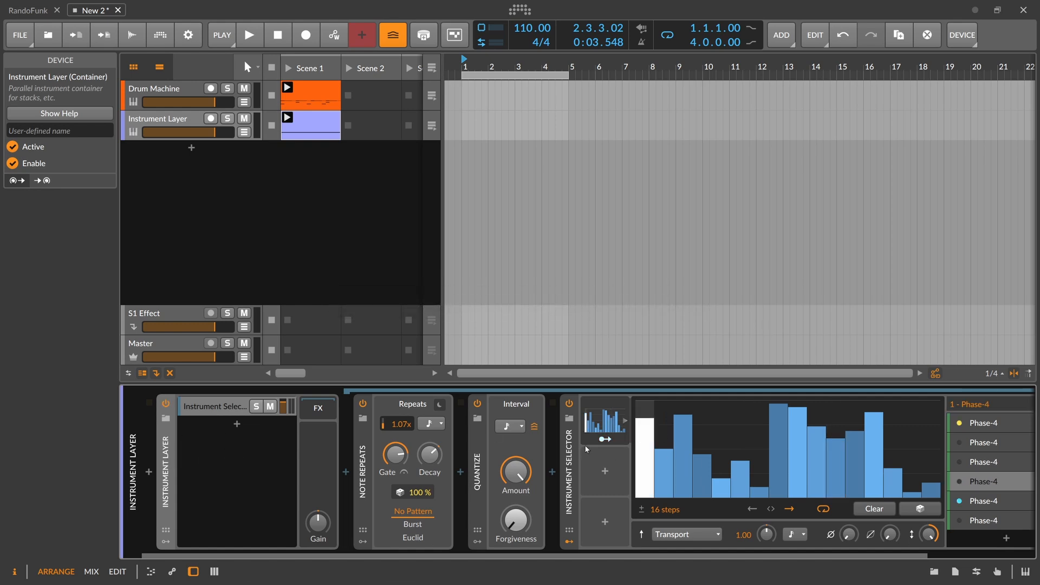
right_click(163, 445)
left_click(233, 353)
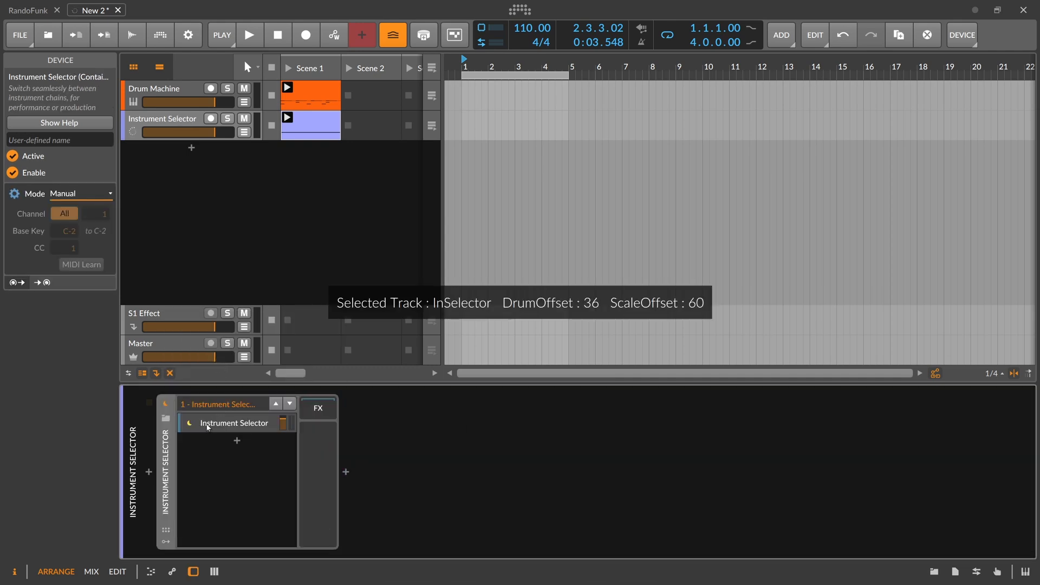
- Activate the outer Instrument Selector's layer and rename it Bass
left_click(244, 423)
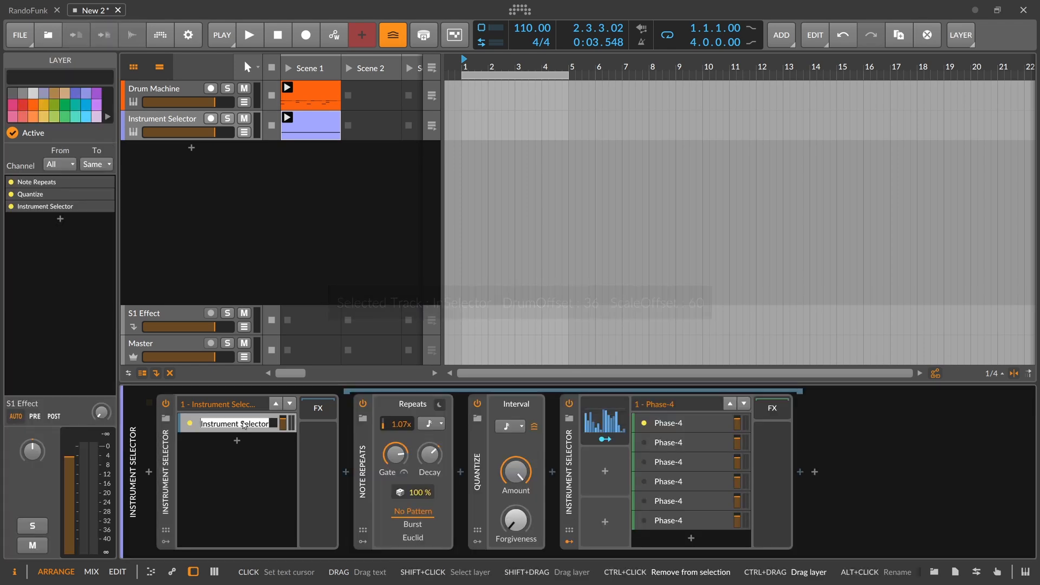
double_click(243, 423)
type("Bass")
key("Return")
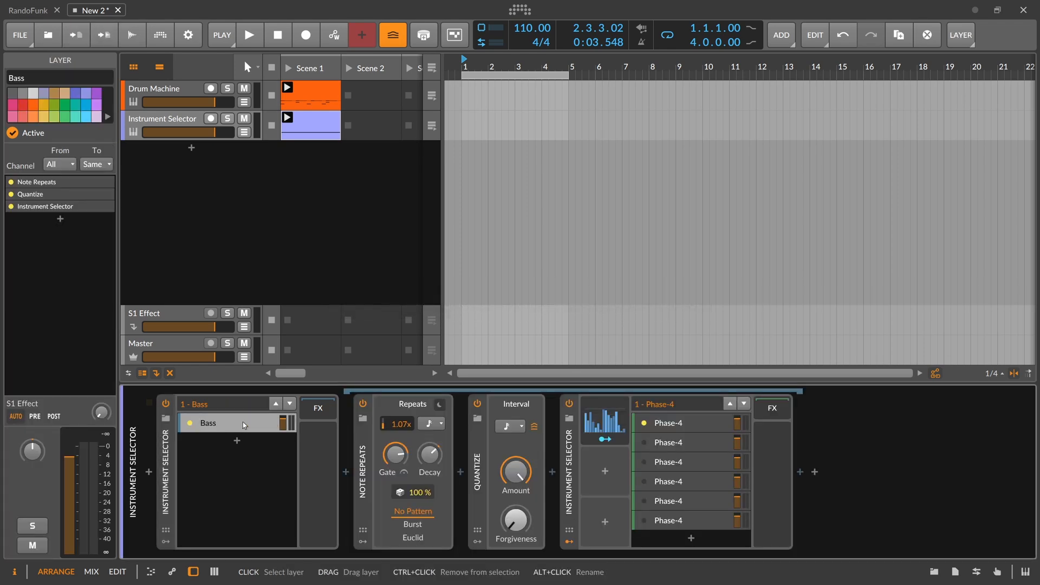
- Add a Polysynth layer below Bass in the outer Instrument Selector and activate it for playback
left_click(244, 431)
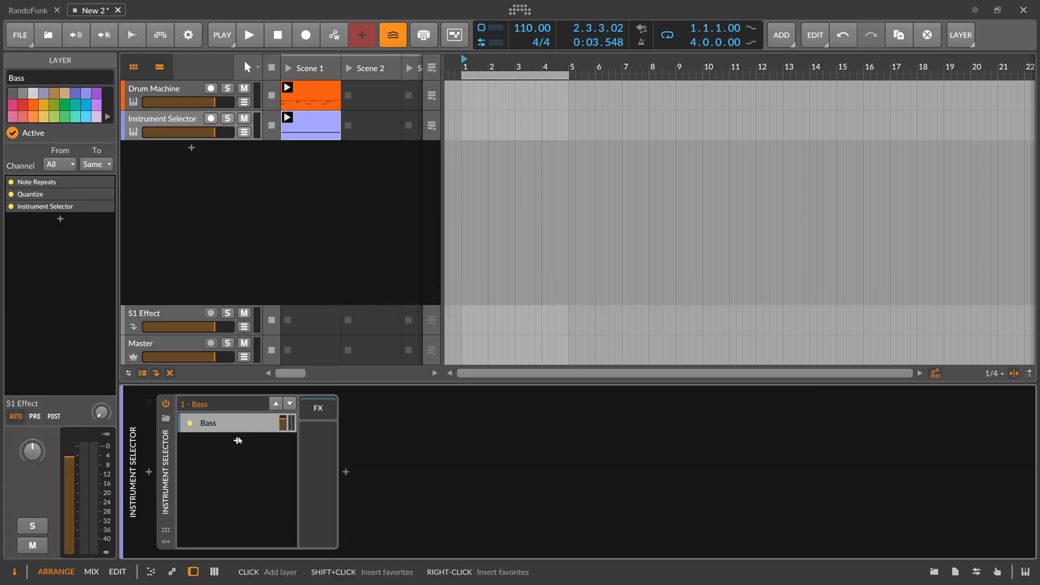
left_click(238, 440)
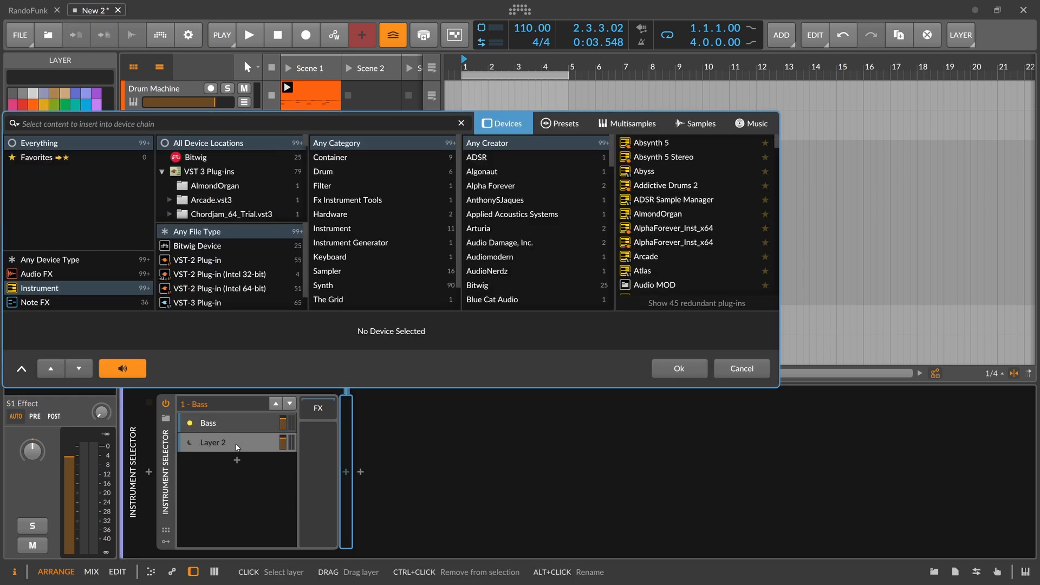
type("poly")
key("Down")
key("Down")
key("Down")
key("Return")
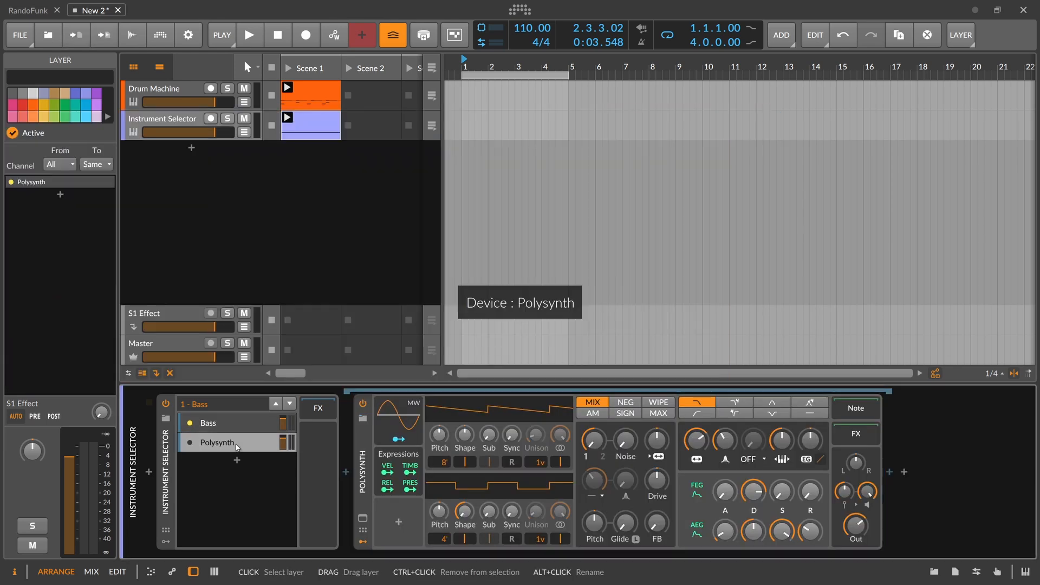
left_click(249, 440)
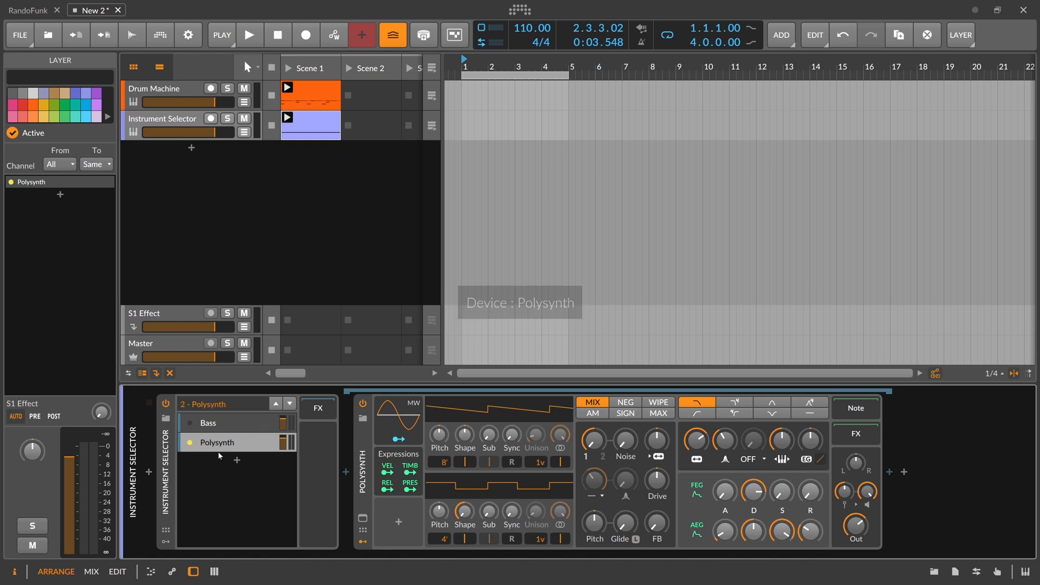
key("space")
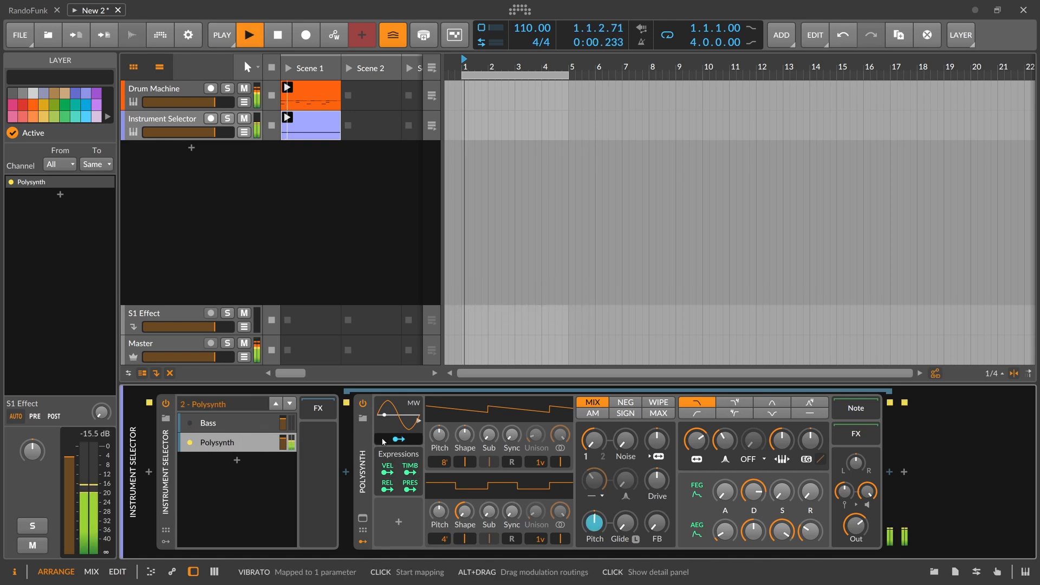
- Stop playback and inspect the note in the Instrument Selector track's Scene 1 clip
key("space")
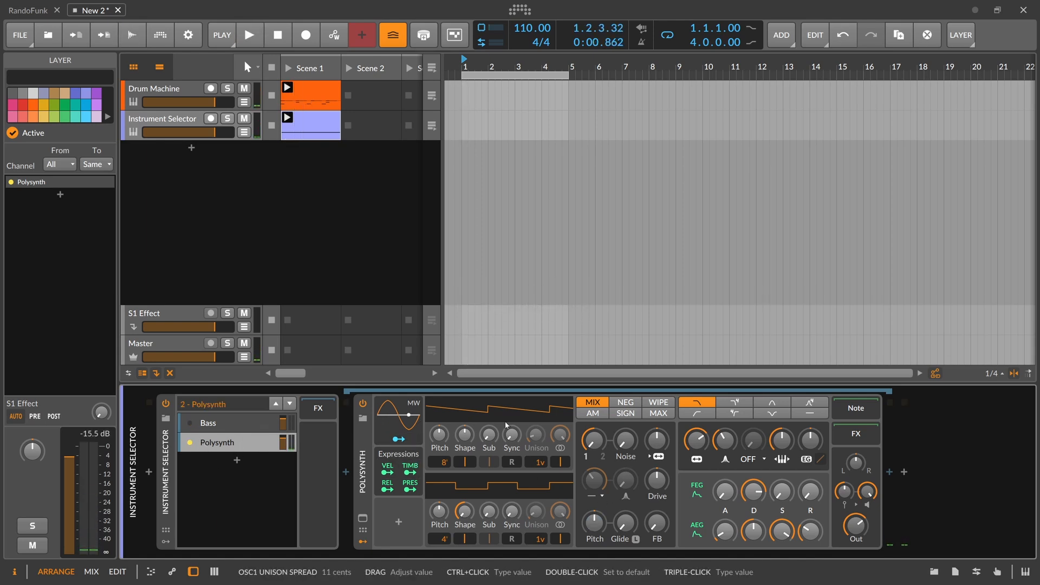
double_click(317, 129)
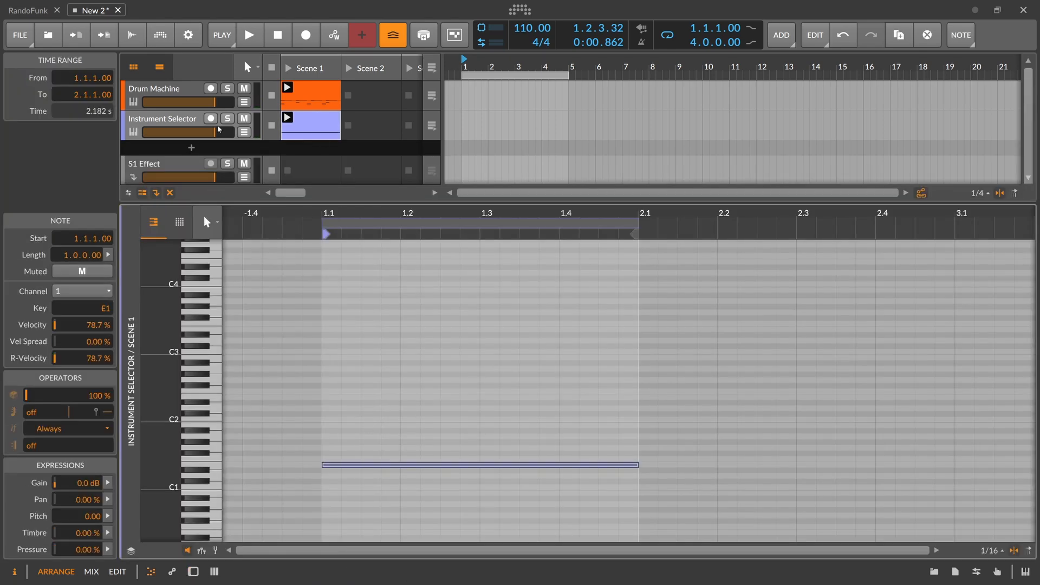
double_click(198, 120)
- Insert a Multi-note device in front of Polysynth and recheck the Instrument Selector track's clip
left_click(347, 472)
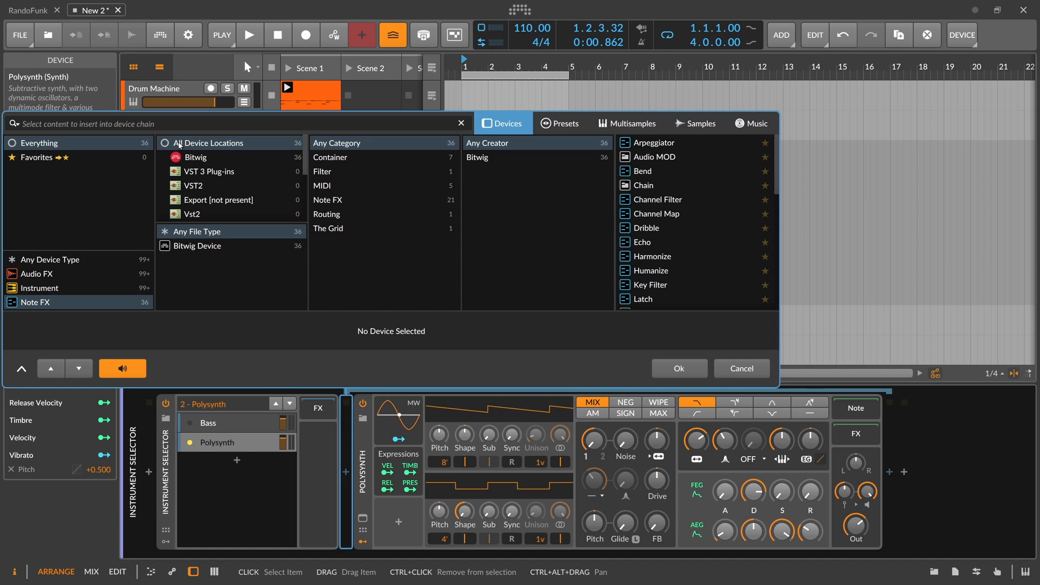
type("multi")
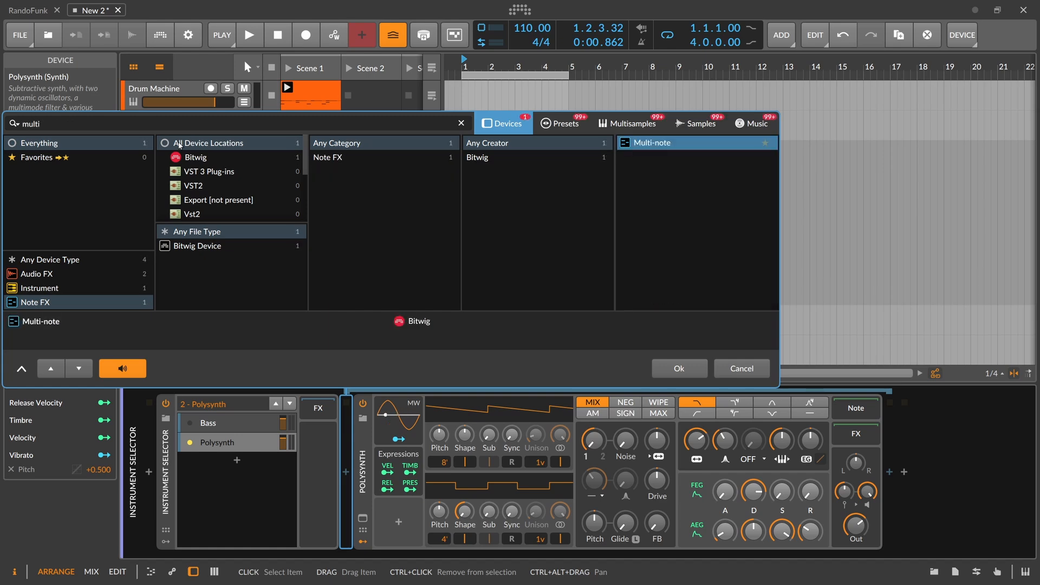
key("Return")
double_click(309, 128)
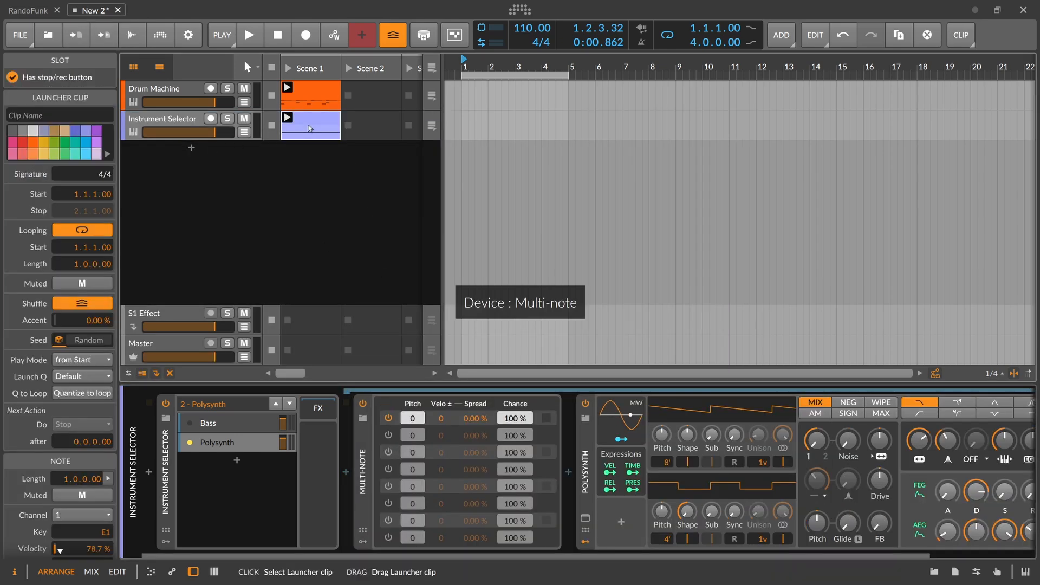
key("d")
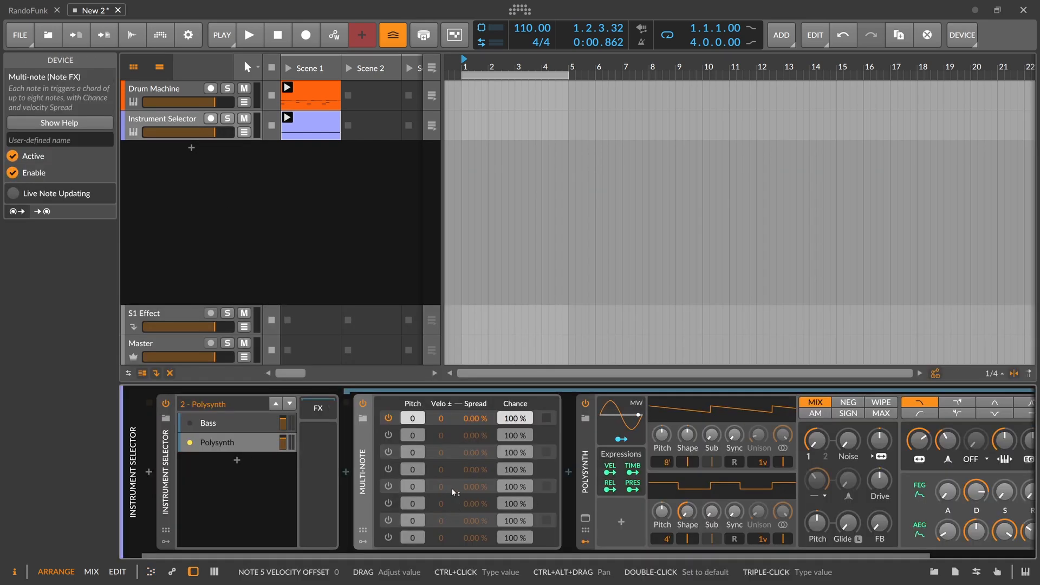
- Enable the second and third Multi-note voices with pitch offsets of +4 and +7
left_click(389, 434)
double_click(412, 436)
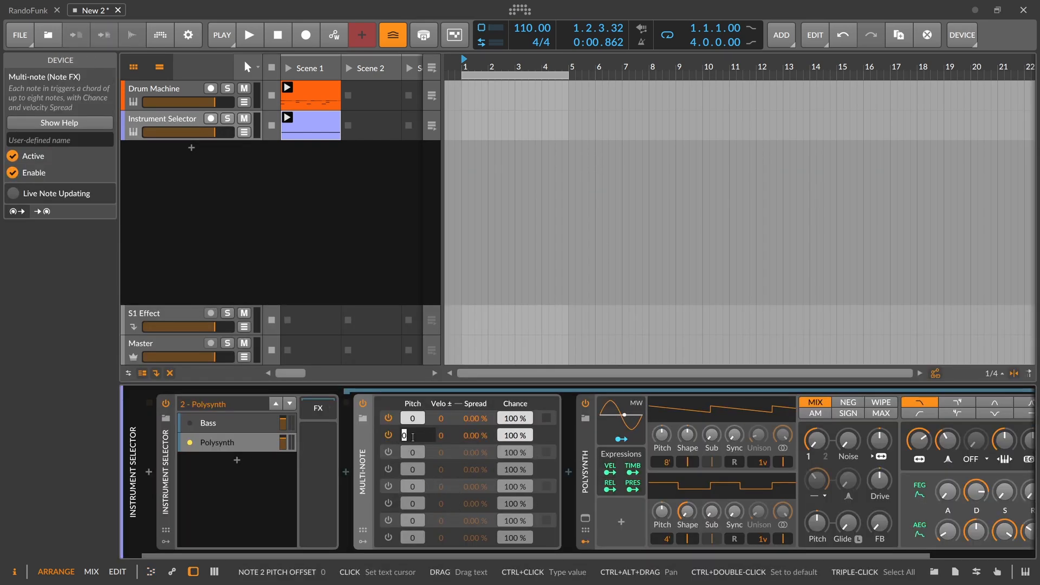
type("4")
key("Return")
left_click(389, 452)
double_click(413, 452)
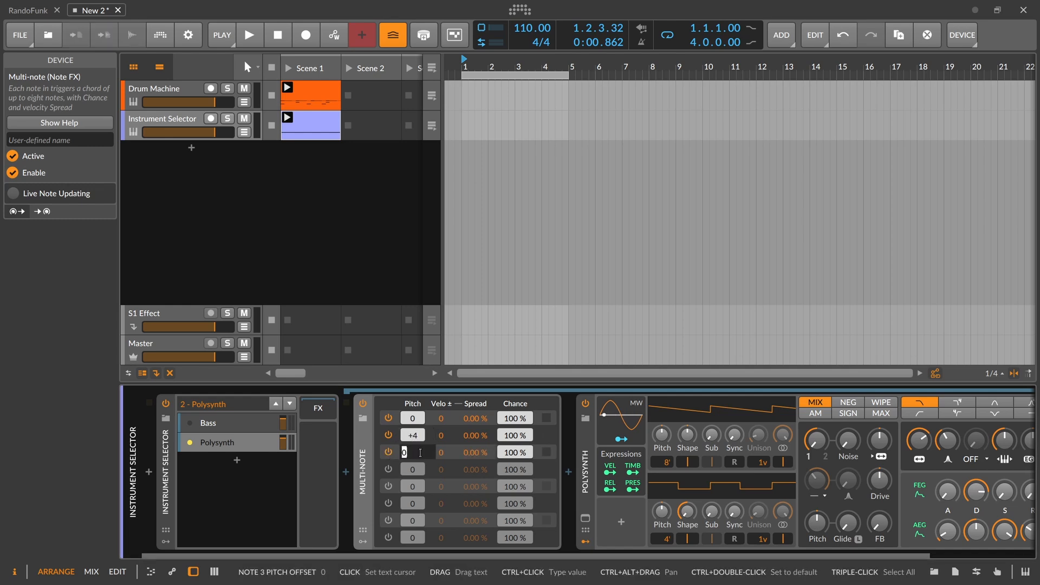
type("7")
key("Return")
- Set Polysynth's first oscillator to 4' and its filter envelope depth to about +46.63 st while auditioning the chord
left_click_drag(429, 553, 548, 554)
key("space")
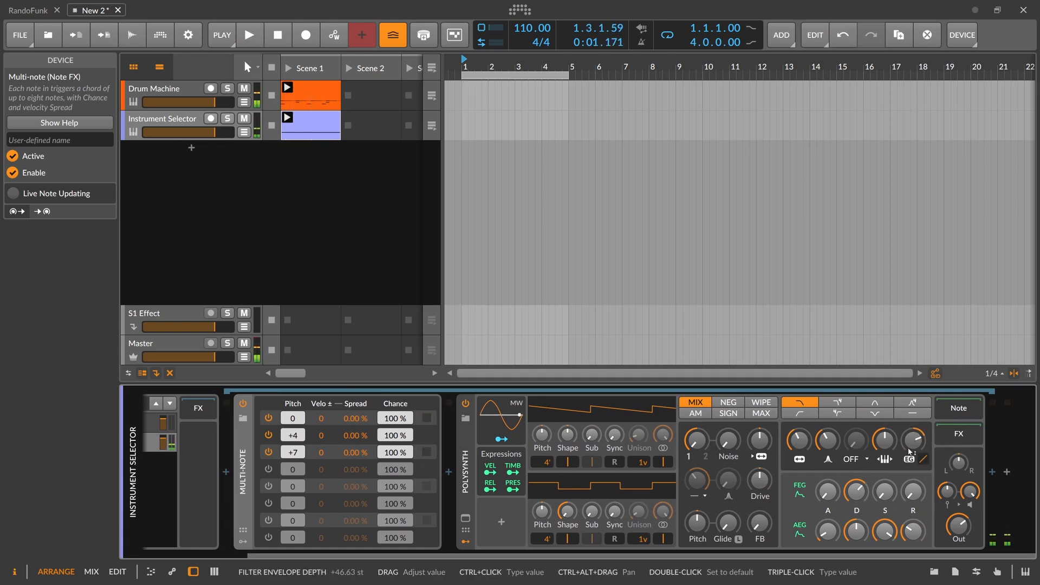
key("space")
- Insert a Note Repeats device before Multi-note and audition the loop
left_click(226, 472)
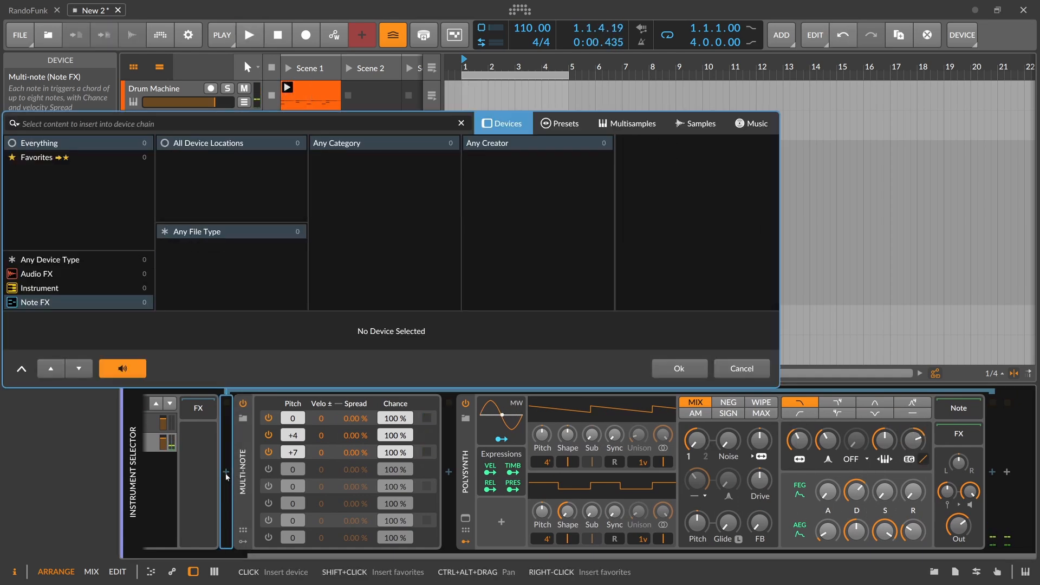
type("re")
key("Down")
key("Down")
key("Return")
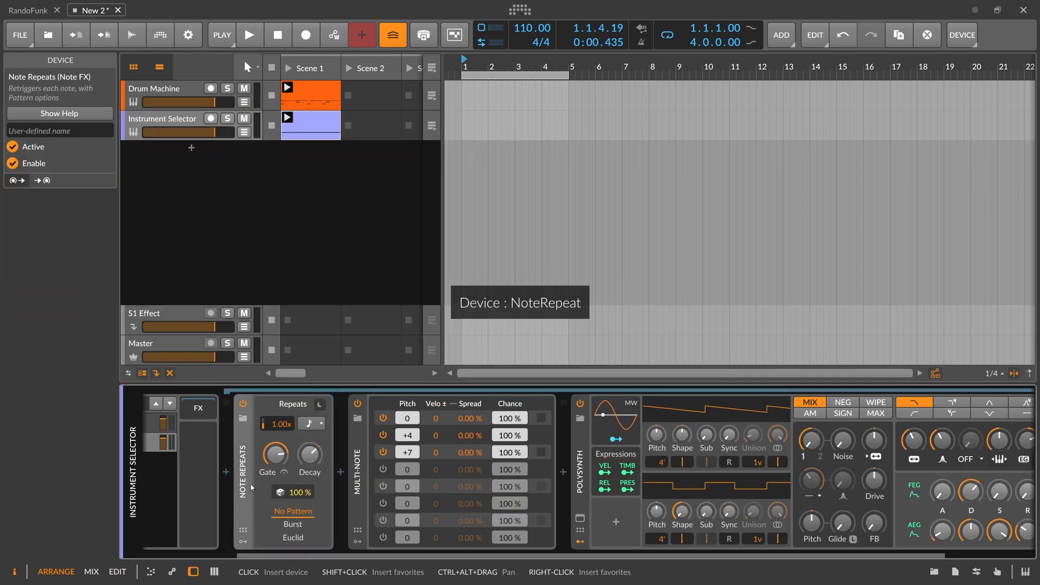
key("space")
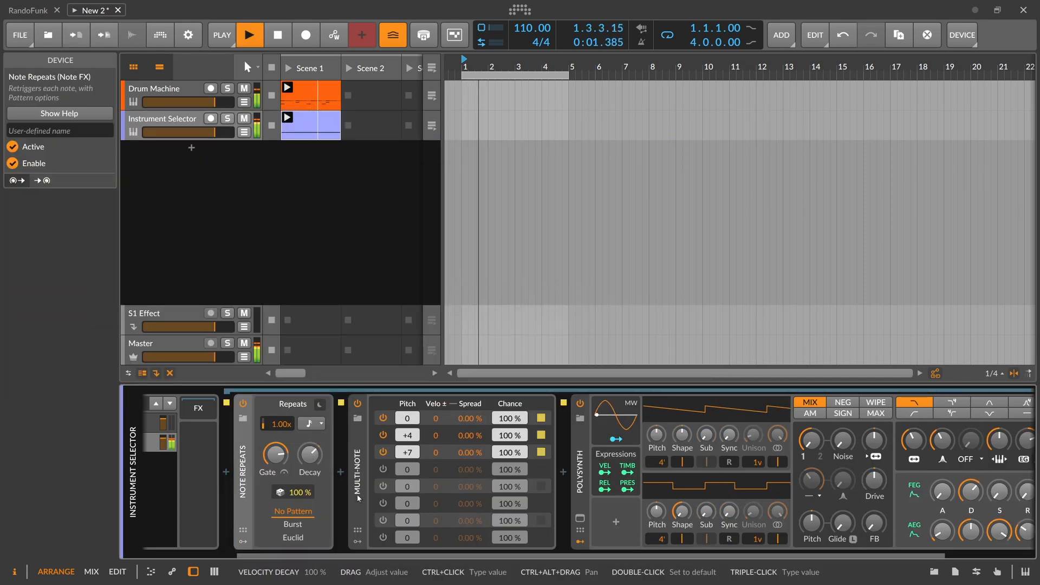
key("space")
- Insert a Quantize device between Note Repeats and Multi-note and audition the loop
left_click(341, 472)
type("qua")
key("Down")
key("Return")
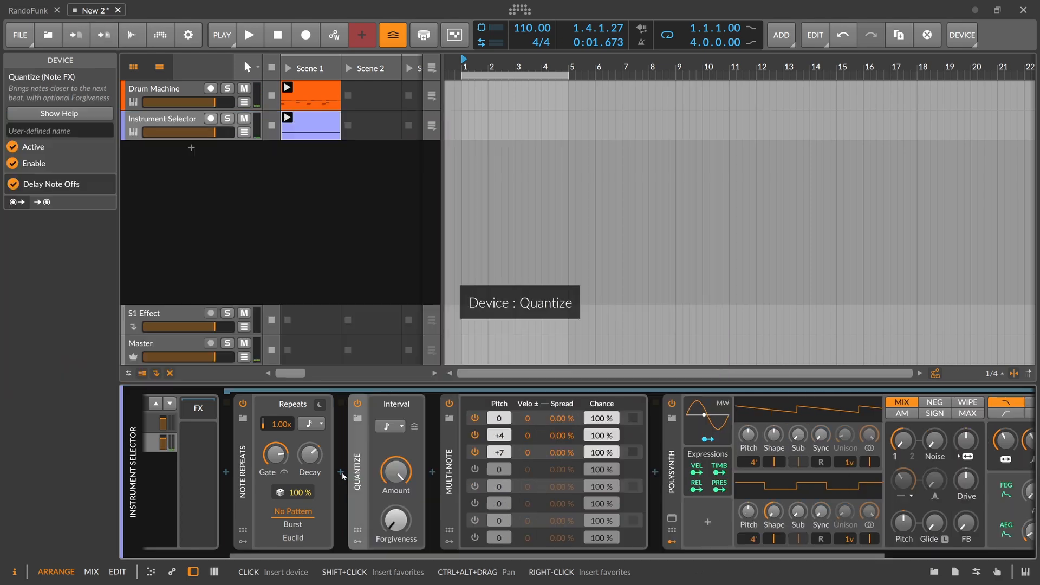
key("space")
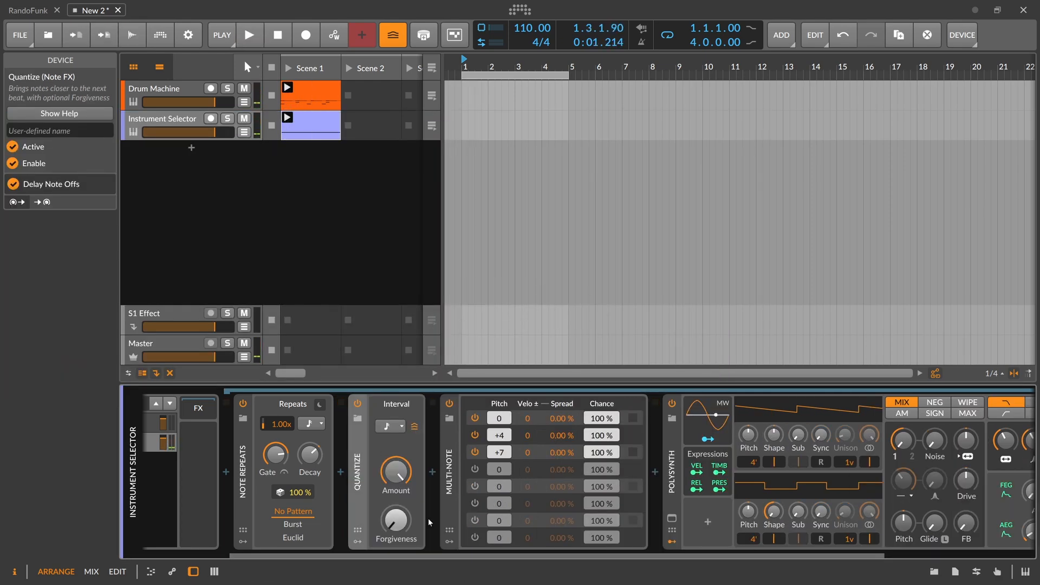
- Shape Polysynth's filter and envelopes during playback, raise its Drive and mixer level, and give oscillator 1 seven unison voices
scroll(777, 509, "right", 3)
key("space")
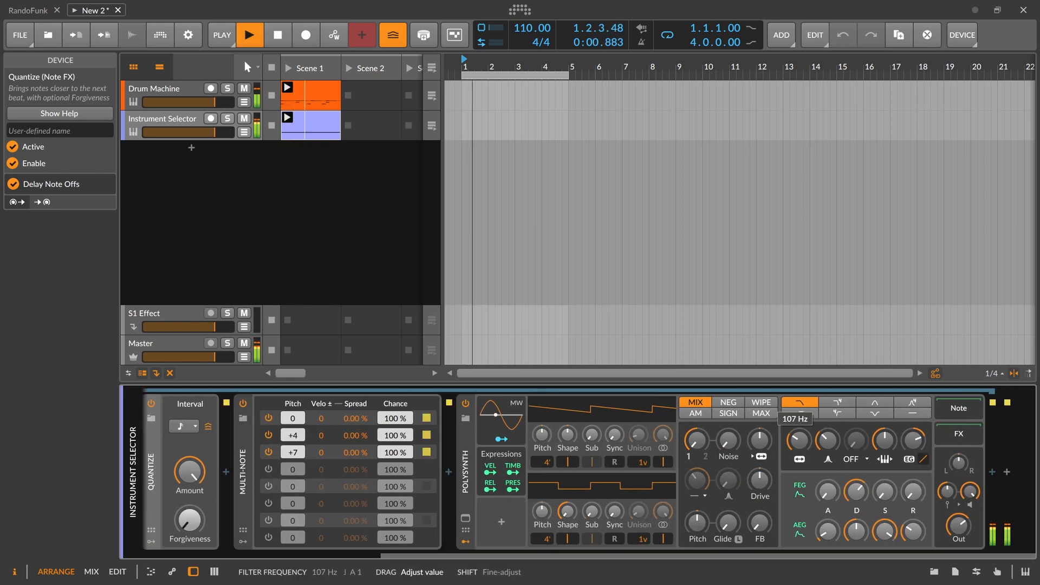
left_click_drag(856, 531, 913, 535)
left_click_drag(759, 480, 760, 465)
left_click_drag(759, 440, 760, 435)
left_click_drag(641, 461, 638, 433)
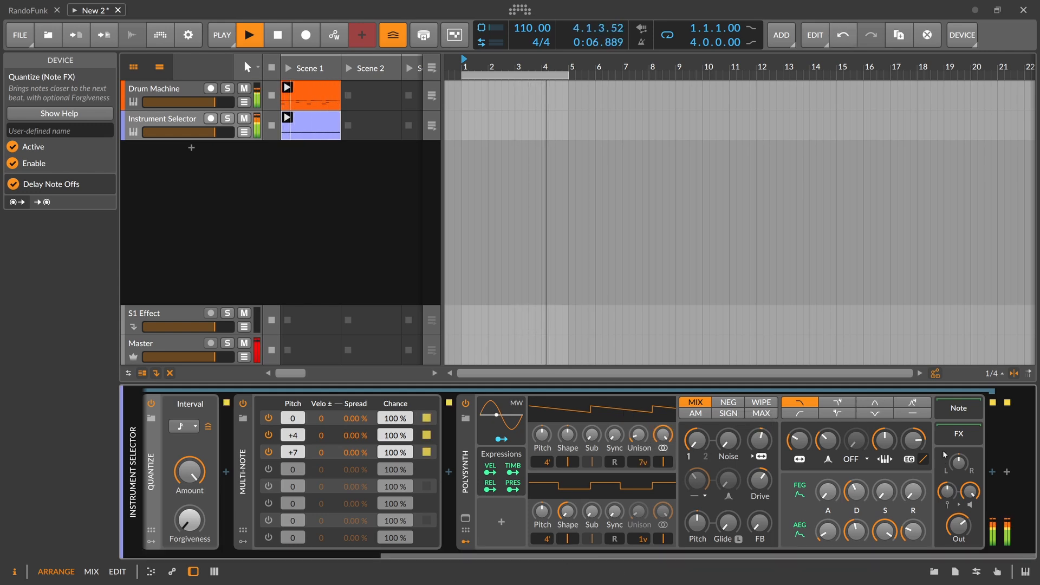
key("space")
- Insert a Reverb after Polysynth and set its Mix to about 33 % during playback
left_click(992, 472)
type("er")
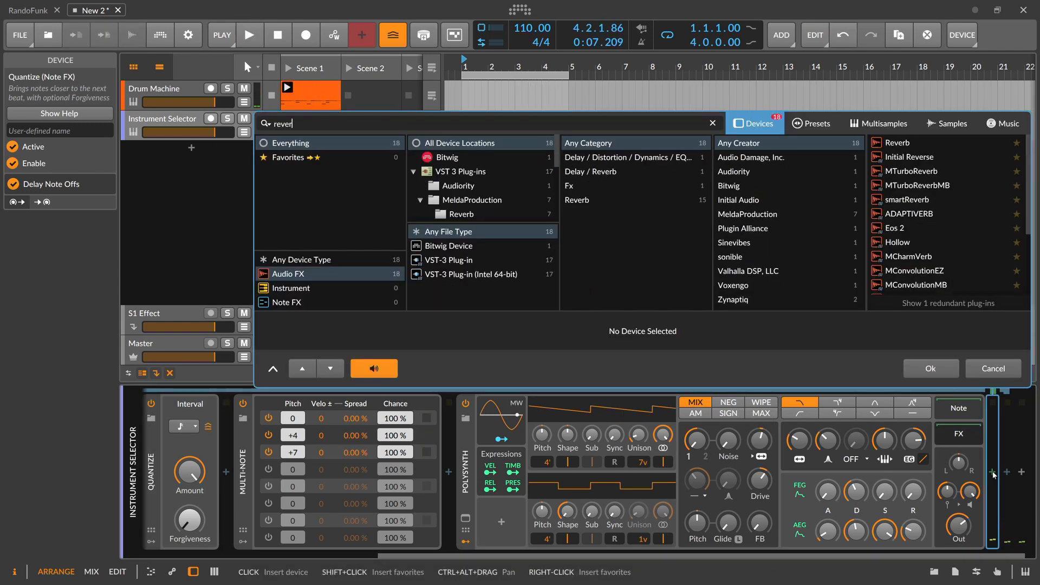
type("rvb")
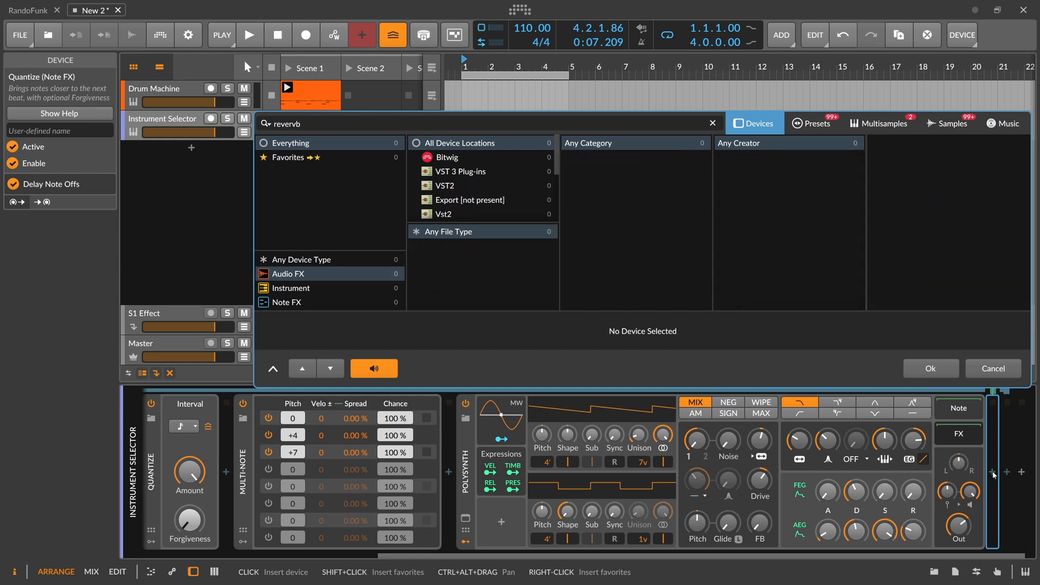
type("b")
key("Down")
key("Return")
key("space")
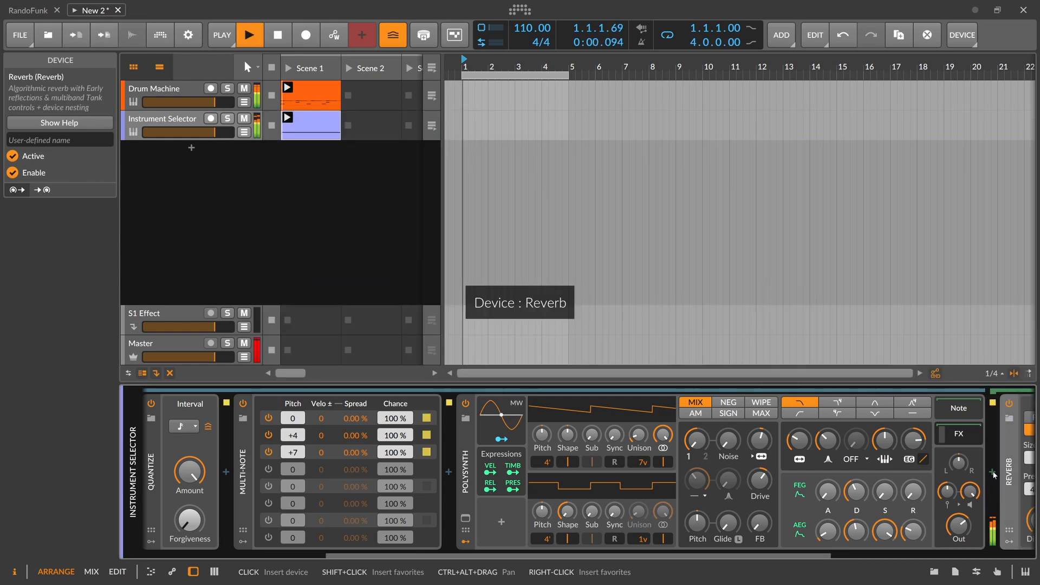
left_click(869, 554)
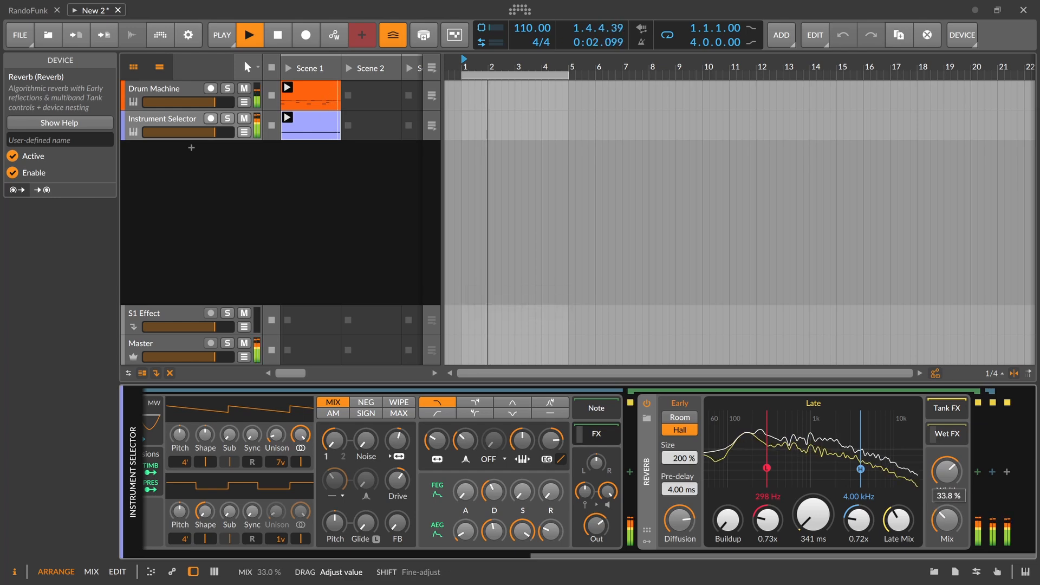
- Insert a Phaser+ between Polysynth and Reverb and fine-tune Polysynth's filter frequency
left_click(629, 471)
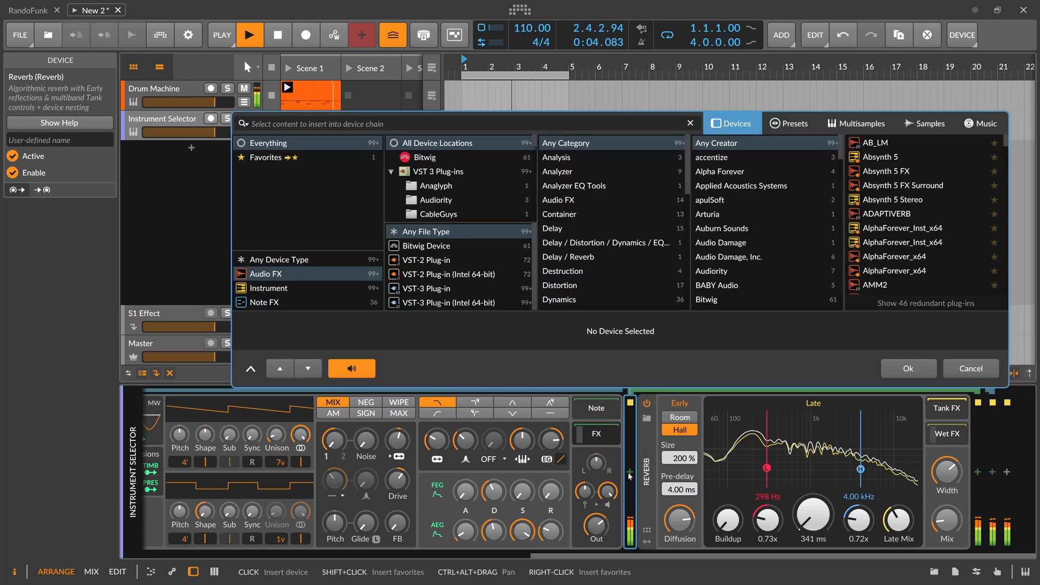
type("phaser")
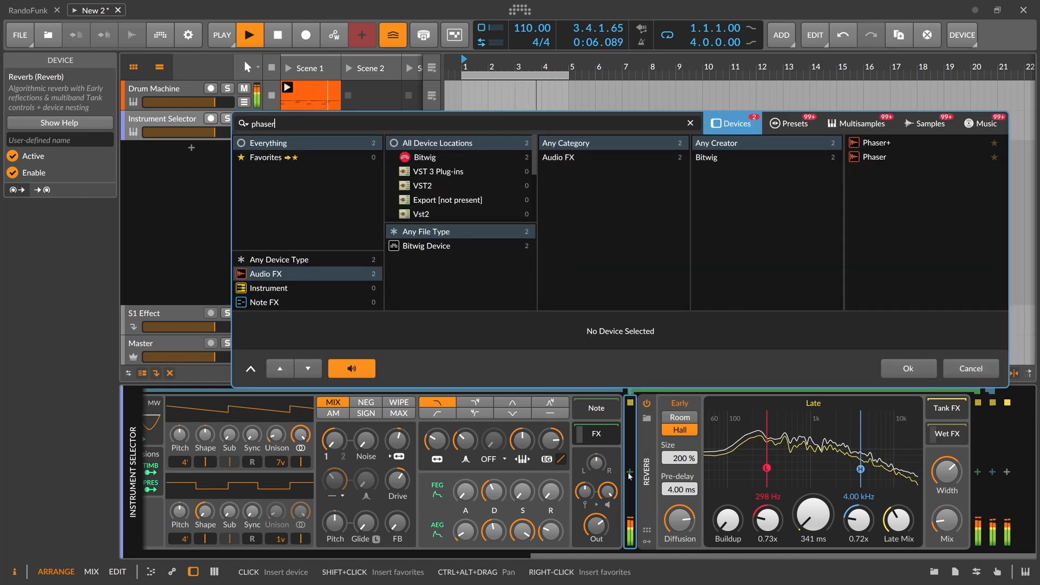
key("Return")
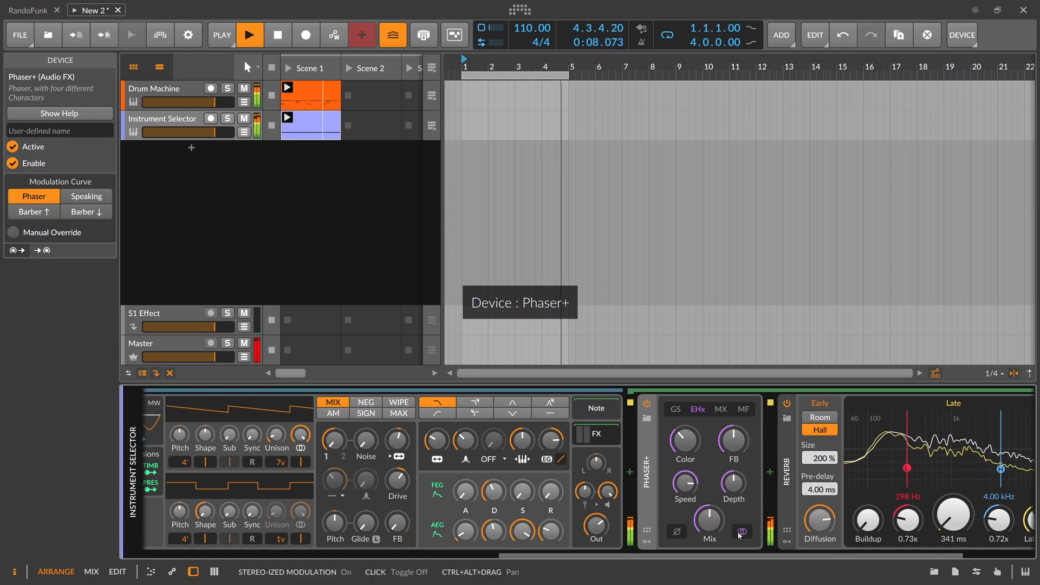
left_click_drag(654, 555, 506, 556)
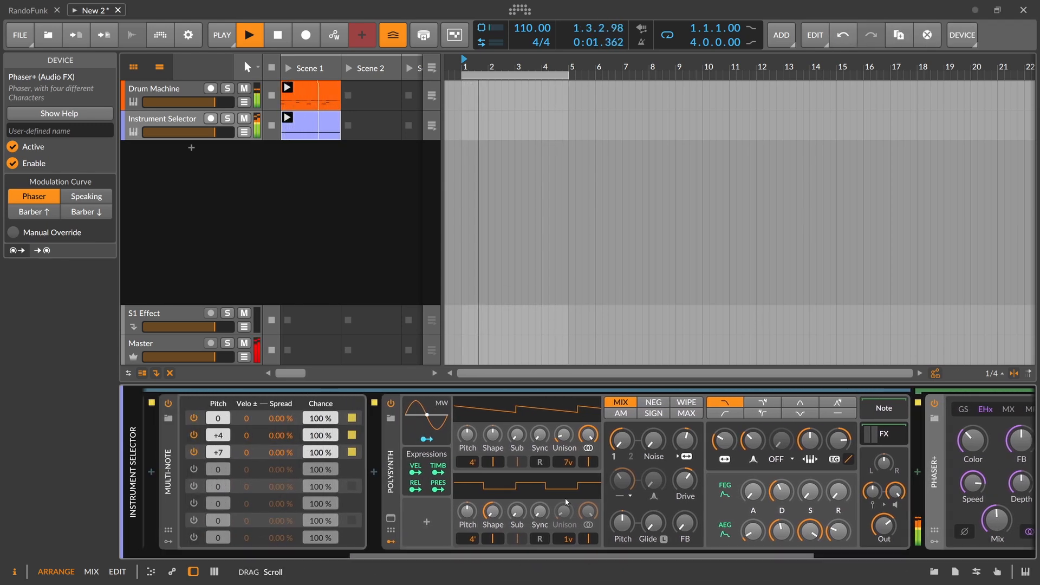
left_click_drag(718, 441, 718, 442)
- Stop playback and insert a Note Transpose device between Quantize and Multi-note
left_click_drag(555, 556, 455, 557)
key("space")
left_click(347, 475)
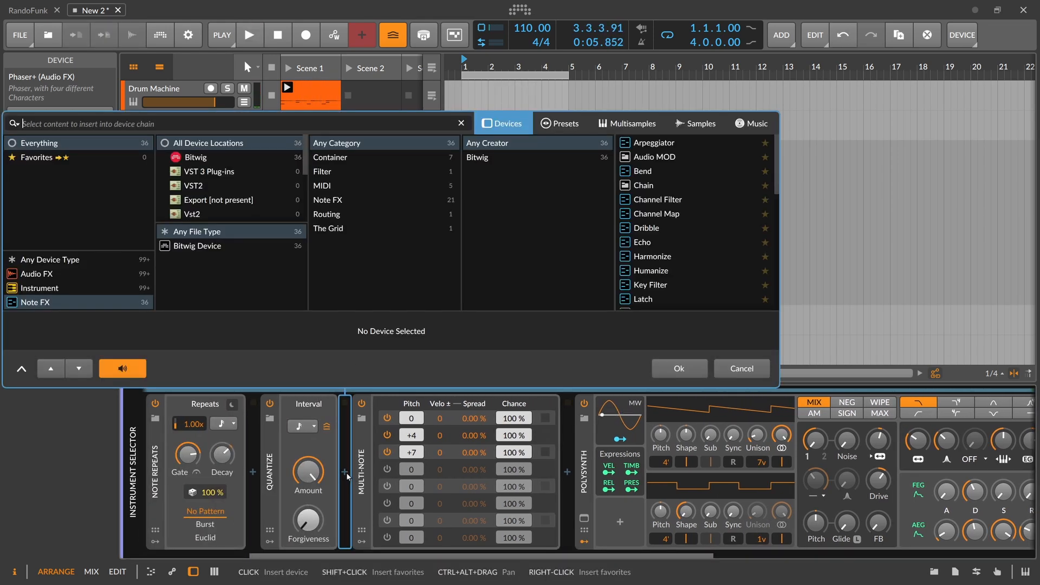
type("t")
key("Down")
key("Down")
key("Return")
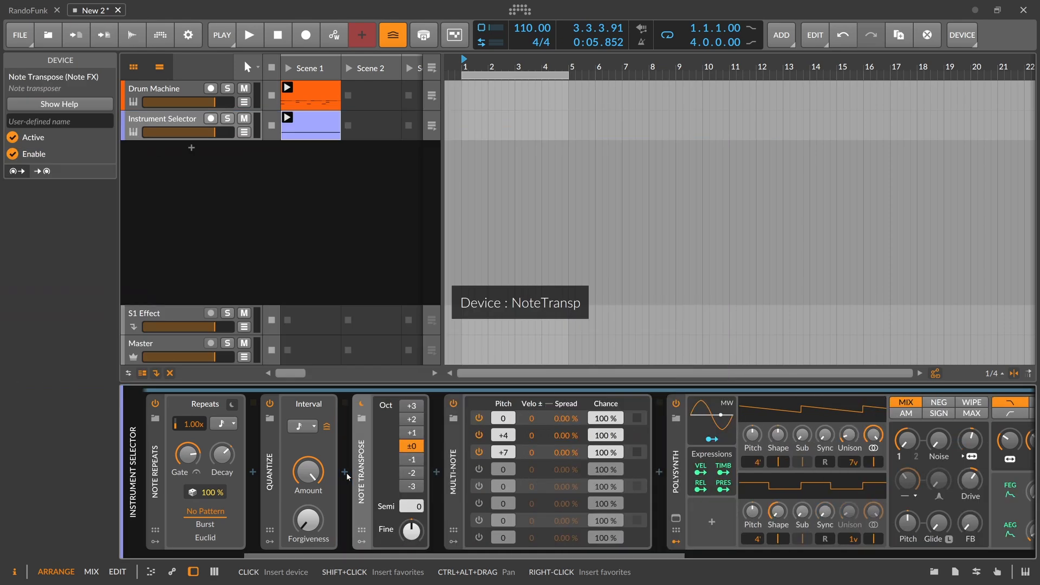
- Add a Random modulator to Note Transpose and map it to the octave shift with an amount of +1
left_click(361, 541)
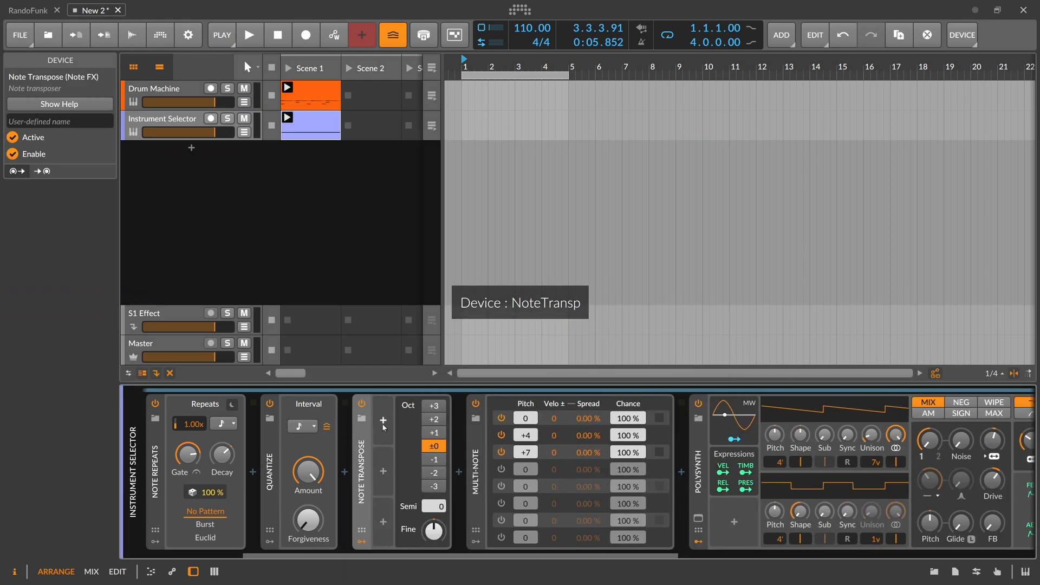
left_click(381, 423)
type("ra")
key("Down")
key("Return")
left_click(397, 439)
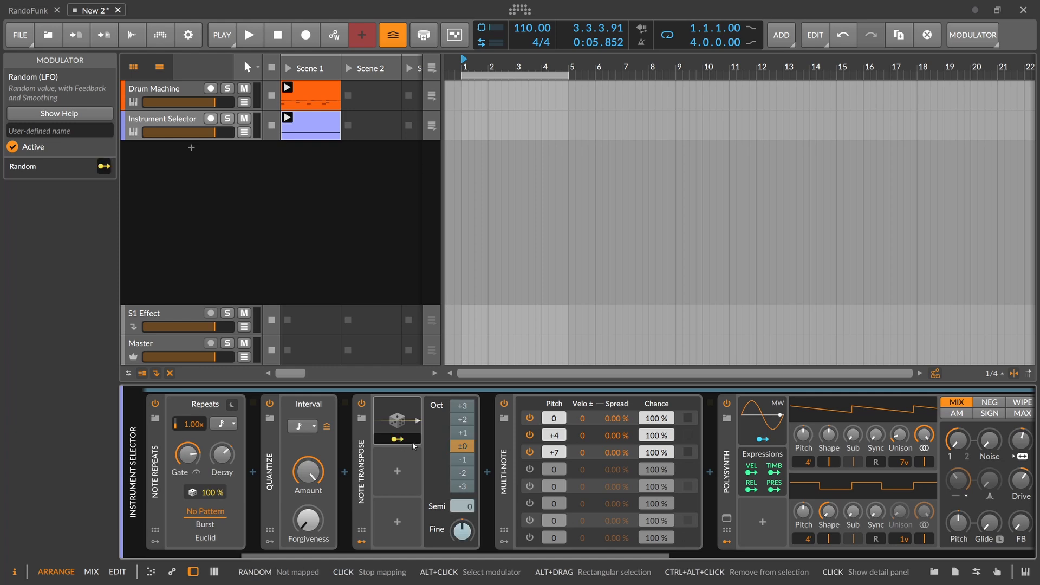
left_click_drag(461, 445, 461, 429)
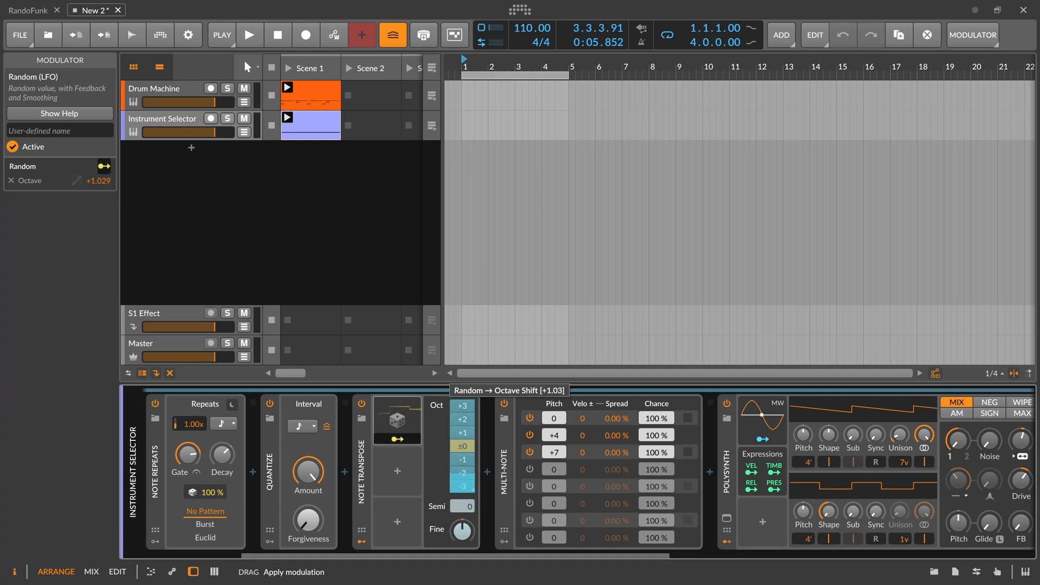
- Set the Random modulator to Note trigger with a Hold (rate of zero) timebase and play the loop
left_click(420, 440)
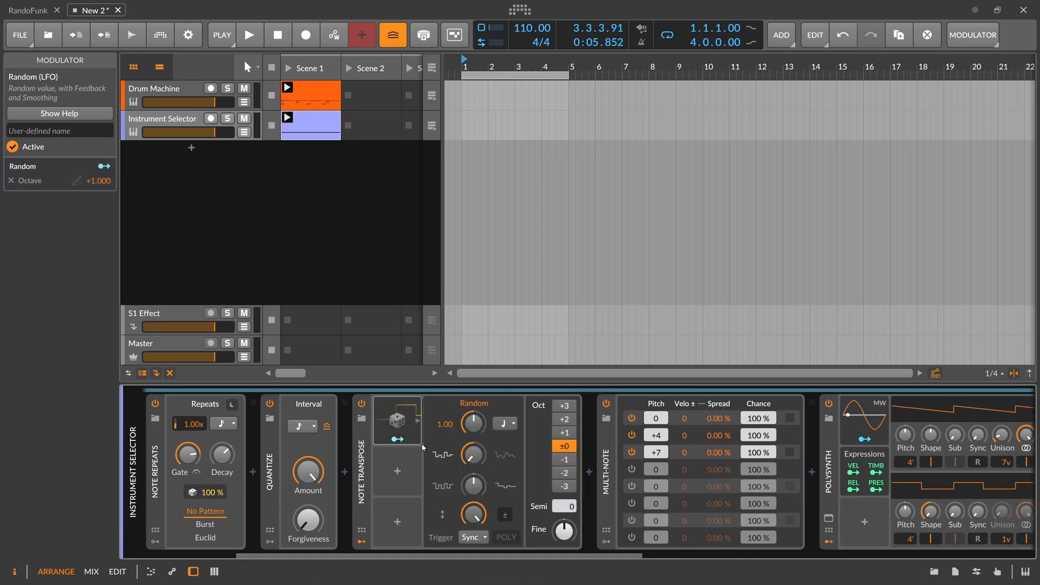
left_click(474, 537)
left_click(487, 506)
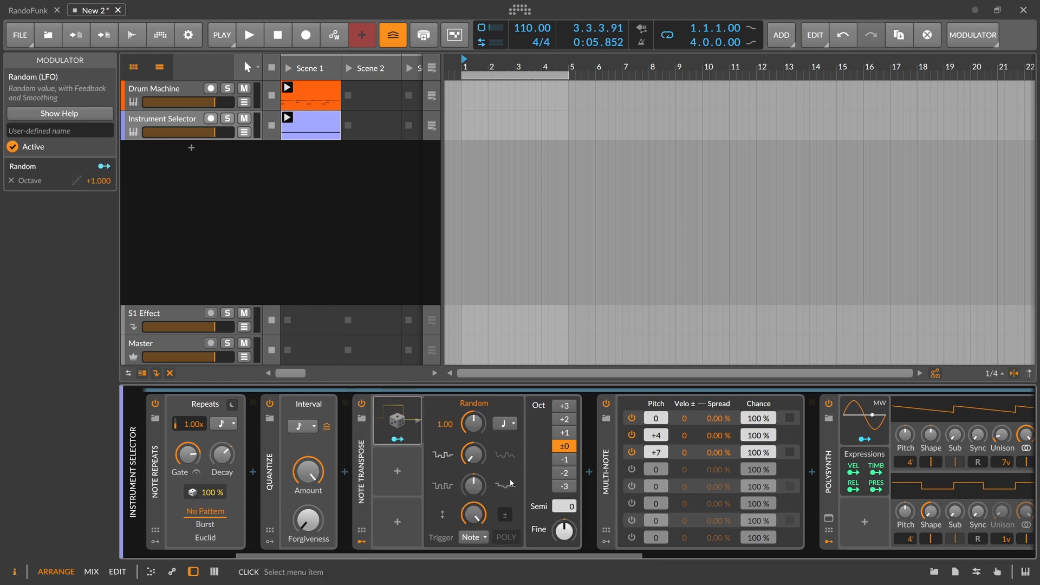
left_click(506, 424)
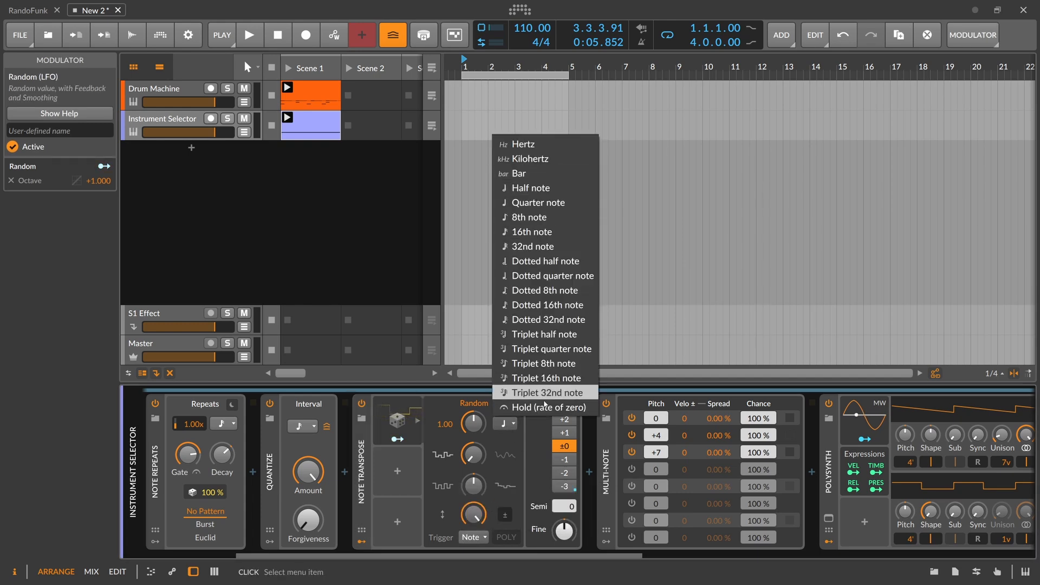
left_click(520, 407)
key("space")
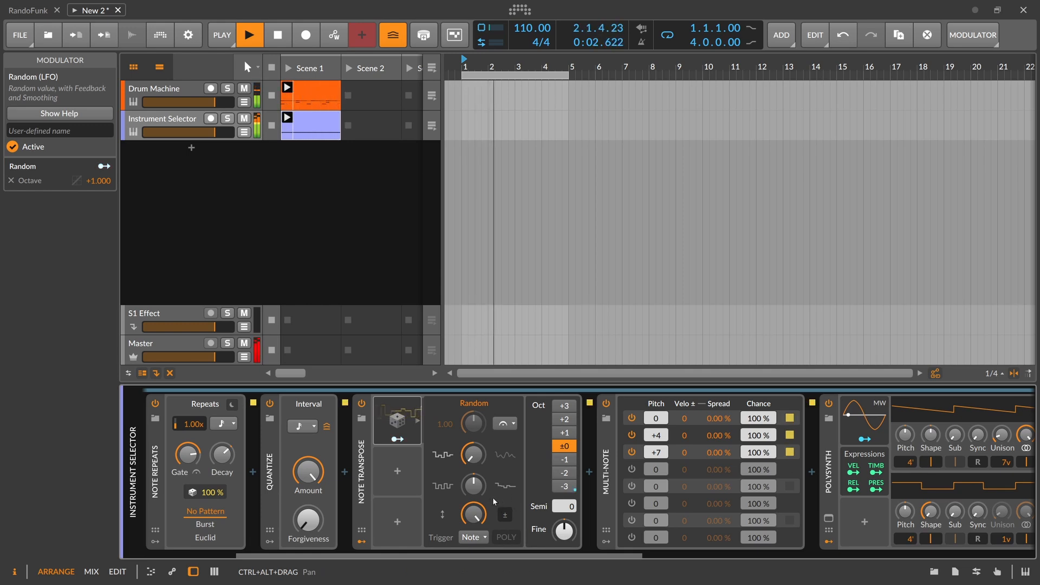
- Set the Random modulation of Note Transpose's octave to -2 while the loop plays
left_click(398, 439)
left_click_drag(564, 460, 563, 569)
left_click(398, 440)
left_click_drag(465, 555, 661, 555)
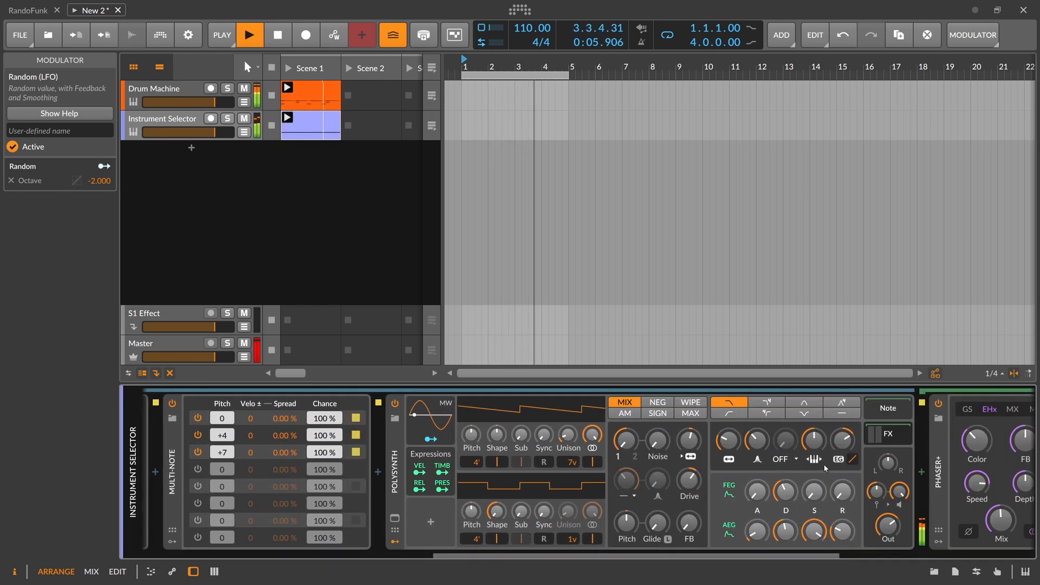
- Enable the fourth and fifth Multi-note voices with pitch offsets of +5 and +11
left_click_drag(608, 556, 492, 564)
left_click(455, 470)
double_click(479, 469)
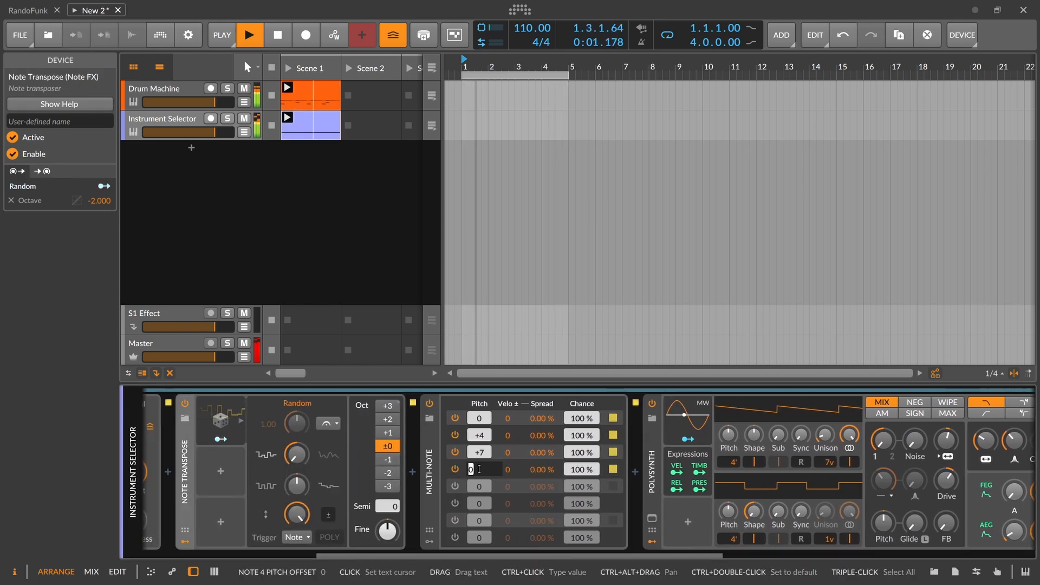
key("Return")
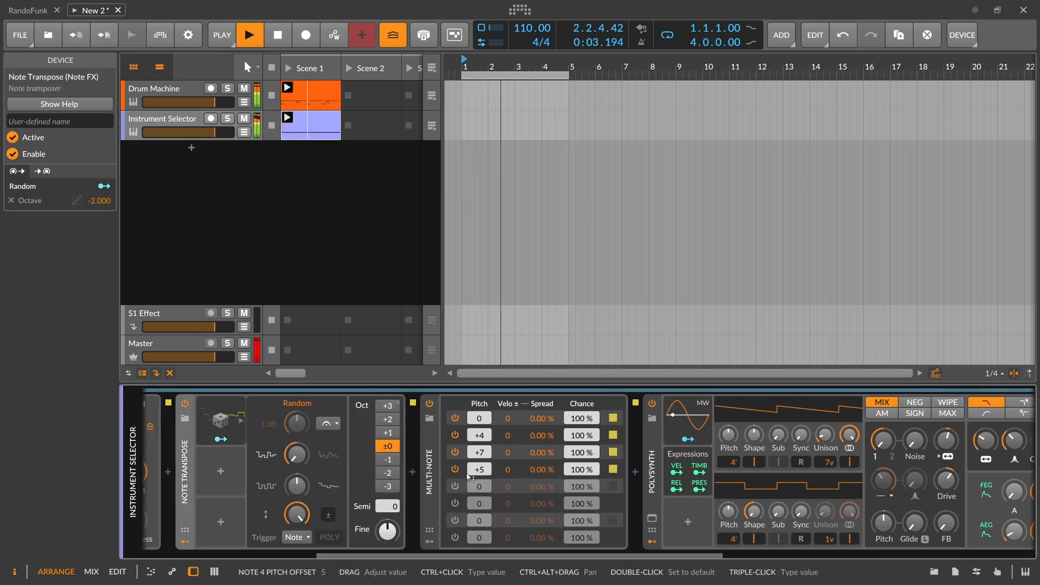
left_click(454, 486)
left_click_drag(479, 487, 483, 486)
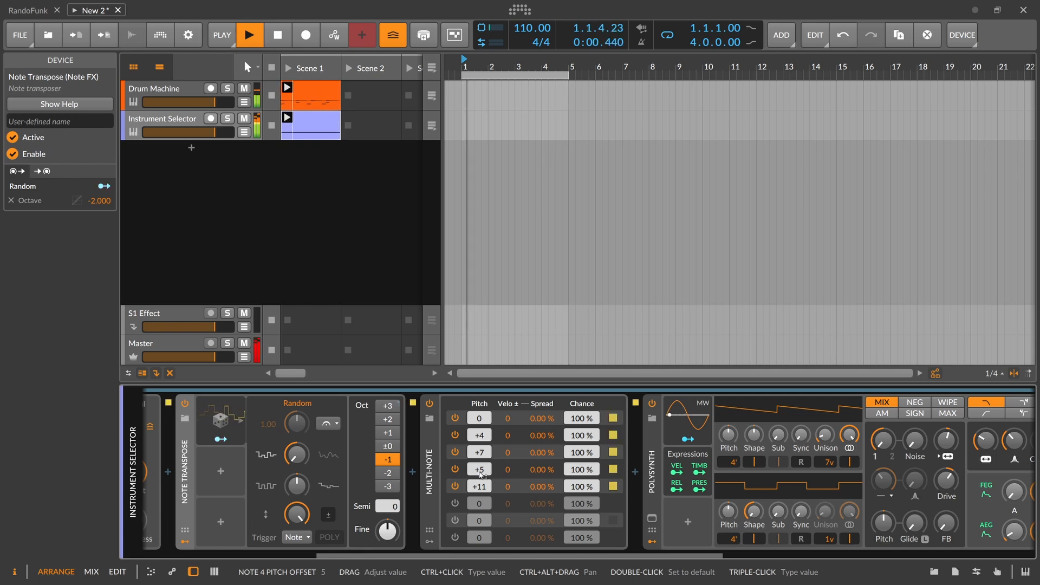
- Adjust the Polysynth's filter envelope amount and envelope decays, and give oscillator 1 15 unison voices with a 14-cent spread
scroll(536, 465, "right", 10)
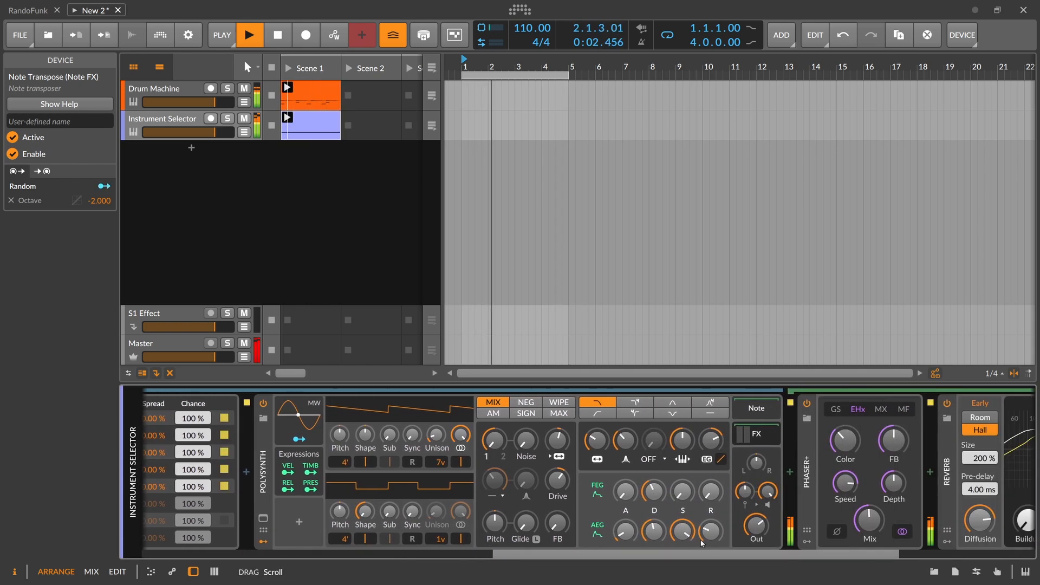
scroll(877, 533, "right", 5)
scroll(683, 483, "left", 5)
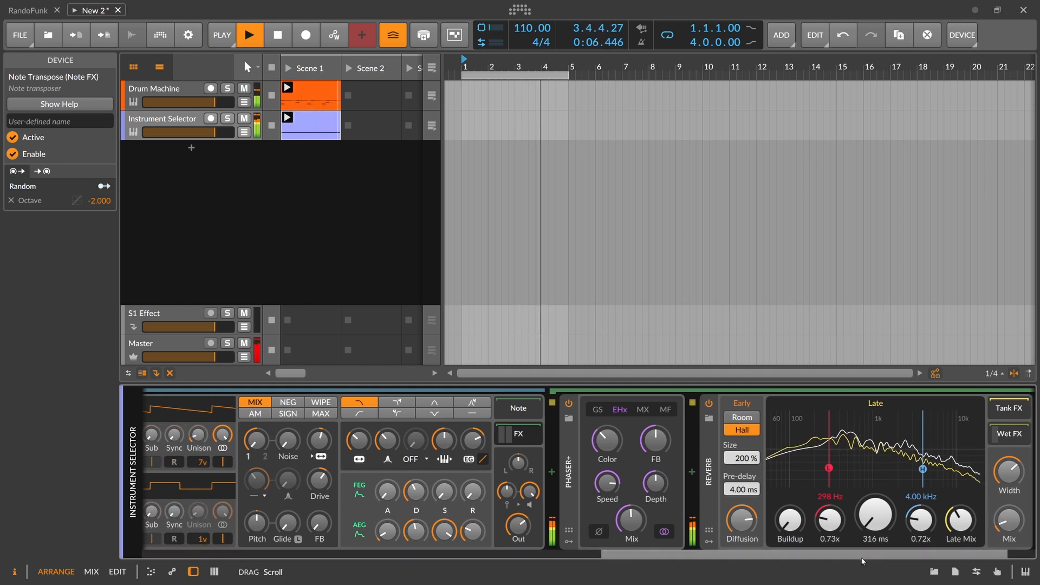
left_click_drag(601, 440, 601, 450)
left_click_drag(544, 492, 572, 583)
left_click_drag(544, 531, 543, 527)
left_click_drag(543, 492, 544, 481)
left_click_drag(544, 528, 544, 526)
left_click(448, 440)
mouse_move(326, 436)
left_mouse_down()
mouse_move(330, 457)
mouse_move(330, 448)
left_mouse_up()
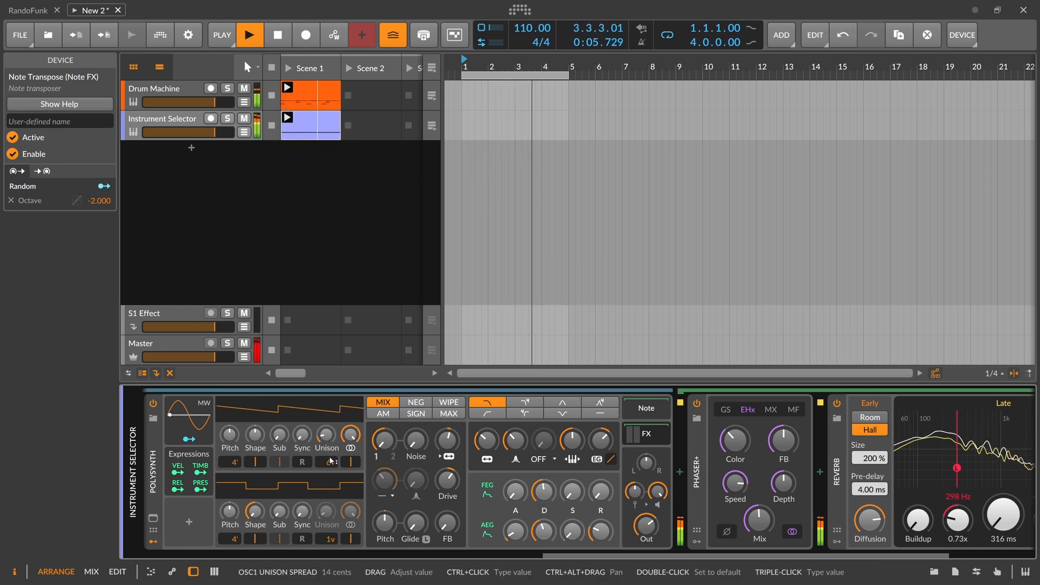
- Delete the Random modulator from Note Transpose and set its octave shift to ±0 while the loop plays
left_click_drag(559, 555, 297, 541)
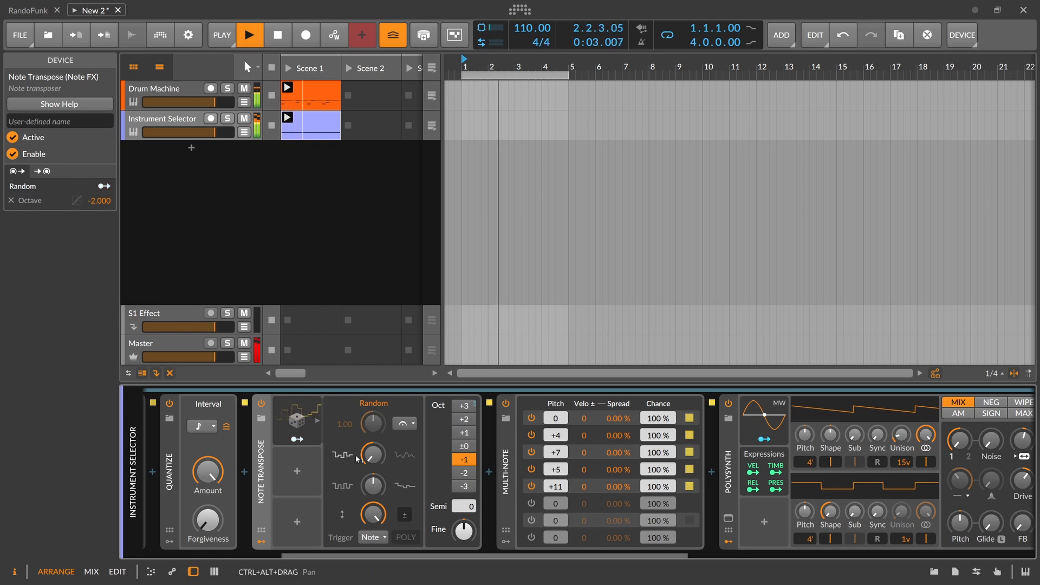
key("space")
left_click(300, 416)
key("Delete")
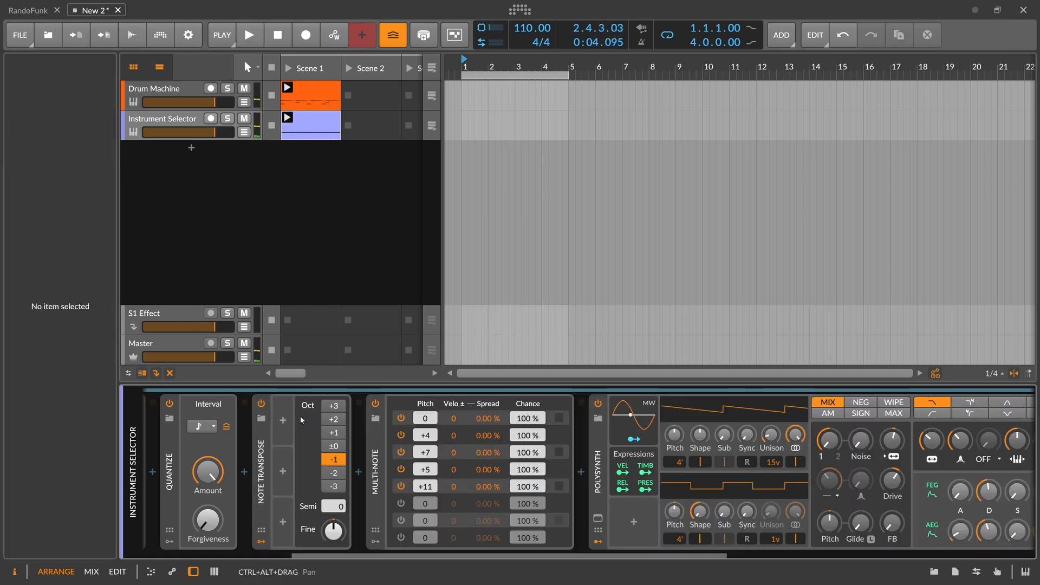
left_click(265, 446)
key("space")
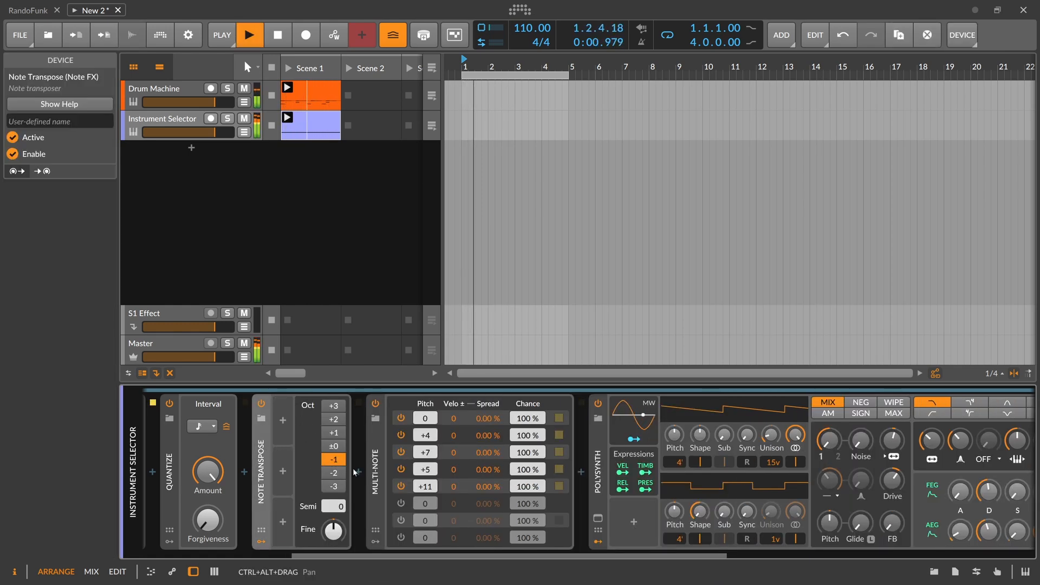
left_click(343, 451)
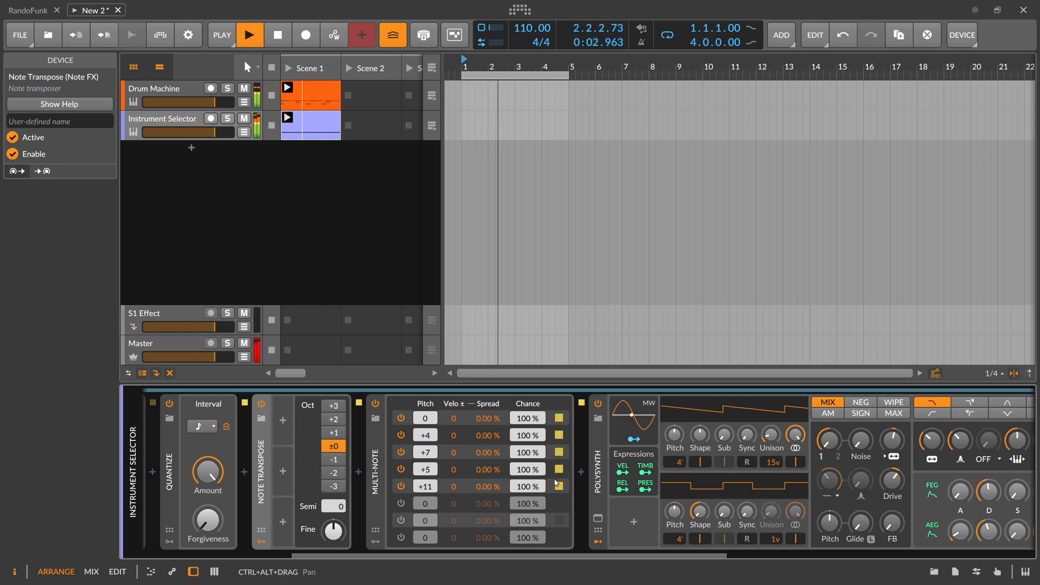
- Insert a Key Filter between Multi-note and Polysynth, set it to E Phrygian, and play the loop
key("space")
left_click(582, 472)
type("key")
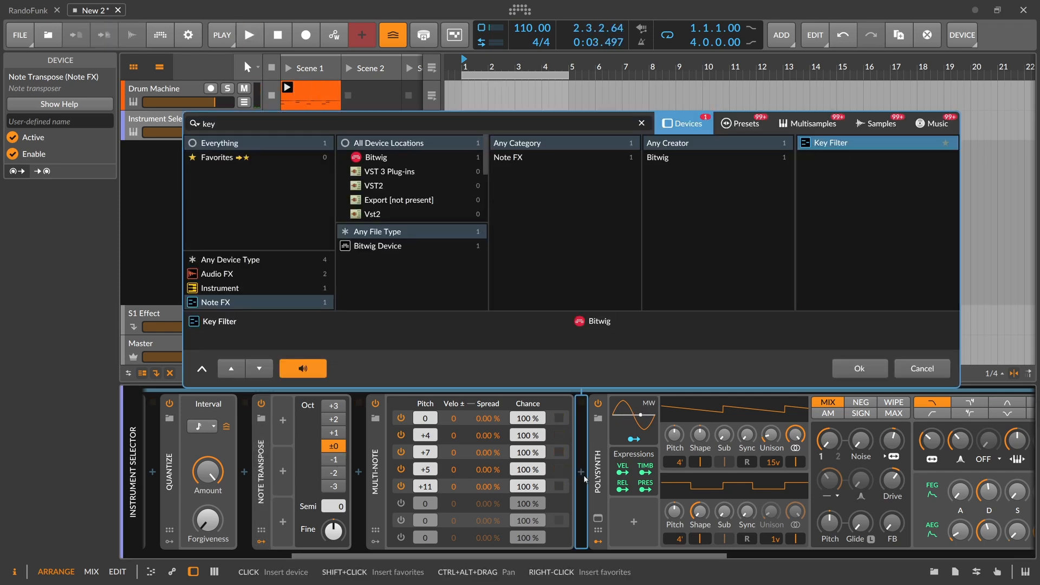
key("Return")
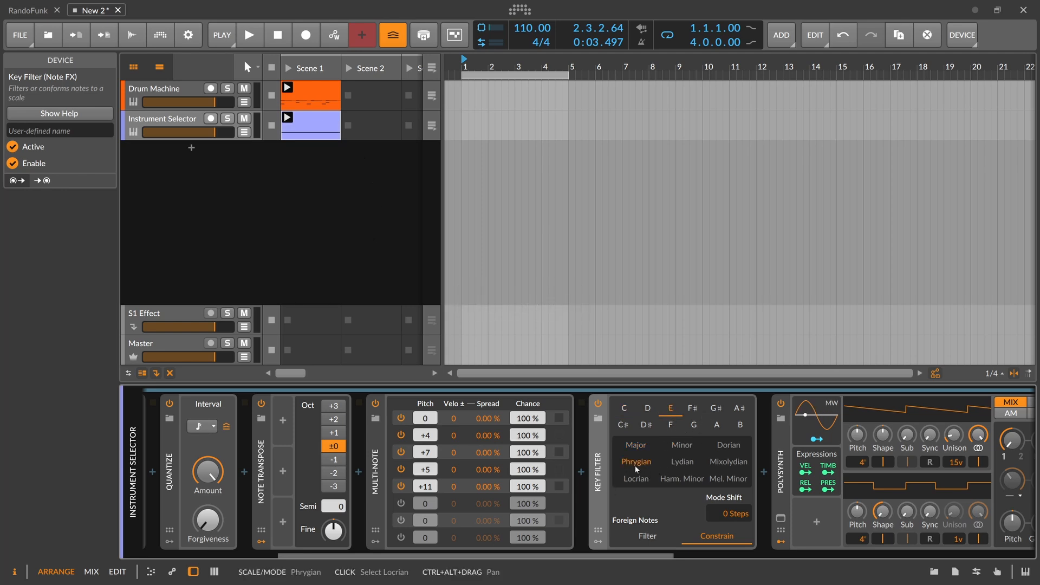
key("space")
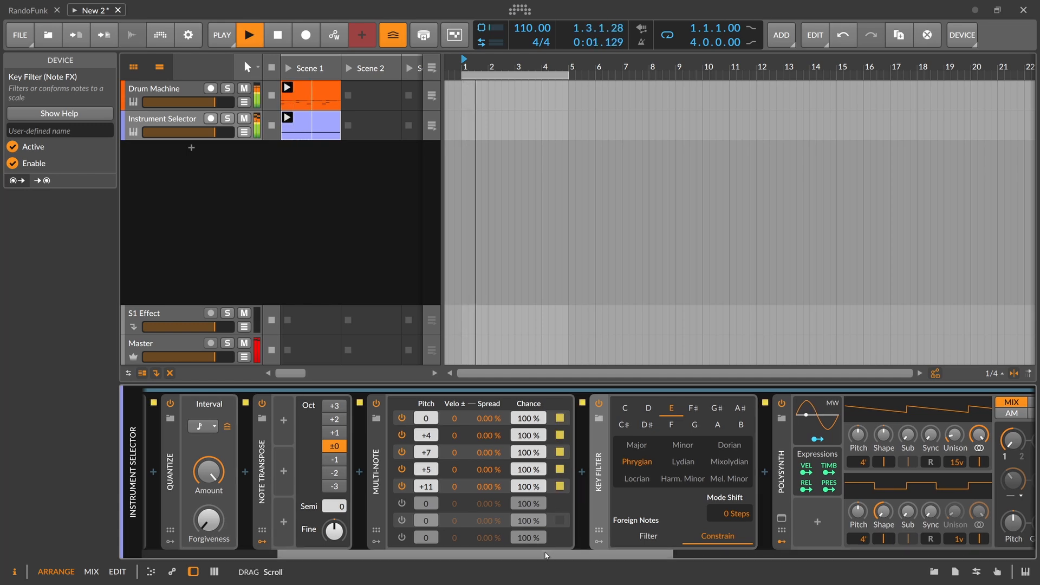
left_click_drag(546, 555, 731, 555)
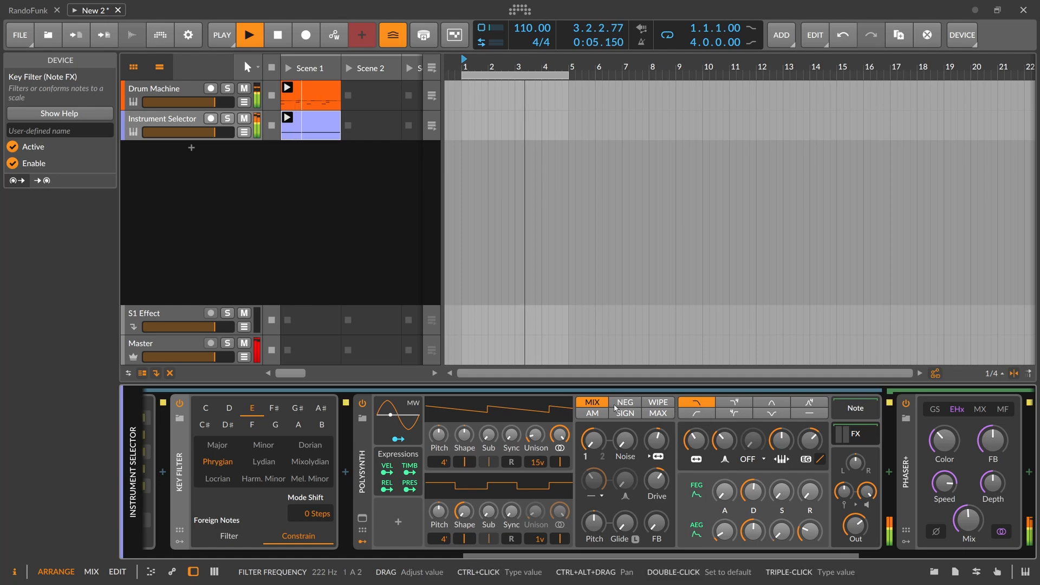
- Stop playback, open the Instrument Selector's Scene 1 clip and extend its loop length to two bars
key("space")
double_click(328, 136)
left_click_drag(369, 215, 374, 287)
left_click_drag(475, 223, 603, 224)
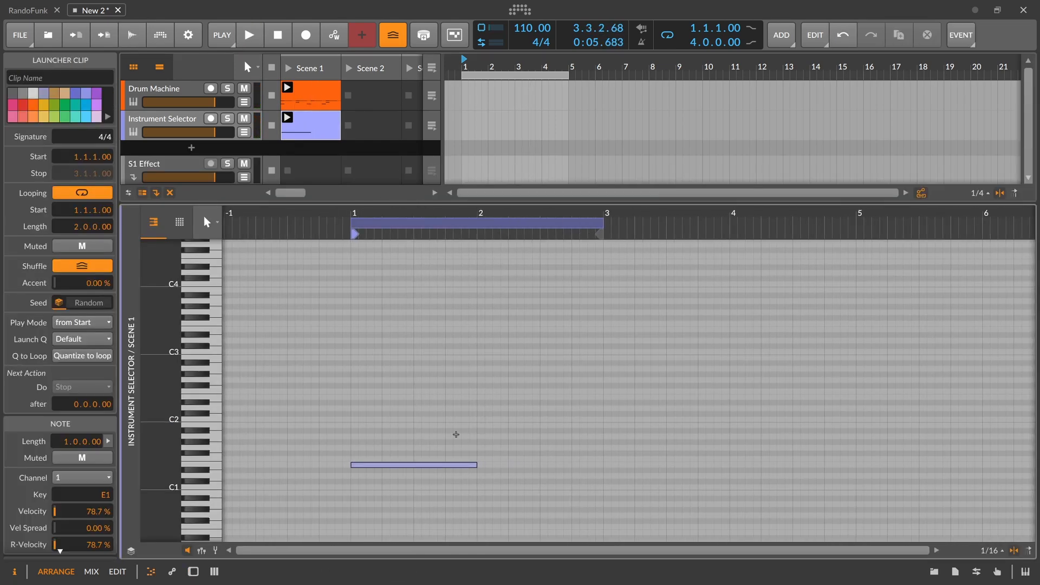
- Duplicate the one-bar E1 note into bar 2, transpose the copy to F1, and play the loop
left_click(458, 465)
key("ctrl+d")
key("Up")
key("space")
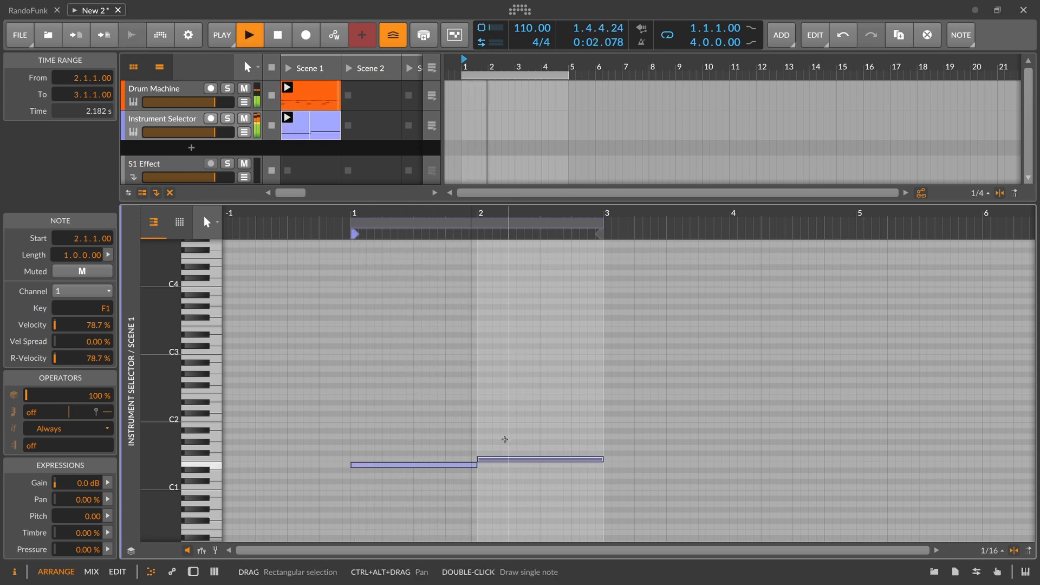
- Shorten the F1 note to half a bar, add a half-bar A1 note at 2.3.1, and play the loop
left_click(558, 449)
key("space")
left_click_drag(600, 458, 555, 436)
double_click(547, 447)
key("space")
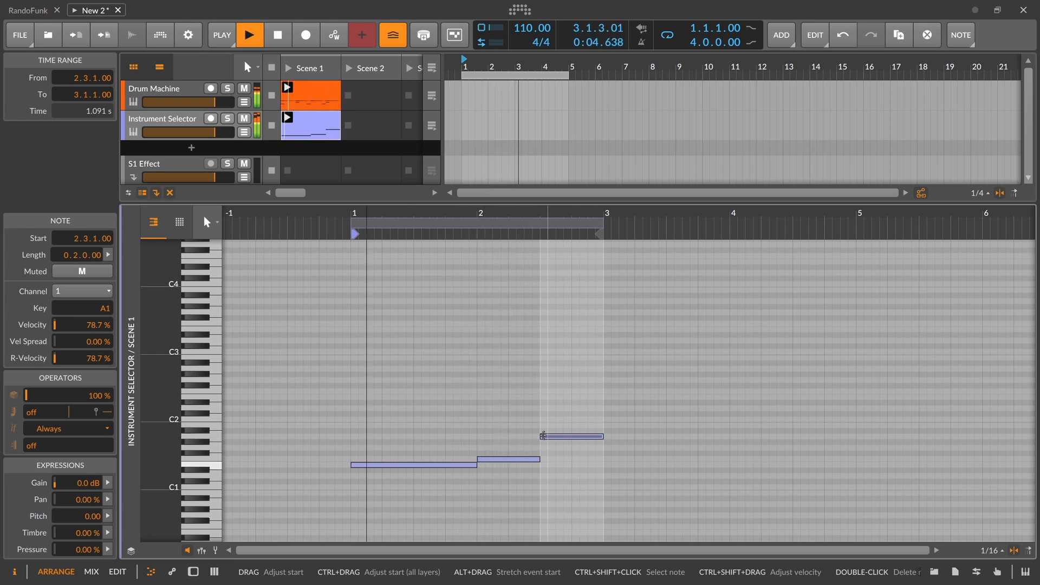
- Return to the device chain, adjust the Polysynth's output and filter cutoff, and set the Note Repeats rate to 1.60x
key("d")
left_click_drag(427, 555, 834, 556)
left_click_drag(663, 525, 663, 527)
mouse_move(674, 492)
left_mouse_down()
mouse_move(674, 515)
mouse_move(674, 505)
left_mouse_up()
left_click_drag(503, 440, 503, 435)
left_click_drag(605, 552, 256, 556)
left_click_drag(380, 424, 380, 432)
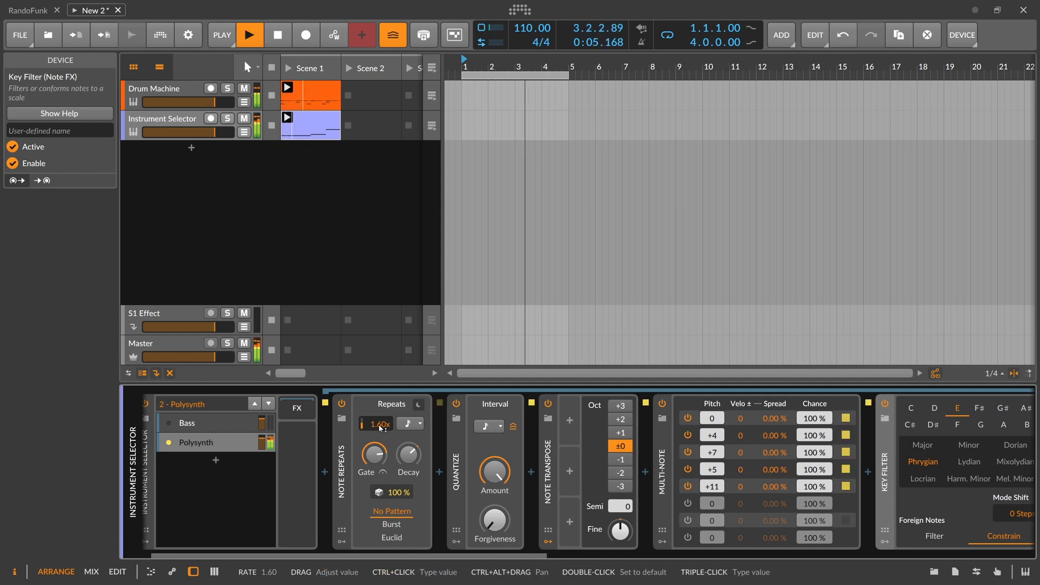
- Audition the Bass layer, then duplicate the Polysynth layer in the nested Instrument Selector
left_click_drag(356, 557, 347, 557)
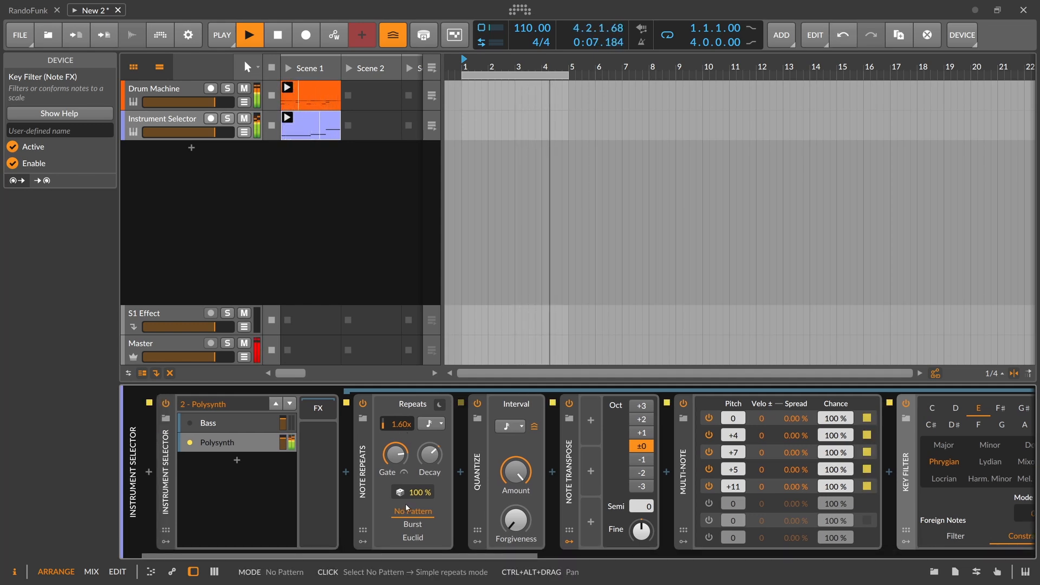
key("space")
left_click(198, 427)
key("space")
left_click(192, 443)
left_click(211, 443)
key("ctrl+d")
- Rename the original Polysynth layer as Chords and its duplicate as Arp, leaving Arp selected
left_click(223, 462)
double_click(217, 443)
type("Chords")
key("Return")
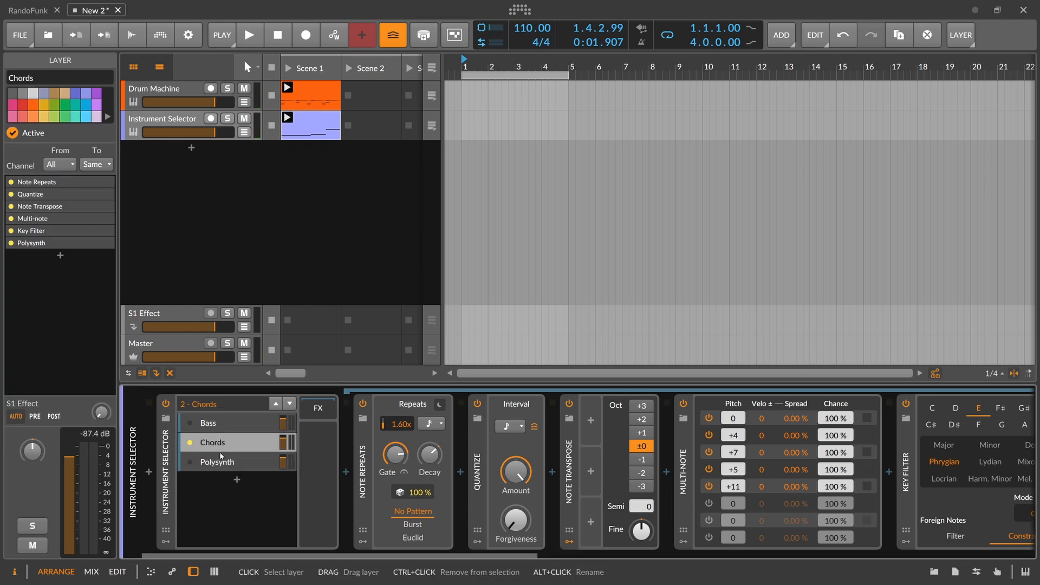
left_click(221, 461)
double_click(216, 462)
type("Arp")
key("Return")
left_click(217, 463)
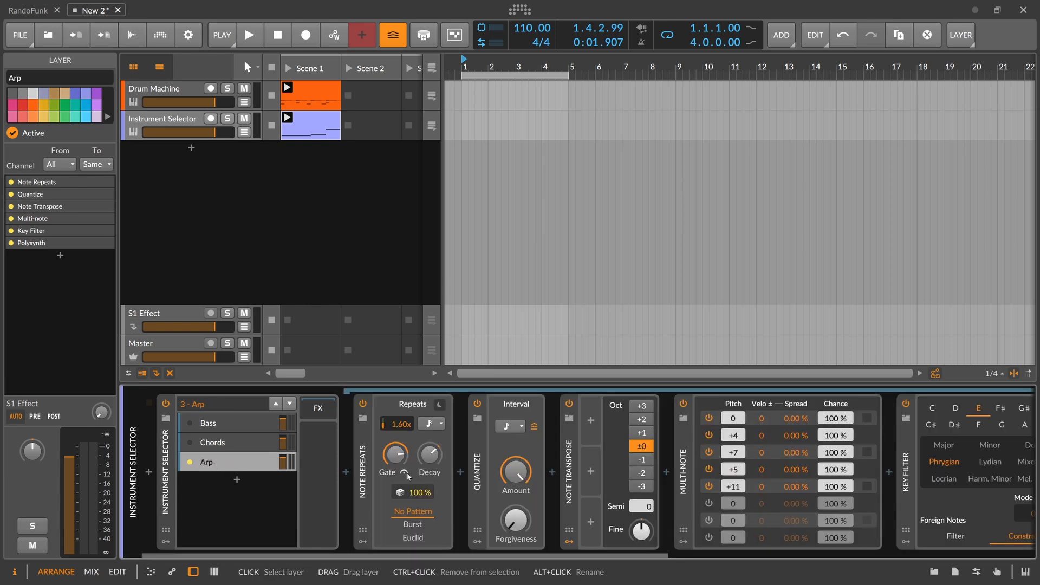
- Bypass the Note Repeats, Quantize and Note Transpose devices in the Arp layer
left_click(367, 439)
left_click(363, 403)
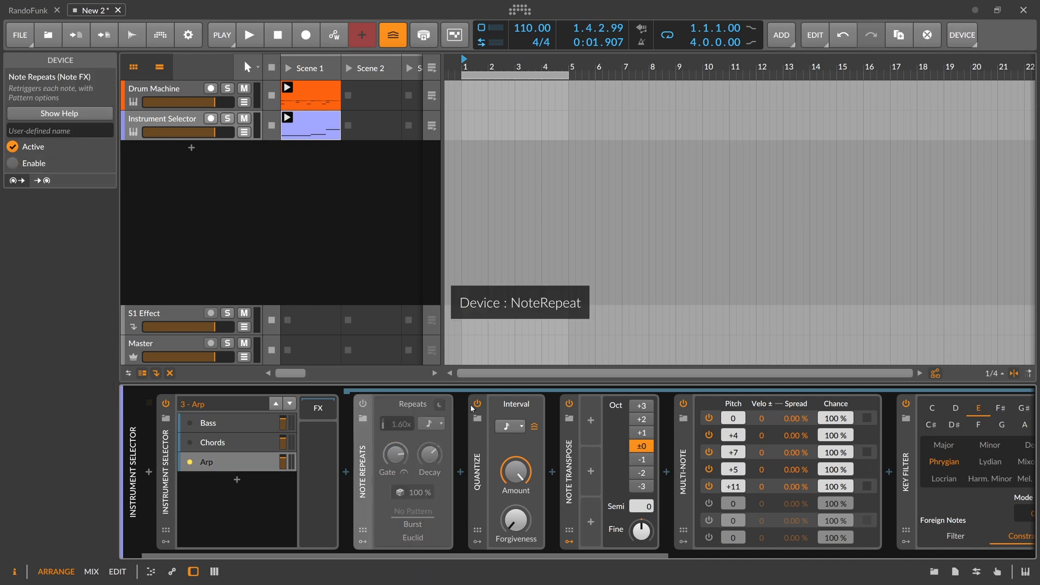
left_click(571, 405)
- Insert an Arpeggiator between Key Filter and Polysynth in the Arp layer
scroll(558, 476, "right", 3)
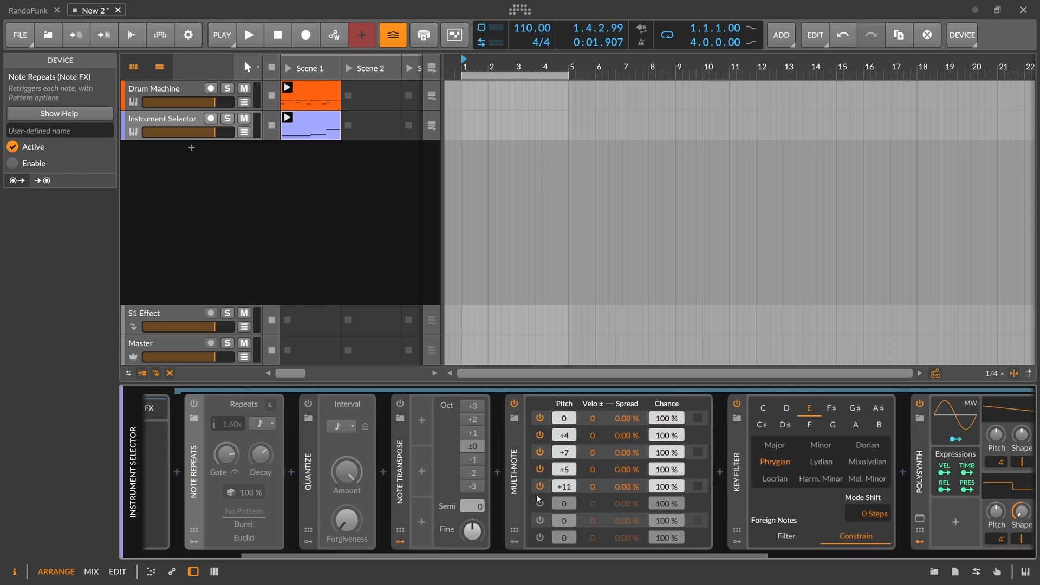
scroll(594, 545, "right", 3)
left_click(748, 471)
type("ar")
key("Return")
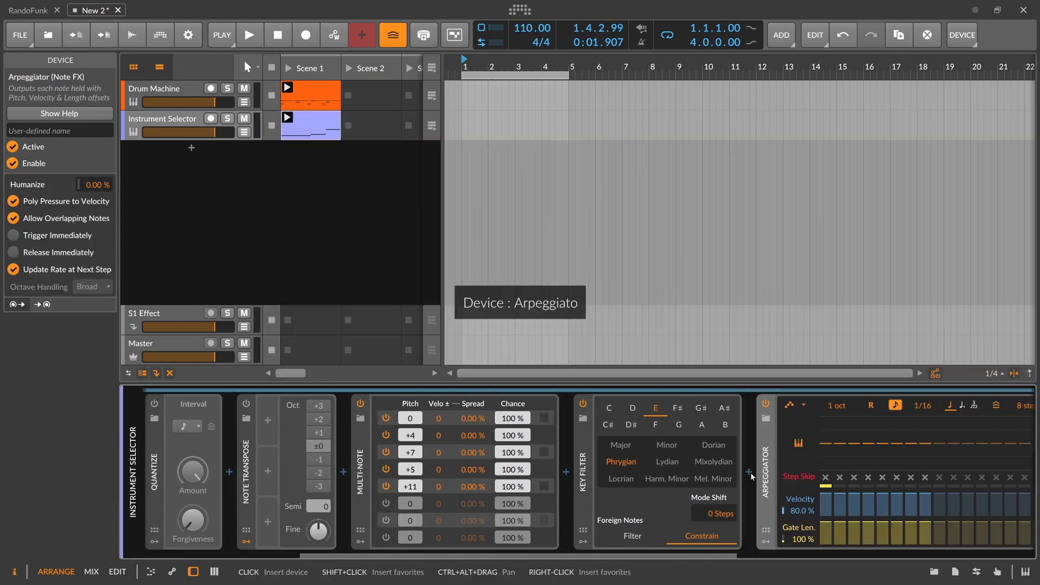
- Move the bypassed Quantize device between the Arpeggiator and the Polysynth
left_click(211, 457)
scroll(959, 479, "right", 3)
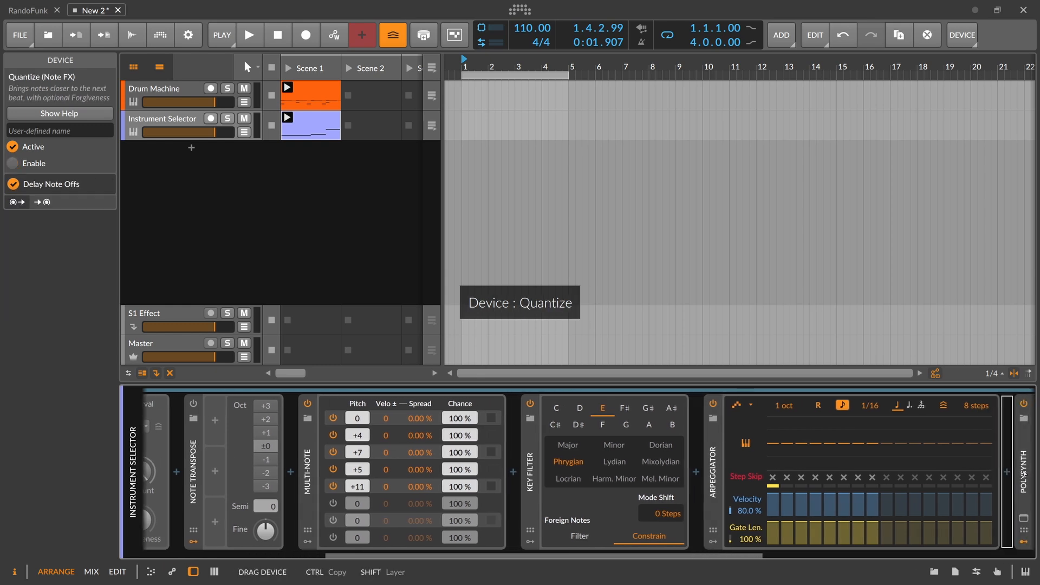
scroll(946, 480, "right", 5)
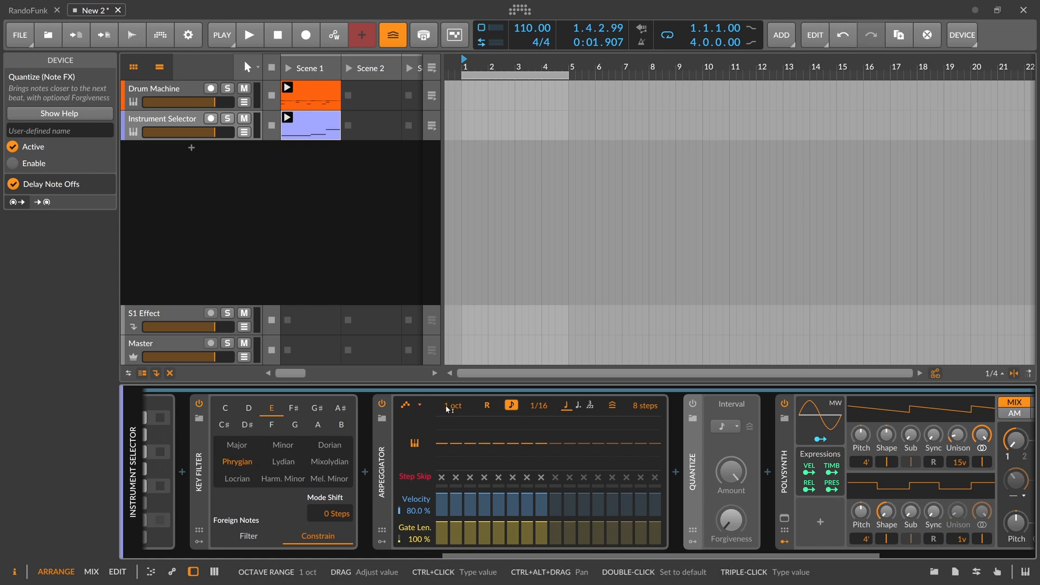
- Set the Arpeggiator's octave range to 2 oct and reactivate Quantize with groove on while the loop plays
left_click_drag(448, 407, 450, 408)
key("space")
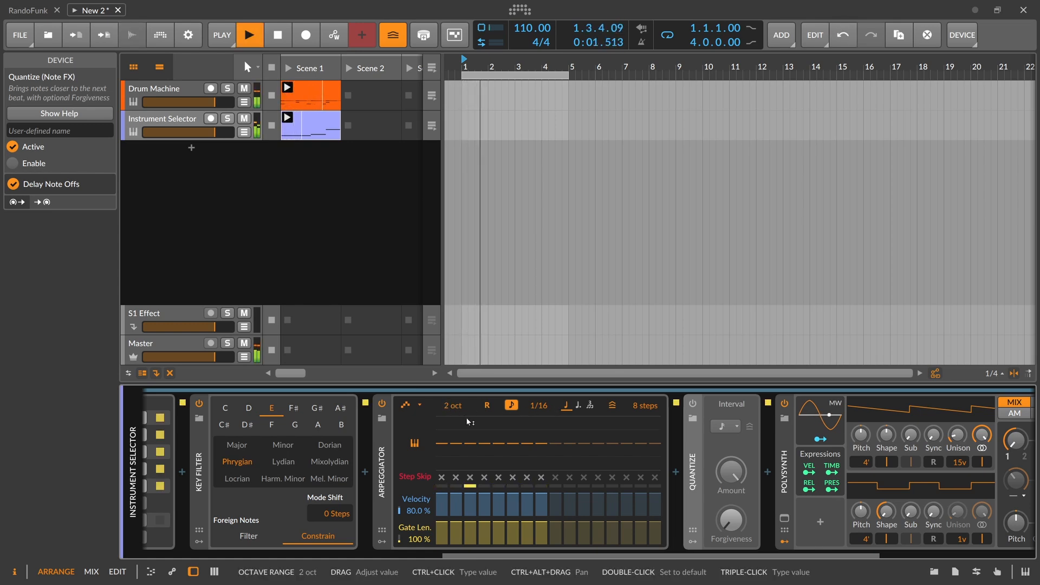
left_click(750, 426)
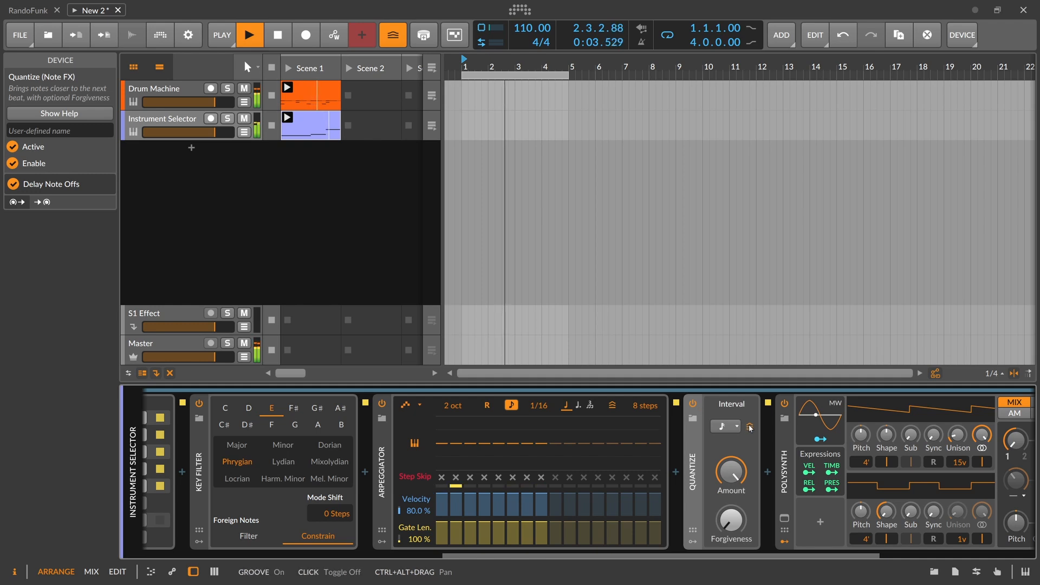
- Stop playback, delete the Quantize device after the Arpeggiator, and restart the loop
key("space")
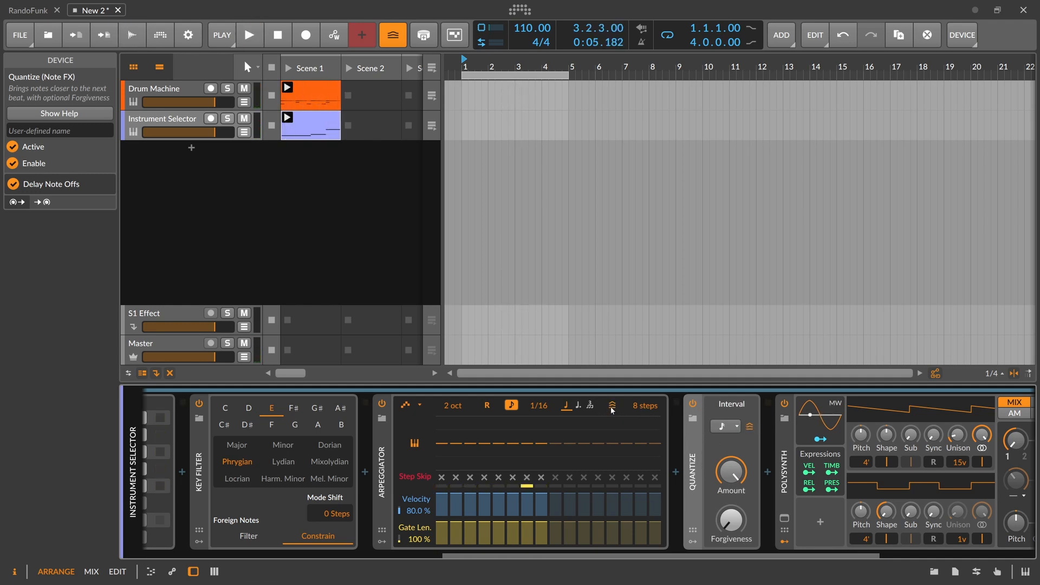
key("Delete")
scroll(629, 544, "left", 2)
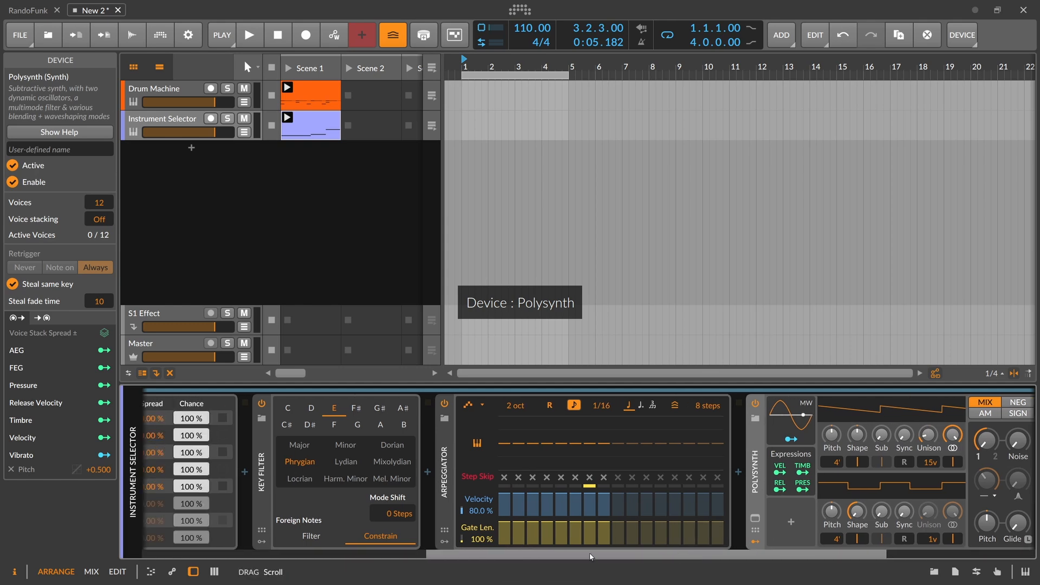
key("space")
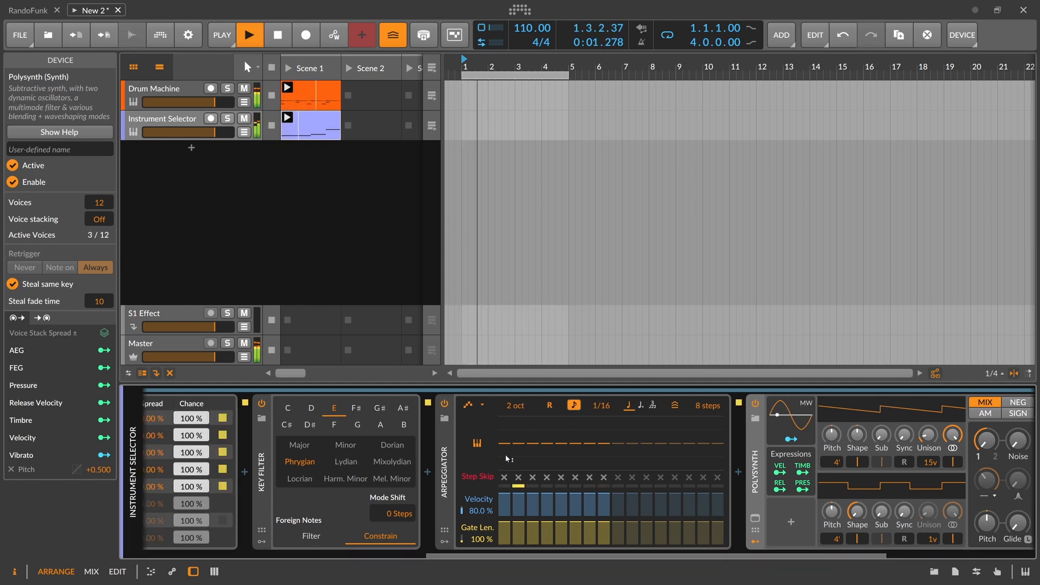
- Shape the Arp Polysynth's filter with a 52.8 % envelope decay, then set oscillator 1 to 2' and raise its sub level
scroll(556, 538, "right", 3)
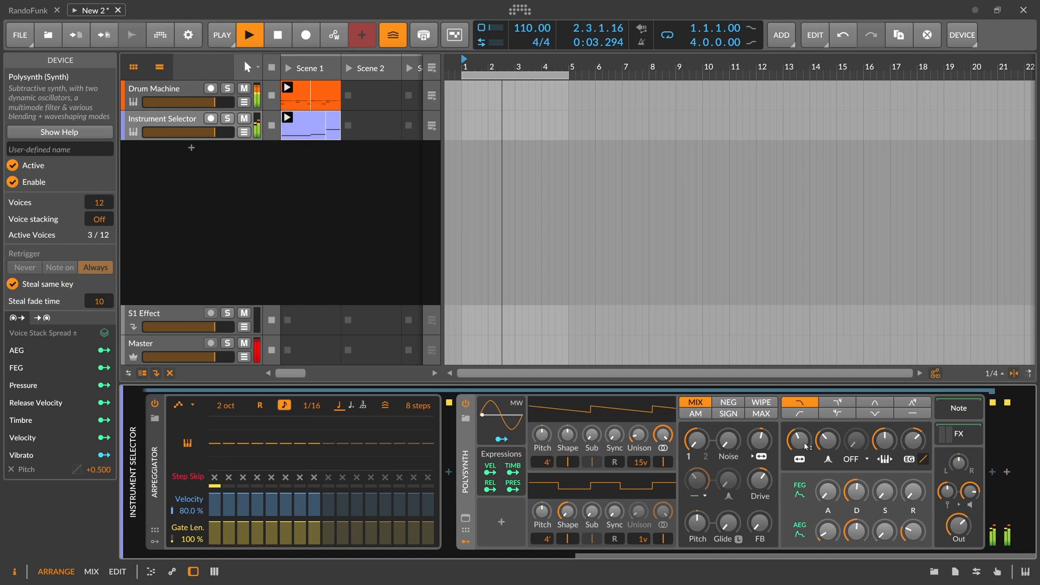
left_click_drag(829, 446, 828, 433)
left_click_drag(799, 442, 800, 450)
left_click_drag(855, 493, 856, 498)
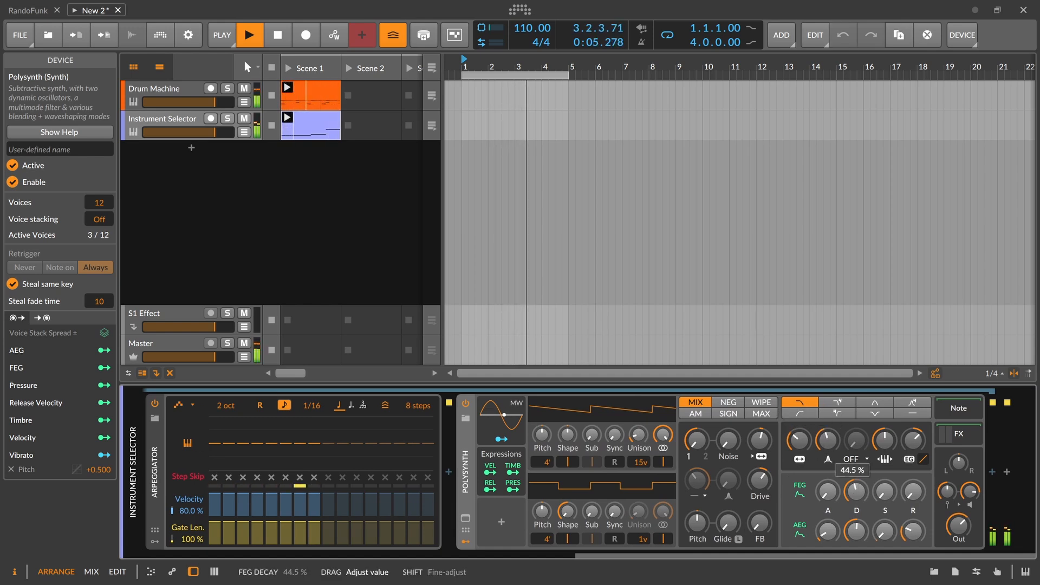
left_click_drag(914, 441, 914, 434)
left_click_drag(799, 442, 800, 440)
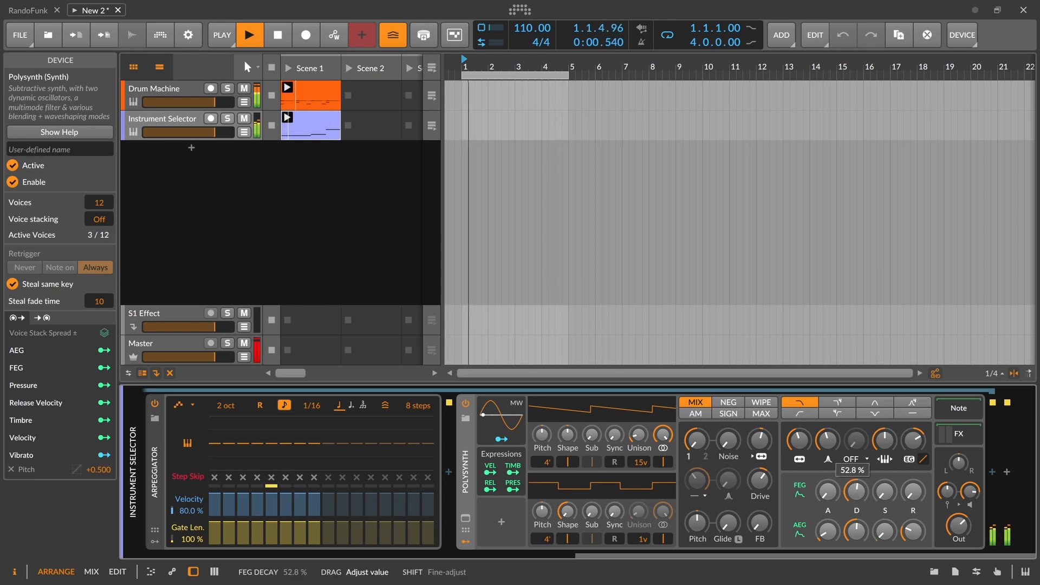
left_click_drag(592, 435, 591, 420)
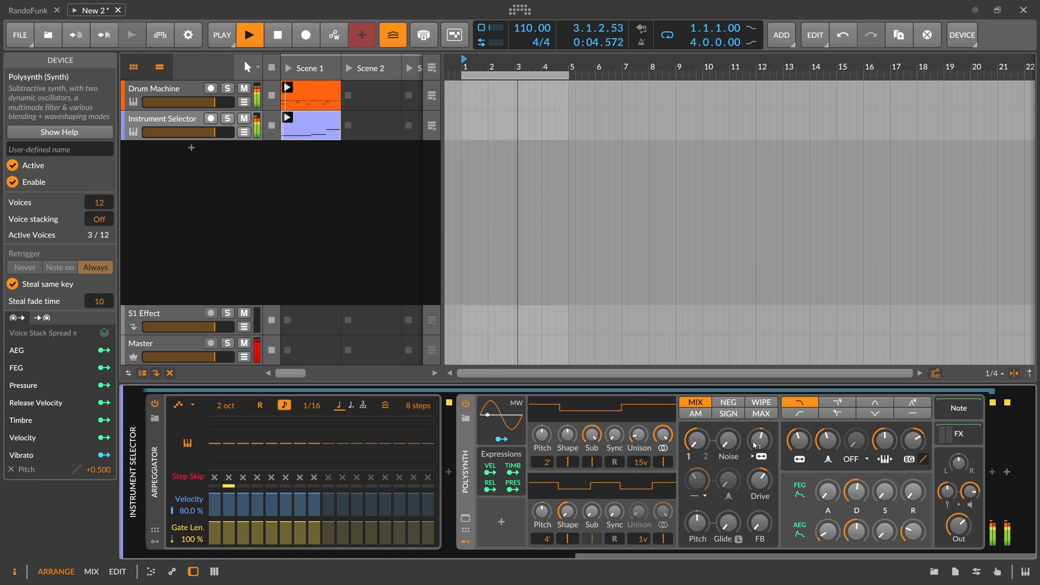
- Lower the Arp Polysynth's filter cutoff, raise its resonance, filter envelope amount and output level, and stop playback
left_click_drag(799, 441, 799, 452)
left_click_drag(827, 441, 827, 428)
left_click_drag(913, 440, 913, 435)
left_click_drag(958, 525, 958, 519)
key("space")
- Add a fourth layer with a Sampler below Arp in the nested Instrument Selector
left_click_drag(671, 553, 222, 553)
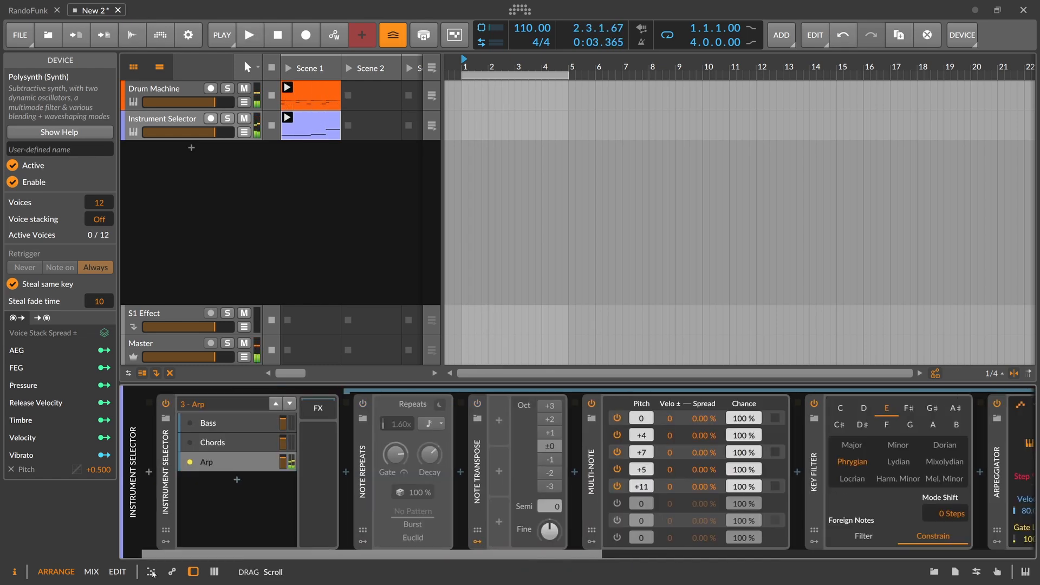
double_click(218, 494)
type("sampler")
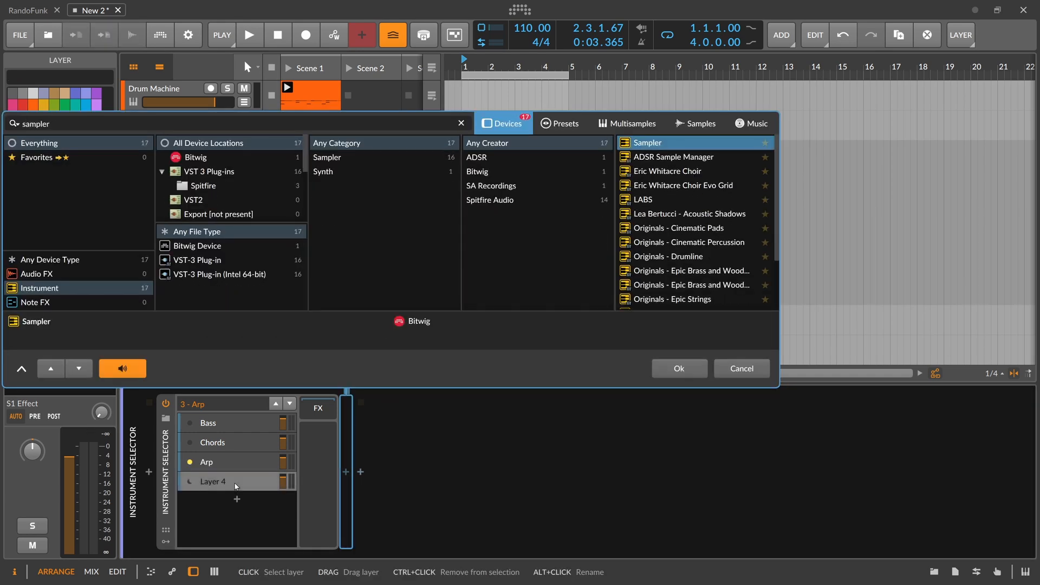
key("Return")
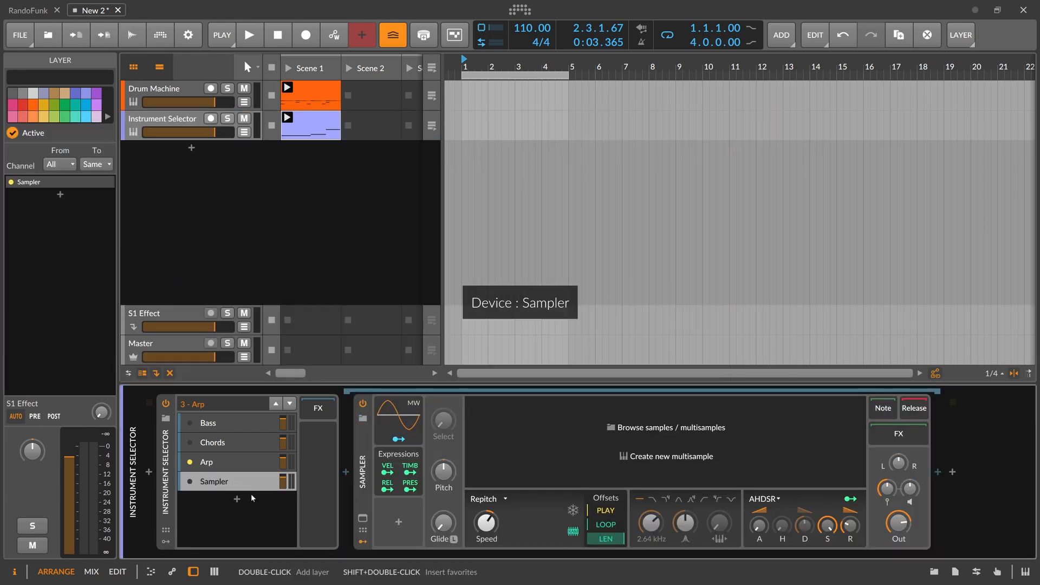
- Search the sample browser for "water" across all sample locations
left_click(931, 570)
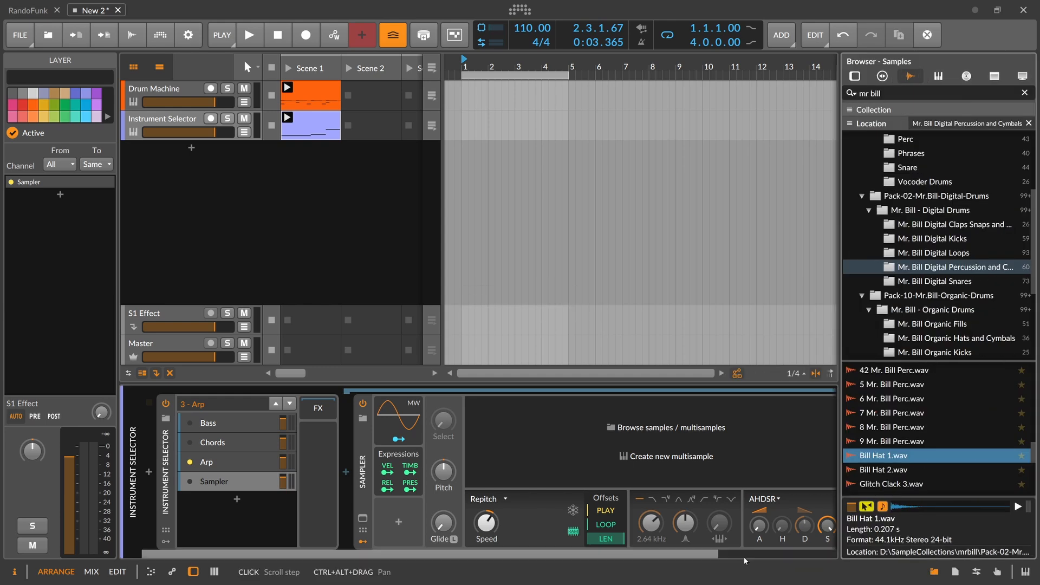
left_click(897, 91)
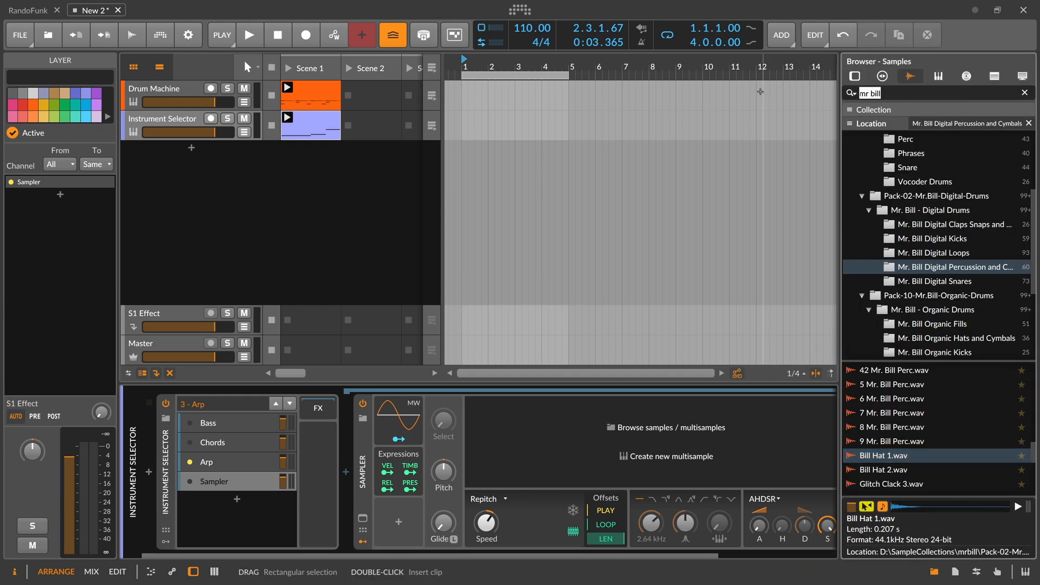
type("water")
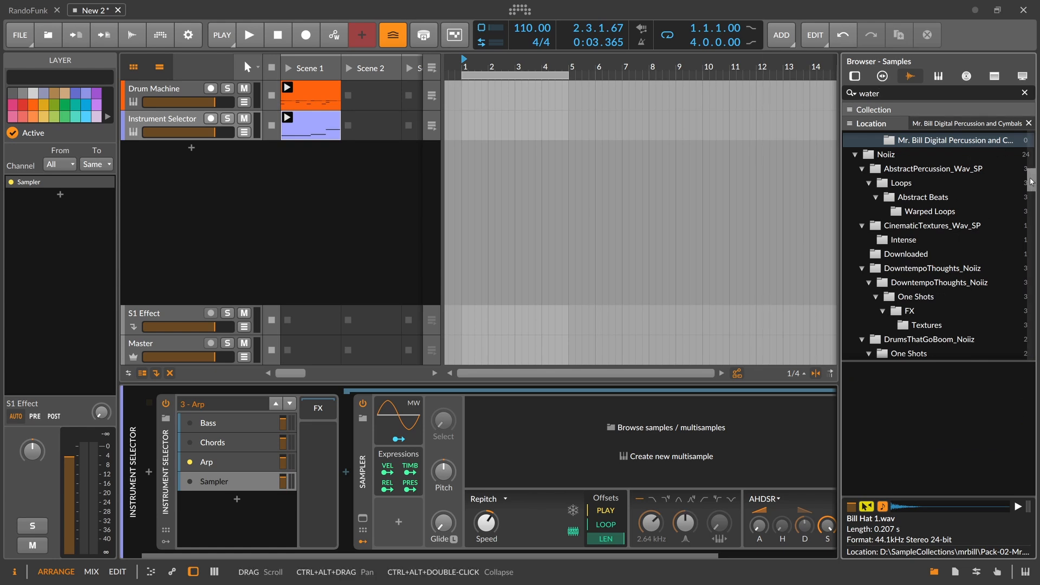
scroll(975, 146, "up", 5)
left_click(930, 138)
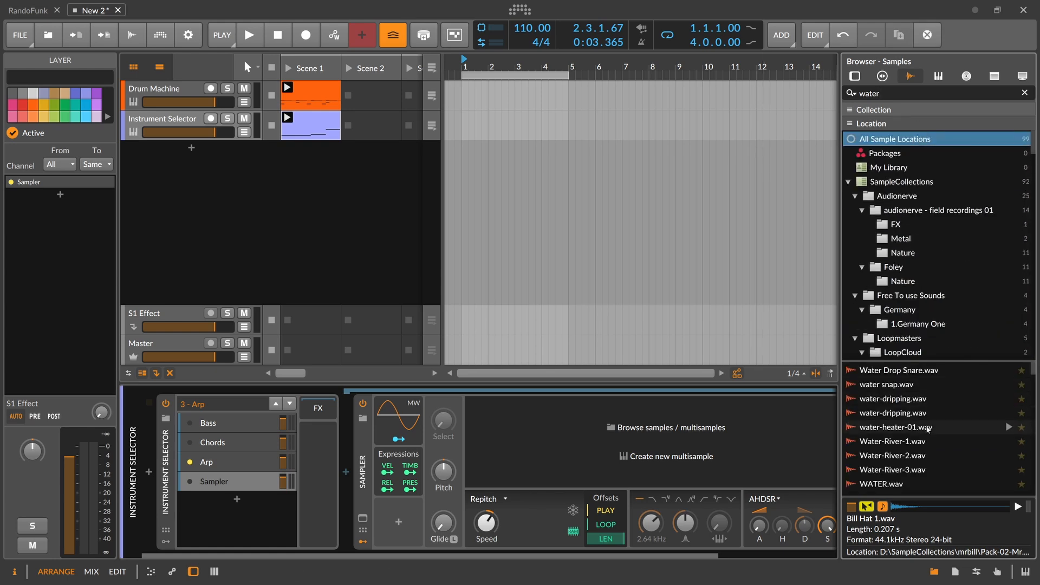
- Audition the two water-dripping.wav samples and water-heater-01.wav for the Sampler layer
left_click(1008, 413)
left_click(1009, 399)
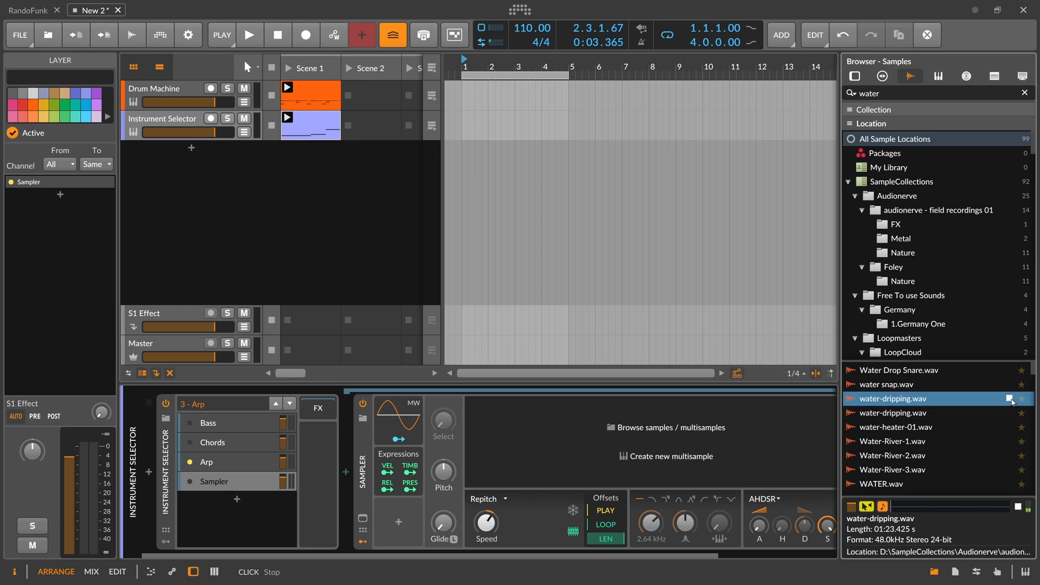
left_click(1008, 413)
left_click(1008, 428)
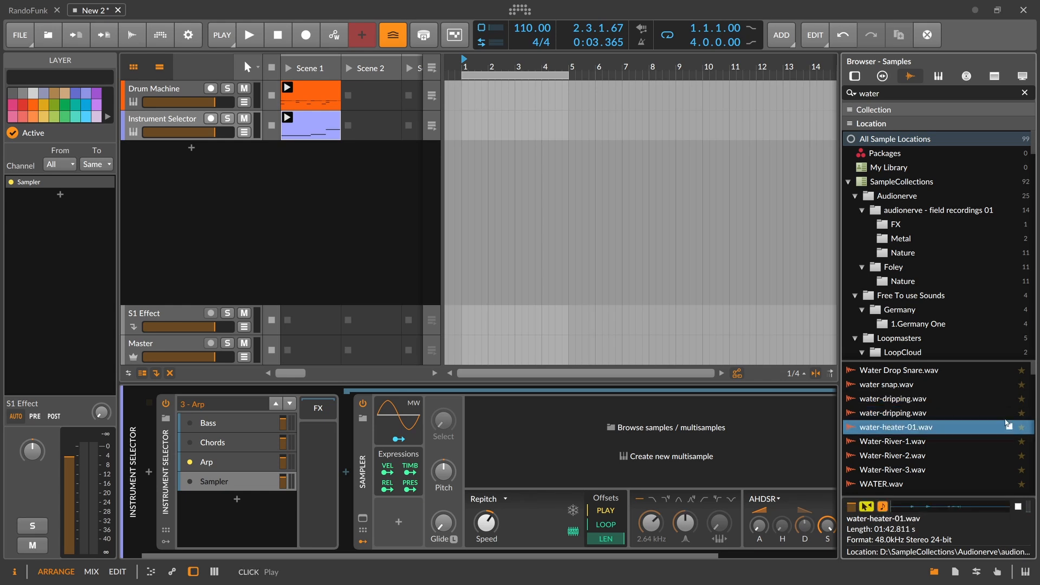
- Audition several water samples from the sample browser's results, including water snap.wav and water_river_01.wav
left_click(1005, 403)
left_click(1008, 385)
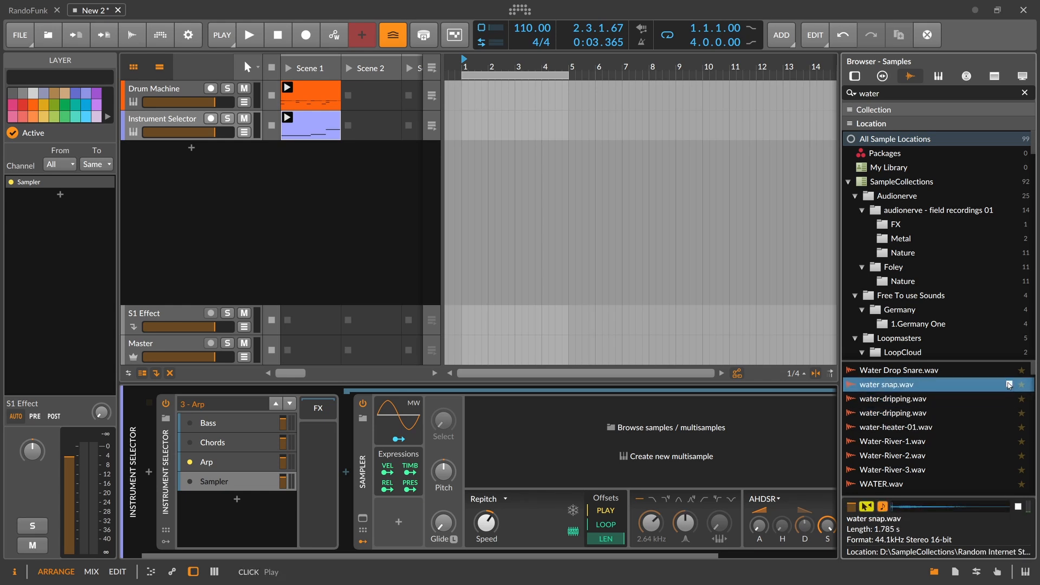
scroll(1008, 414, "down", 3)
left_click(1007, 425)
- Search the samples for "water drop" and load Phonotix Water Drop.wav into the empty Sampler
left_click(905, 95)
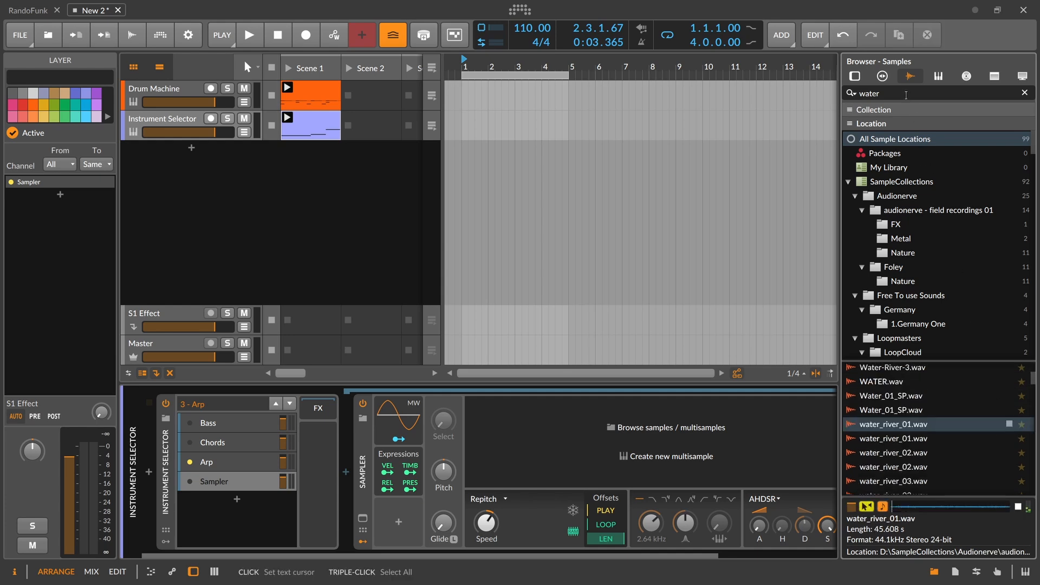
type("drop")
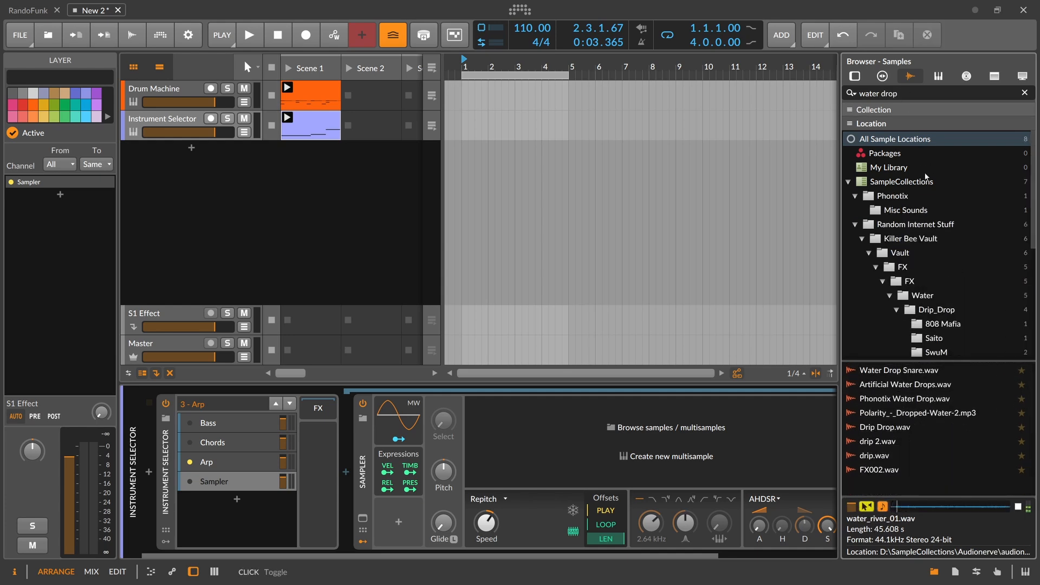
left_click(1008, 384)
left_click_drag(942, 399, 596, 439)
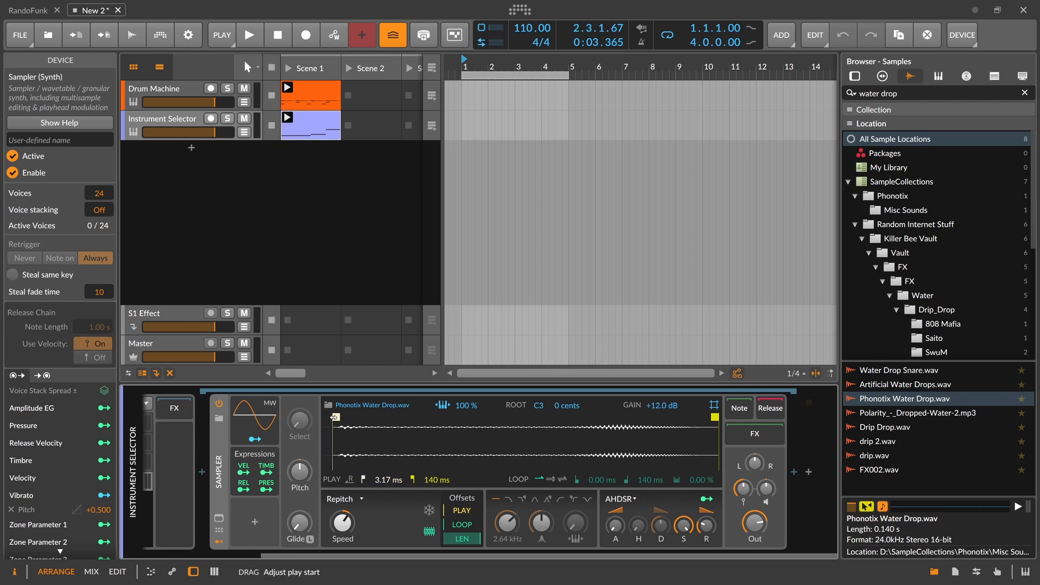
- Set the sample's play start to 4.71 ms and make Phonotix Water Drop the active layer of the Instrument Selector
left_click_drag(766, 489, 766, 468)
key("space")
key("space")
left_click_drag(585, 557, 336, 556)
left_click(207, 483)
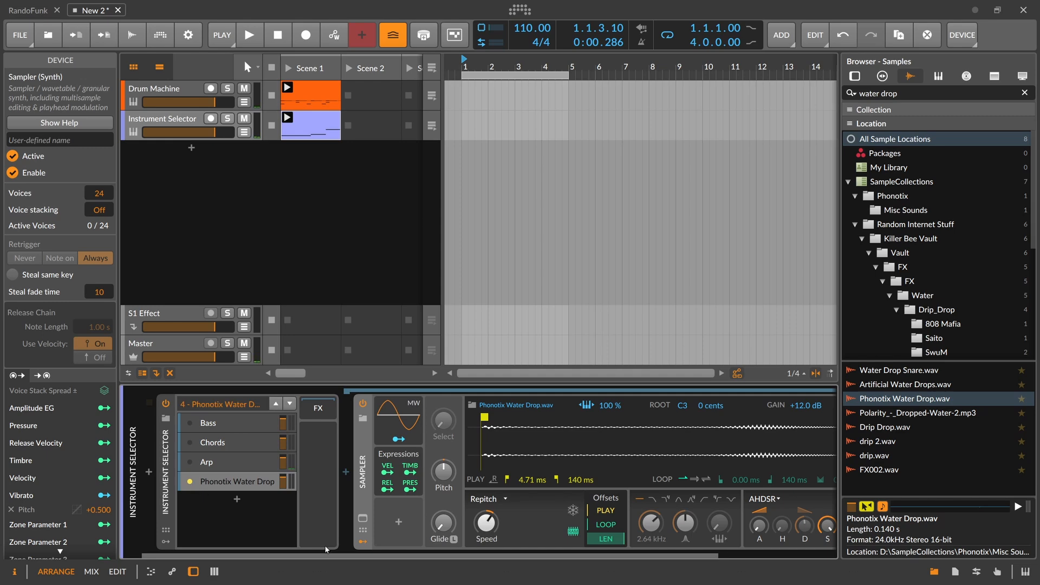
- Play the clips and set the water drop sample's key tracking to 0 %
key("space")
left_click_drag(303, 556, 388, 556)
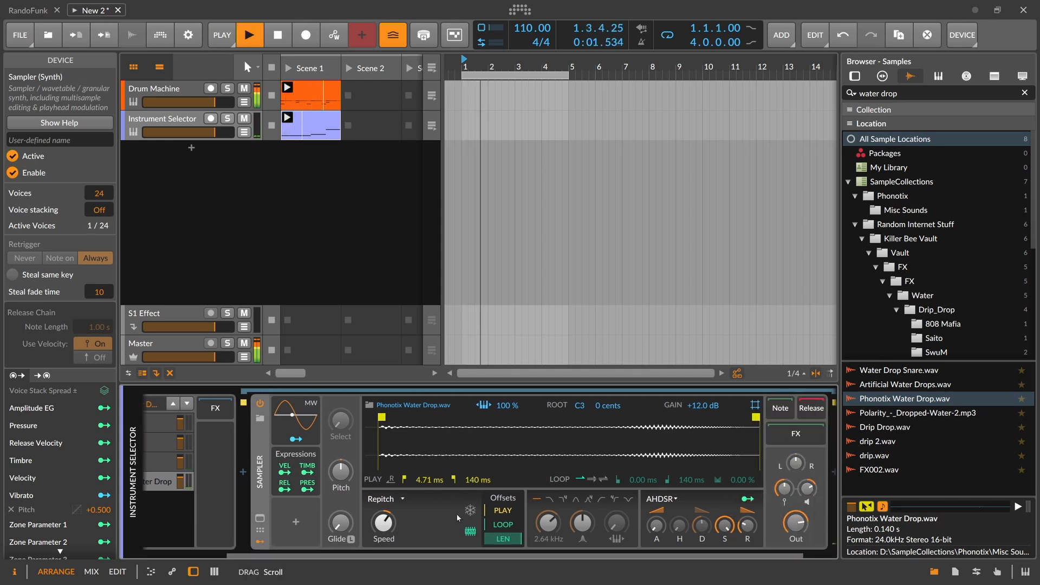
left_click(483, 409)
key("space")
- Insert a Note Repeats device in front of the water drop Sampler and start playback
left_click(243, 472)
type("repe")
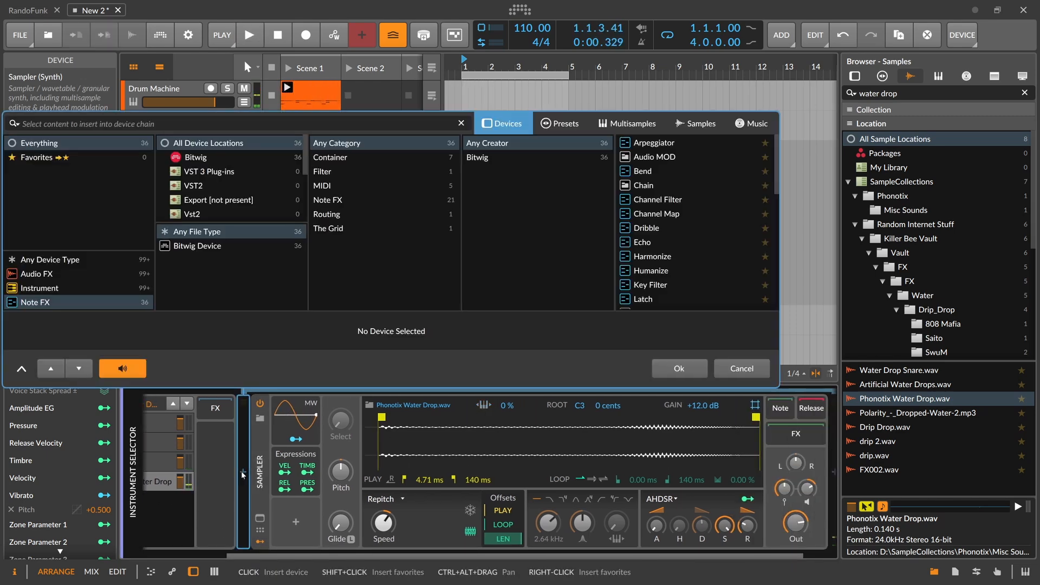
key("Down")
key("Return")
key("space")
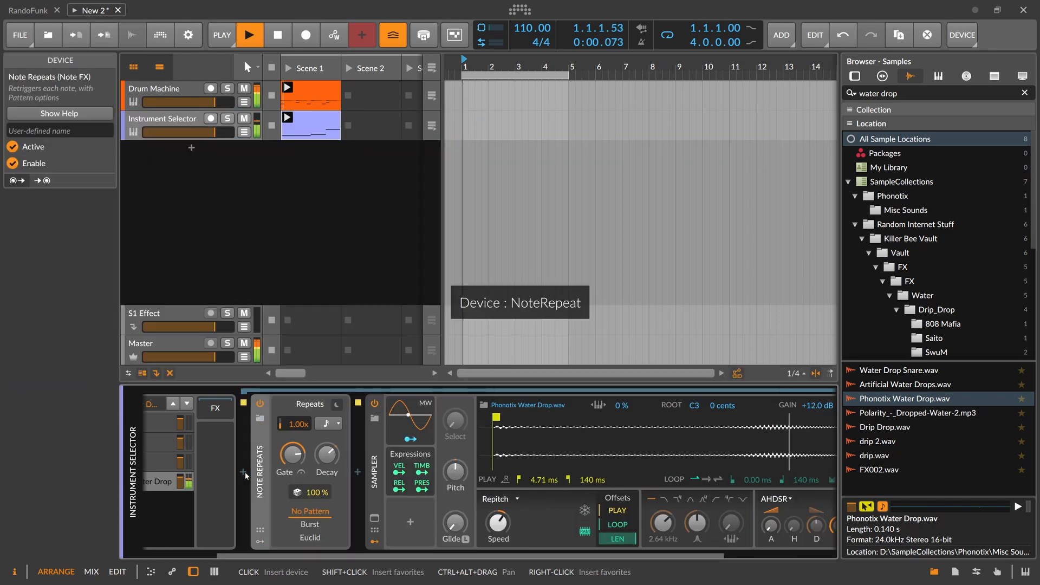
- Insert a Quantize device between Note Repeats and the Sampler, and restart playback to hear it
left_click(359, 473)
type("qua")
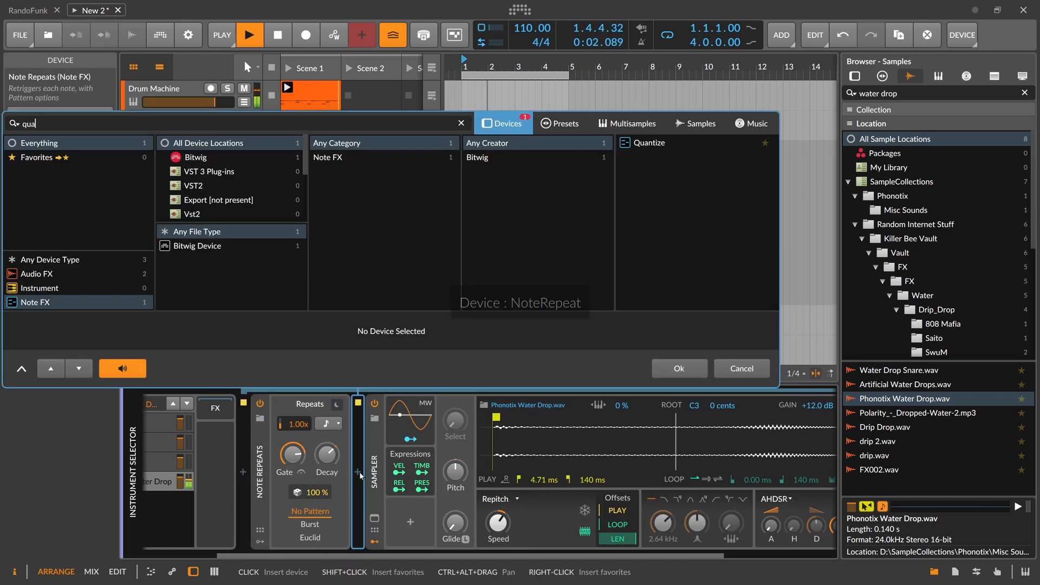
key("Down")
key("Return")
left_click(432, 427)
key("space")
key("space")
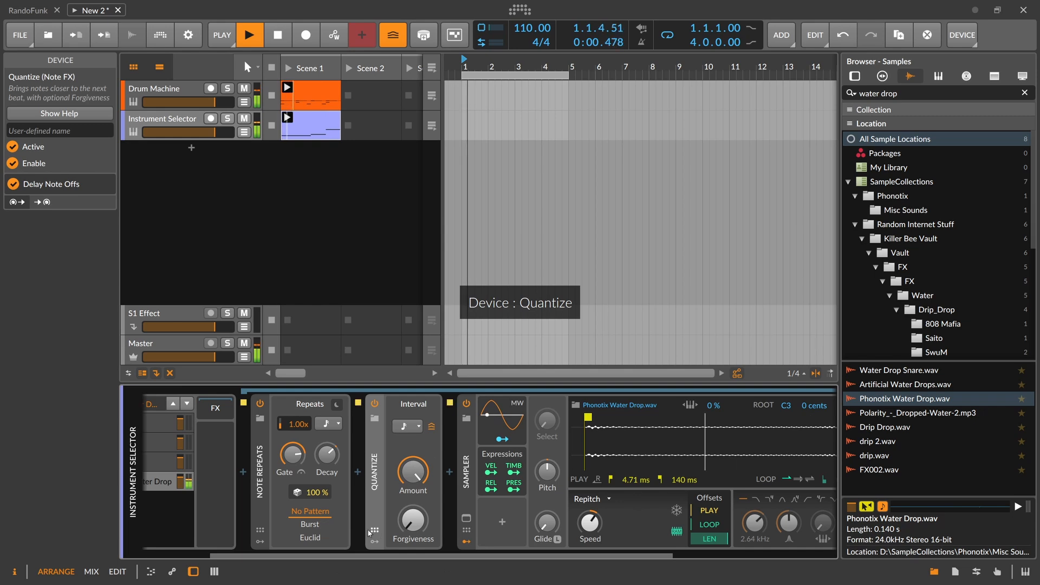
- Set the Note Repeats rate to 1.75x while listening, and stop playback
left_click_drag(297, 424, 297, 388)
left_click_drag(297, 425, 297, 433)
left_click_drag(422, 555, 332, 562)
key("space")
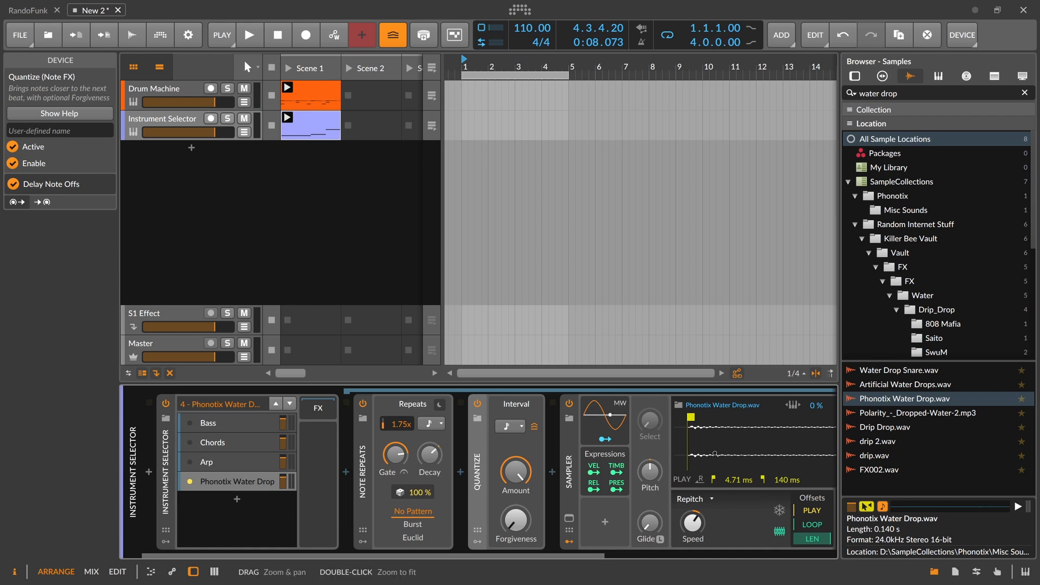
- Duplicate the Phonotix Water Drop layer in the Instrument Selector and make the copy active
left_click(227, 481)
key("ctrl+d")
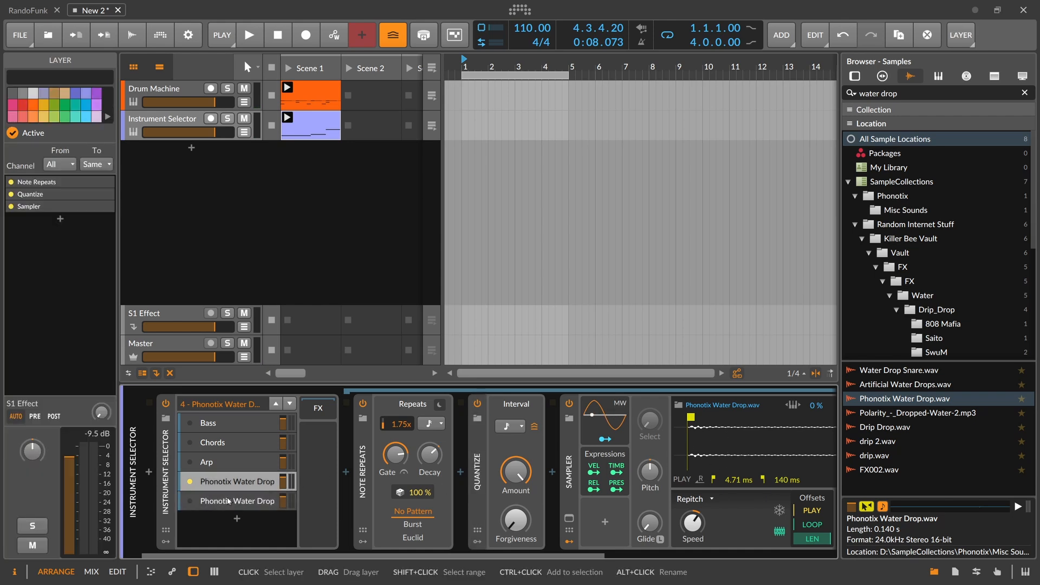
left_click(190, 501)
- Delete the Sampler from the duplicated layer, keeping its Note Repeats and Quantize devices
left_click_drag(271, 557, 395, 557)
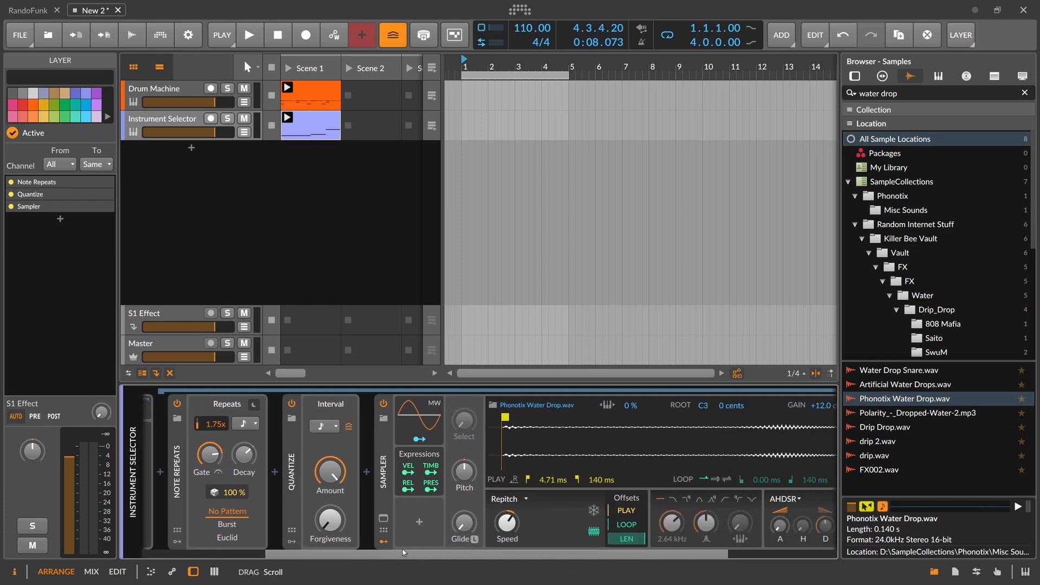
left_click(503, 475)
key("Delete")
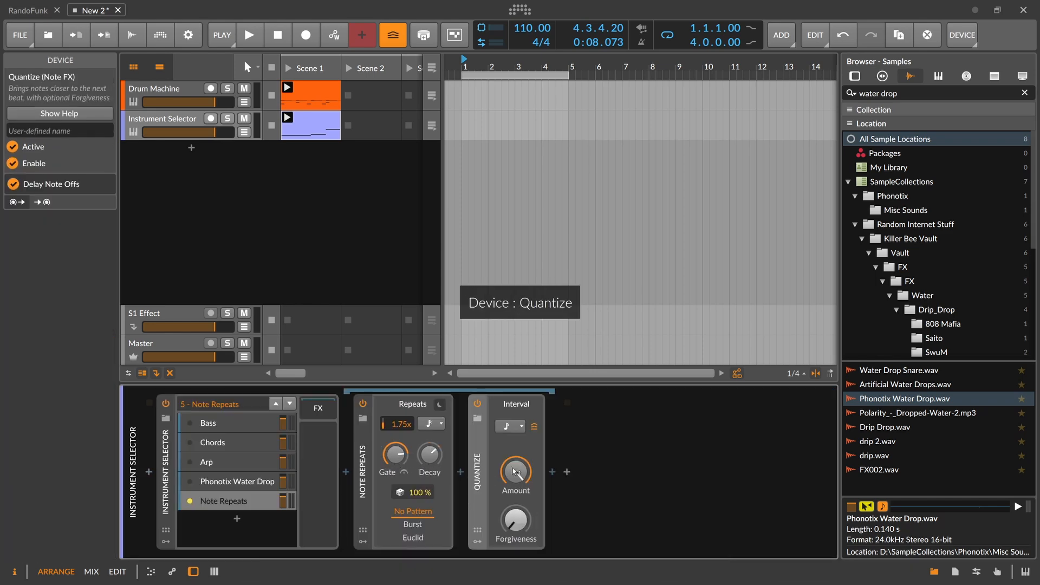
- Insert an empty Sampler after Quantize in the duplicated layer
left_click(550, 473)
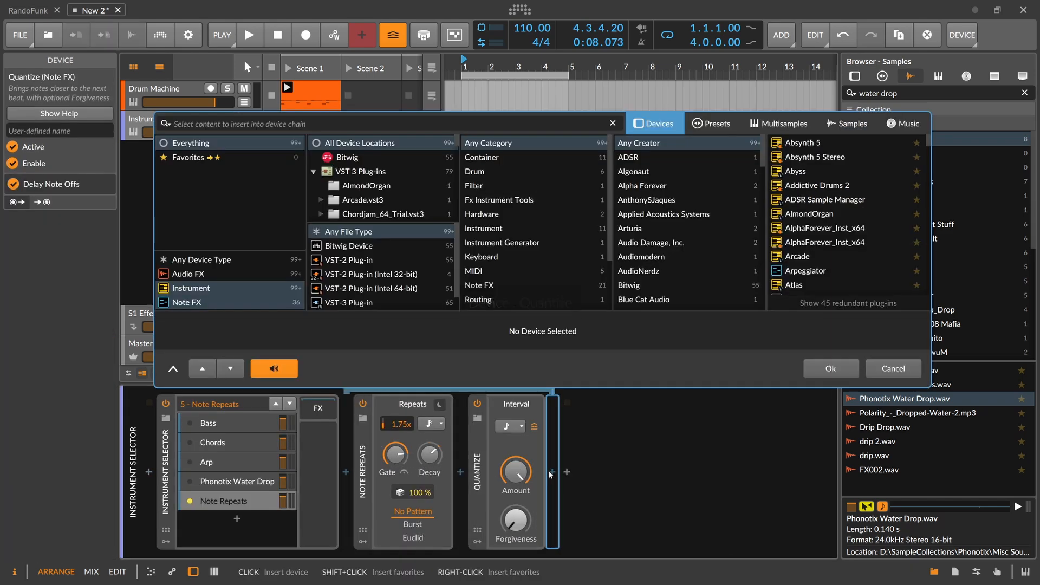
type("samper")
key("BackSpace")
key("BackSpace")
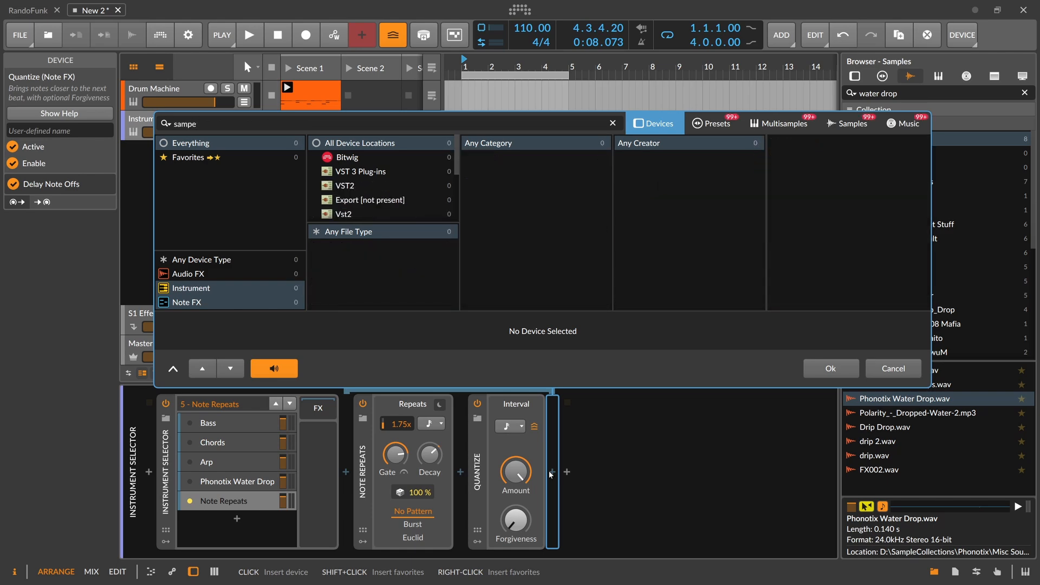
key("Down")
key("Down")
key("Return")
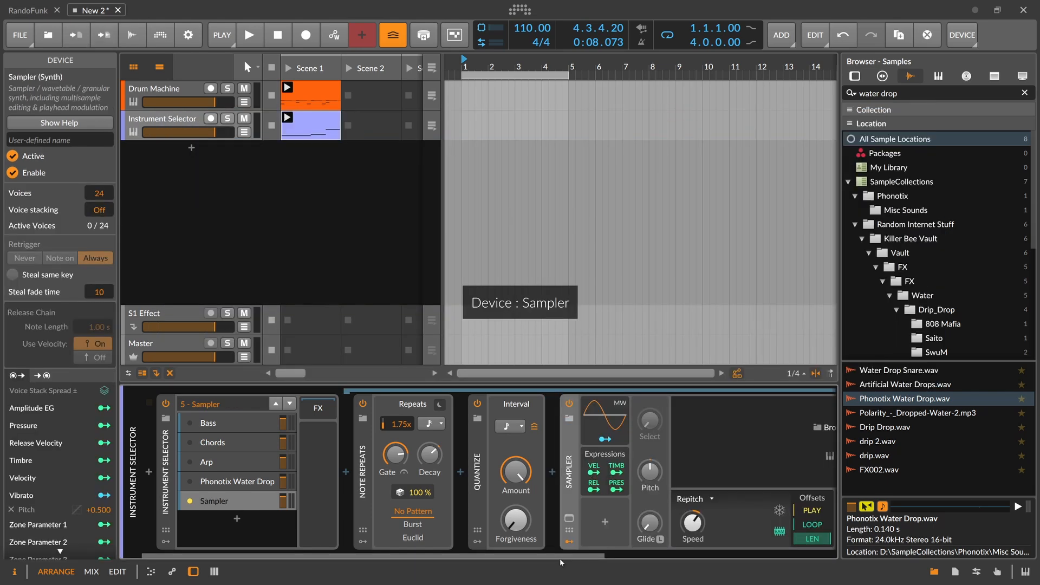
- Create a new multisample in the empty Sampler and search the samples for "bongo"
left_click(630, 455)
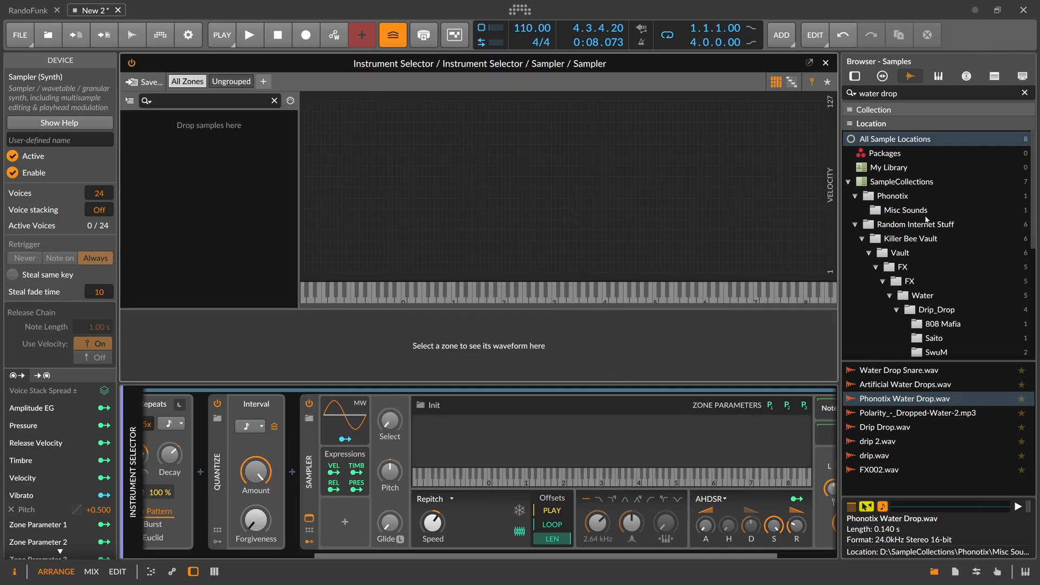
triple_click(914, 93)
type("bongo")
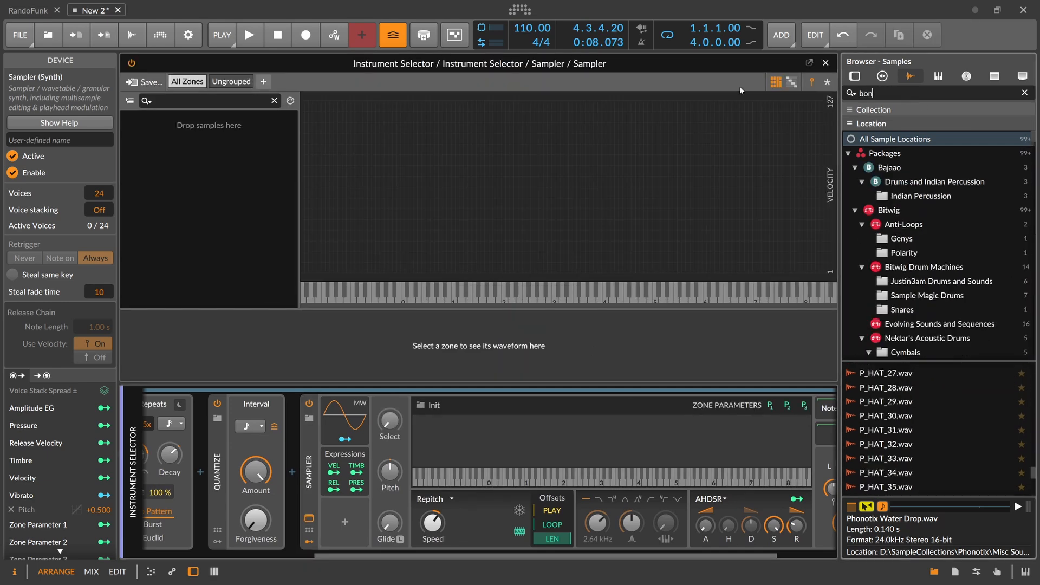
- Add the bongo samples from Bongo Congolezi 5.wav through Bongo GzUp 1.wav as zones in the multisample editor
scroll(921, 422, "down", 10)
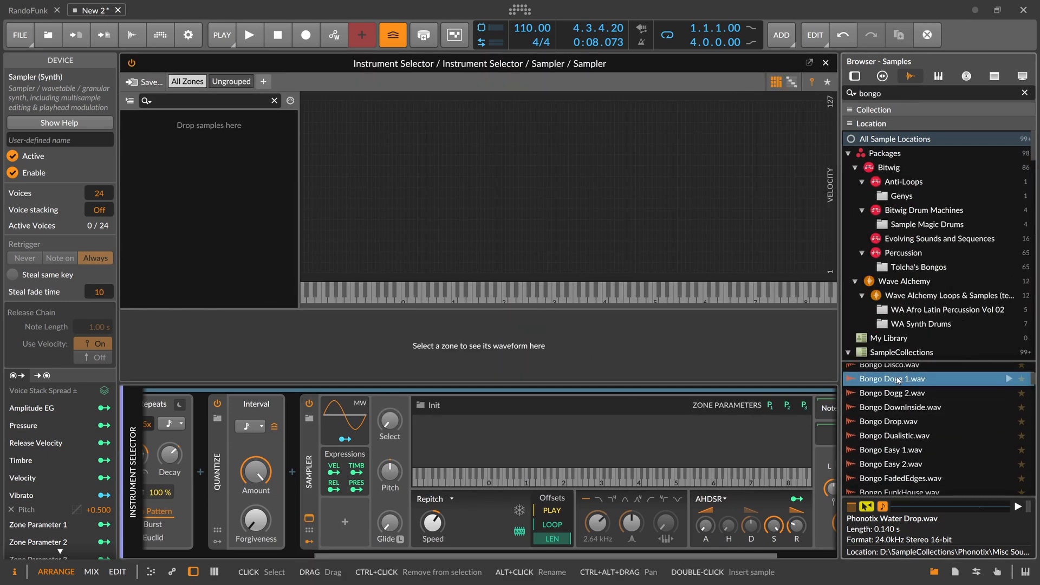
left_click(910, 429)
scroll(910, 401, "down", 4)
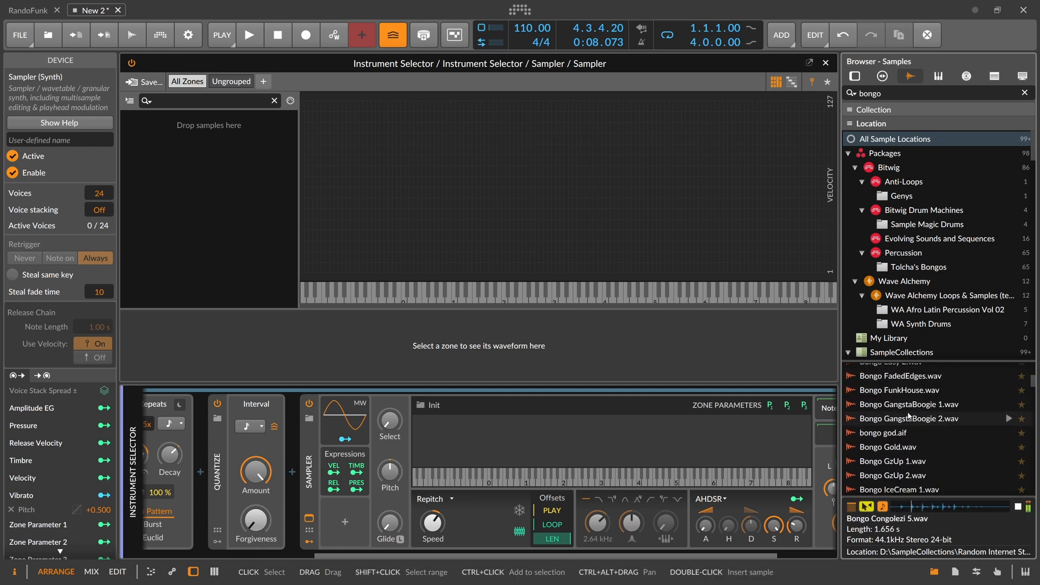
left_click(908, 458, "shift")
left_click_drag(656, 457, 196, 179)
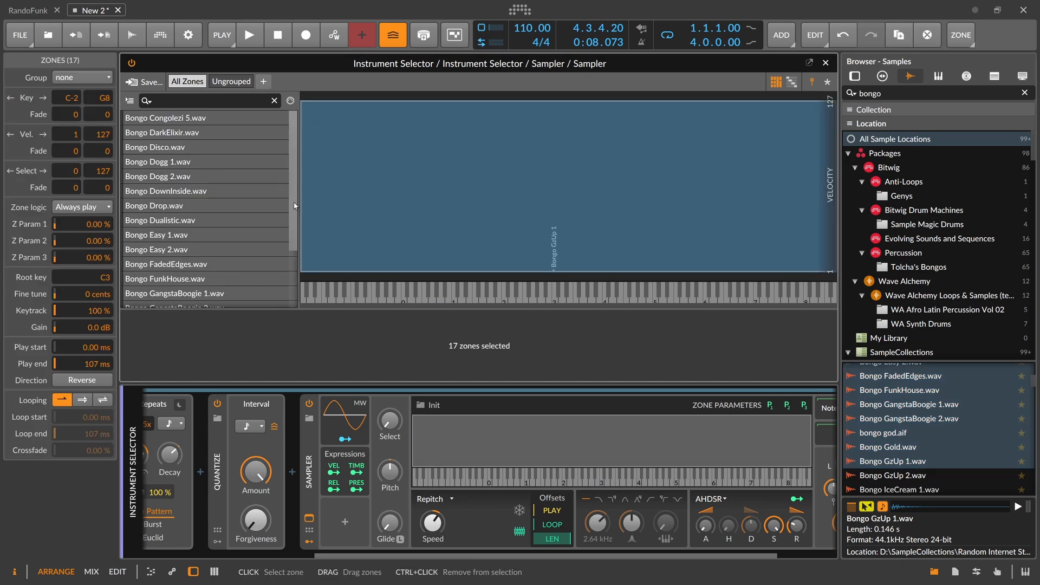
- Select all bongo zones and set their keytrack to 0 %
left_click(223, 158)
left_click(210, 119)
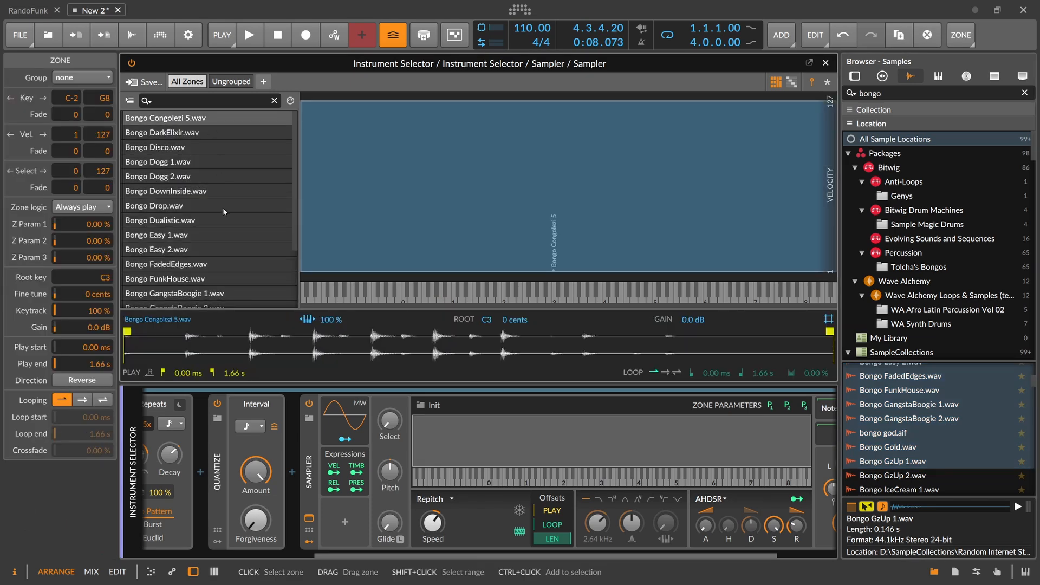
scroll(224, 227, "down", 3)
left_click(219, 269, "shift")
left_click_drag(77, 311, 77, 330)
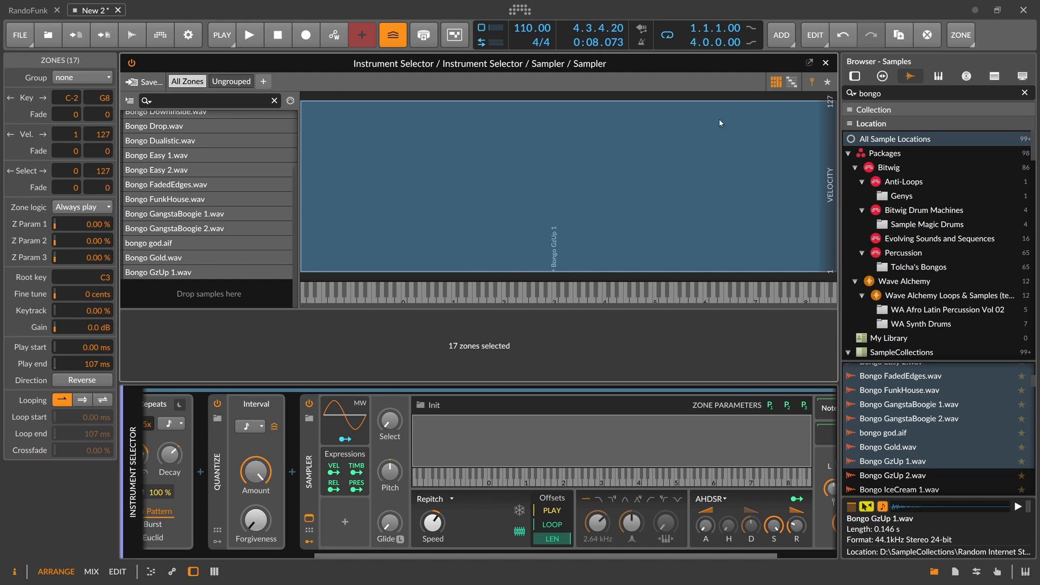
- Show the zones as a list, distribute their Select ranges equally, and display the Select ranges
left_click(791, 82)
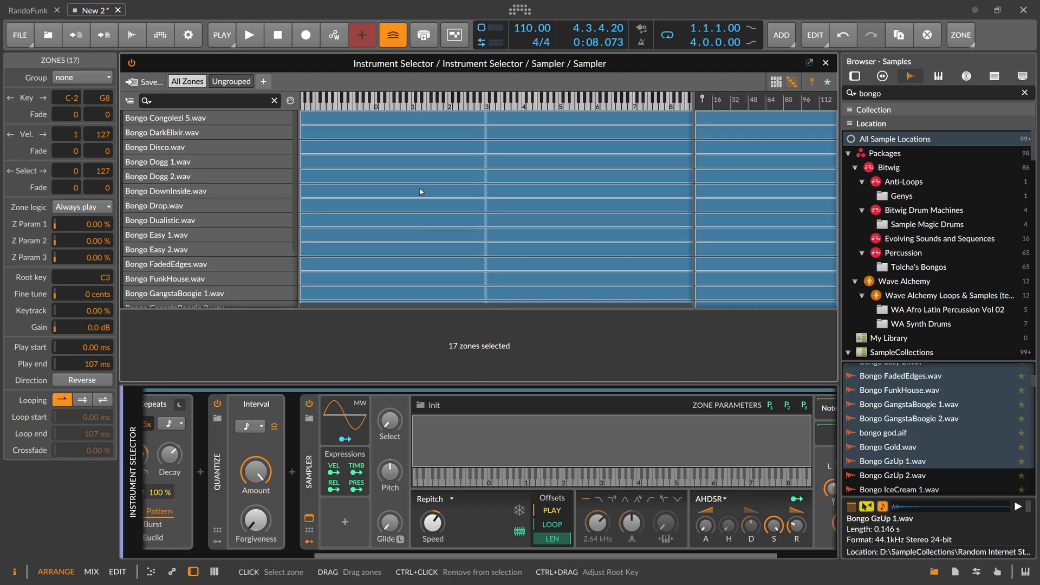
left_click(422, 147)
key("ctrl+a")
right_click(563, 150)
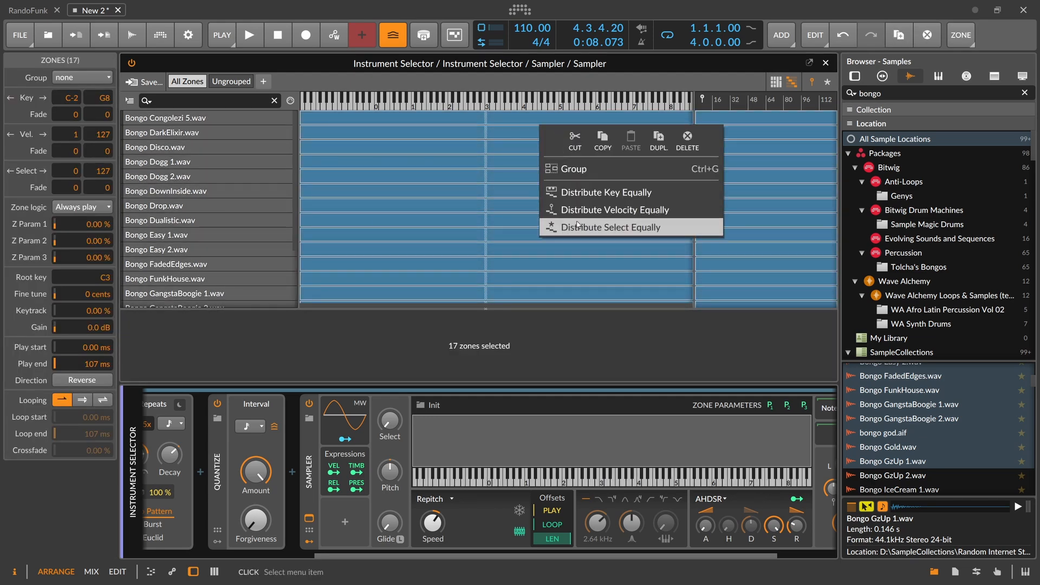
left_click(640, 229)
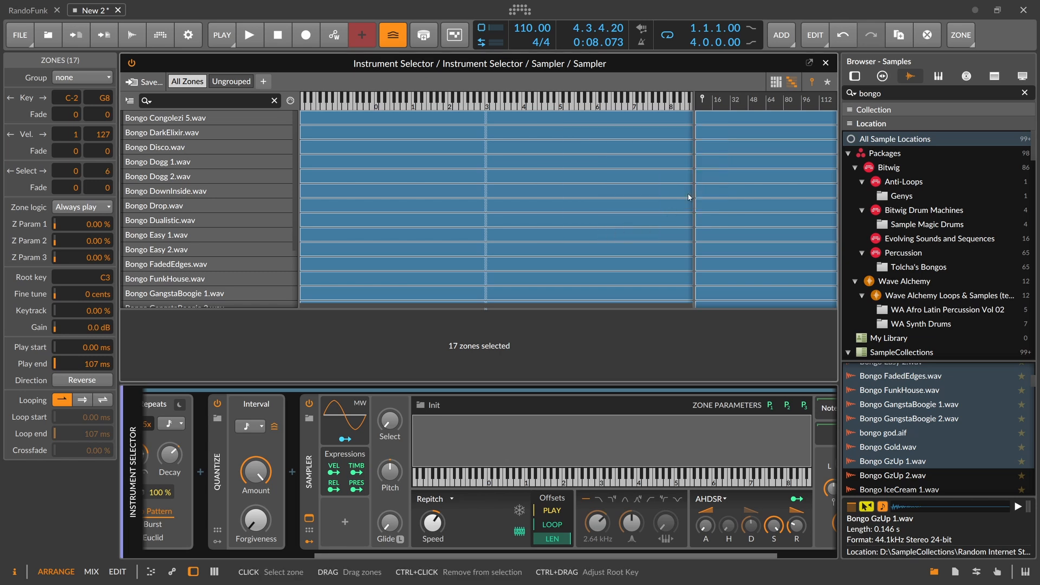
left_click(826, 83)
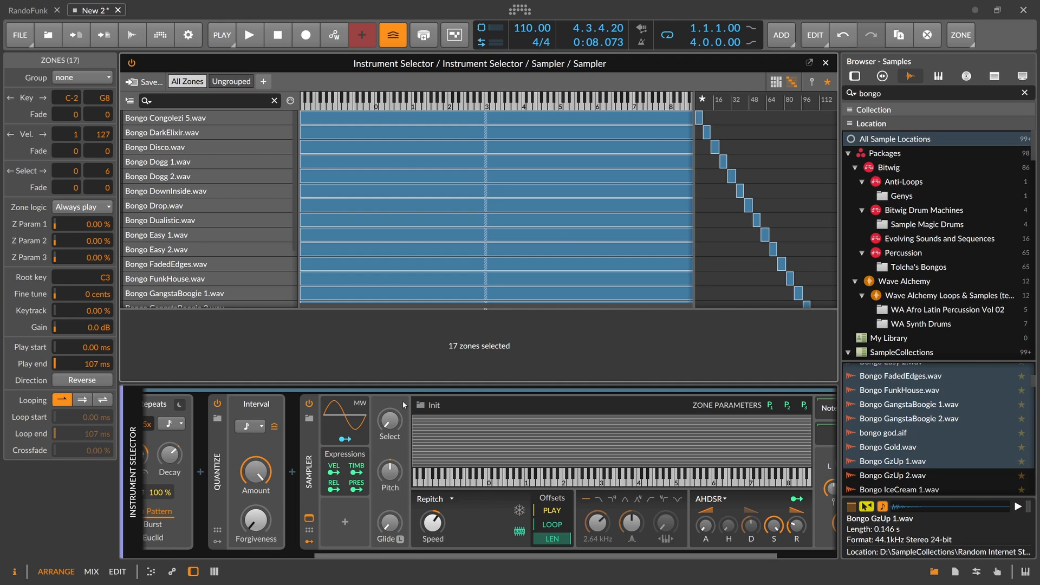
- Add a Steps modulator to the bongo Sampler
left_click_drag(423, 556, 327, 556)
left_click(488, 528)
type("ste")
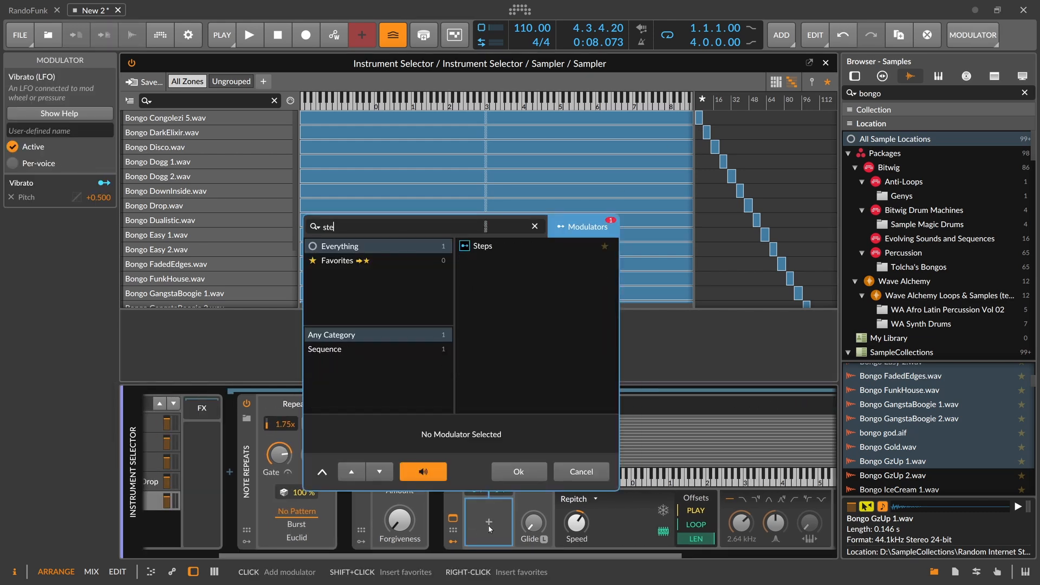
type("p")
key("Return")
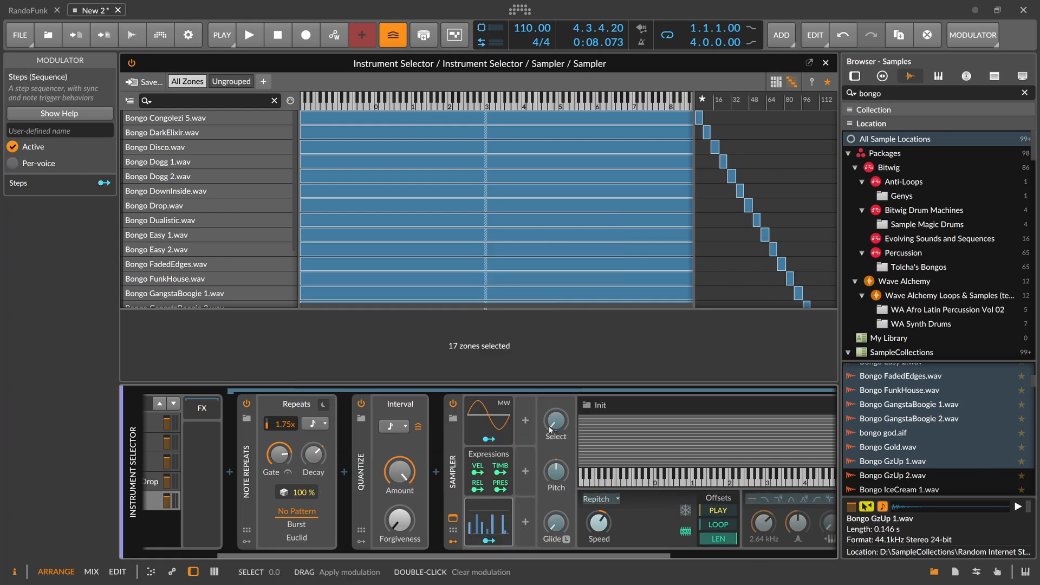
- Map the Steps modulator to the Sampler's Select parameter with an amount of +1.000 and open its step editor
left_click(489, 540)
left_click(508, 523)
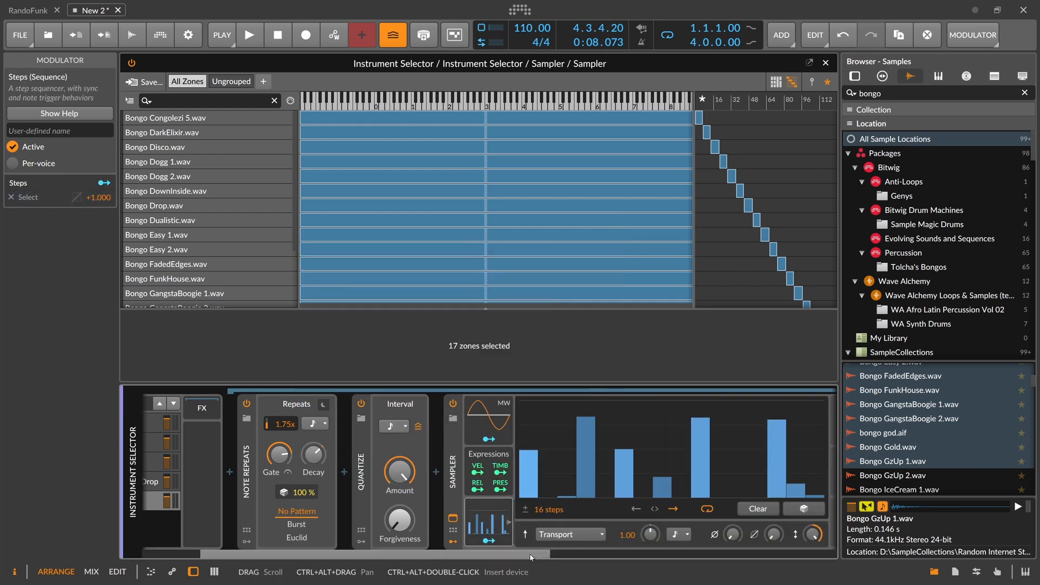
left_click_drag(471, 556, 586, 556)
- Randomize the Steps pattern while auditioning the bongo layer
key("space")
left_click(564, 511)
key("space")
left_click(569, 509)
key("space")
- Set the bongo layer's Note Repeats rate to 0.84x
scroll(532, 544, "left", 10)
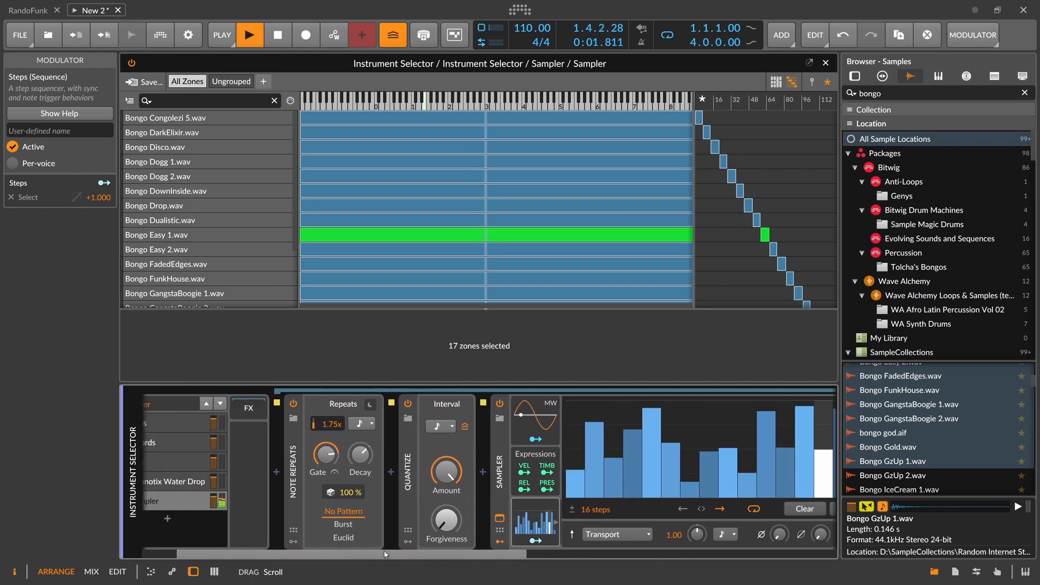
left_click_drag(400, 424, 400, 469)
left_click_drag(457, 553, 541, 550)
- Stop playback and generate a new random 16-step pattern in the Steps modulator
left_click(449, 536)
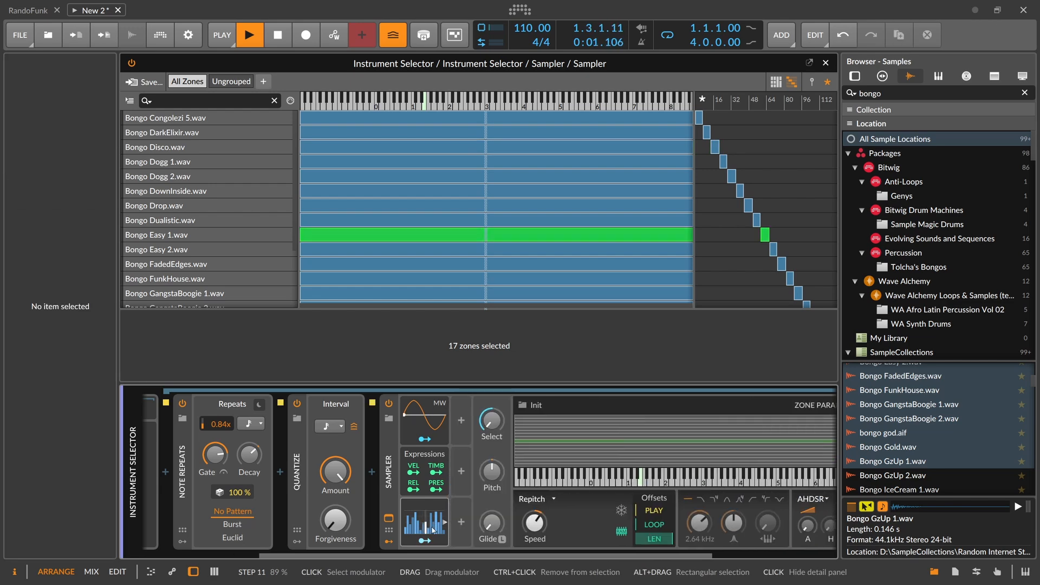
left_click(449, 537)
key("space")
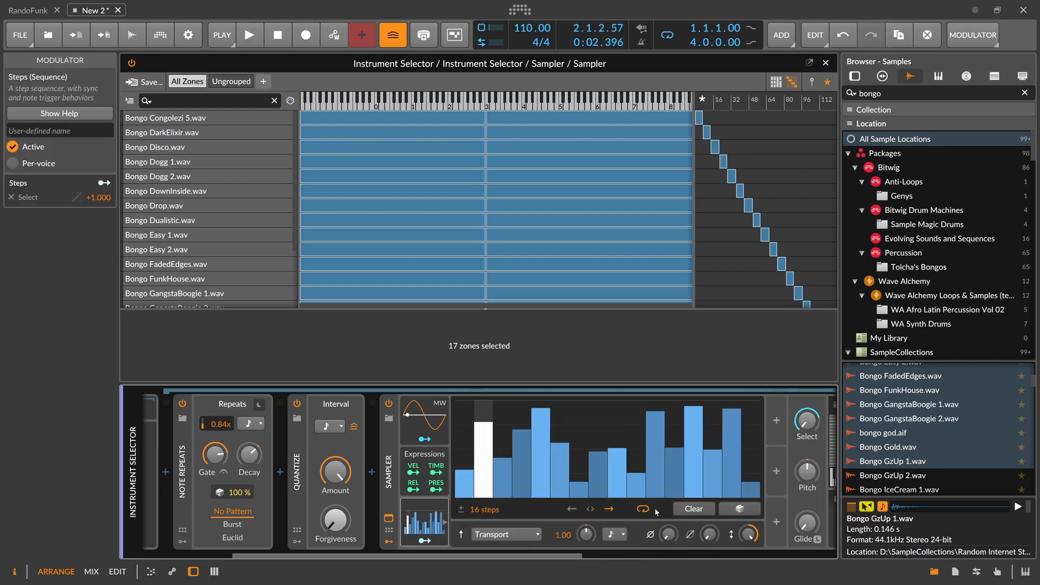
left_click(738, 509)
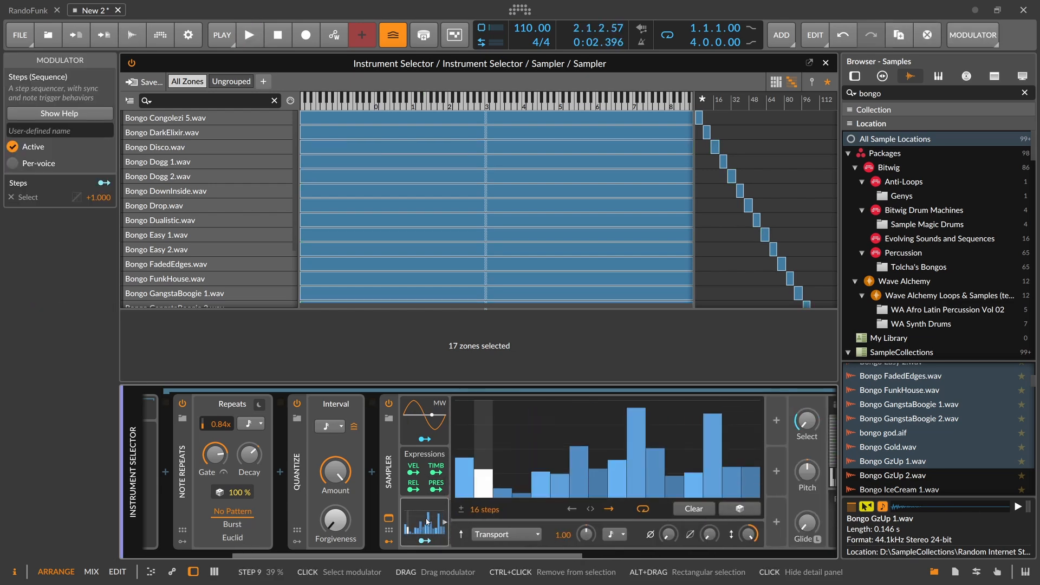
- Collapse the Steps editor and adjust the bongo Sampler's AHDSR envelope and gain knob during playback
left_click(445, 523)
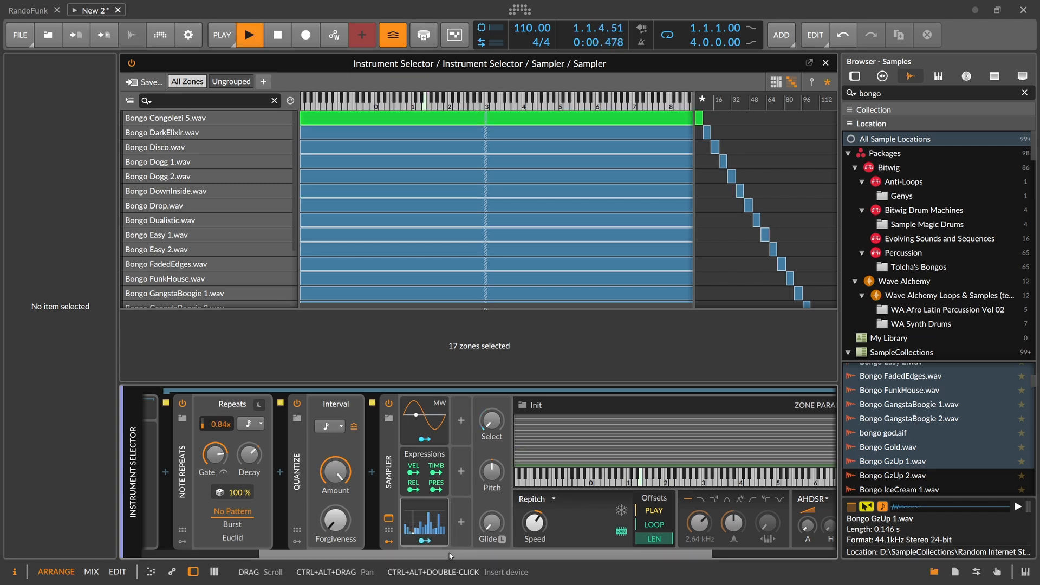
left_click_drag(448, 552, 736, 551)
left_click_drag(684, 525, 660, 536)
left_click_drag(706, 525, 706, 529)
left_click_drag(765, 488, 765, 480)
left_click(794, 473)
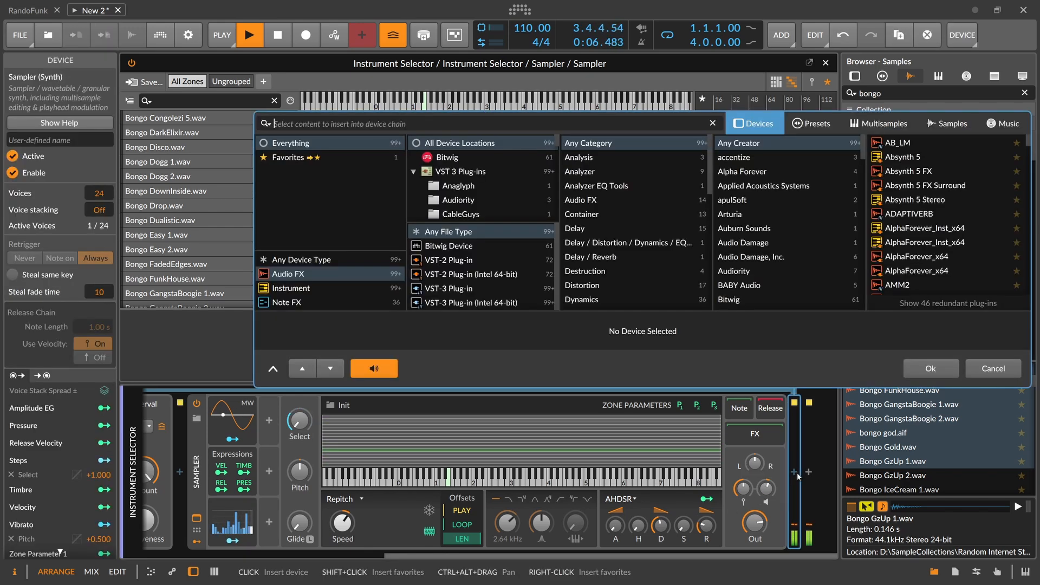
type("super")
key("Down")
key("Down")
key("Return")
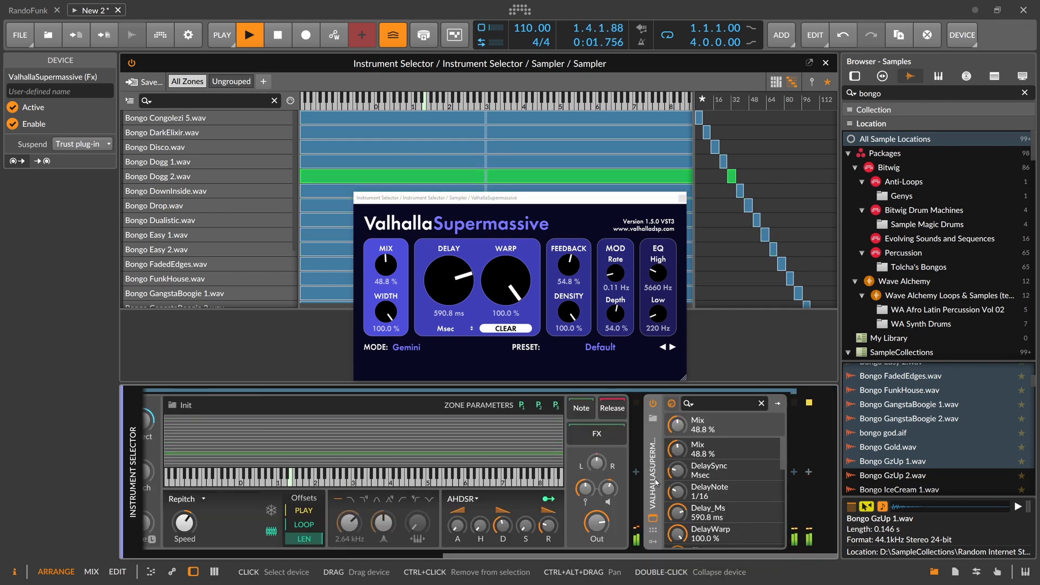
key("Delete")
key("space")
- Insert a Reverb device after the bongo Sampler in the layer's device chain
left_click(795, 474)
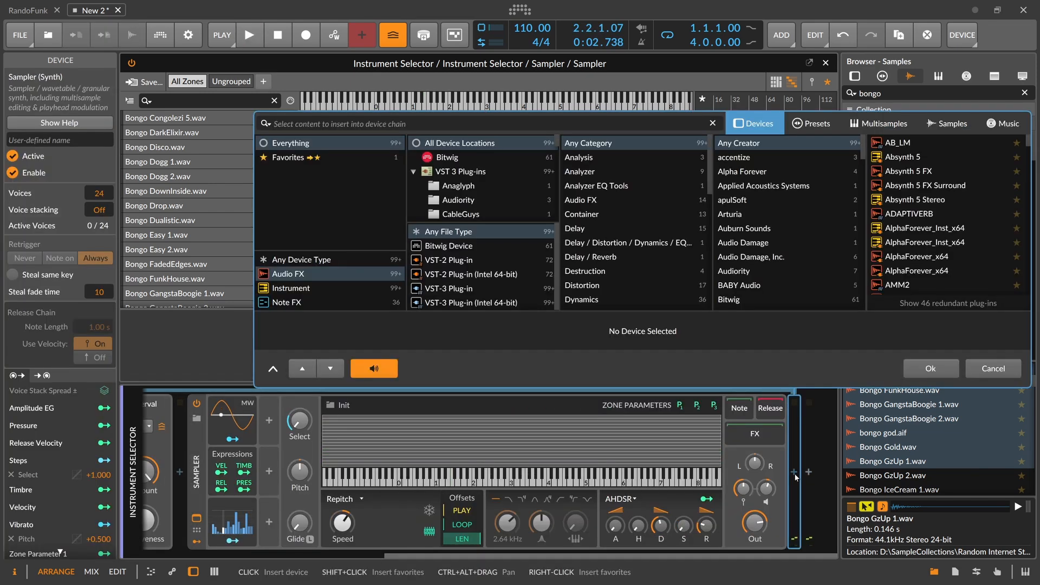
type("rever")
key("Down")
key("Return")
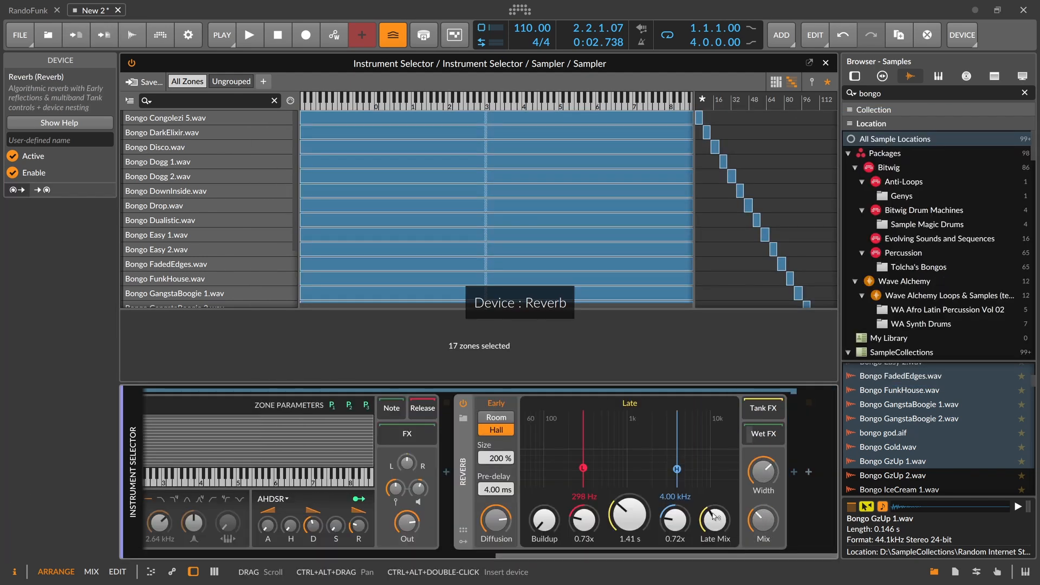
- Set the Reverb's early reflections to Room with a size of 50.1 % and lower its mix during playback
key("space")
left_click(503, 421)
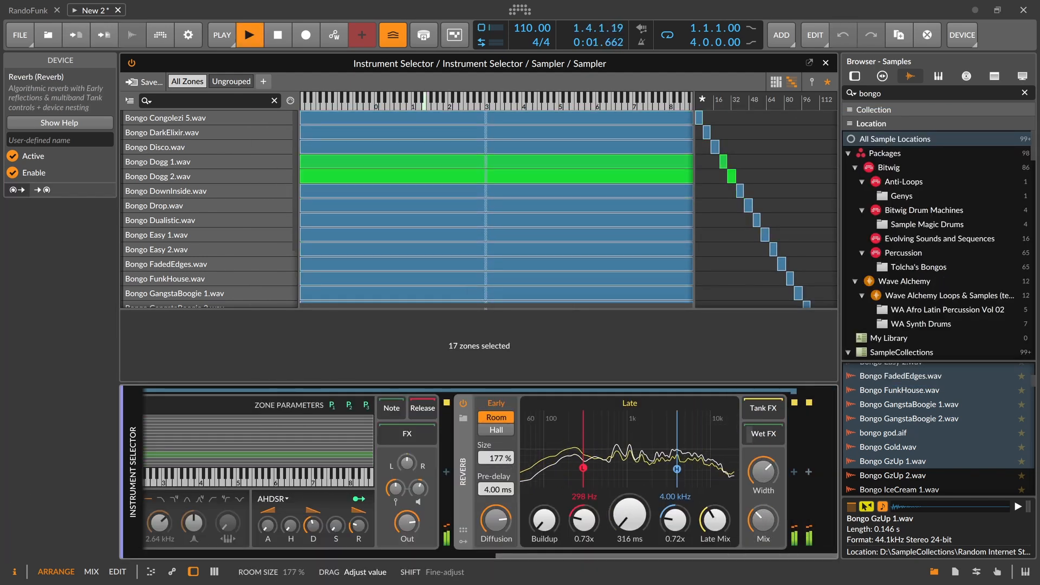
left_click_drag(763, 520, 763, 558)
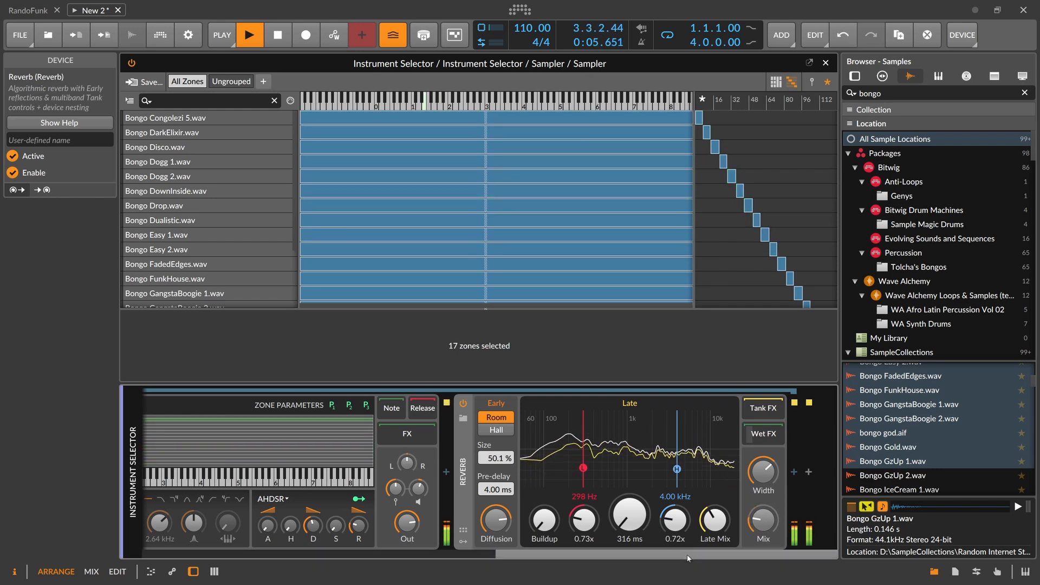
- Stop playback and rename the bongo Sampler layer in the Instrument Selector as Percussions
left_click_drag(687, 556, 310, 558)
left_click(248, 504)
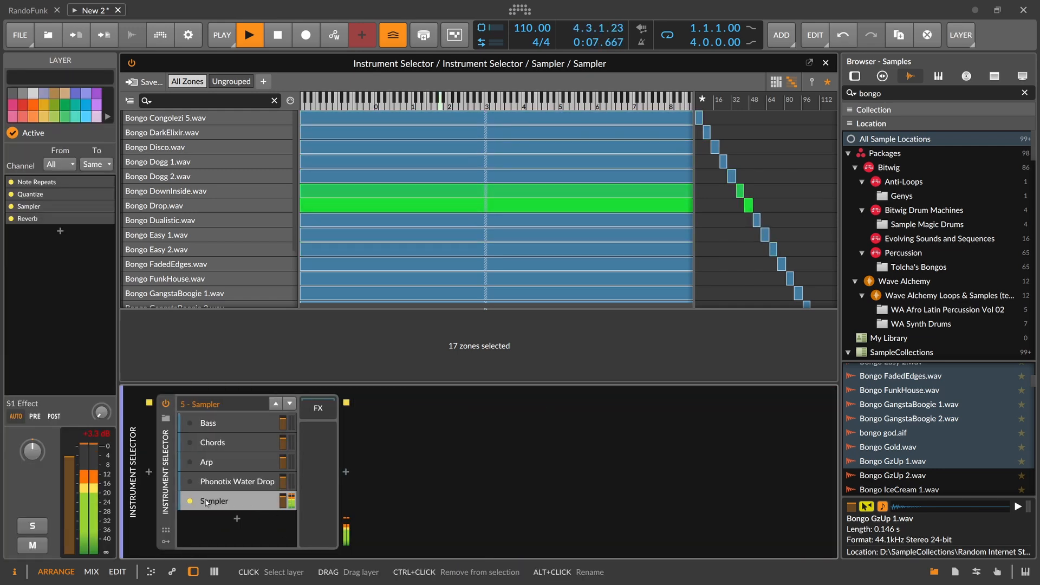
key("space")
double_click(217, 501)
type("Percussions")
key("Return")
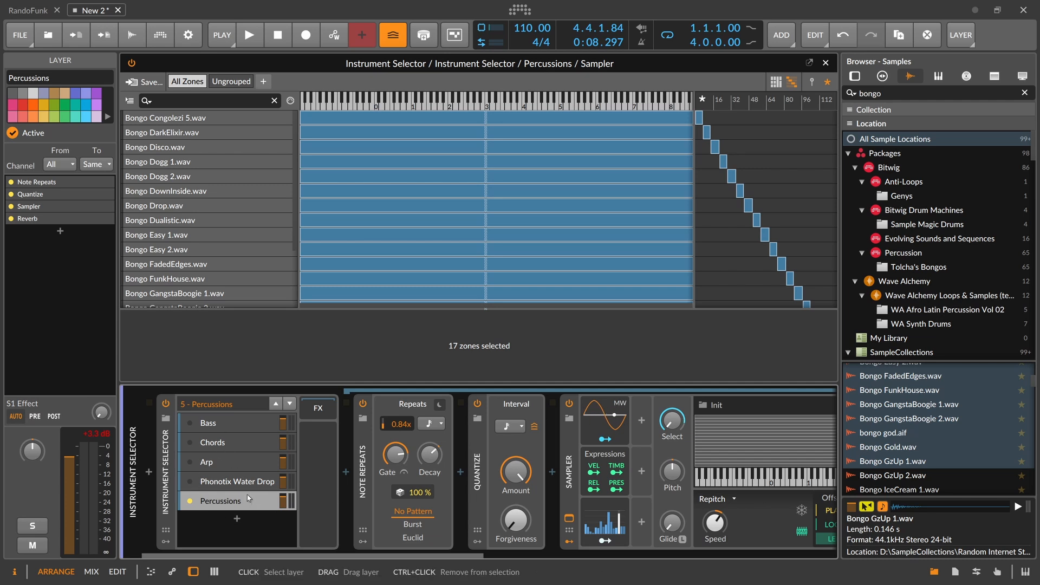
- Search the sample browser for vocal and preview Vocal Drum-Percussion Hi 03 and Hi 05
scroll(1012, 390, "down", 15)
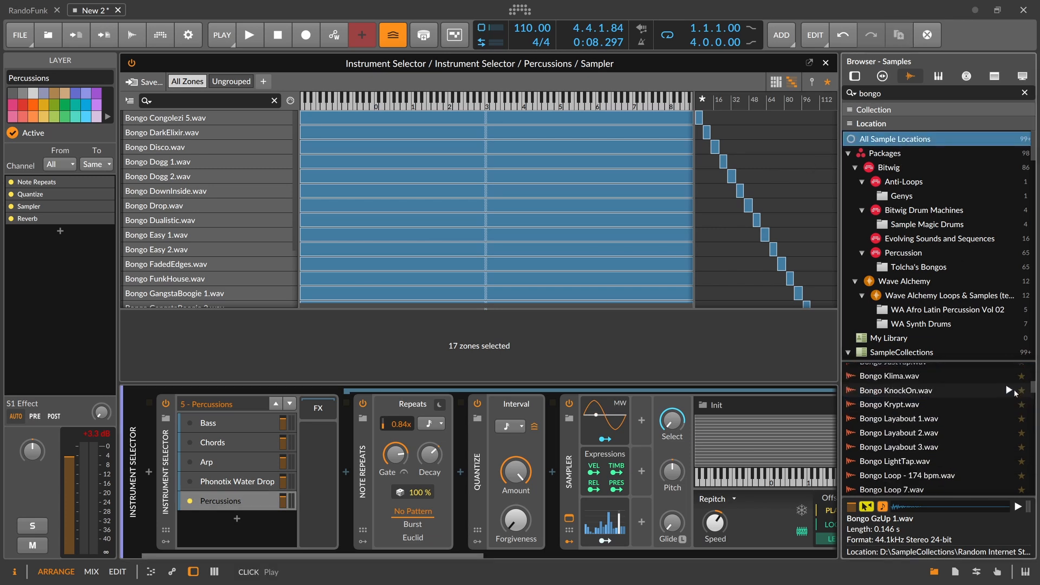
scroll(1012, 392, "down", 7)
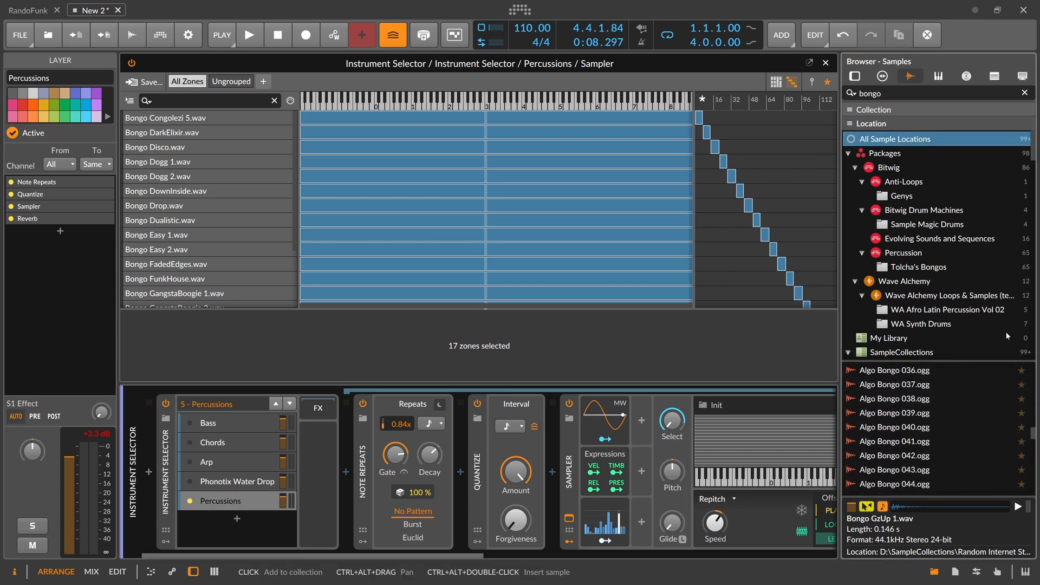
type("vocal")
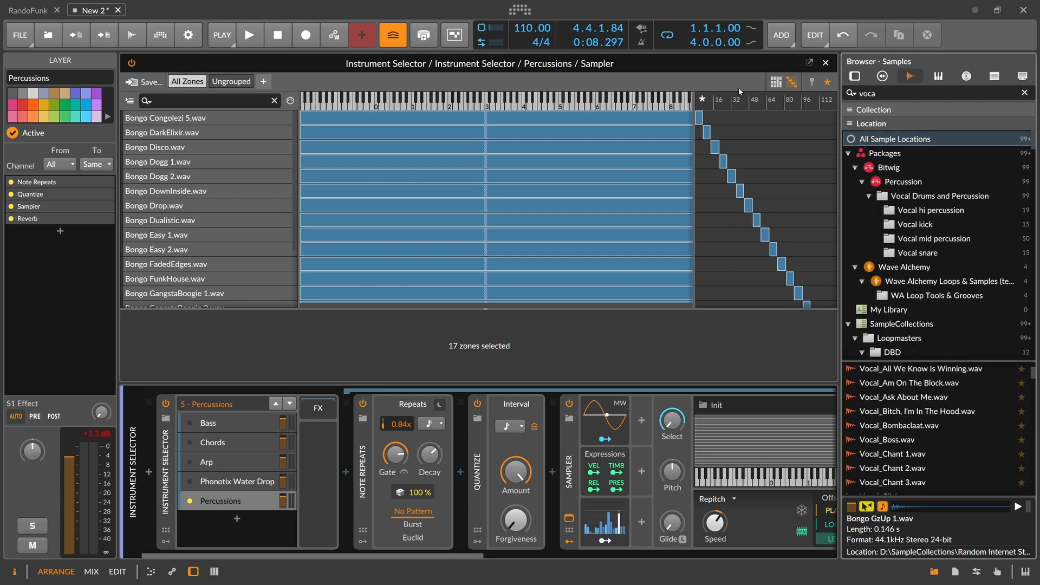
left_click(952, 399)
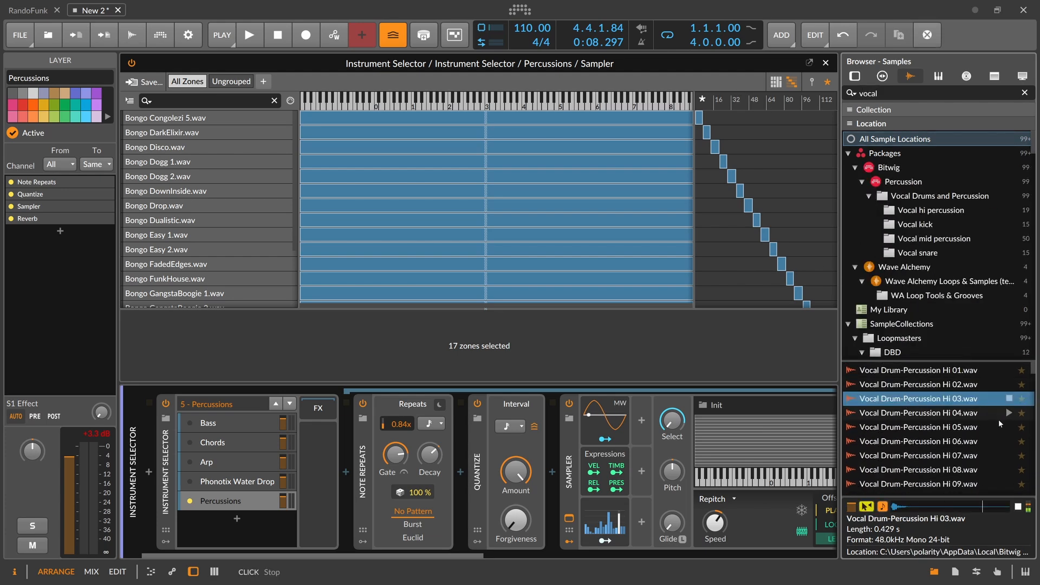
left_click(975, 428)
- Duplicate the Percussions layer and delete all bongo zones from the copy's Sampler
left_click(249, 503)
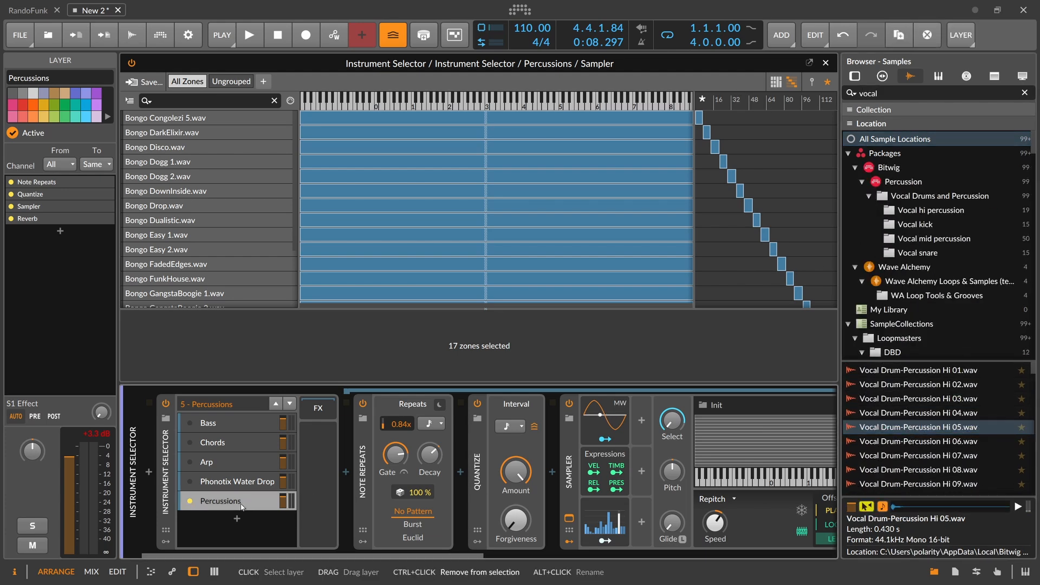
left_click(237, 518)
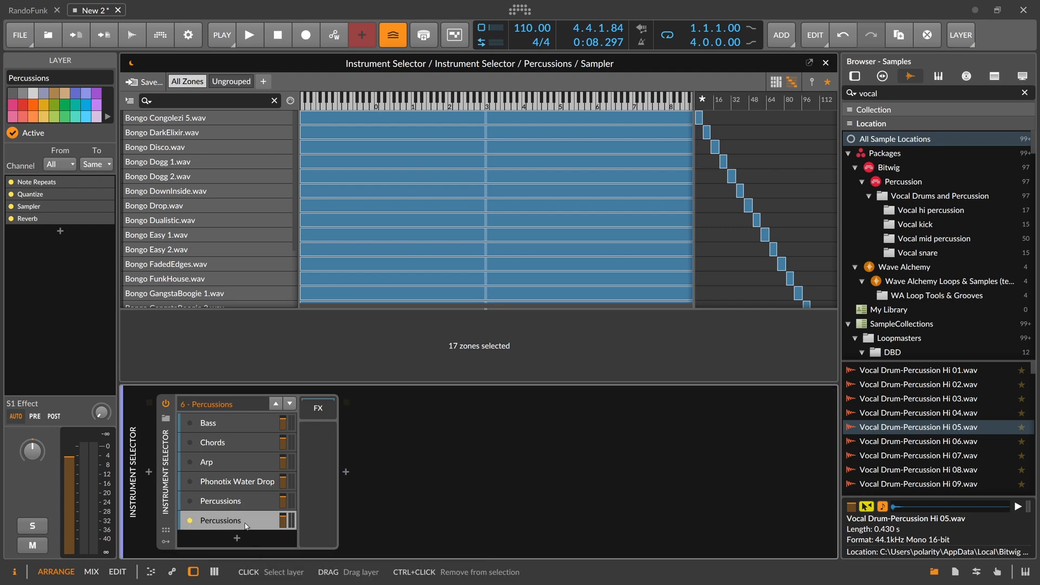
left_click(245, 525)
left_click_drag(257, 555, 435, 556)
left_click(202, 518)
key("Delete")
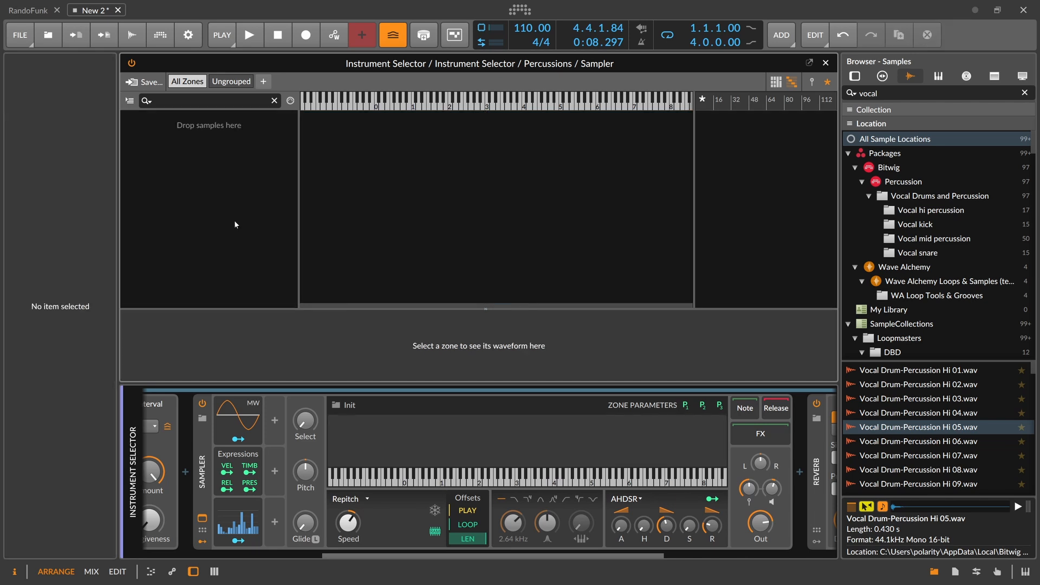
- Load Vocal Drum-Percussion Mid 13 through Mid 44 into the empty Sampler and distribute the zones evenly across the Select range
left_click(955, 375)
scroll(947, 428, "down", 10)
left_click(945, 433)
scroll(945, 429, "up", 3)
left_click(946, 412)
scroll(942, 432, "down", 8)
scroll(942, 432, "down", 3)
left_click(920, 441, "shift")
left_click_drag(921, 441, 253, 199)
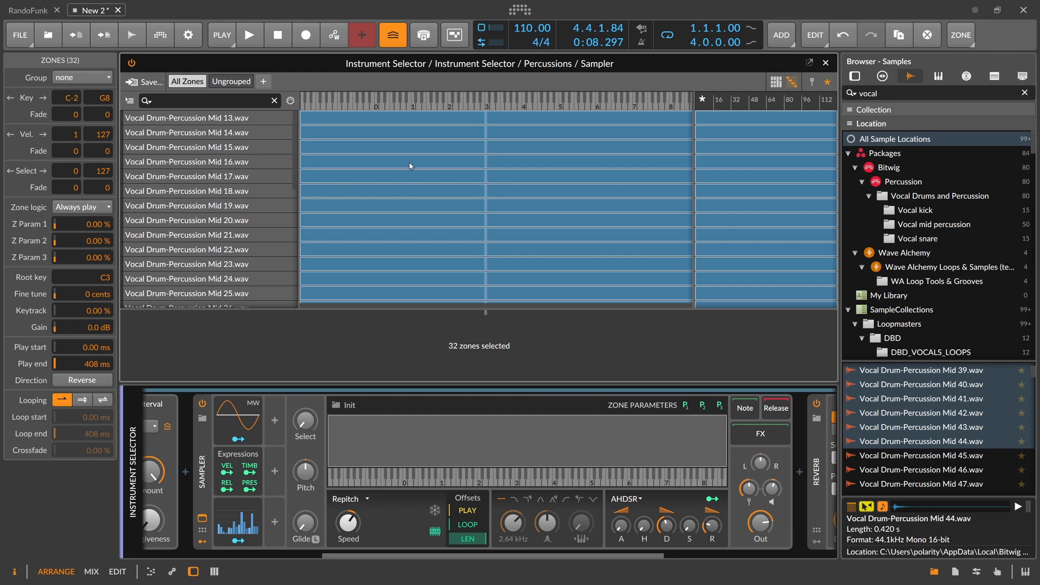
right_click(427, 143)
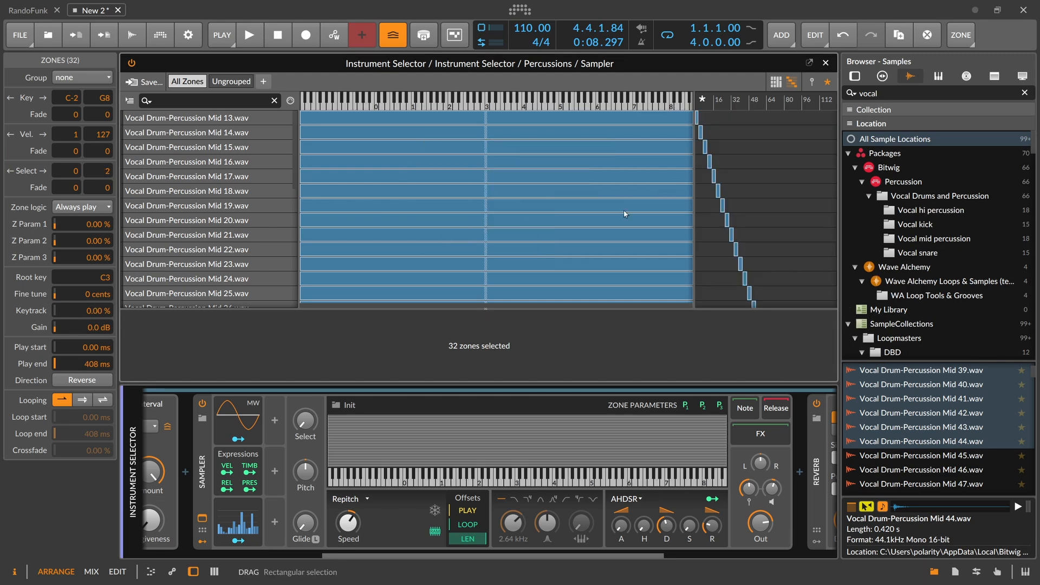
- Randomize the vocal Sampler's 16-step Steps pattern while auditioning the layer, and stop playback
left_click_drag(406, 554, 364, 554)
key("space")
left_click(392, 520)
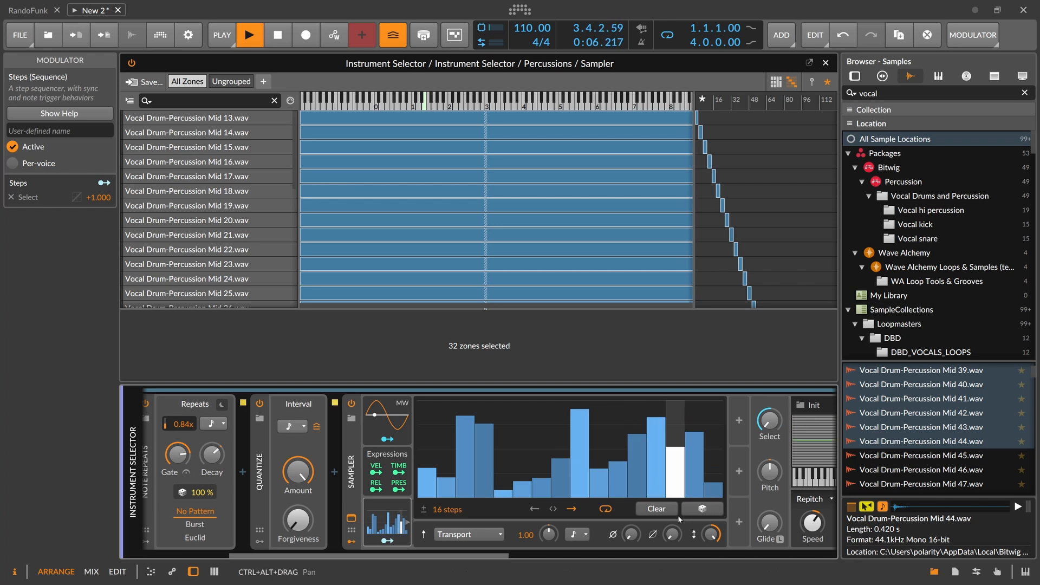
left_click(698, 510)
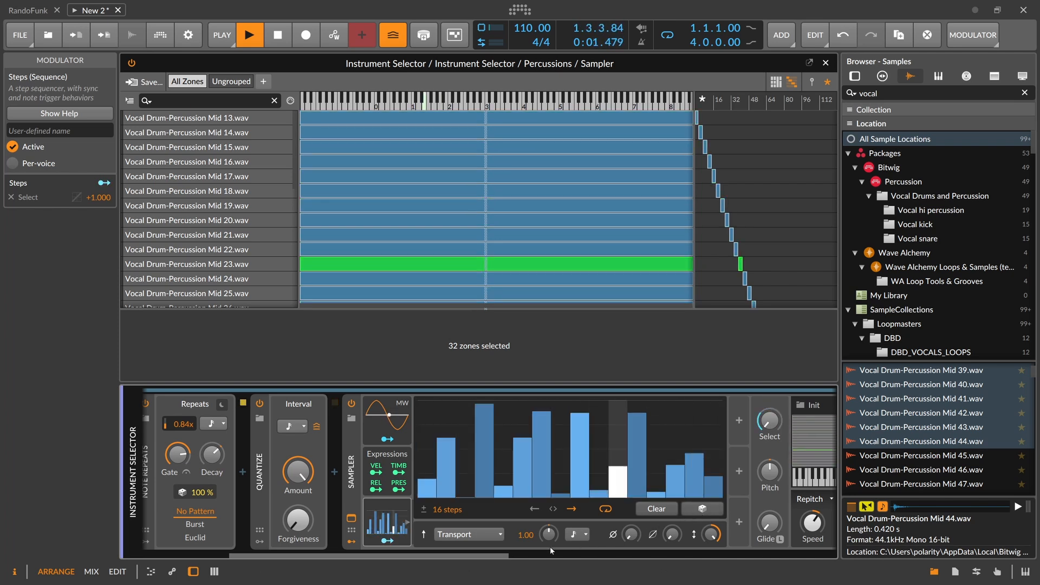
left_click_drag(501, 558, 388, 560)
key("space")
- Activate the Bass layer in the Instrument Selector, audition it briefly and close the Sampler's zone editor
left_click(256, 523)
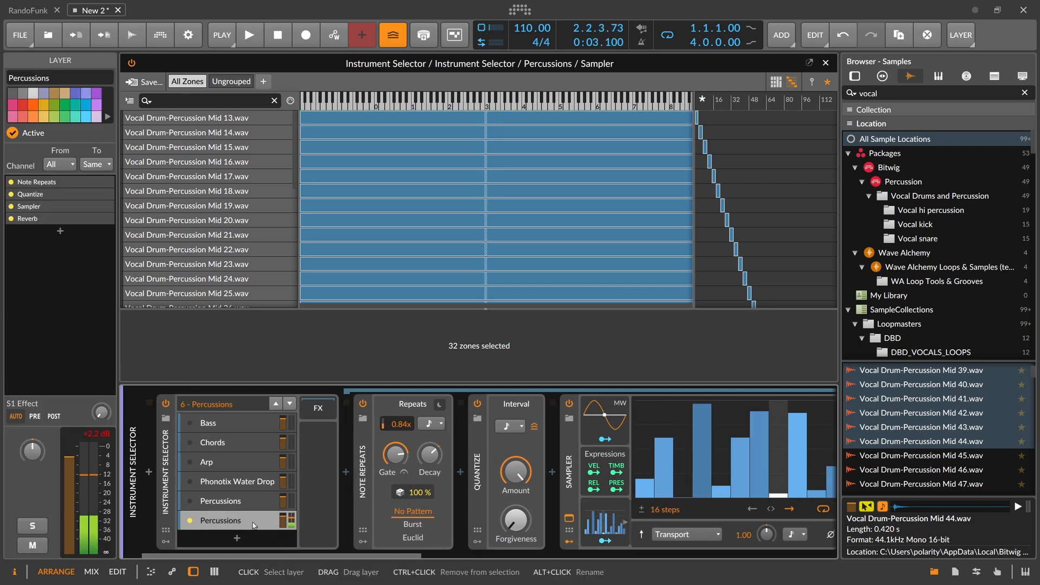
left_click(190, 422)
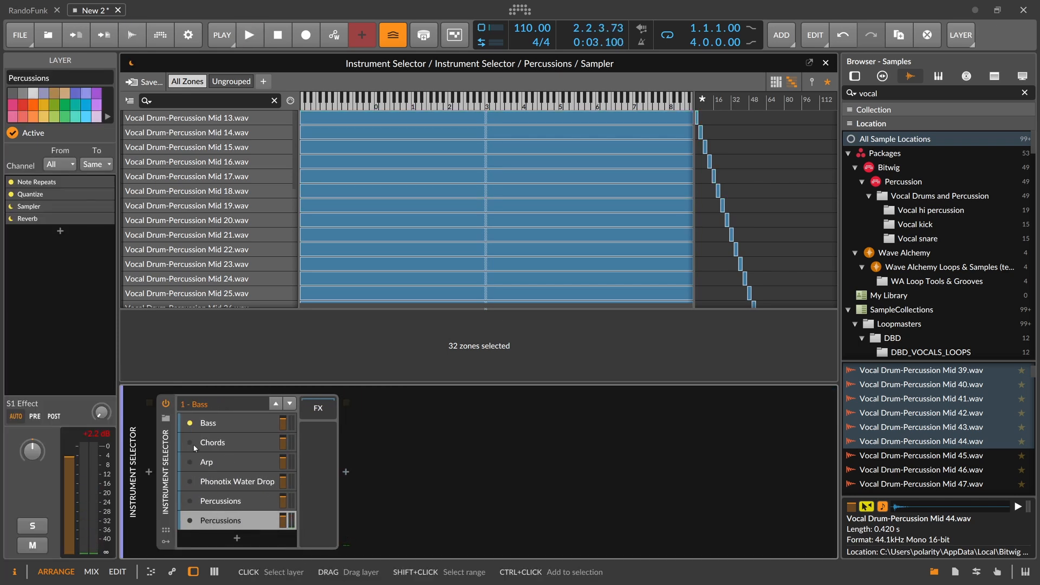
key("space")
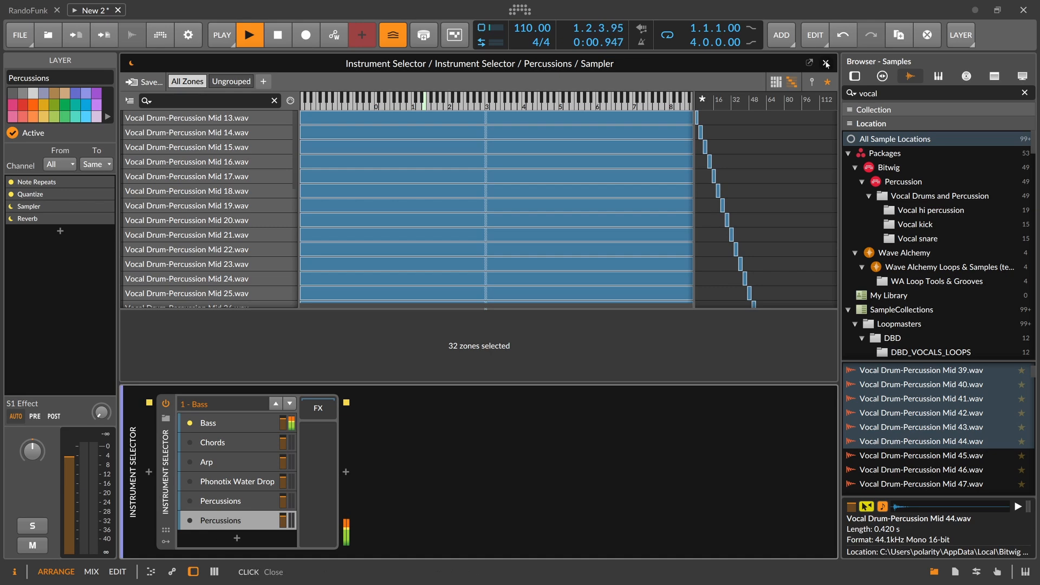
left_click(826, 64)
key("space")
- Add a Steps modulator to the Instrument Selector device
left_click(166, 540)
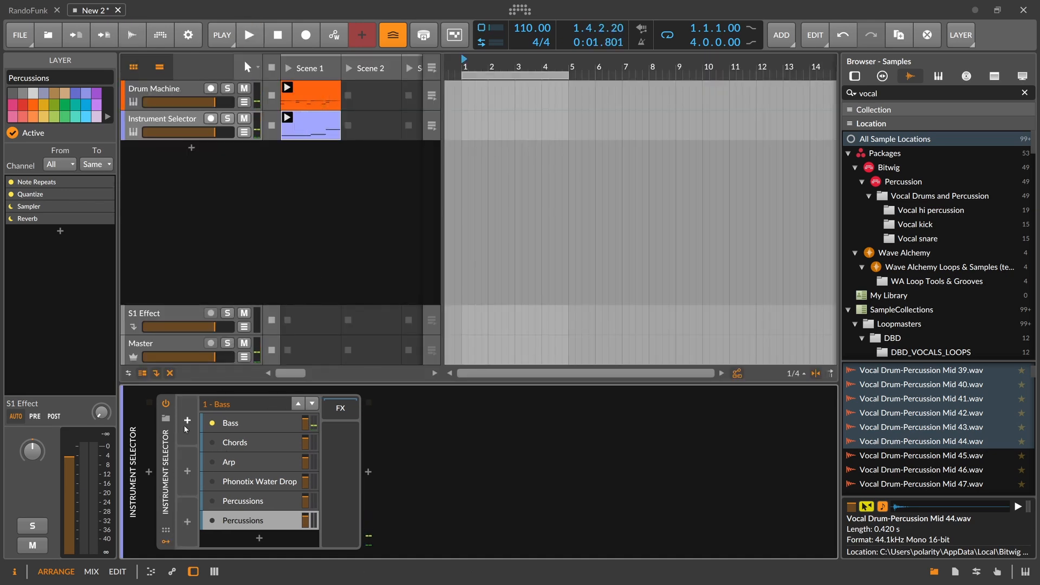
left_click(186, 421)
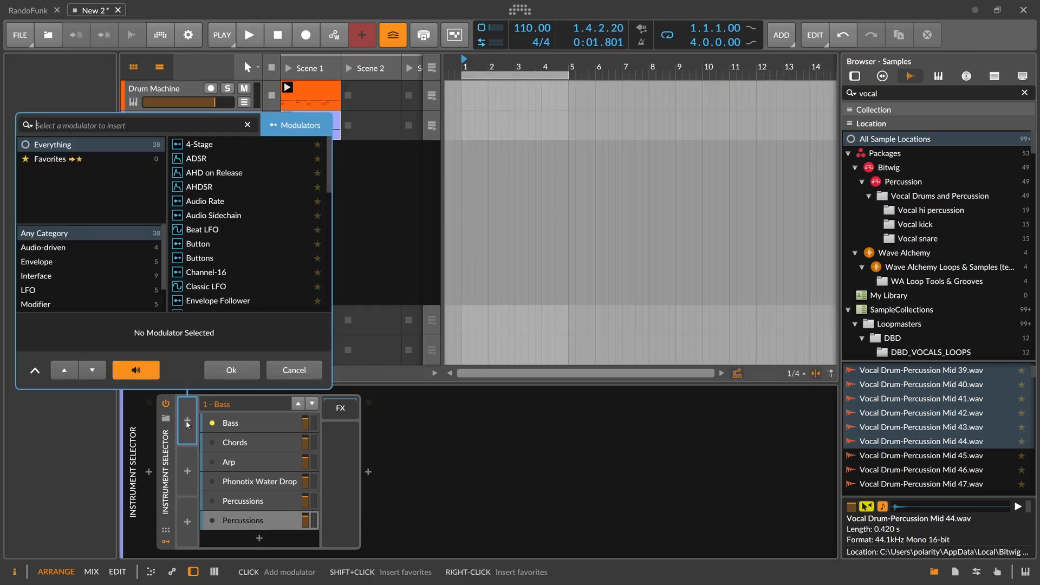
type("step")
key("Down")
key("Return")
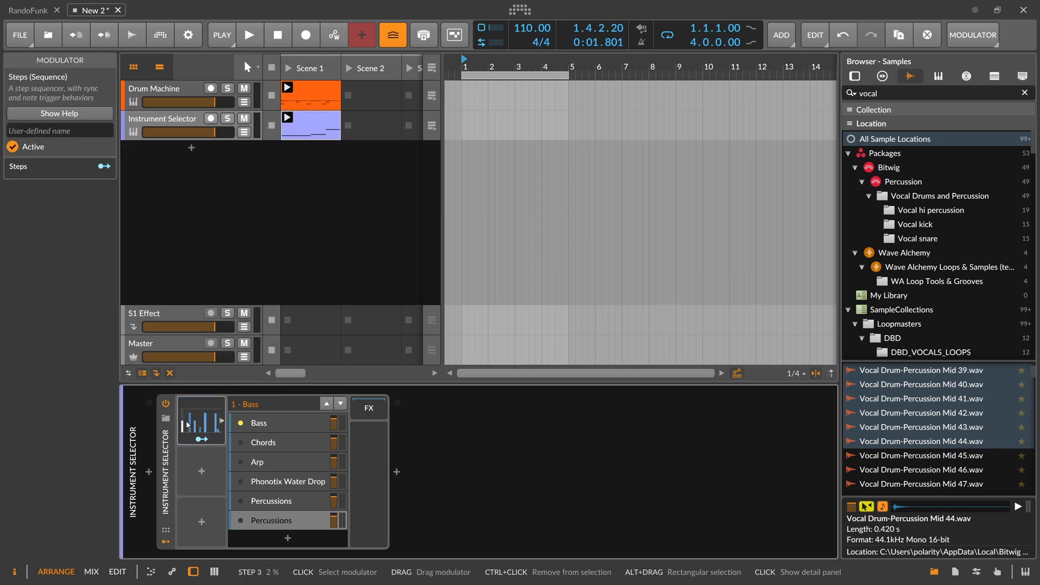
- Map the new Steps modulator to the Instrument Selector's layer Index with an amount of +5.000
left_click(202, 439)
left_click_drag(264, 408, 264, 358)
left_click(206, 439)
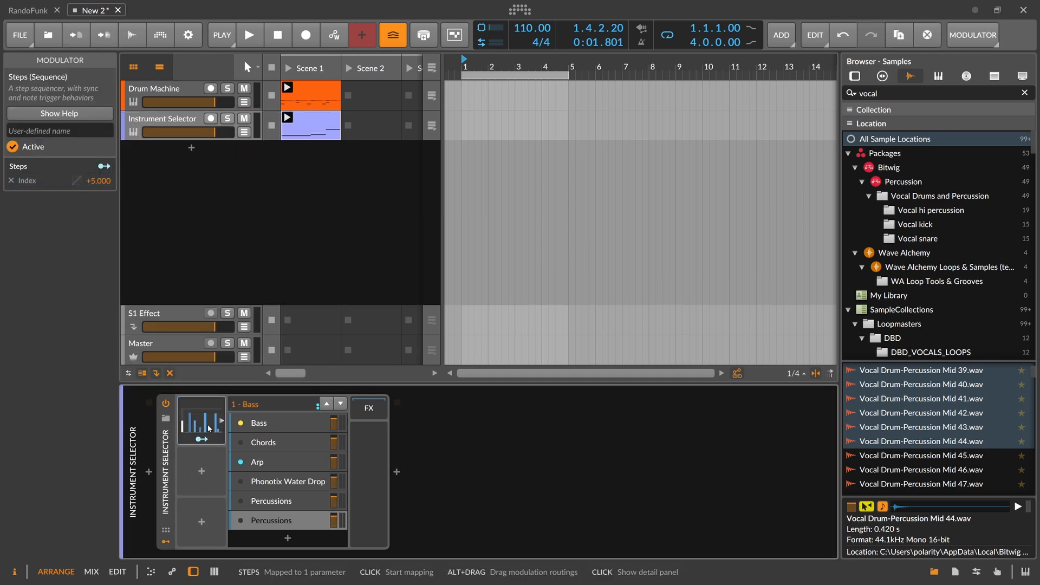
- Generate a random 16-step pattern in the Instrument Selector's Steps modulator and collapse its editor
left_click(208, 430)
left_click(513, 506)
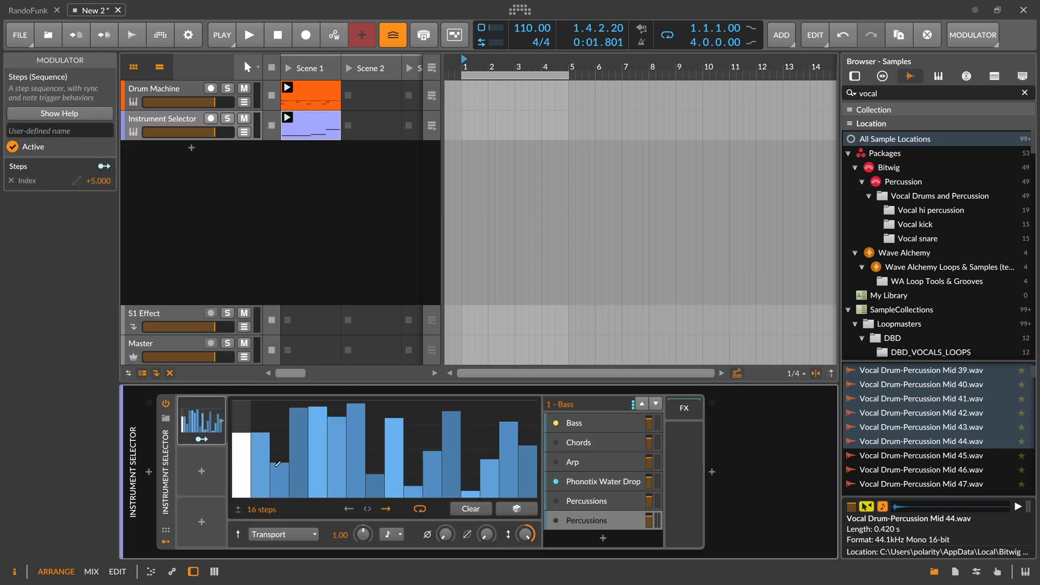
left_click(214, 425)
left_click(209, 426)
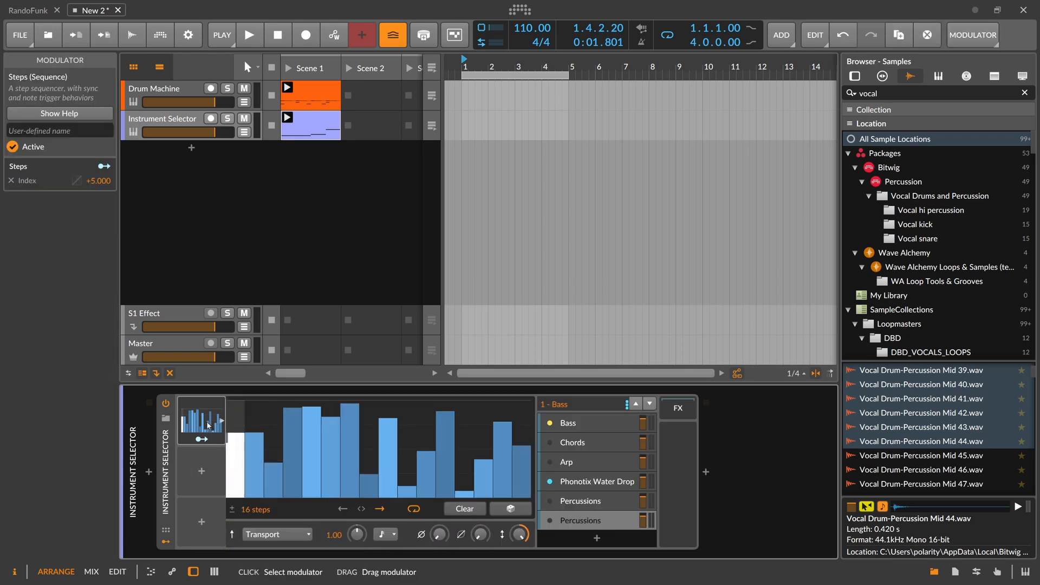
left_click(209, 426)
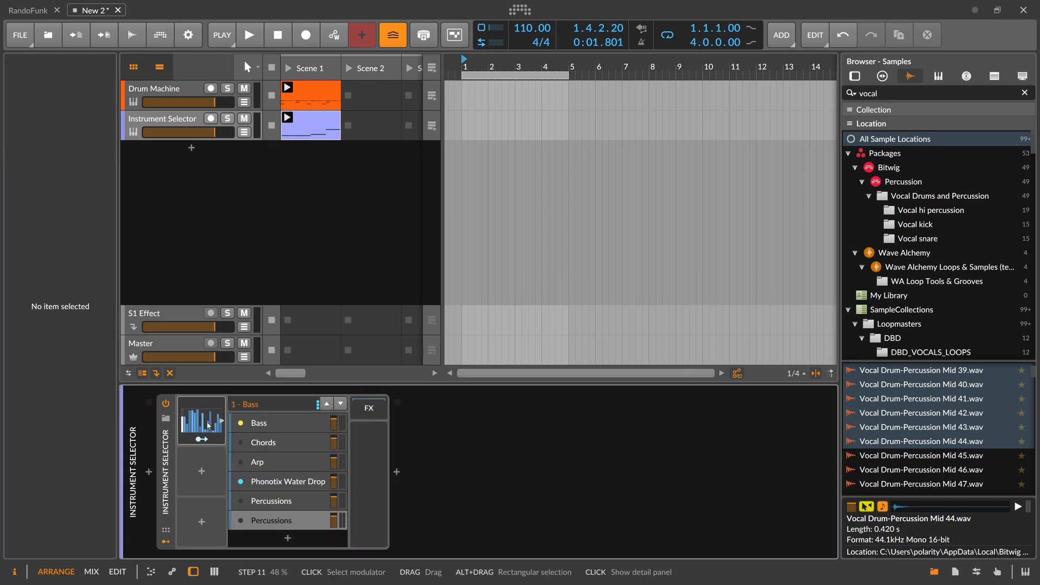
- Audition the step-driven layer switching and reopen the Steps editor
key("space")
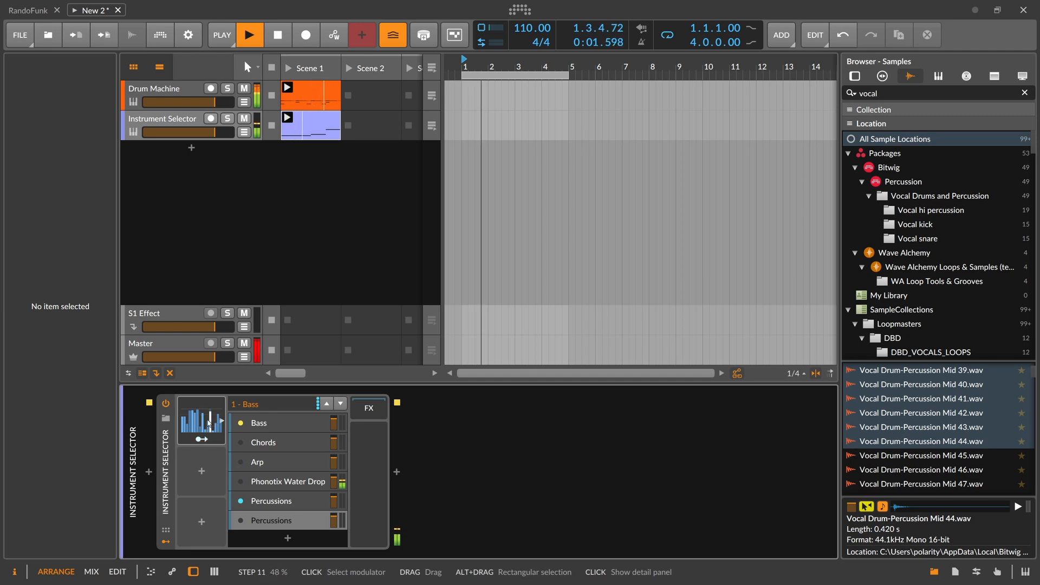
left_click(210, 424)
key("space")
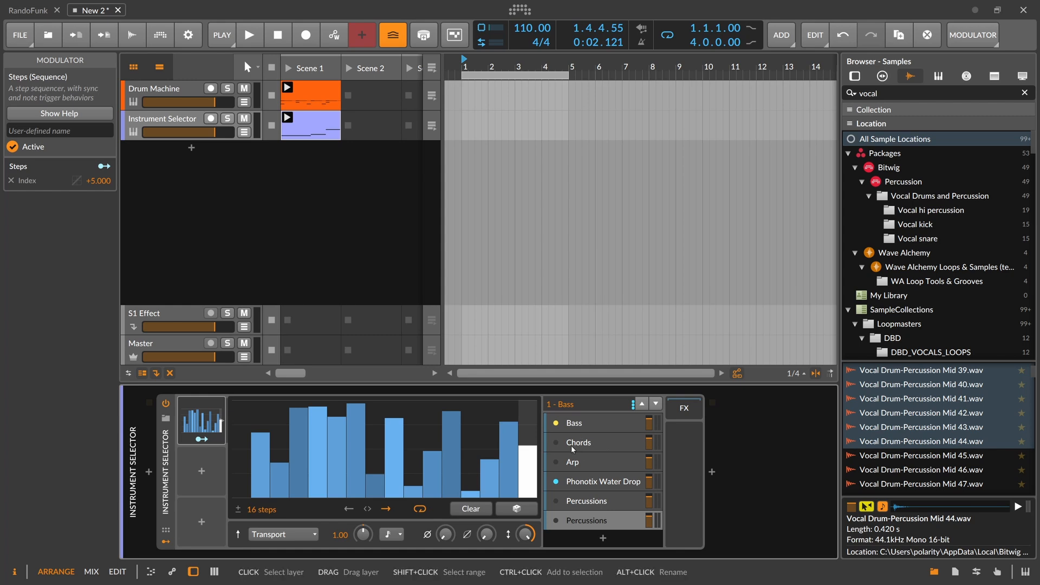
- View the notes in the Instrument Selector's Scene 1 clip, return to its device chain and restart playback
double_click(334, 130)
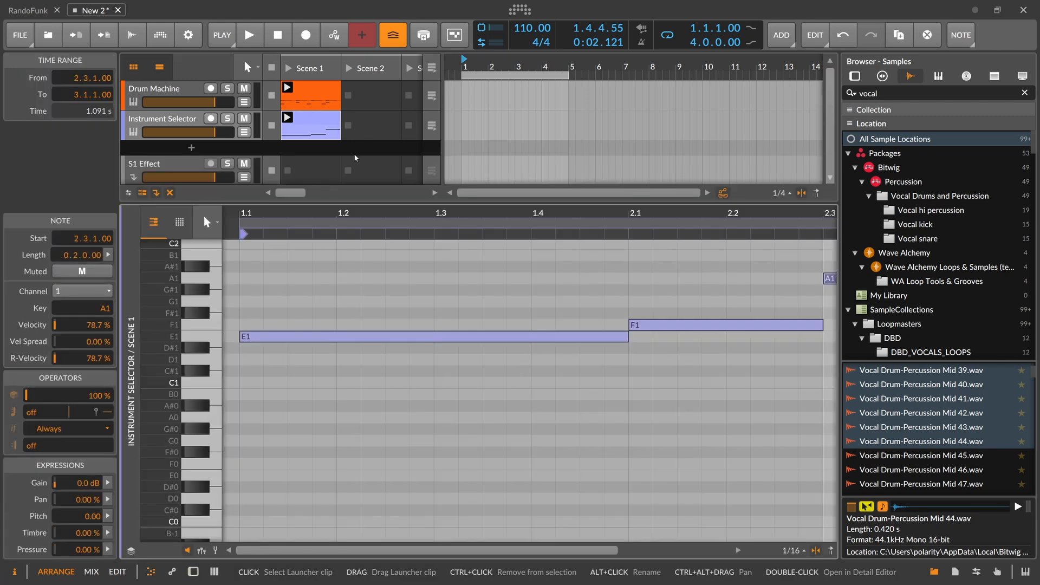
double_click(194, 119)
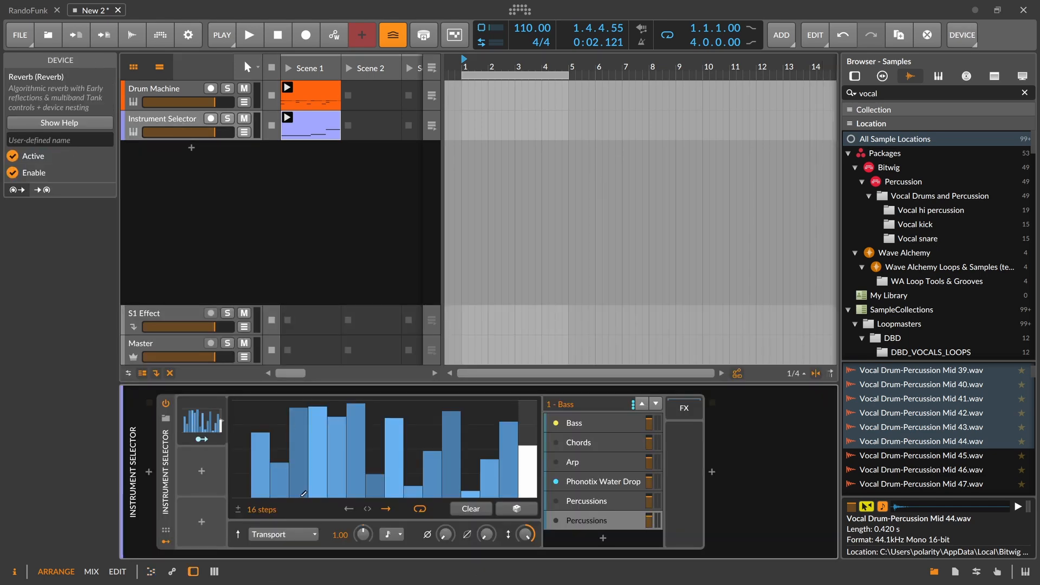
key("space")
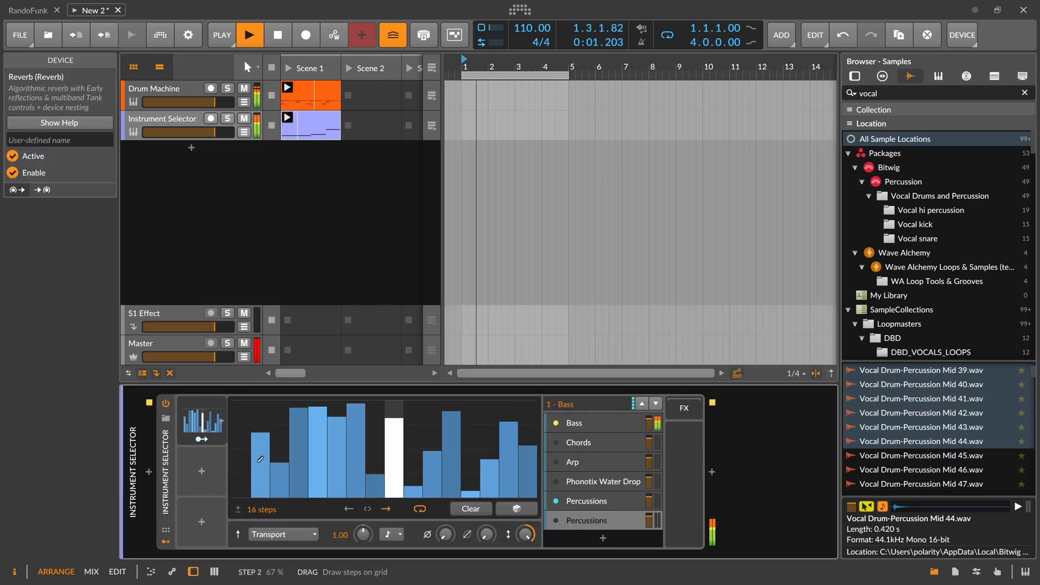
- Stop playback and insert a Note Repeats device before the Instrument Selector in its track's chain
key("space")
left_click(149, 472)
type("repe")
key("Down")
key("Return")
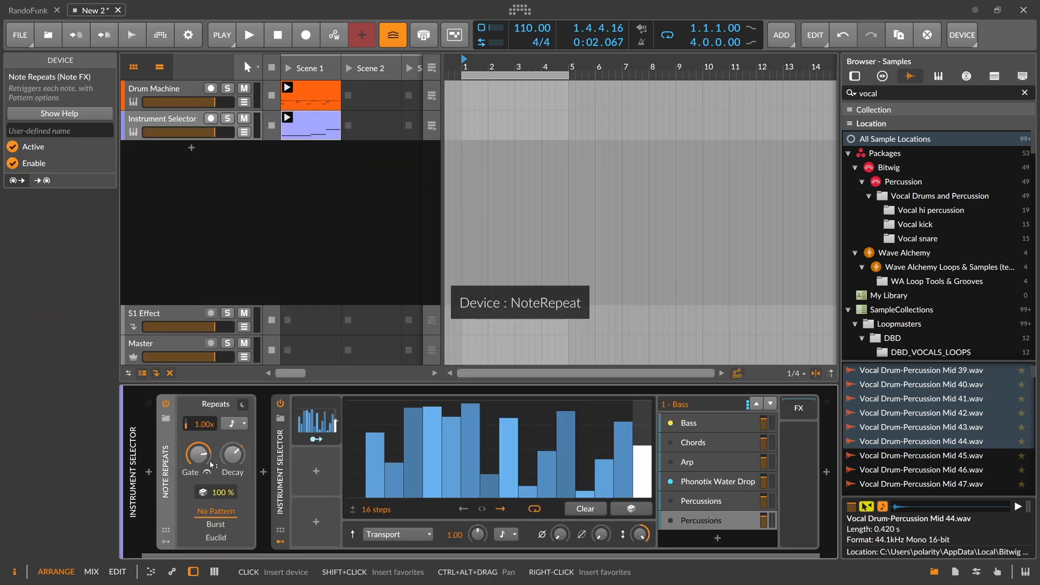
- Try the repeat operator at counts of 7 and 6 on the Scene 1 clip's E1 note, switch it off and return to the devices
double_click(295, 137)
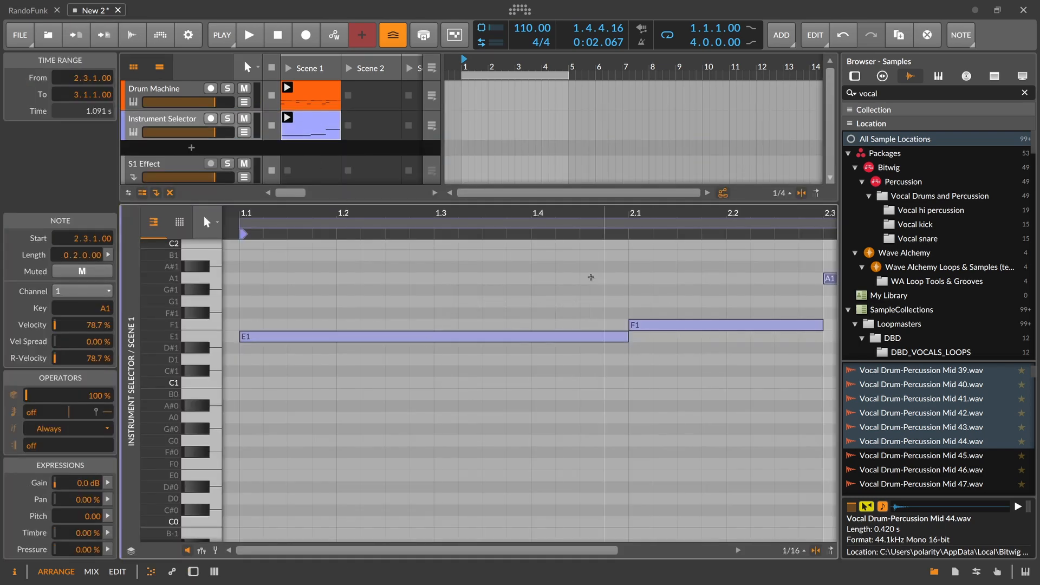
left_click_drag(548, 216, 546, 271)
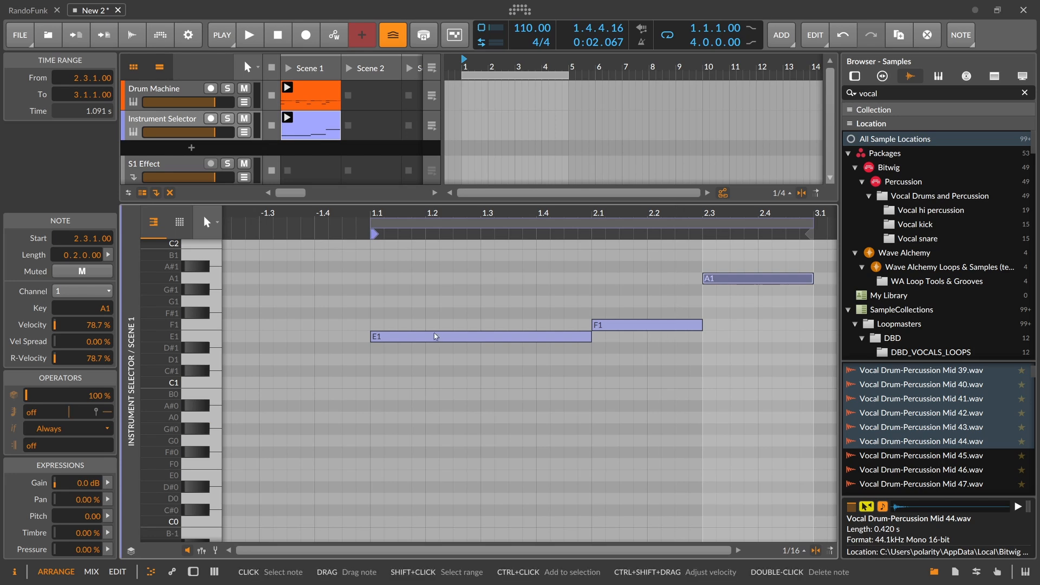
left_click_drag(433, 320, 413, 399)
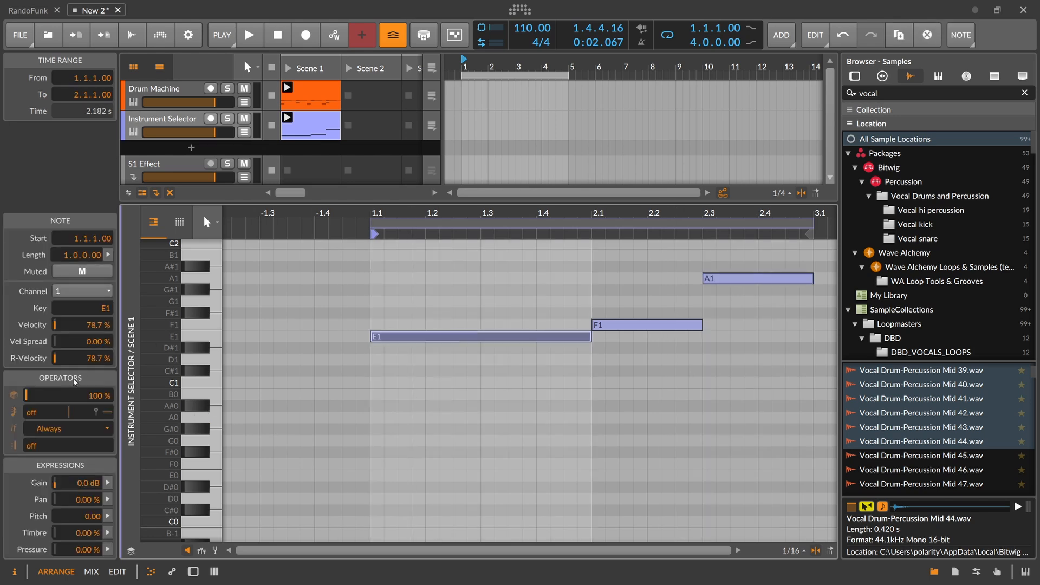
left_click_drag(46, 412, 46, 395)
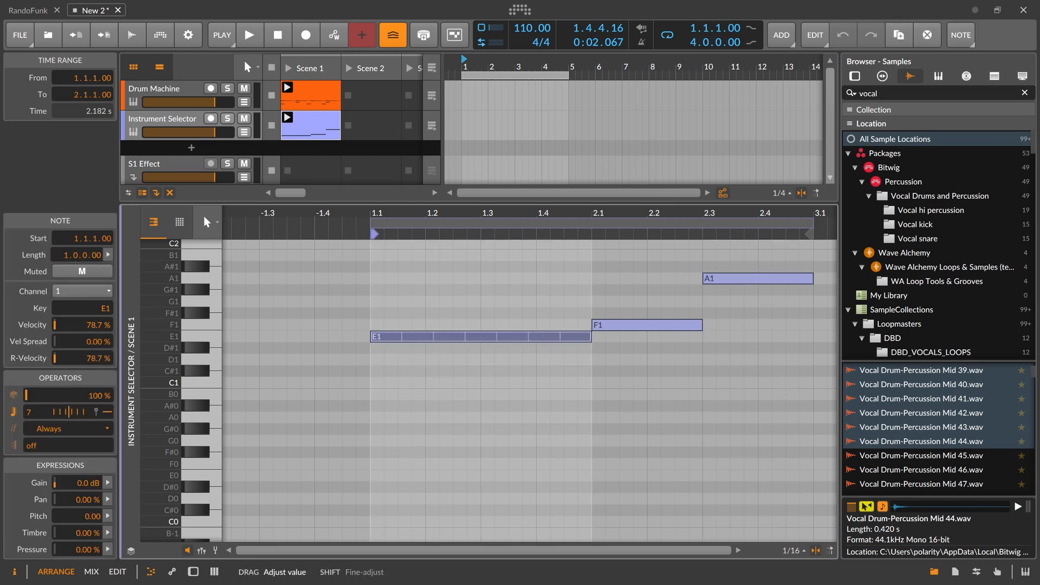
left_click_drag(39, 412, 39, 421)
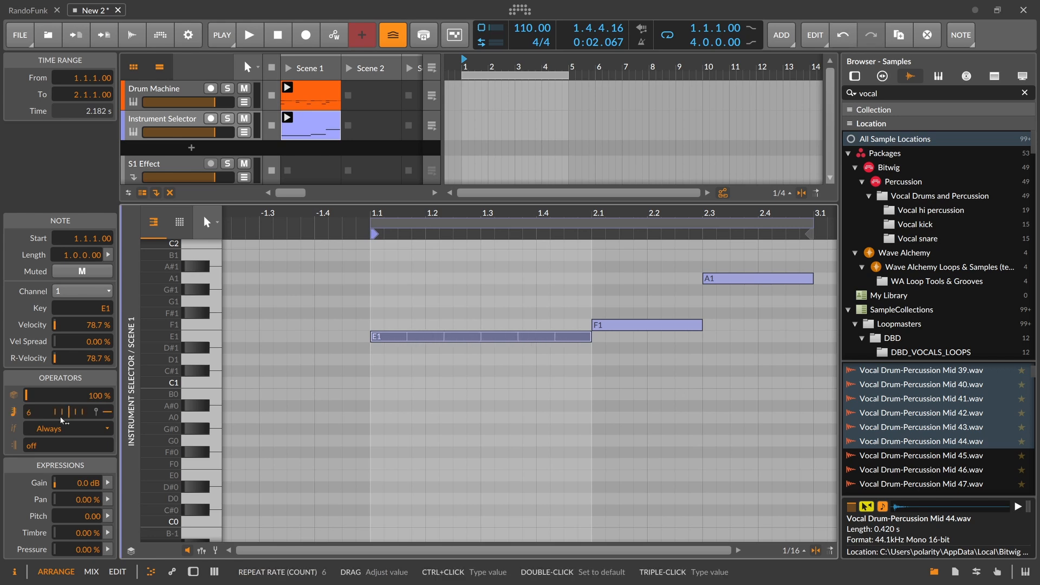
left_click_drag(462, 322, 531, 406)
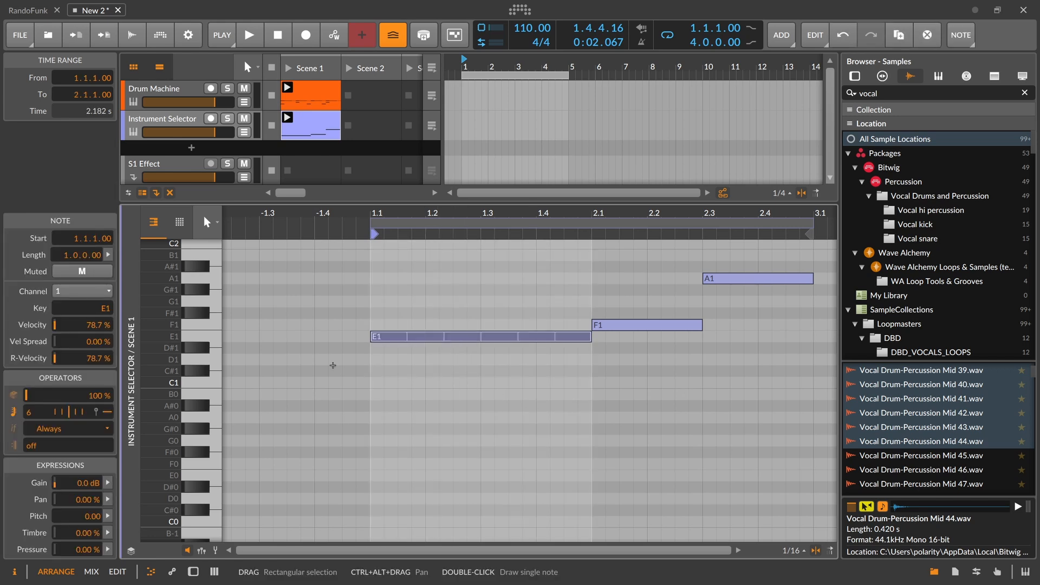
left_click_drag(39, 413, 39, 423)
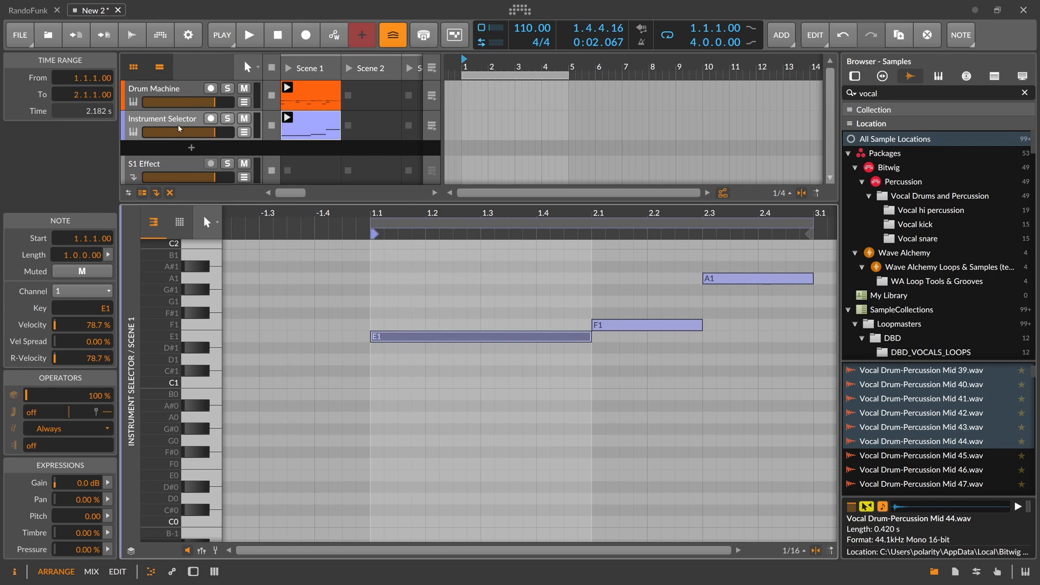
key("d")
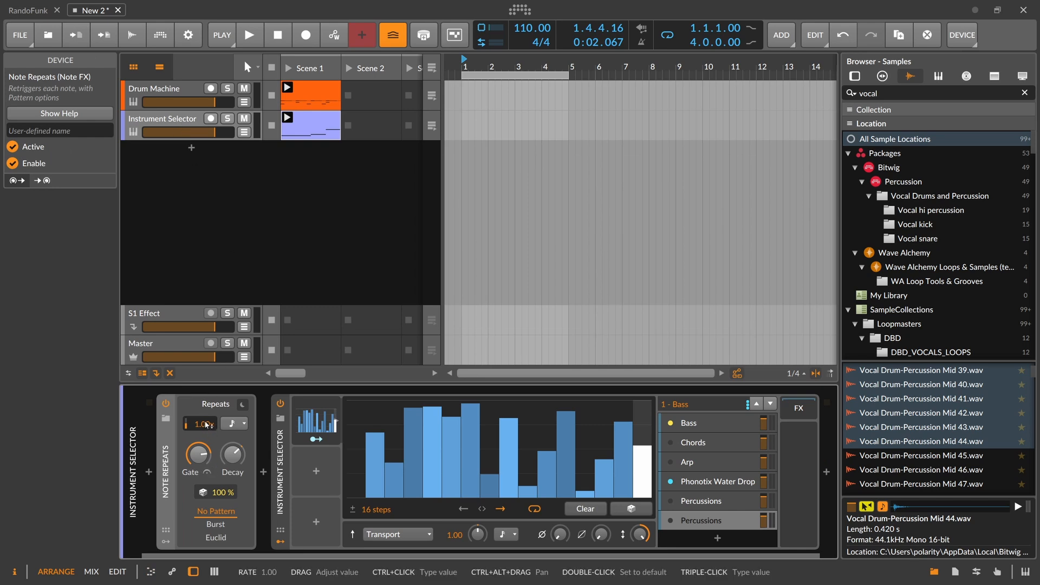
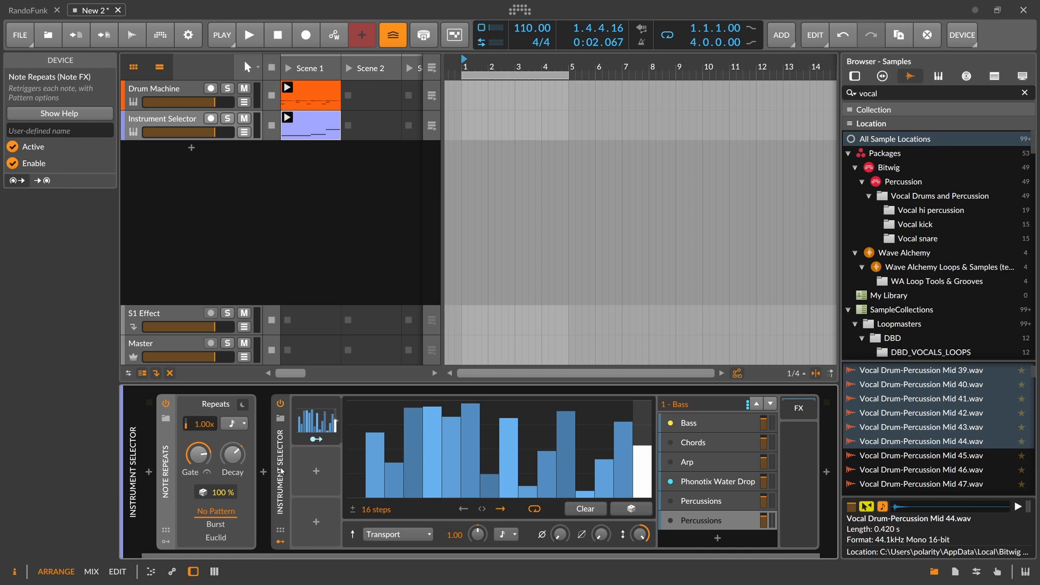
- Set steps 1, 10 and 13 of the Instrument Selector's Steps modulator to 0% during playback, and stop playback
left_click(314, 435)
key("space")
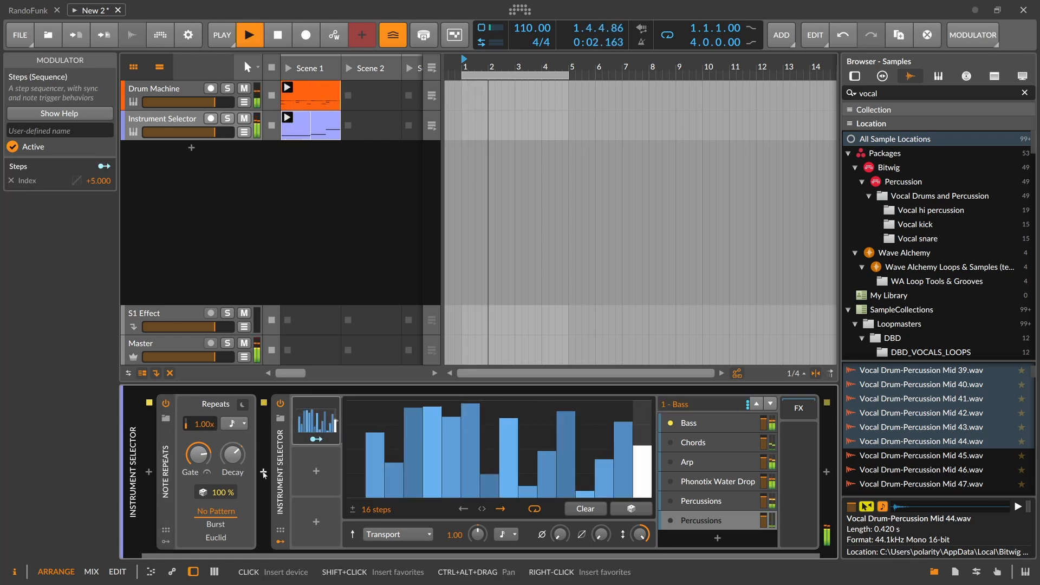
left_click(355, 480)
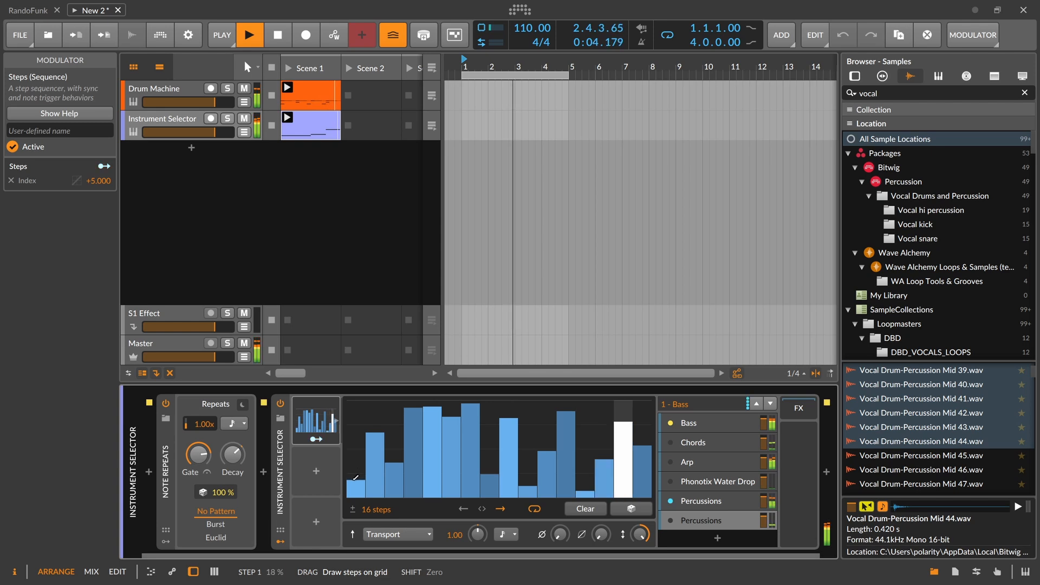
left_click_drag(355, 479, 353, 505)
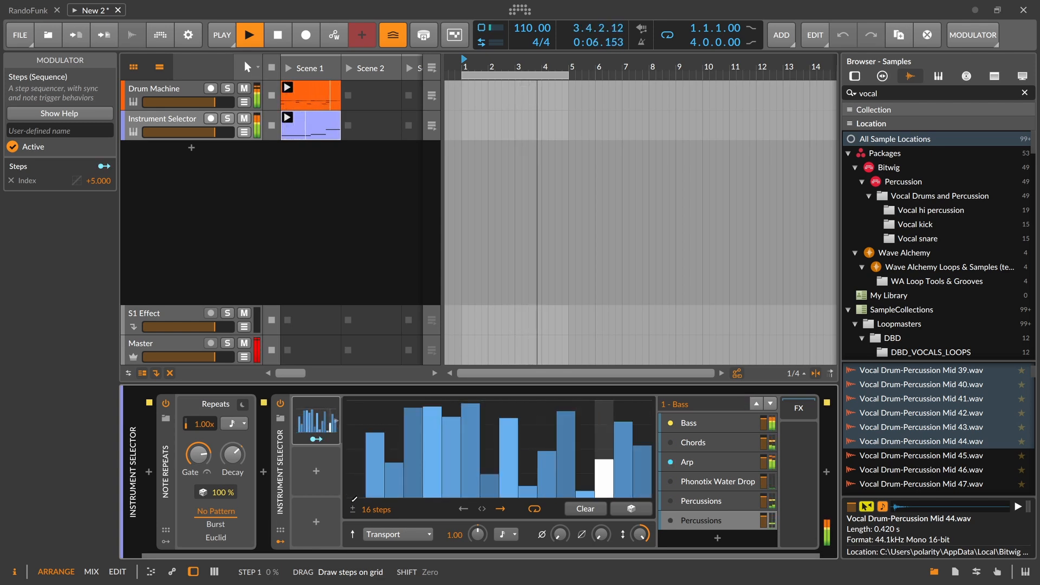
mouse_move(528, 491)
left_mouse_down()
mouse_move(527, 504)
mouse_move(585, 504)
left_mouse_up()
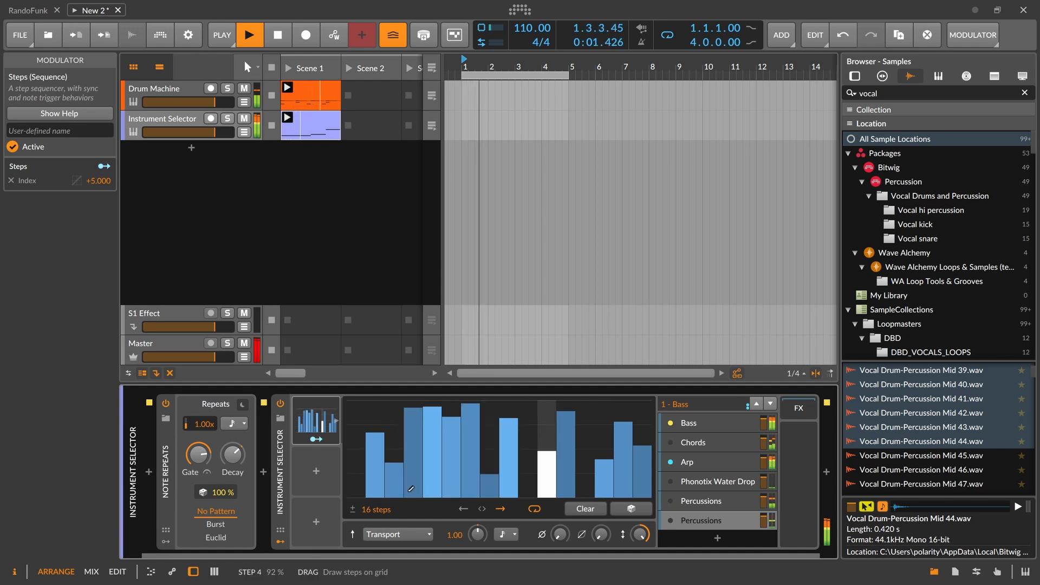
key("space")
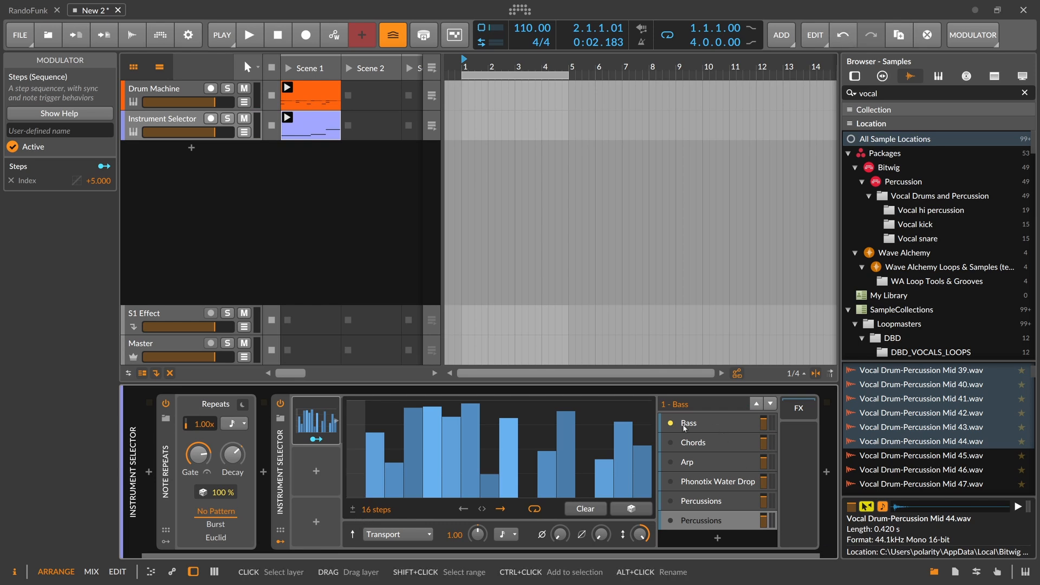
- Lower steps 6 and 15 of the Steps modulator to 0% and restart playback
left_click_drag(452, 490, 454, 535)
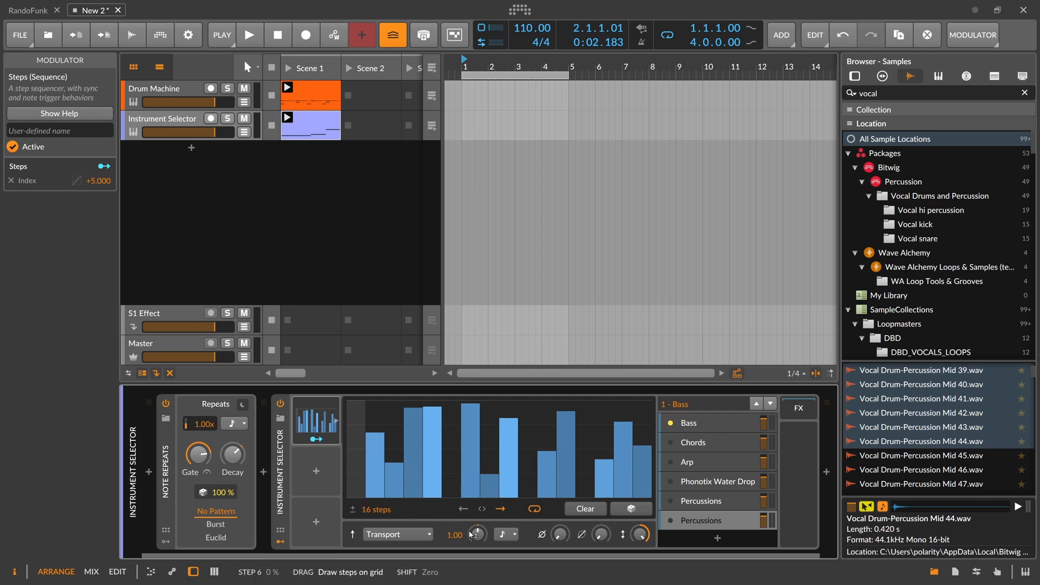
left_click_drag(622, 449, 624, 503)
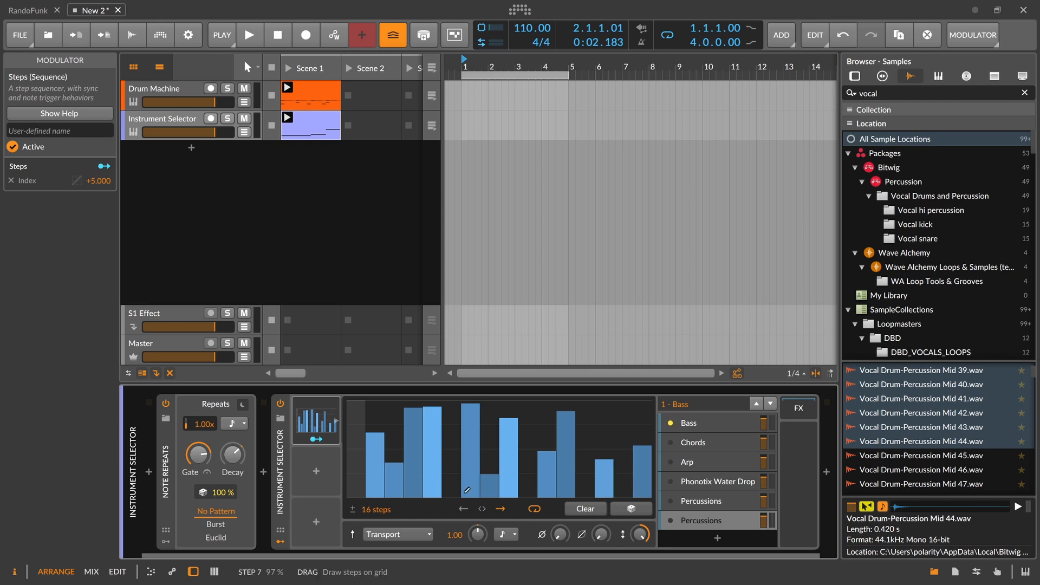
key("space")
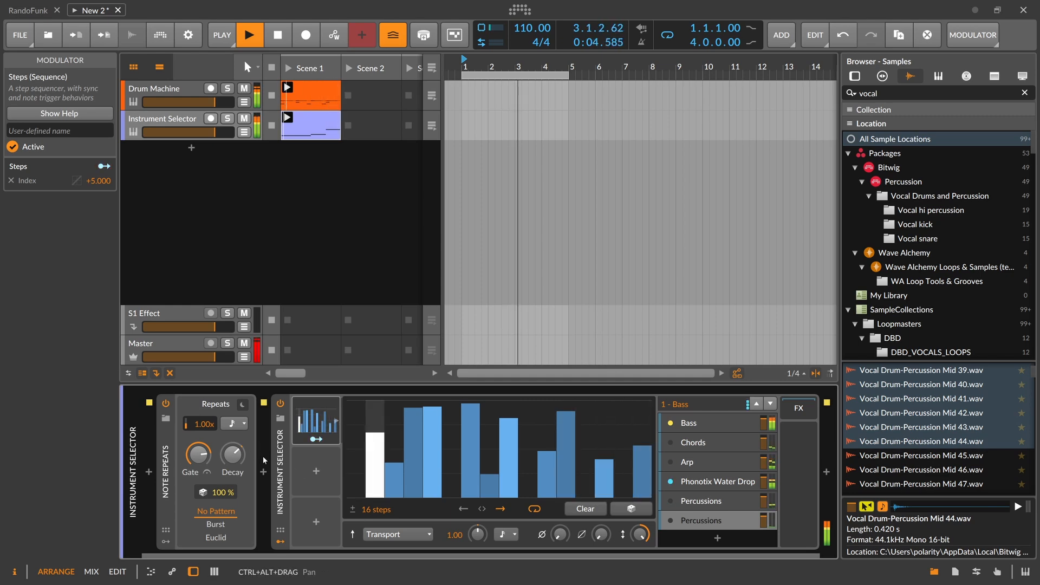
- Insert a Quantize device between Note Repeats and the Instrument Selector, and set the Note Repeats rate to 1.91x
key("space")
left_click(263, 471)
type("quantize")
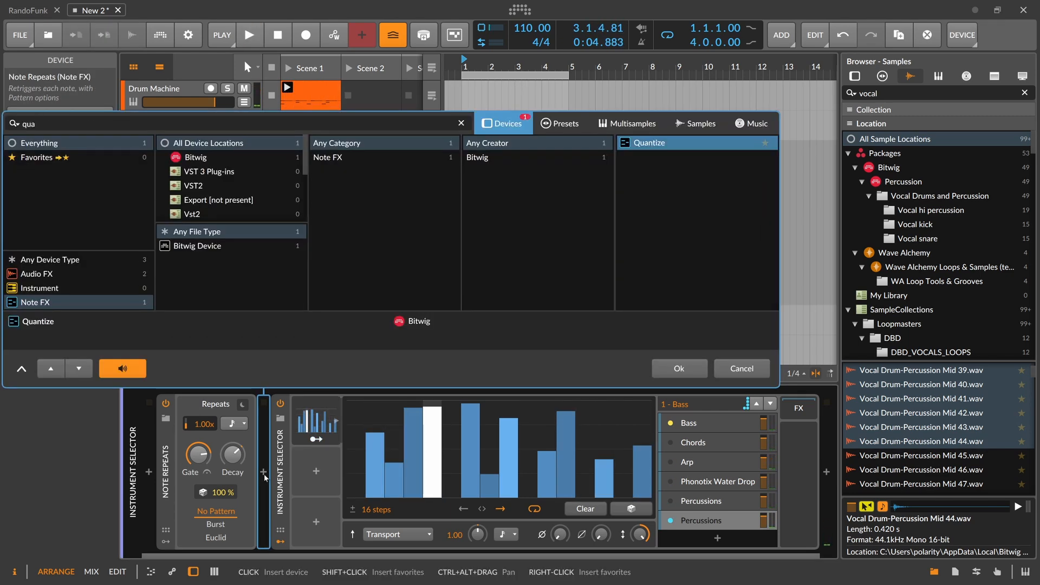
key("Return")
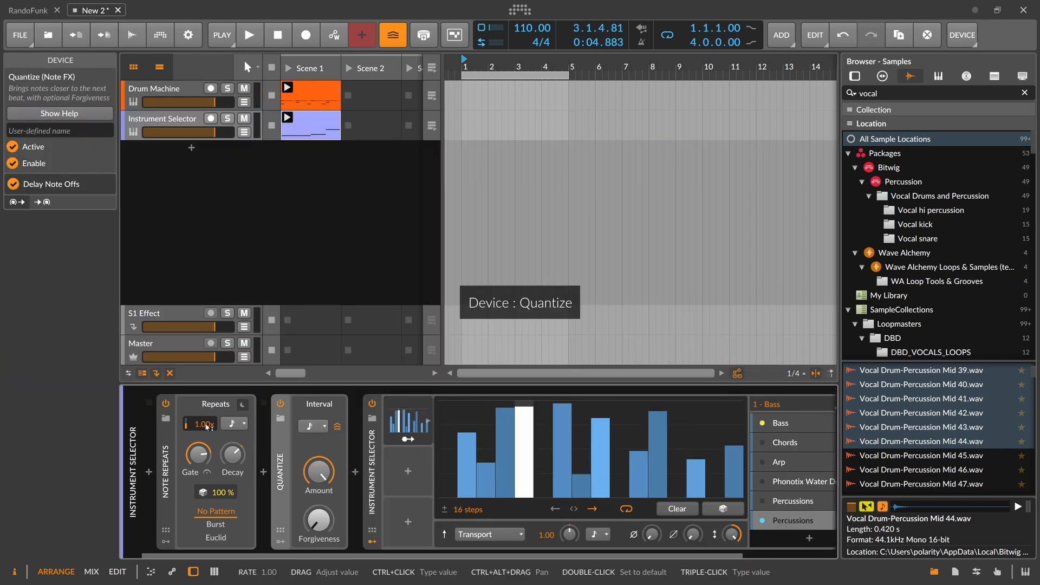
mouse_move(206, 428)
left_mouse_down()
mouse_move(204, 417)
mouse_move(203, 433)
left_mouse_up()
key("space")
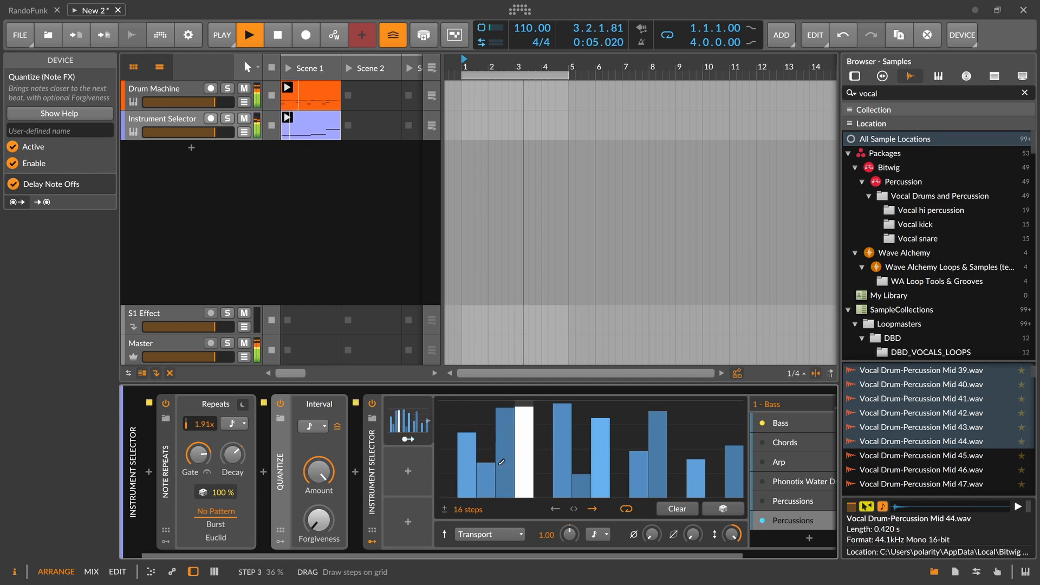
- Generate a new random pattern in the Steps modulator and set its step 1 to 0%
left_click_drag(346, 555, 448, 558)
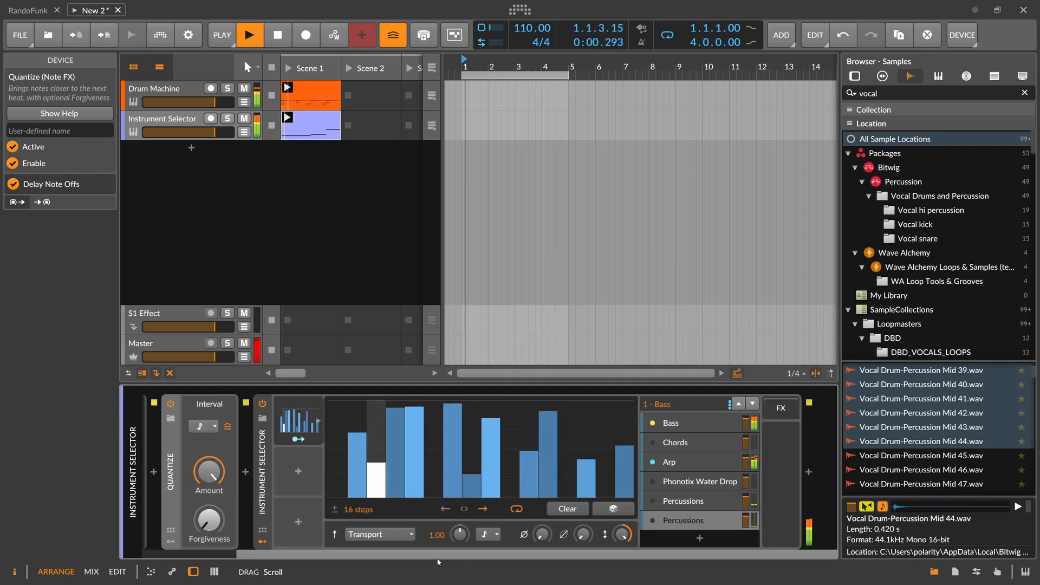
left_click_drag(343, 482, 341, 501)
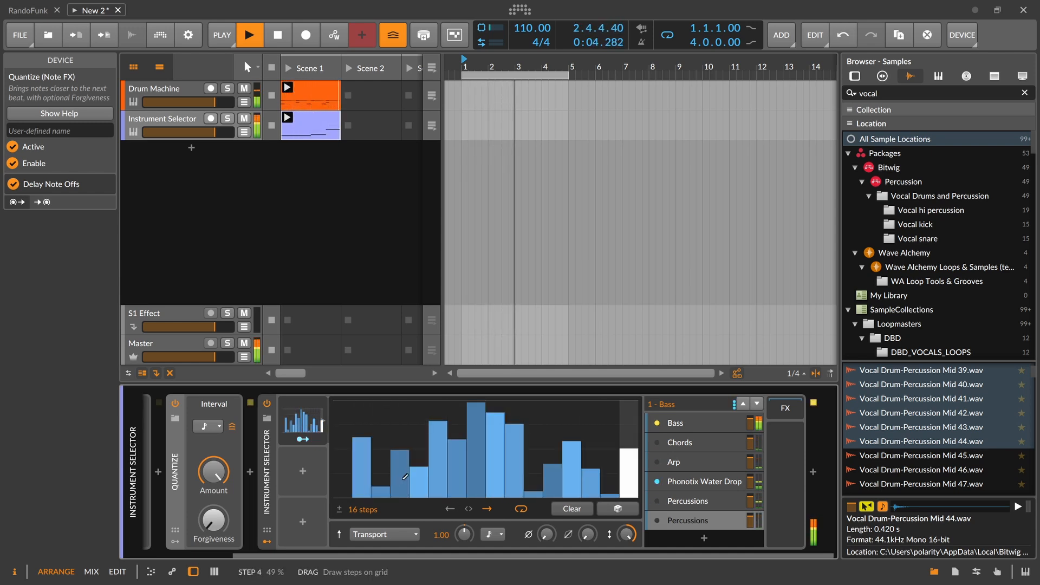
- Examine the Chords layer's device chain, return to the start of the track's chain and stop playback
left_click(675, 443)
scroll(549, 544, "down", 10)
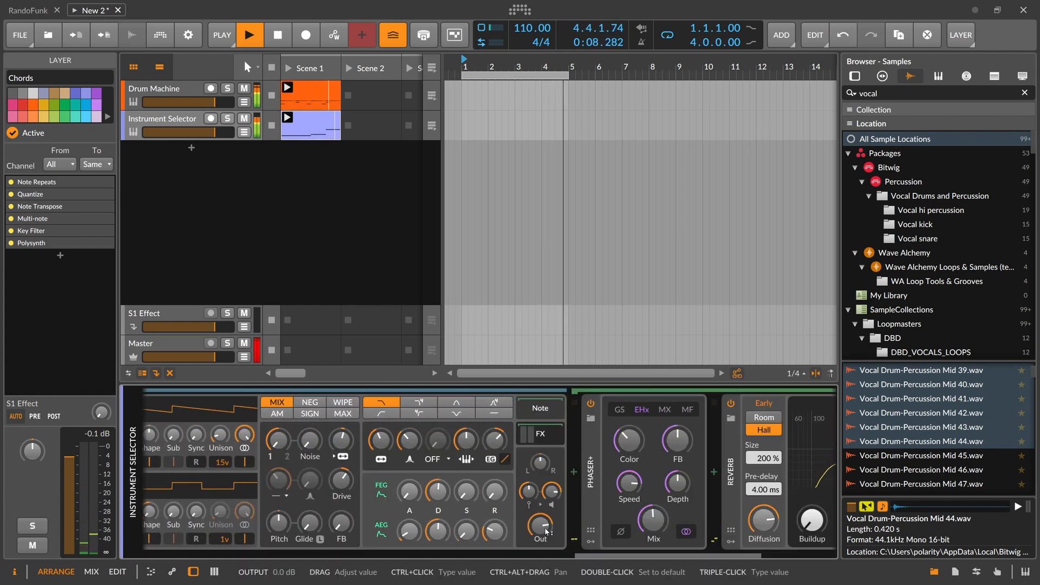
scroll(449, 551, "up", 10)
scroll(448, 551, "up", 10)
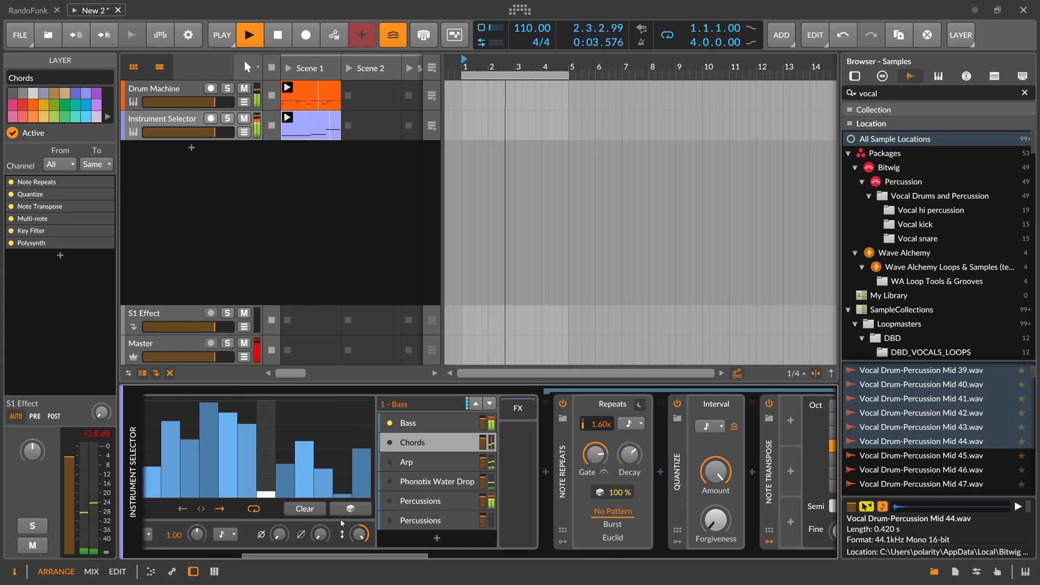
left_click_drag(351, 555, 239, 555)
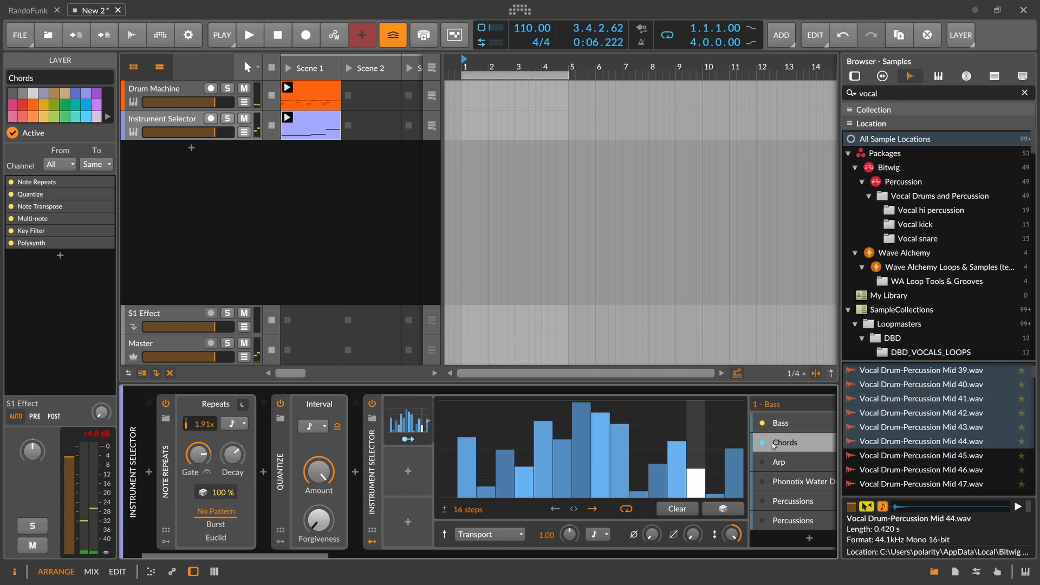
- Select the Instrument Selector track and open the Instrument Selector's FX chain
left_click(187, 132)
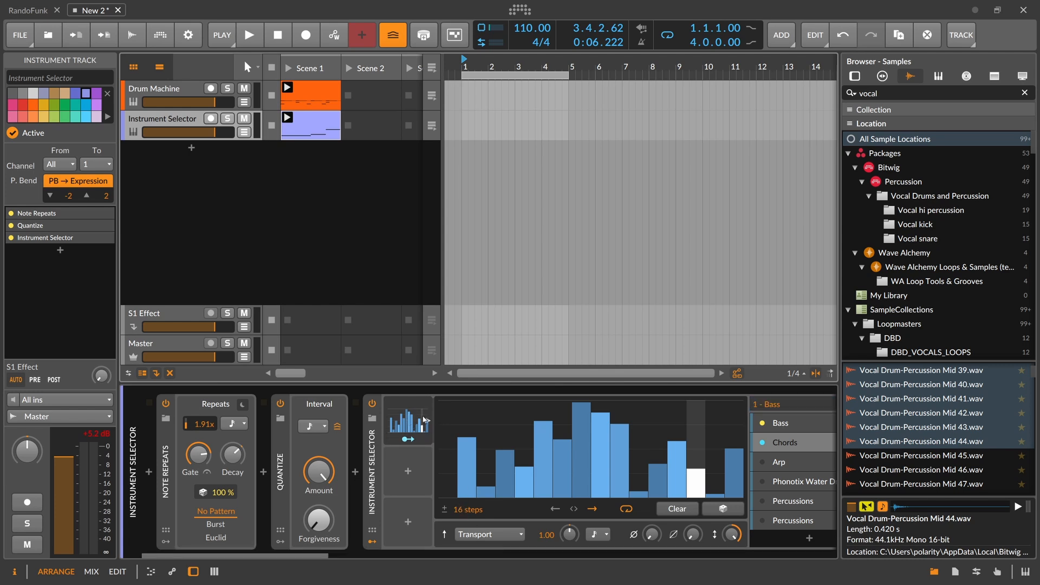
left_click(332, 553)
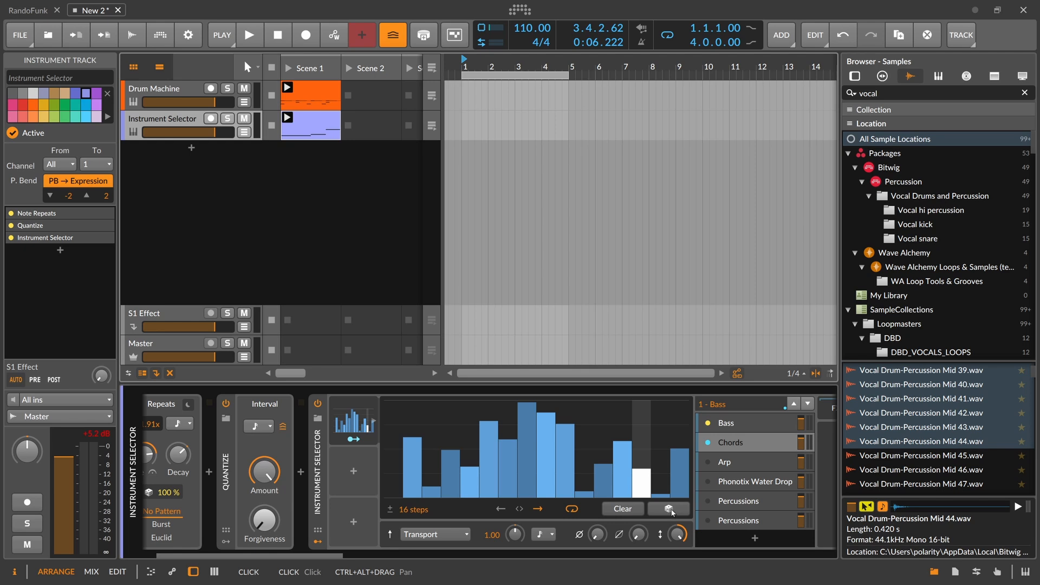
left_click_drag(335, 555, 380, 556)
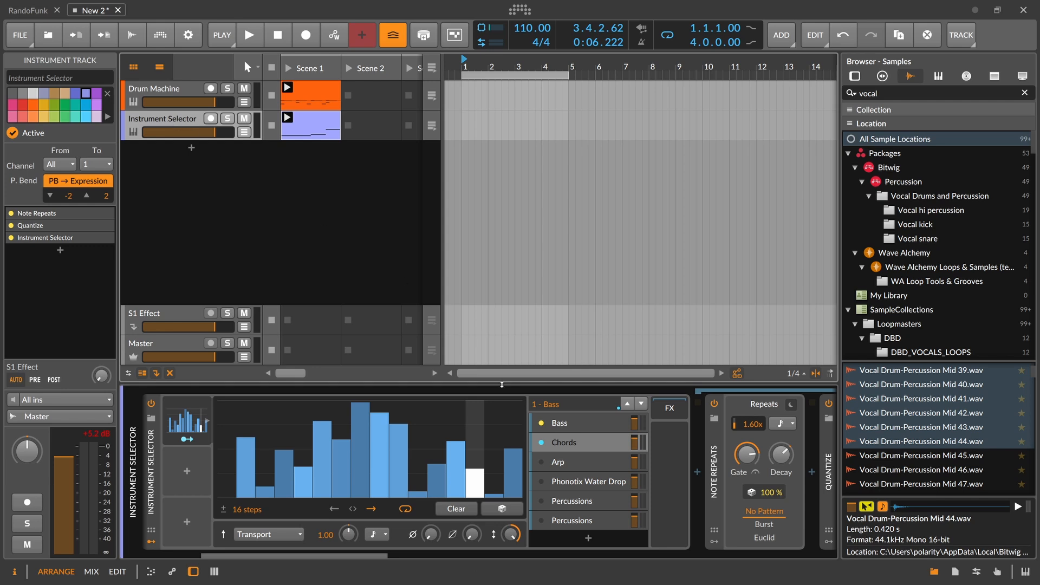
left_click_drag(384, 555, 439, 555)
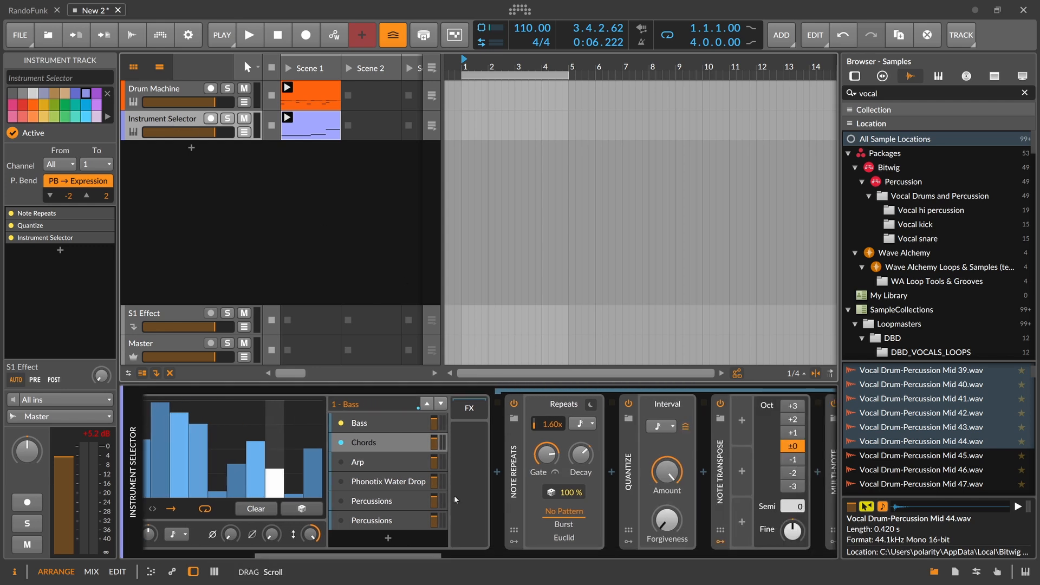
left_click(470, 410)
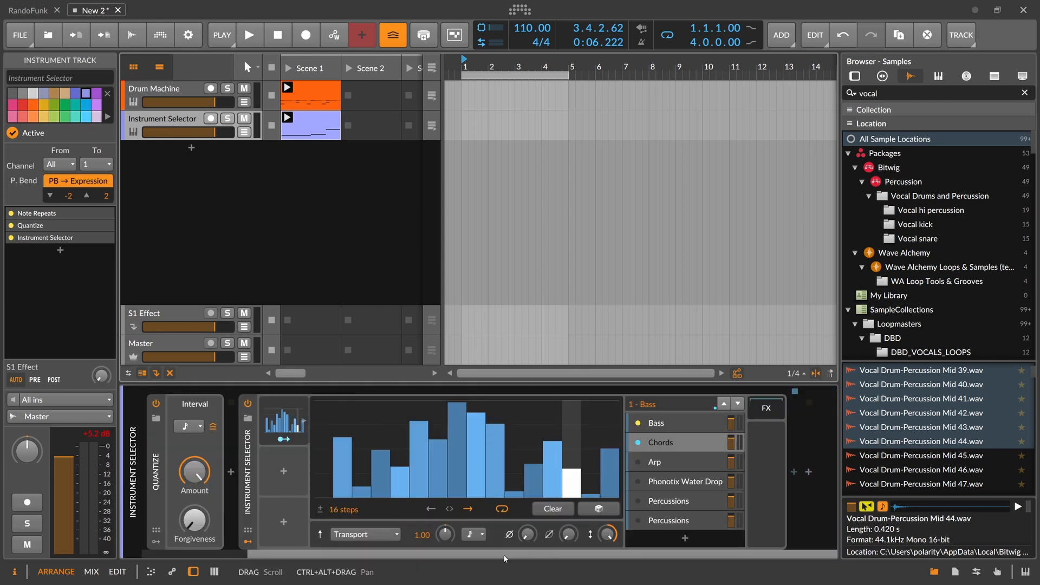
- Search all device types for iZotope plug-ins and insert Ozone 8 after the Instrument Selector
left_click(807, 473)
type("oz")
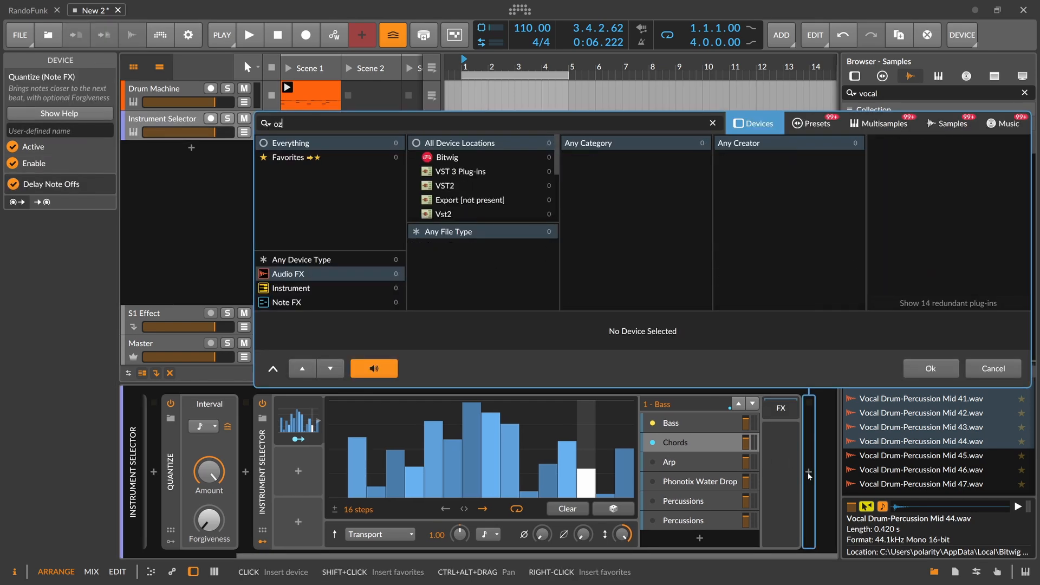
left_click(358, 261)
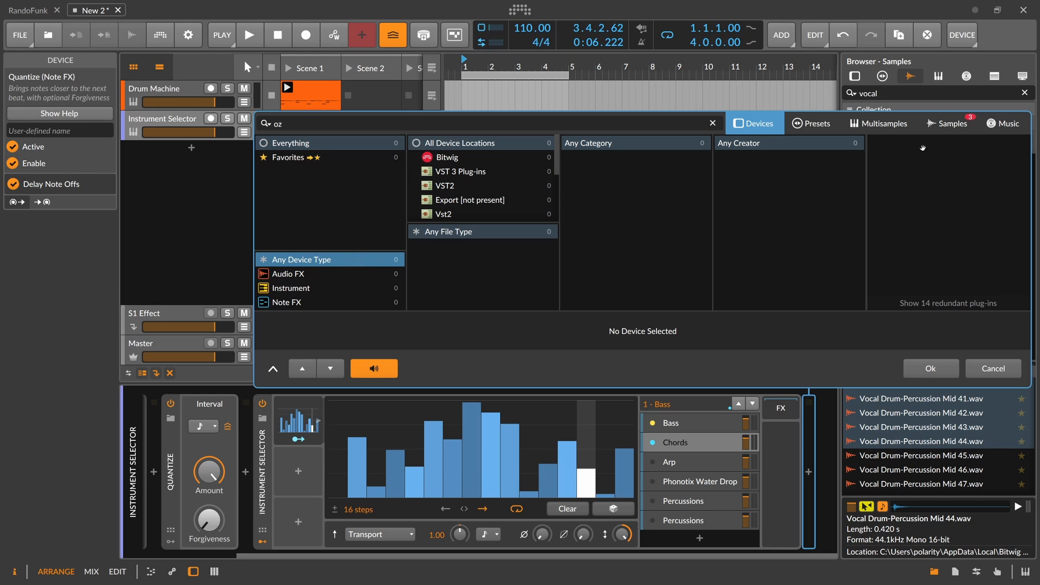
left_click(458, 145)
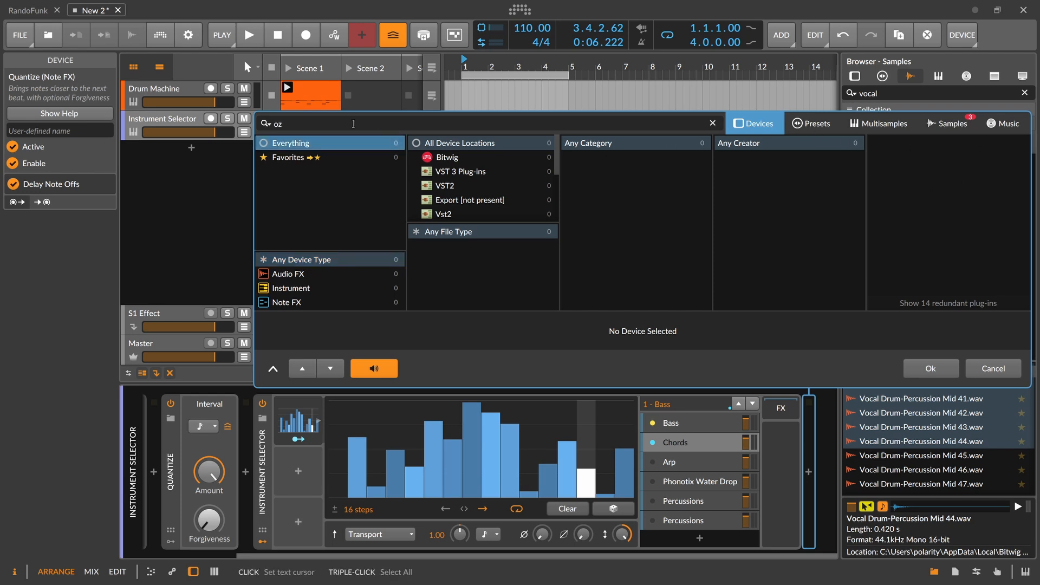
key("BackSpace")
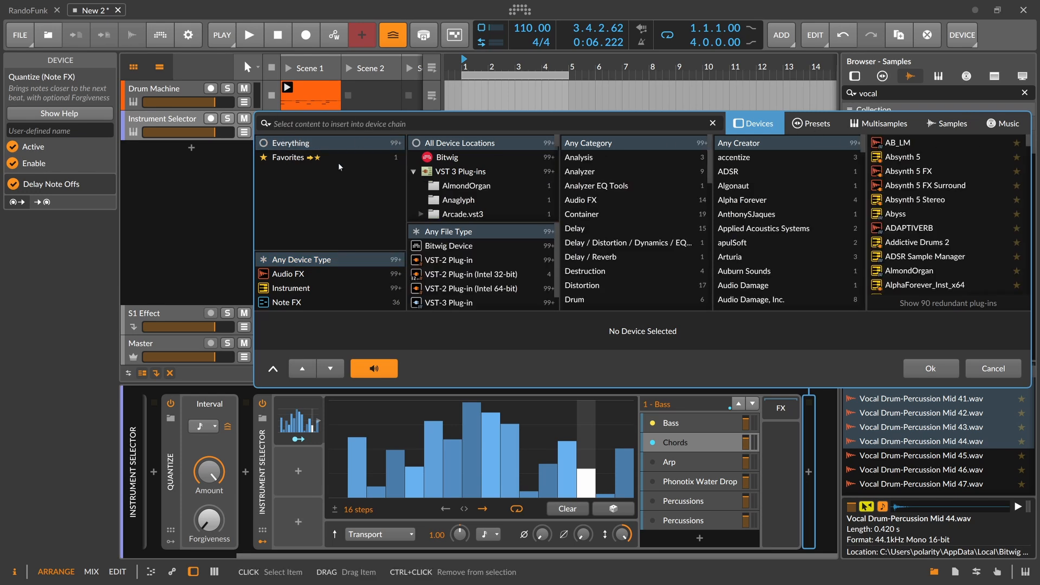
type("iz")
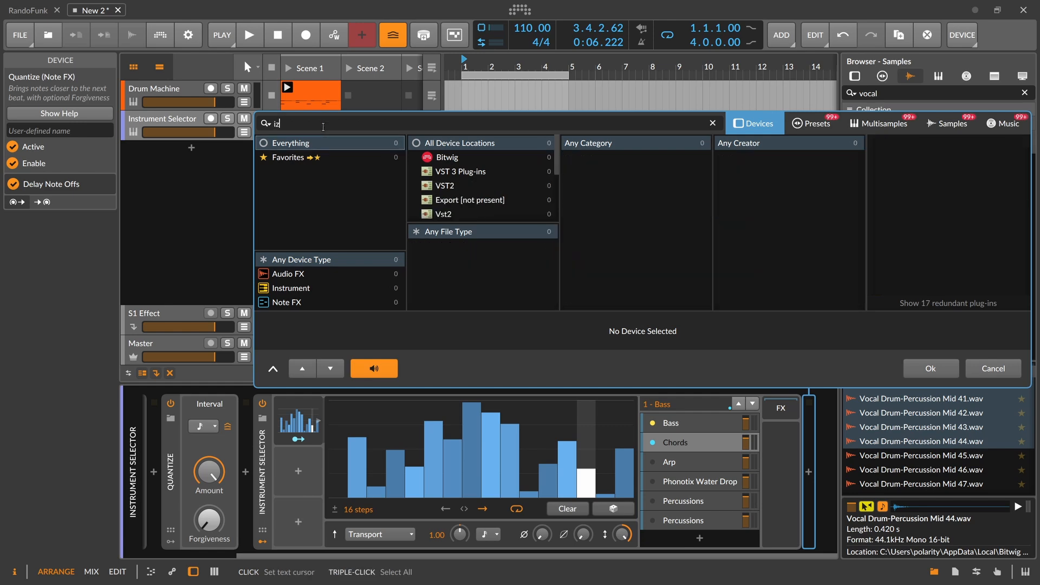
left_click(935, 305)
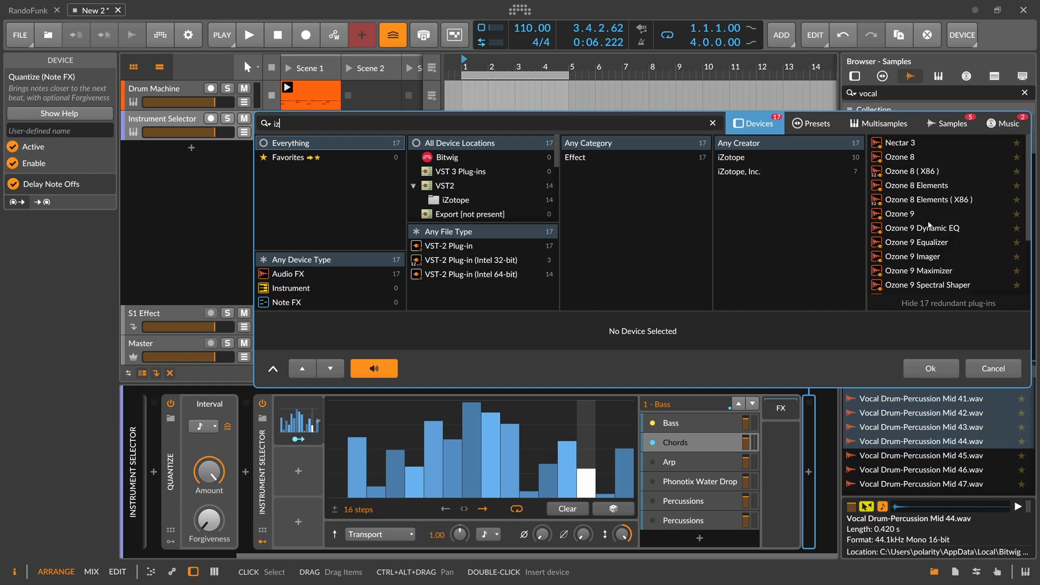
double_click(910, 162)
left_click_drag(648, 553, 778, 550)
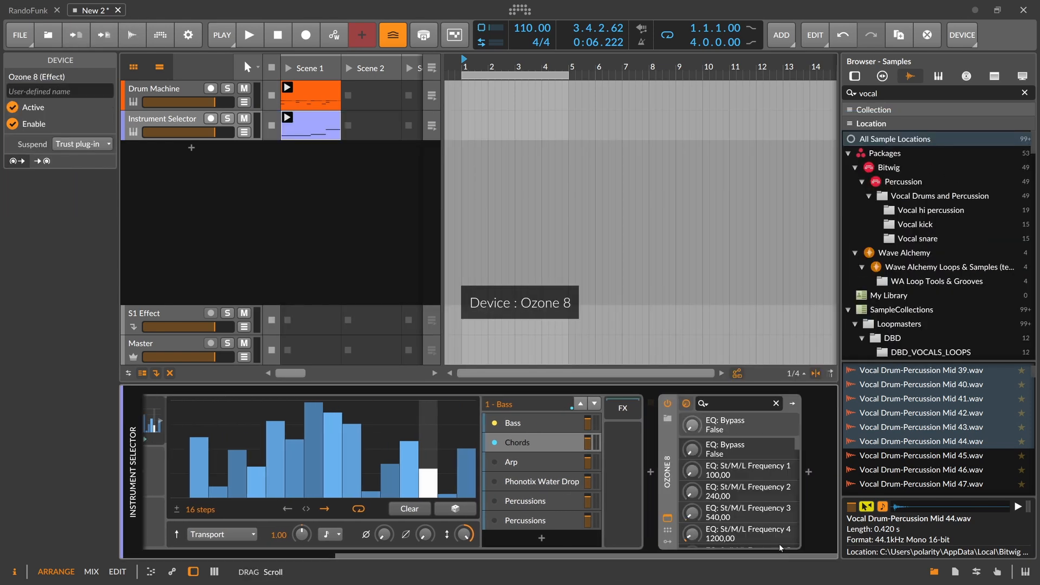
- Remove the Dynamics and Maximizer modules from Ozone 8, keeping only the Equalizer, and move the plug-in window aside
left_click(669, 489)
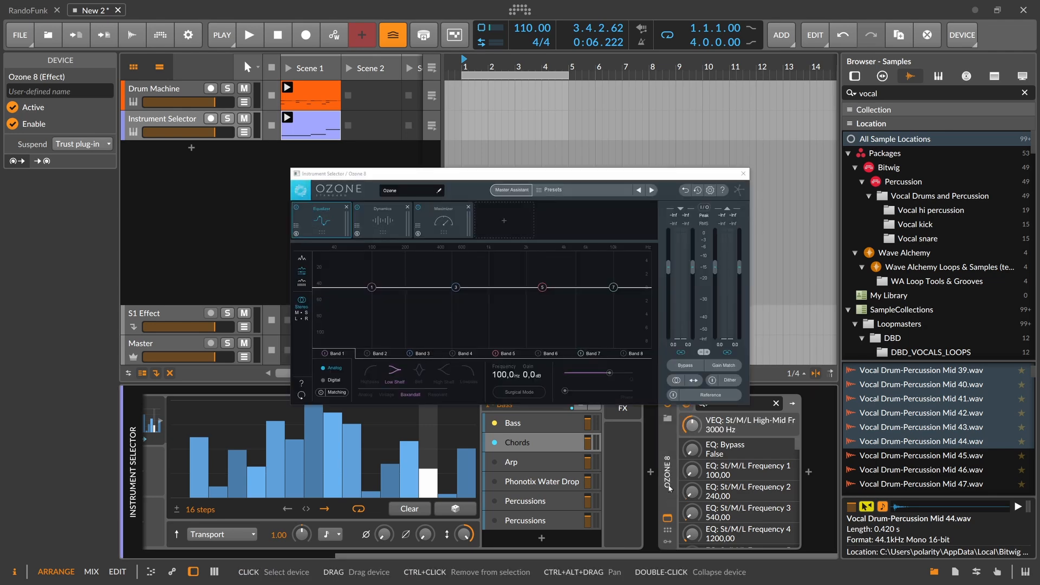
left_click(375, 220)
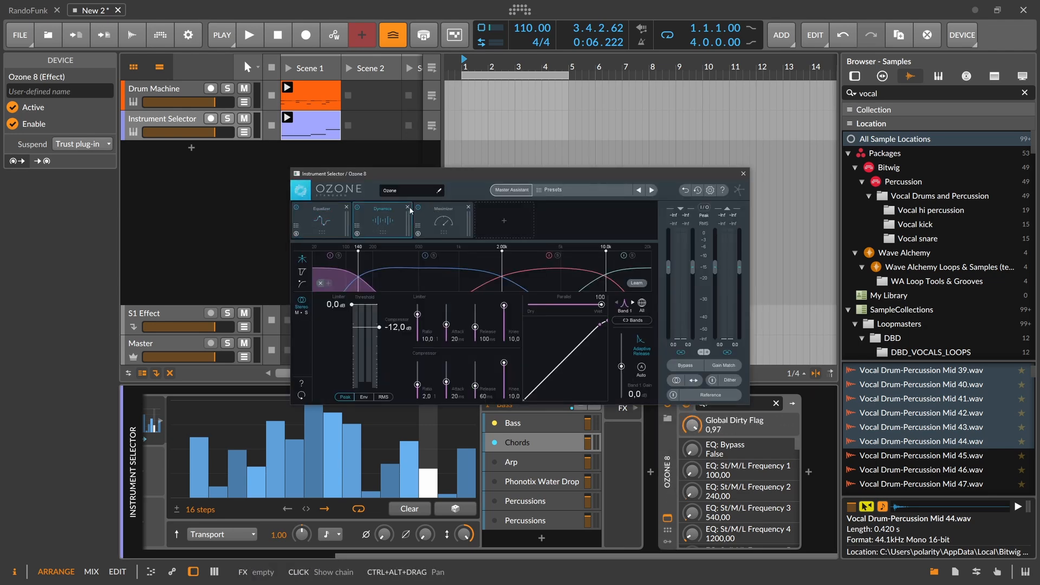
left_click(407, 208)
left_click(393, 210)
left_click(407, 207)
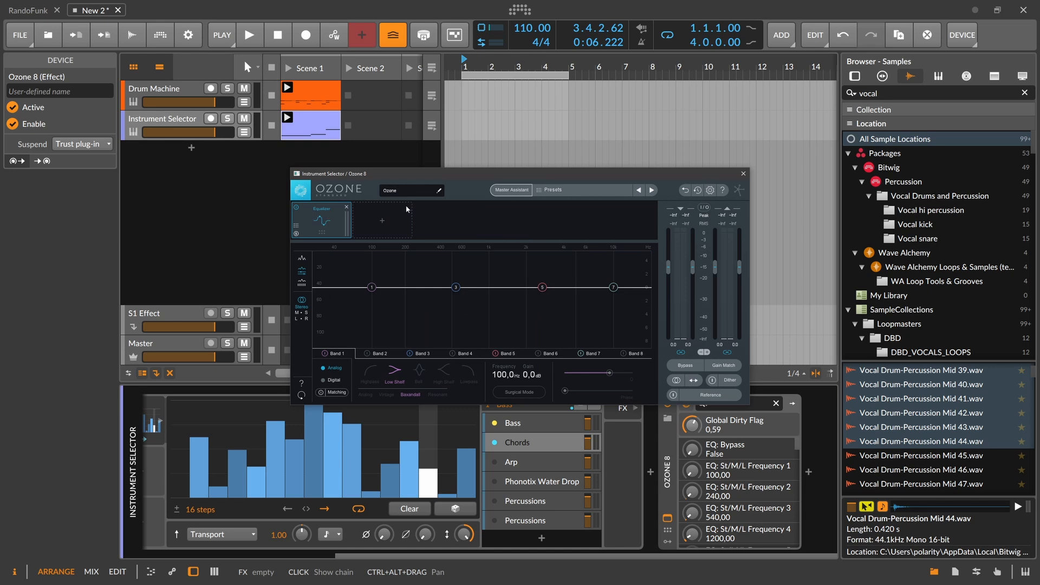
left_click_drag(477, 173, 613, 142)
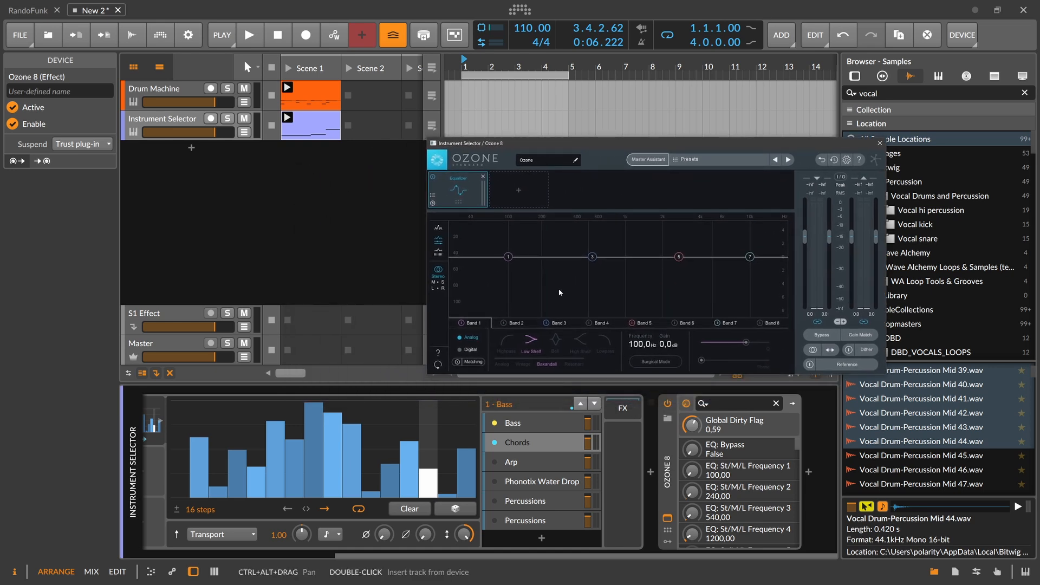
- Enable Matching in Ozone's Equalizer, capture the source curve during playback against the 6 dB Guide target, and close the plug-in window
left_click(470, 361)
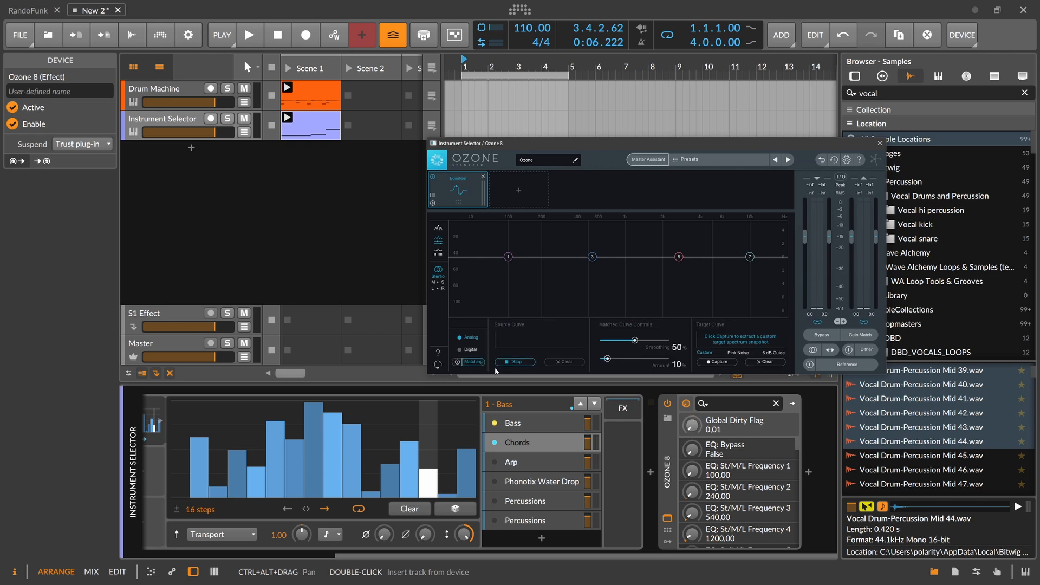
left_click(336, 271)
key("space")
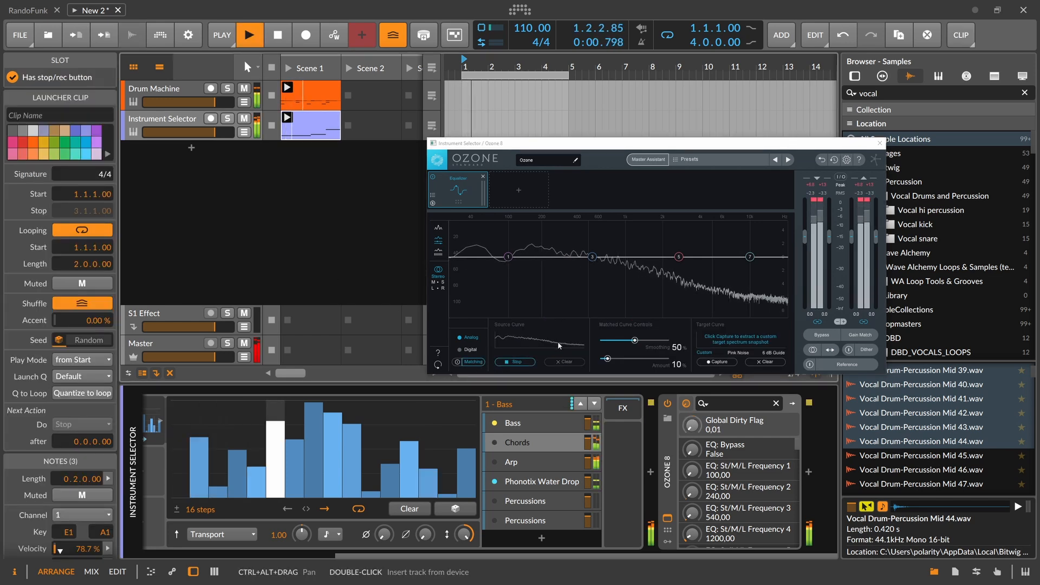
left_click(517, 362)
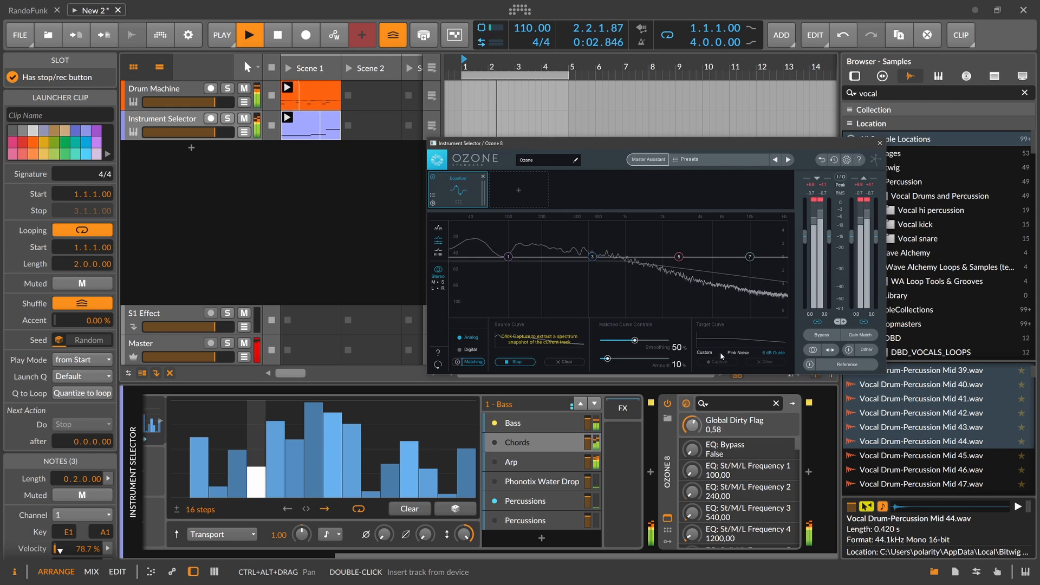
left_click(517, 362)
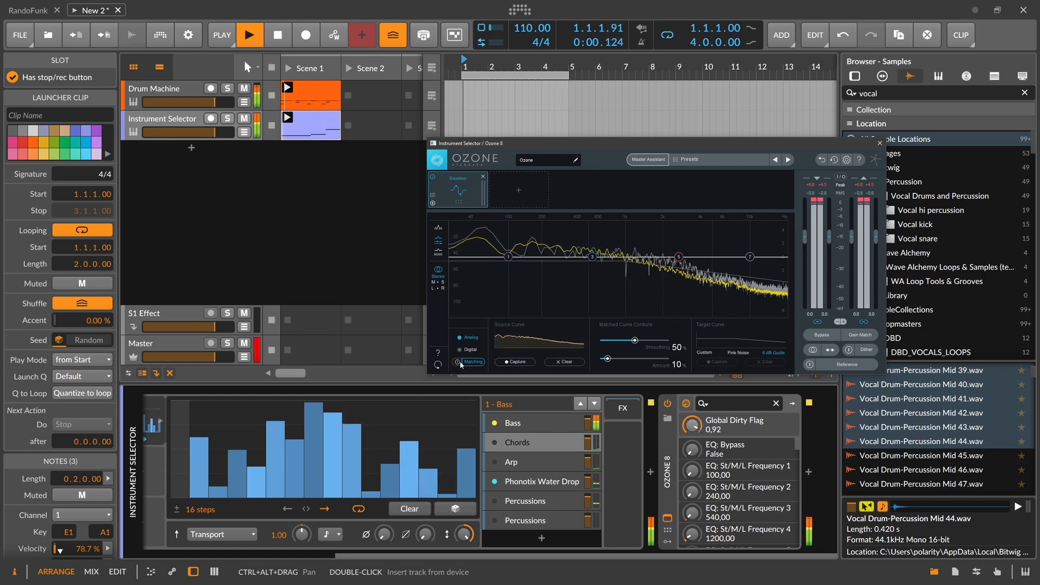
left_click(879, 144)
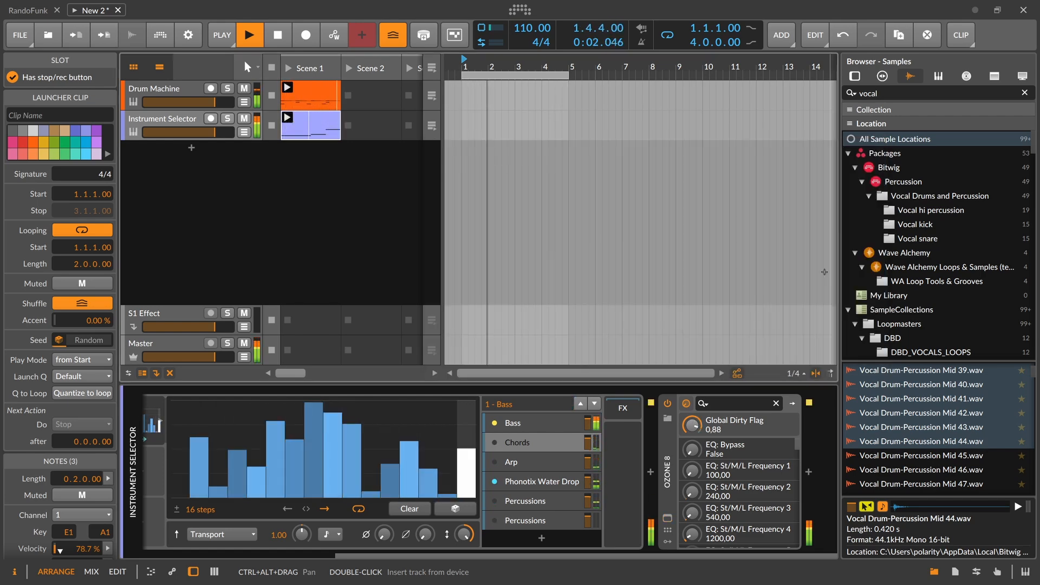
- Insert a Peak Limiter after Ozone 8 and raise its input gain slightly during playback
left_click(807, 472)
type("peak")
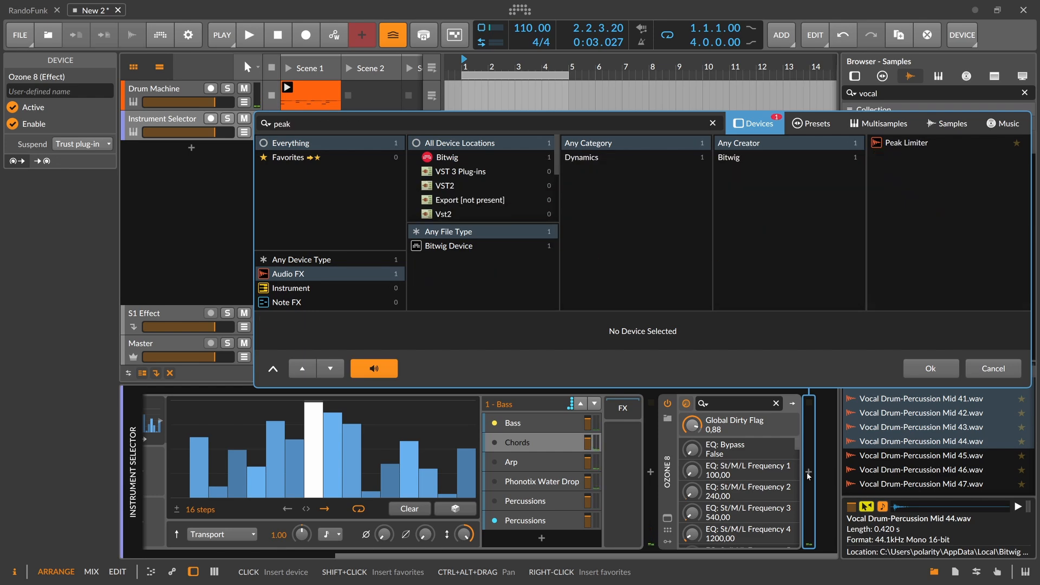
key("Return")
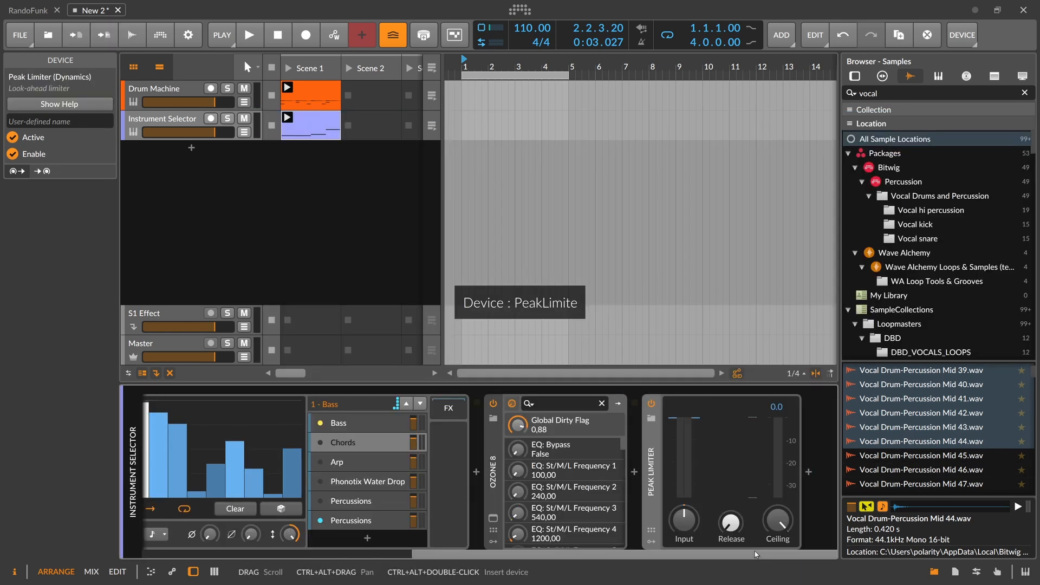
mouse_move(690, 531)
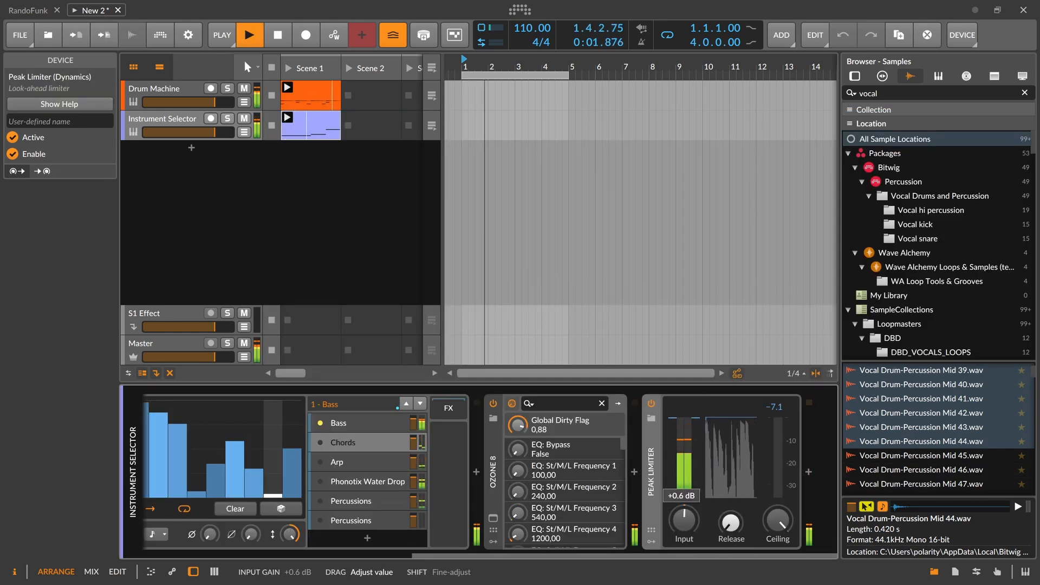
left_click_drag(684, 520, 684, 516)
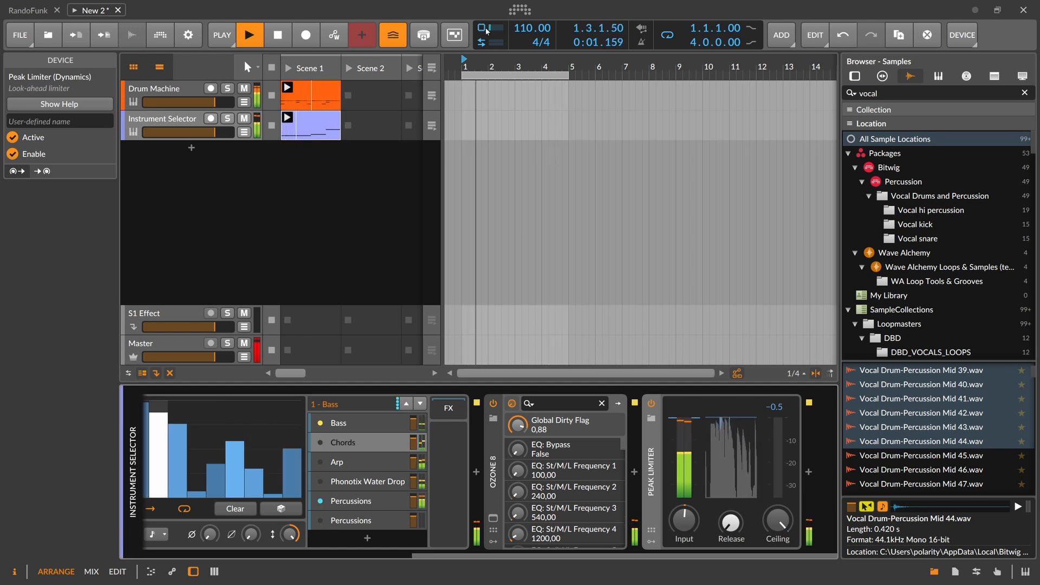
- Widen the clip launcher to show four scenes and stop playback
scroll(461, 72, "down", 2)
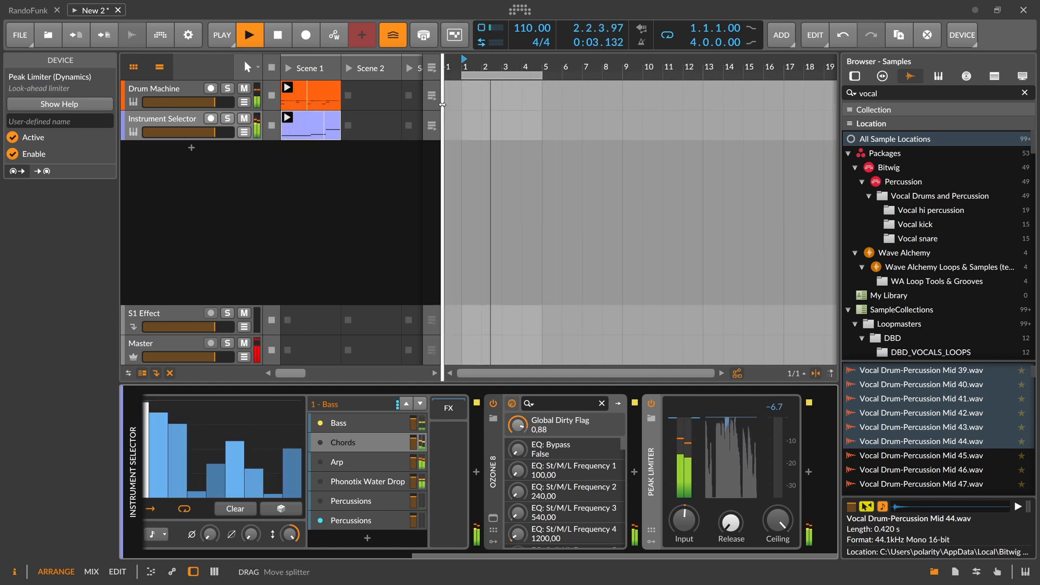
left_click_drag(443, 109, 554, 112)
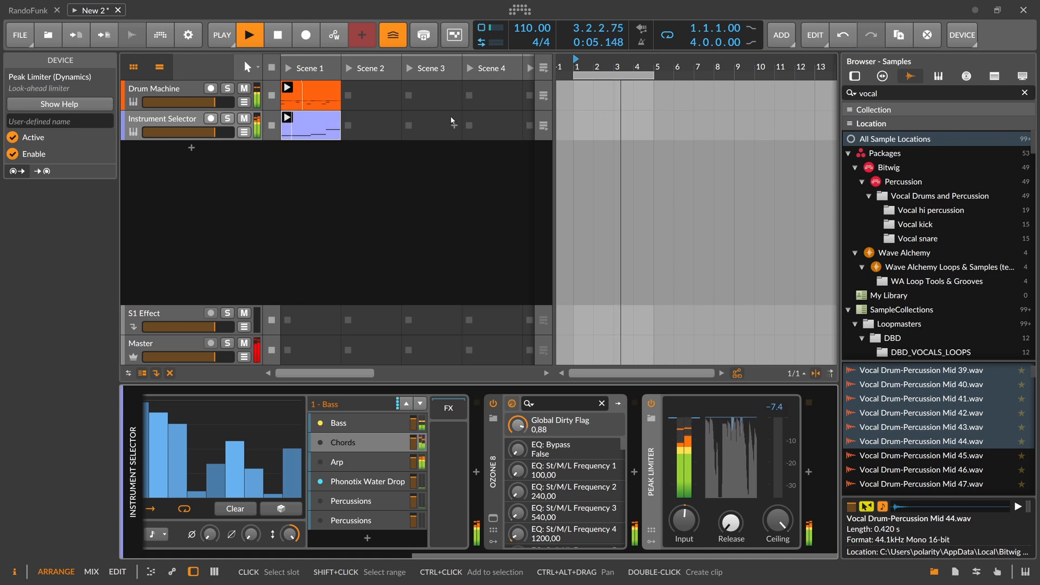
key("space")
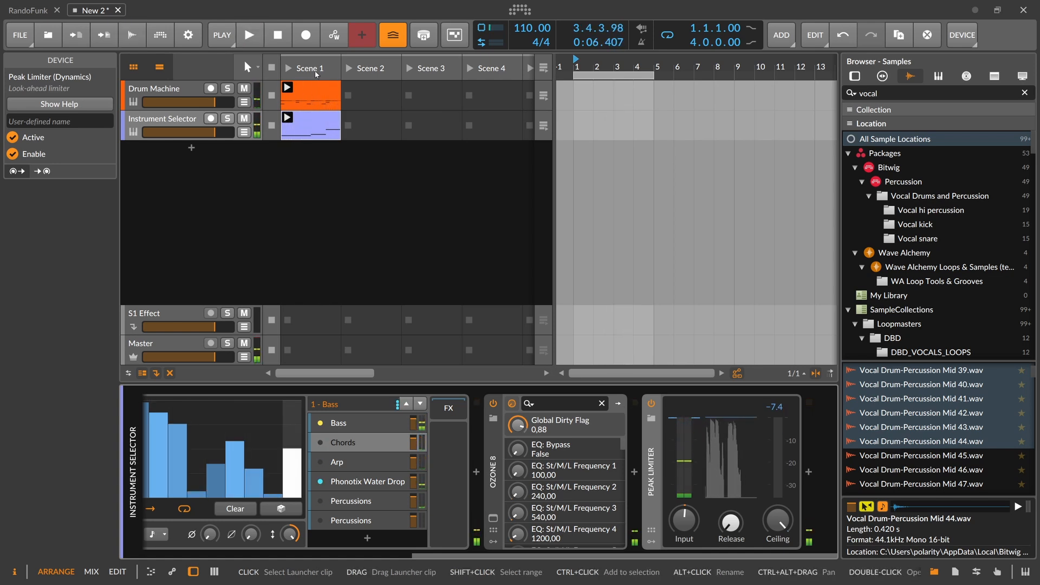
- Set the next action of Scene 1's clips to Play Other after 8.0.0.00
left_click(315, 71)
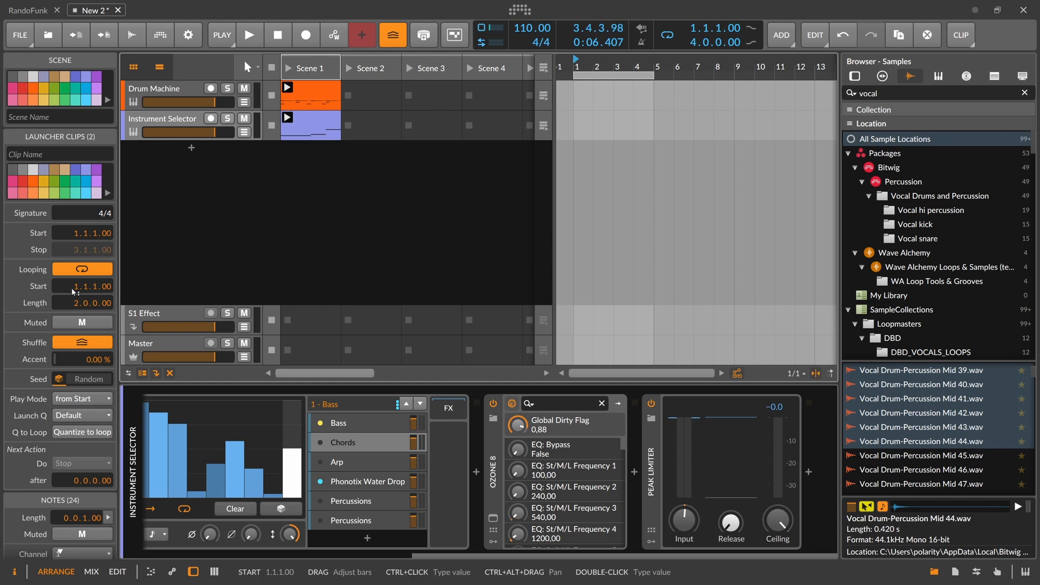
scroll(67, 374, "down", 3)
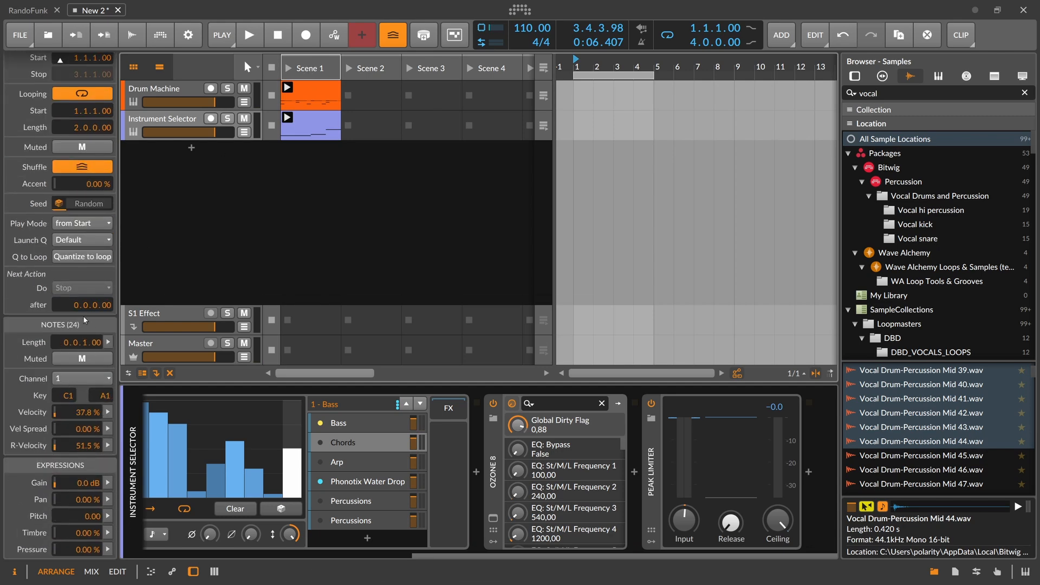
left_click_drag(78, 310, 78, 299)
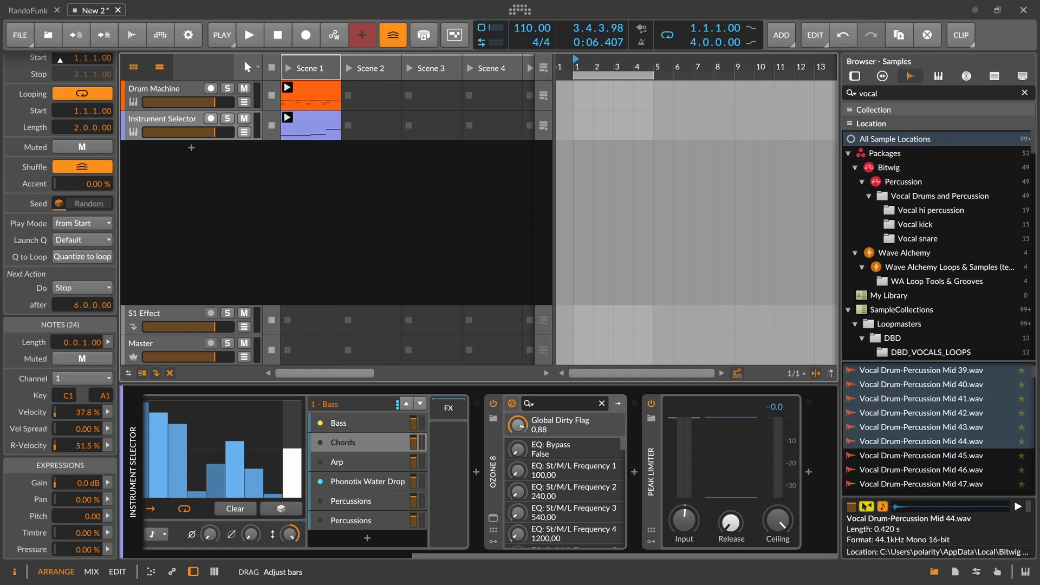
left_click(71, 296)
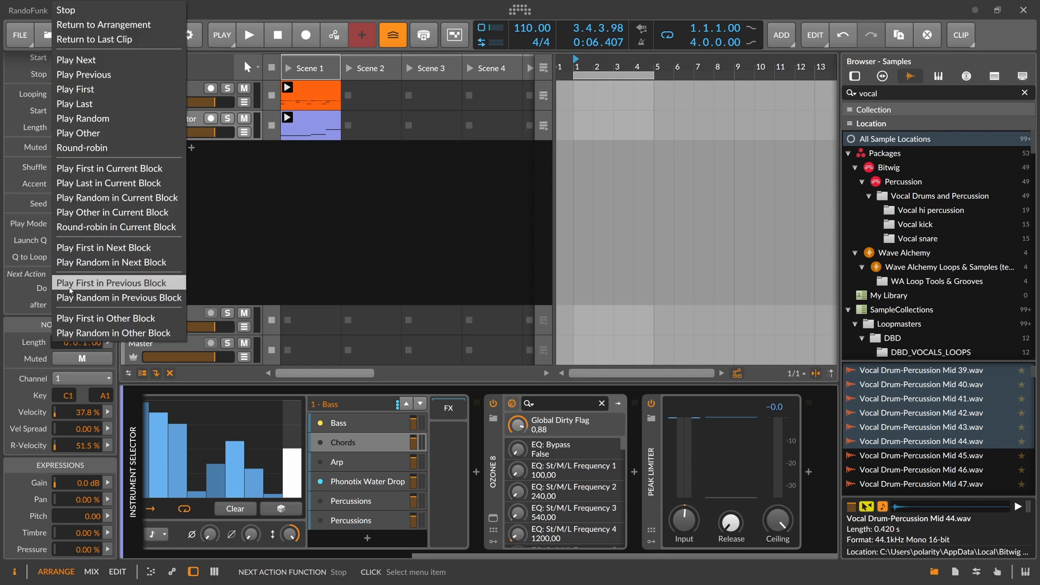
left_click(90, 135)
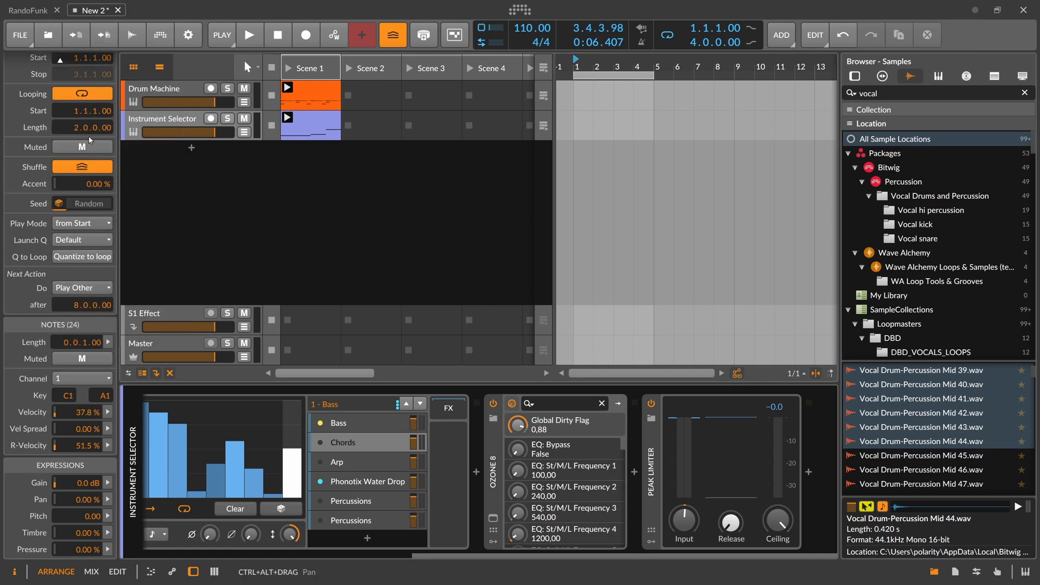
- Duplicate the Instrument Selector track, moving the copy's clip to Scene 2 and putting an empty clip in its Scene 1 slot
left_click(297, 124)
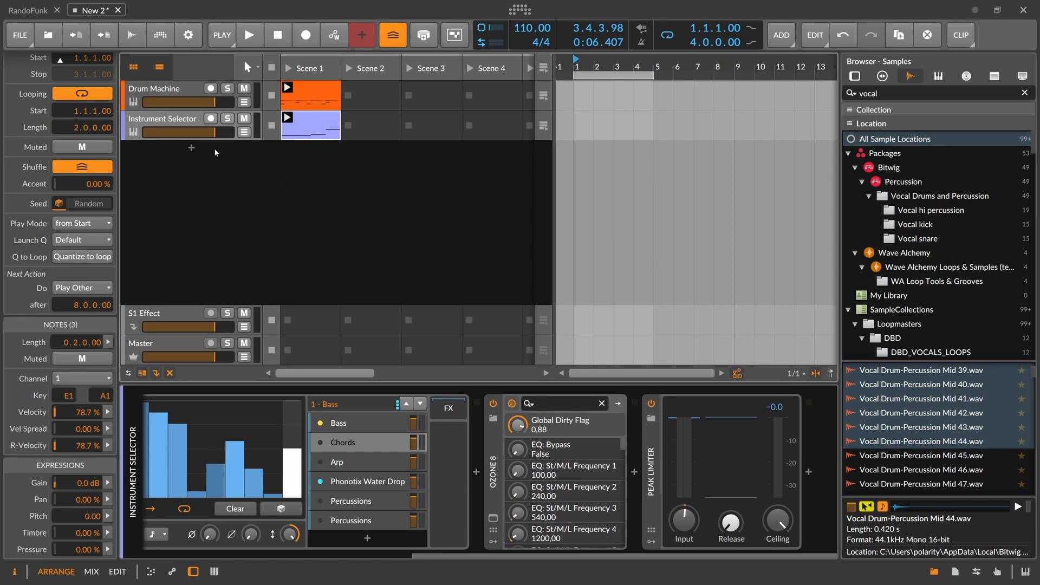
left_click(174, 117)
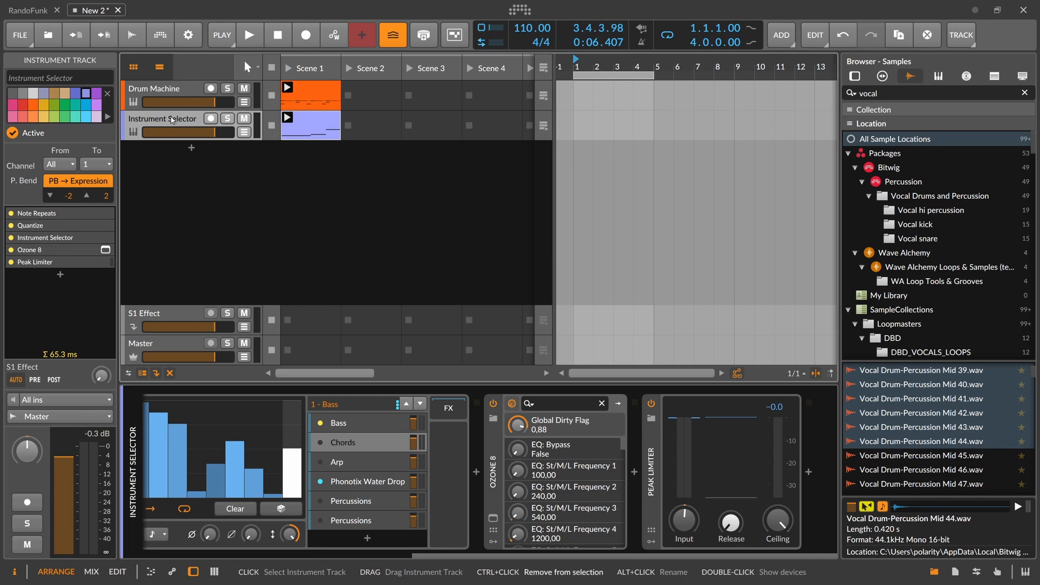
key("ctrl+d")
left_click_drag(313, 156, 366, 159)
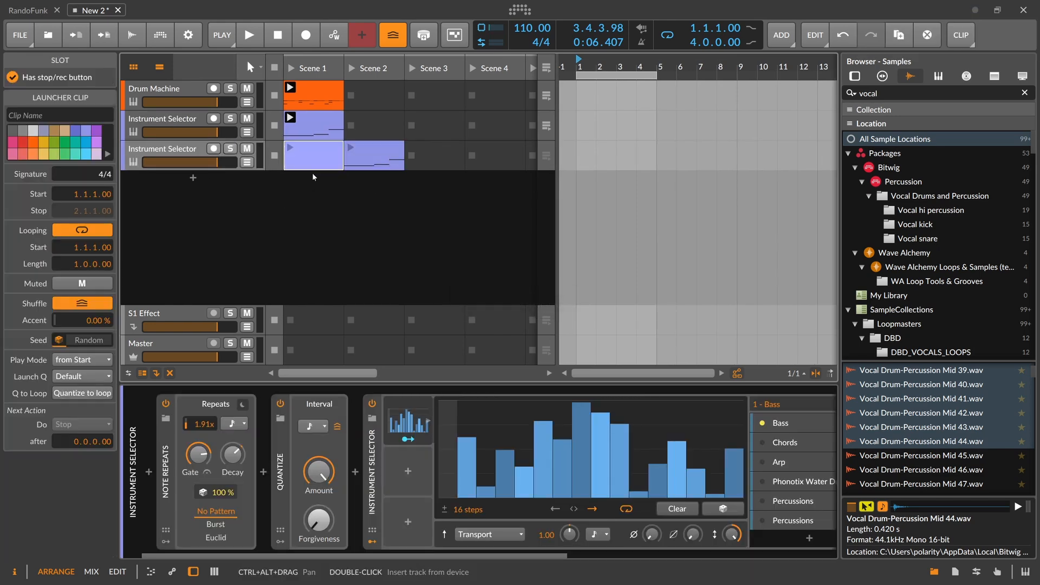
- Create empty clips in the Scene 2 slots of the original Instrument Selector and Drum Machine tracks
left_click(363, 123)
double_click(364, 127)
double_click(365, 92)
left_click(323, 103)
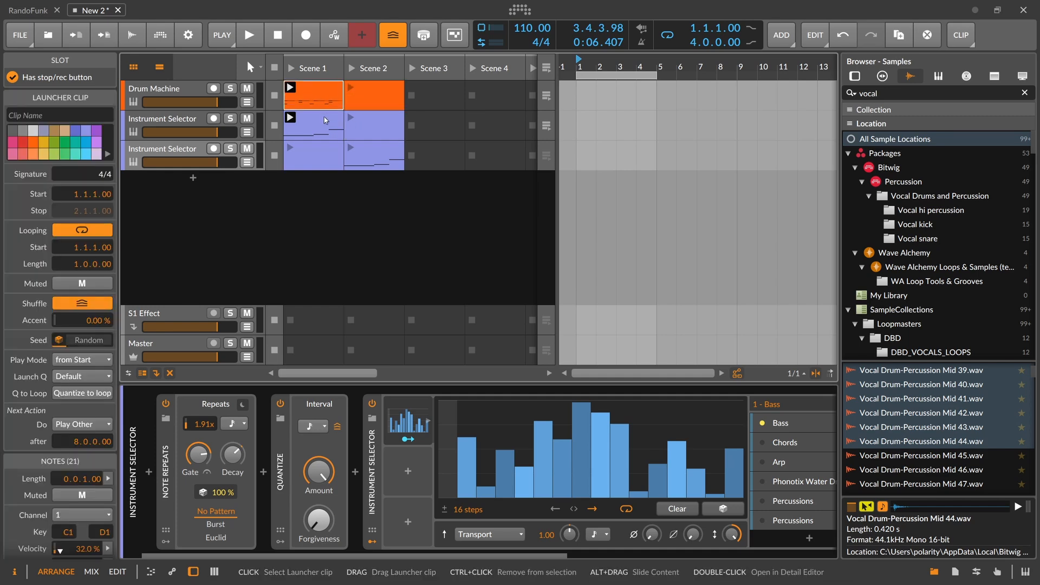
- Audition Scene 2, then set the next action of all clips in Scene 1 and Scene 2 to Play Other
left_click(343, 67)
left_click(351, 69)
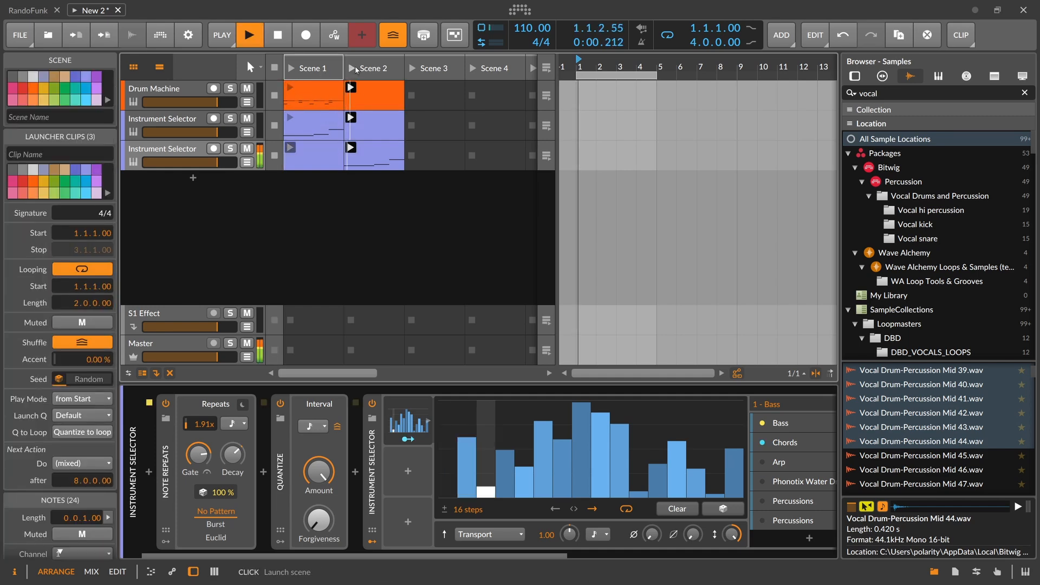
key("space")
left_click(357, 72, "shift")
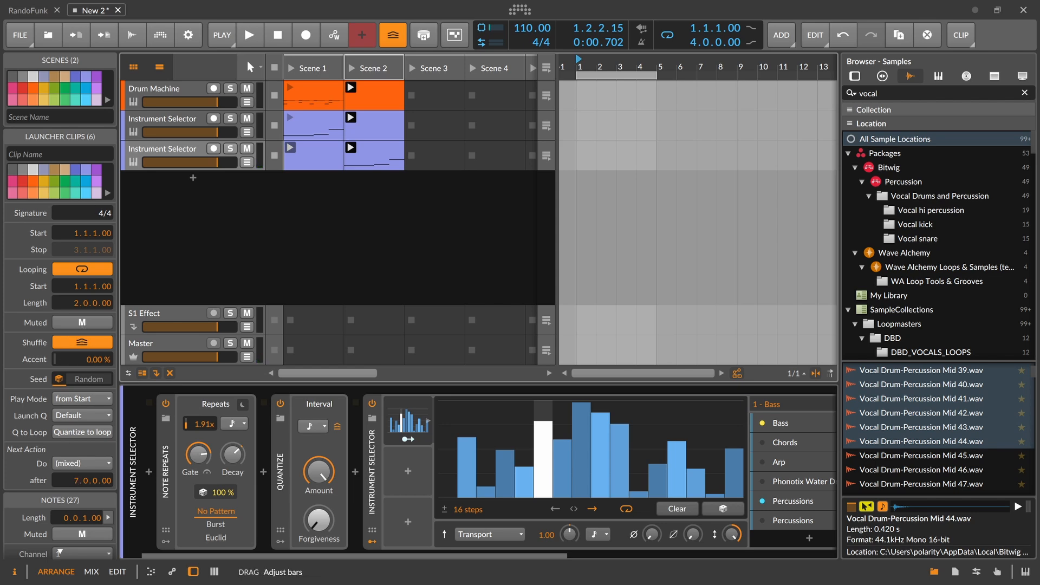
left_click(82, 463)
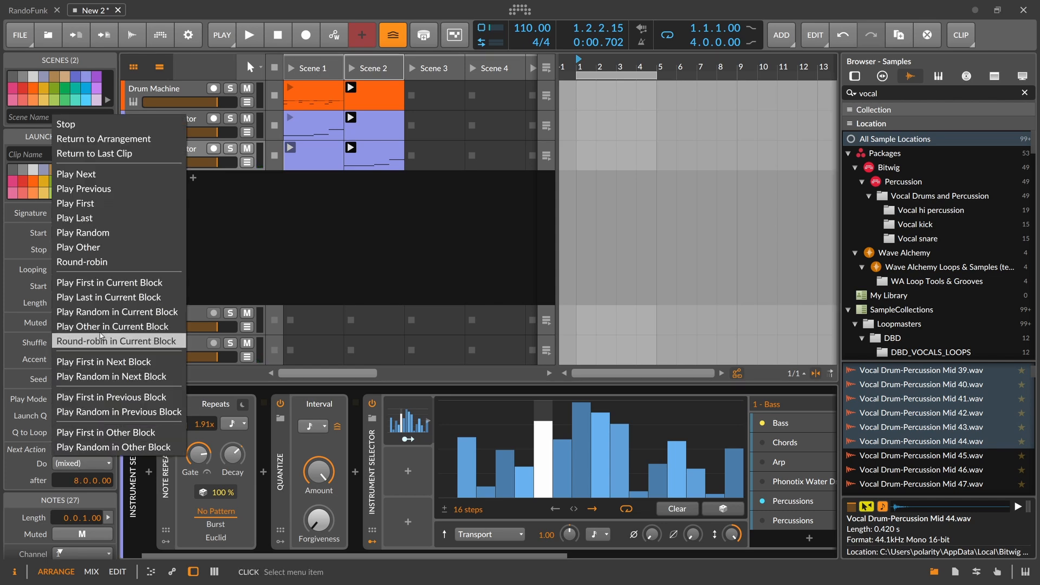
left_click(100, 248)
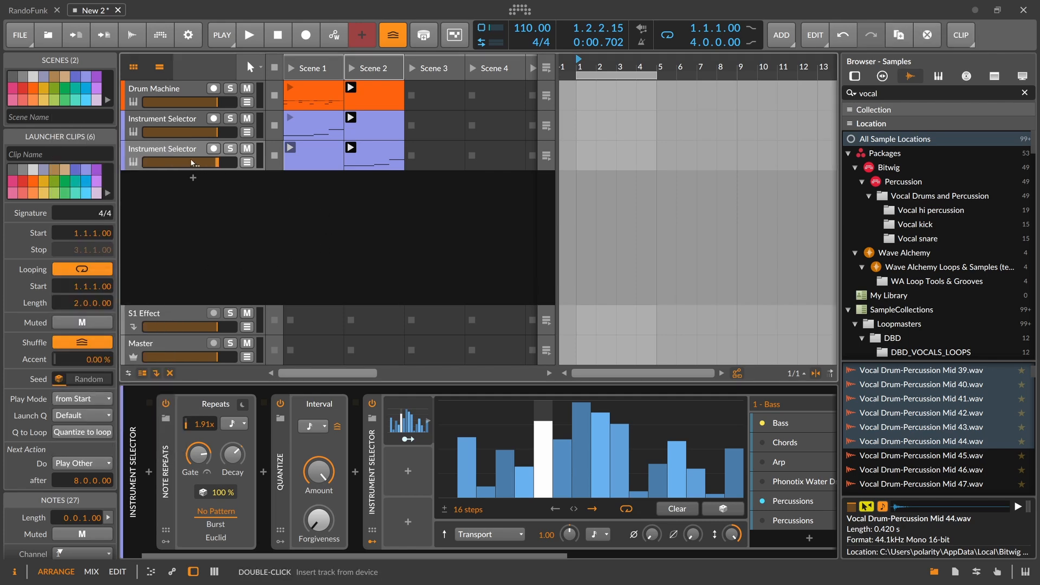
- Randomize the outer 16-step sequence of the second Instrument Selector track and audition it in Scene 2
left_click(188, 155)
left_click(352, 69)
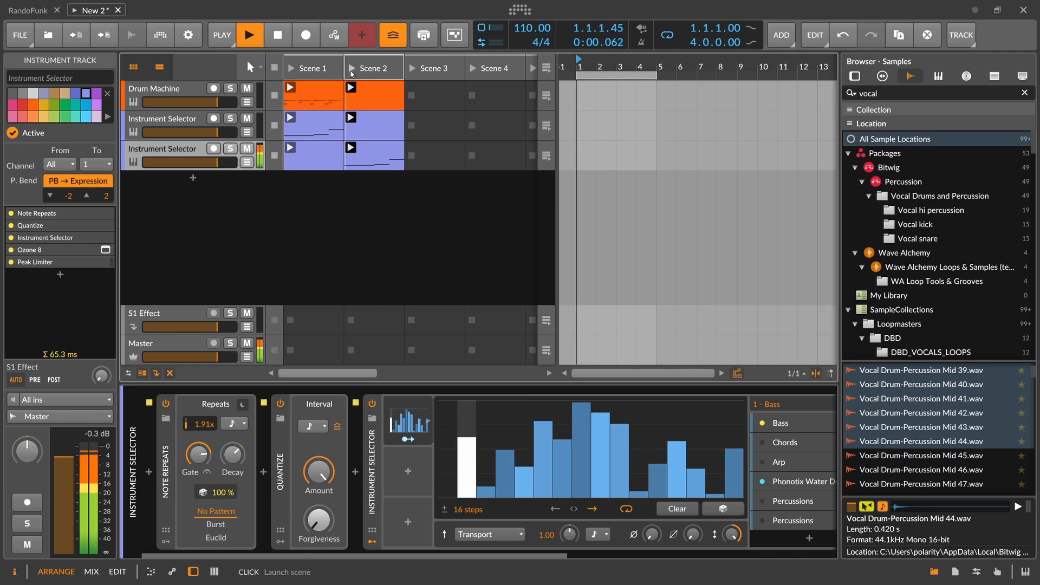
key("space")
double_click(203, 154)
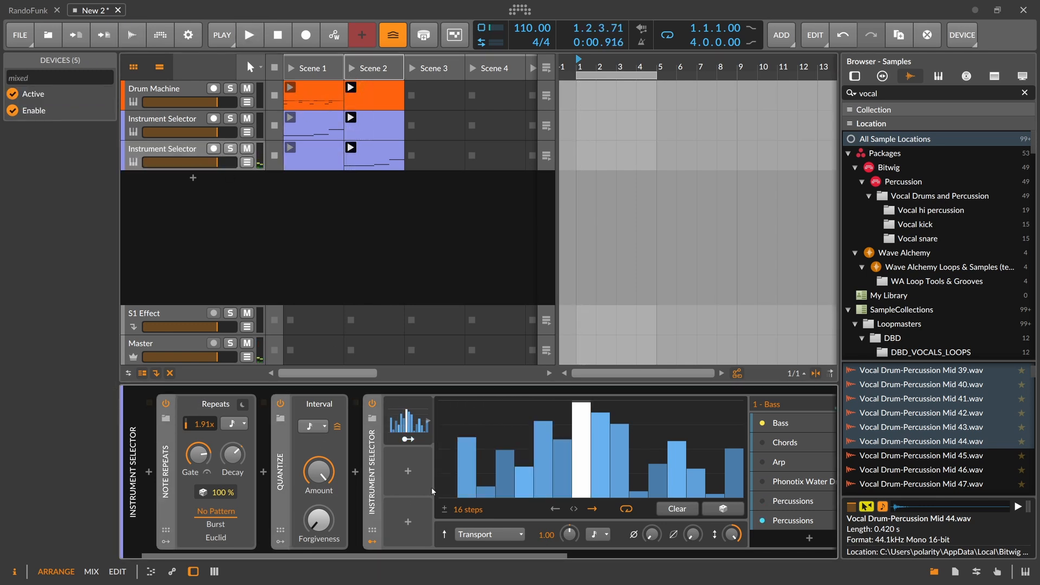
scroll(541, 506, "down", 3)
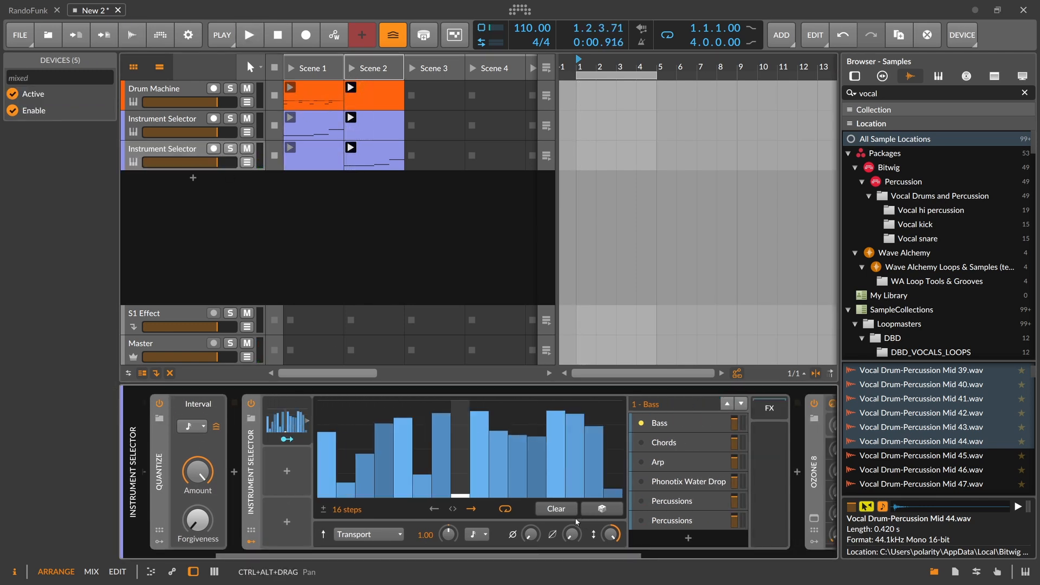
key("space")
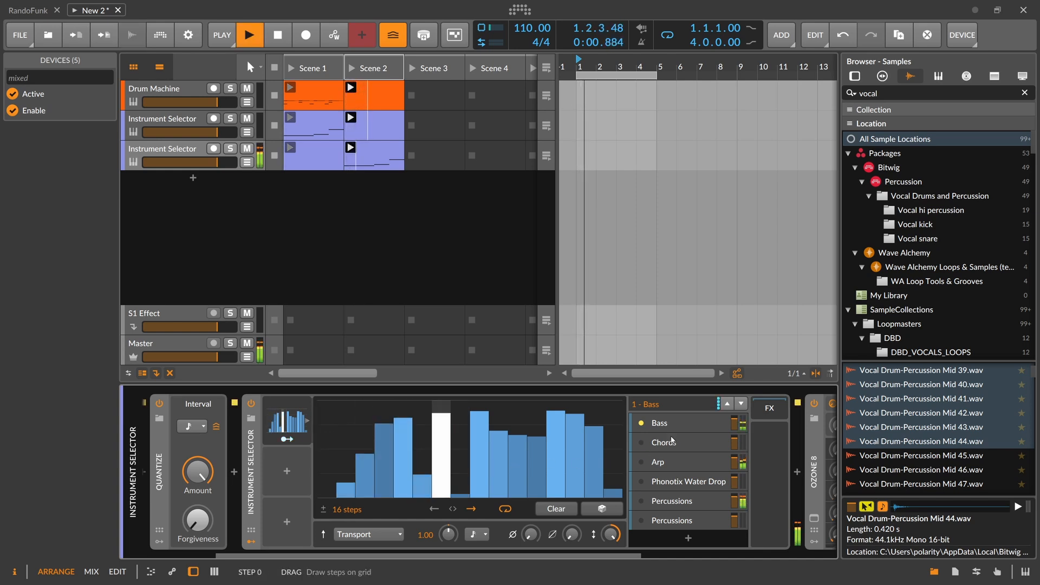
- Randomize the Steps sequence of the Instrument Selector nested in the second track's Bass layer
left_click(659, 423)
left_click_drag(483, 554, 700, 555)
left_click(575, 420)
scroll(672, 541, "down", 3)
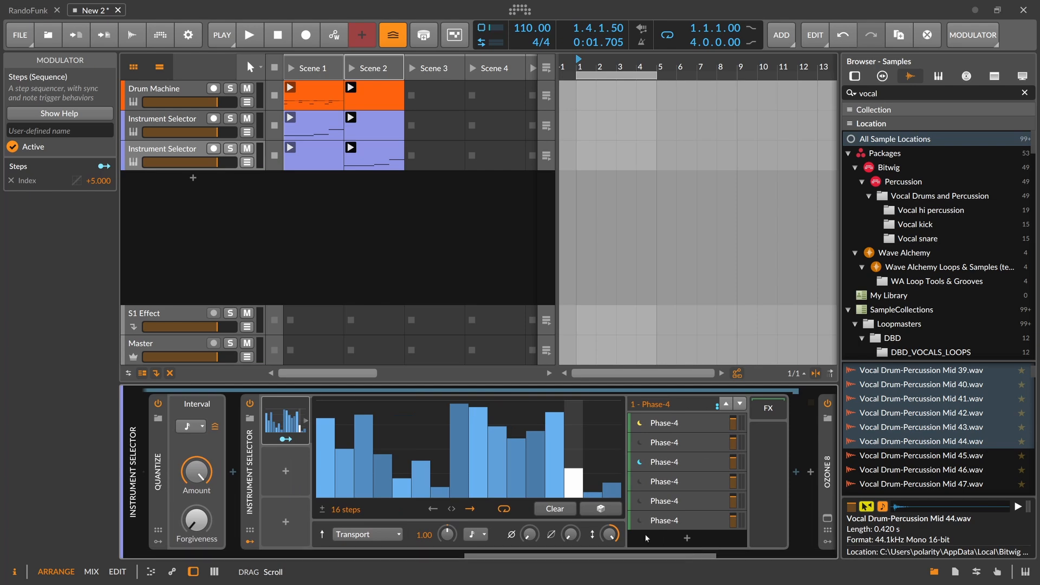
- Randomize the Sampler's Steps sequence in both Percussions layers of the second Instrument Selector track
left_click_drag(570, 556, 372, 558)
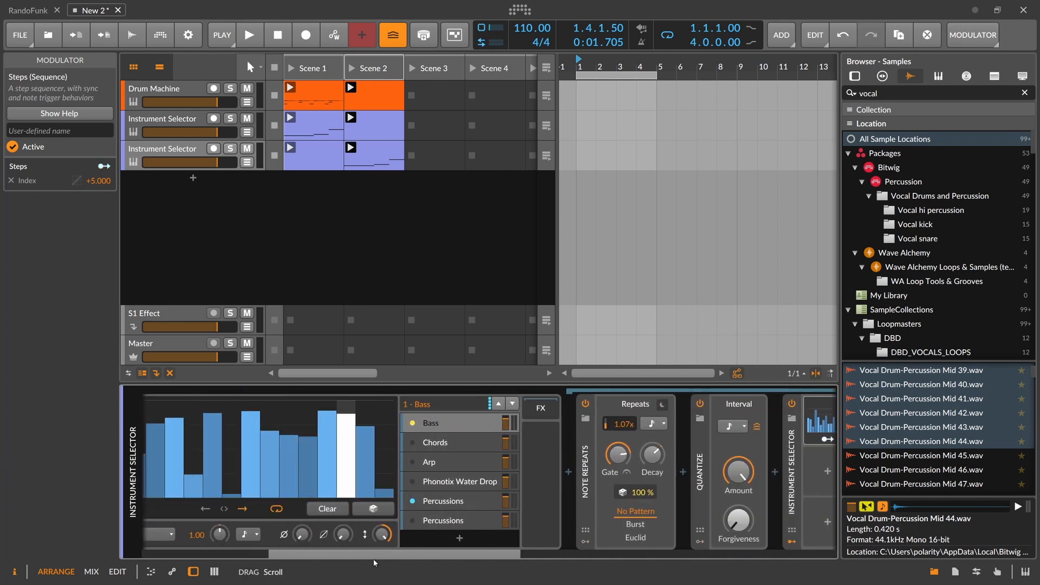
left_click(445, 443)
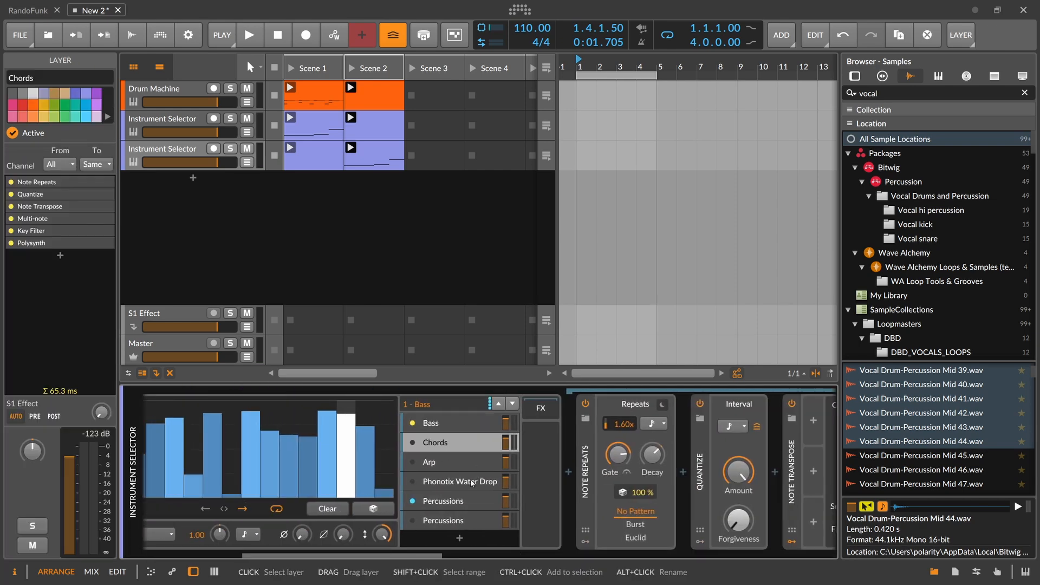
left_click(460, 502)
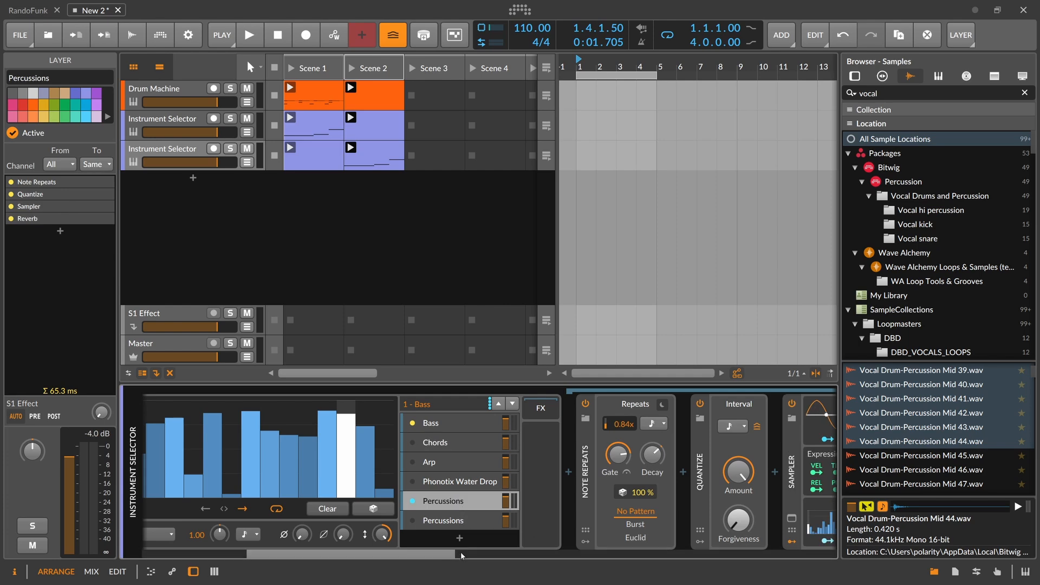
scroll(497, 527, "down", 3)
left_click(546, 523)
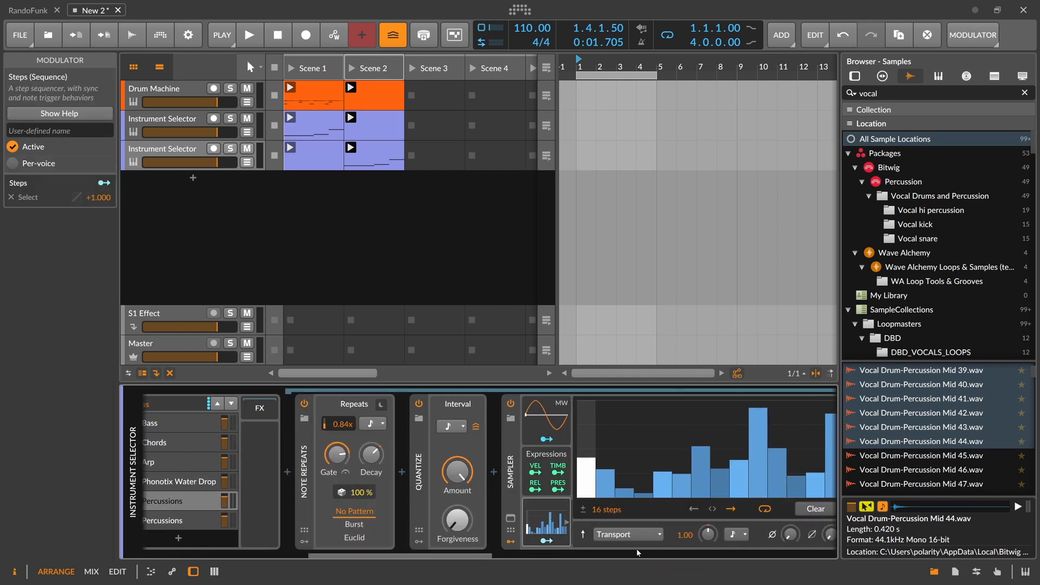
left_click_drag(475, 557, 514, 555)
left_click(616, 513)
left_click(386, 524)
left_click(621, 510)
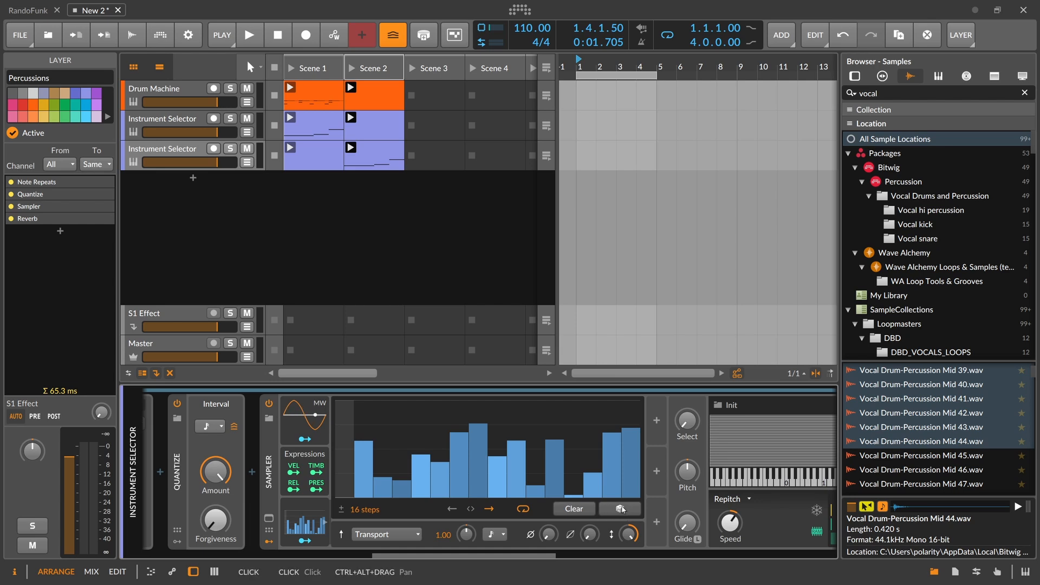
- Start playback and set the second Instrument Selector track's Note Repeats rate to 1.28x
left_click_drag(463, 554, 233, 553)
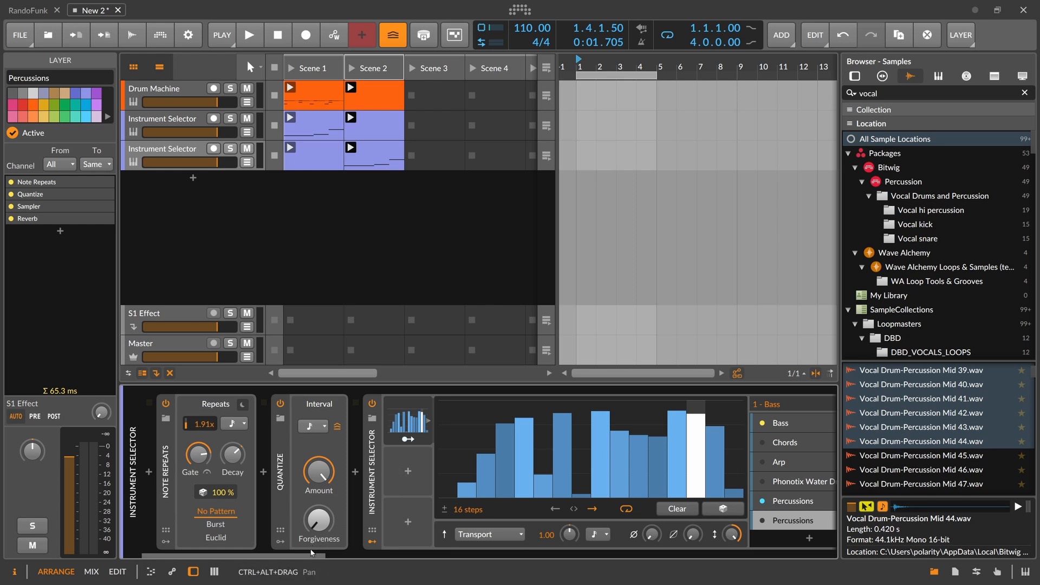
left_click_drag(306, 554, 280, 559)
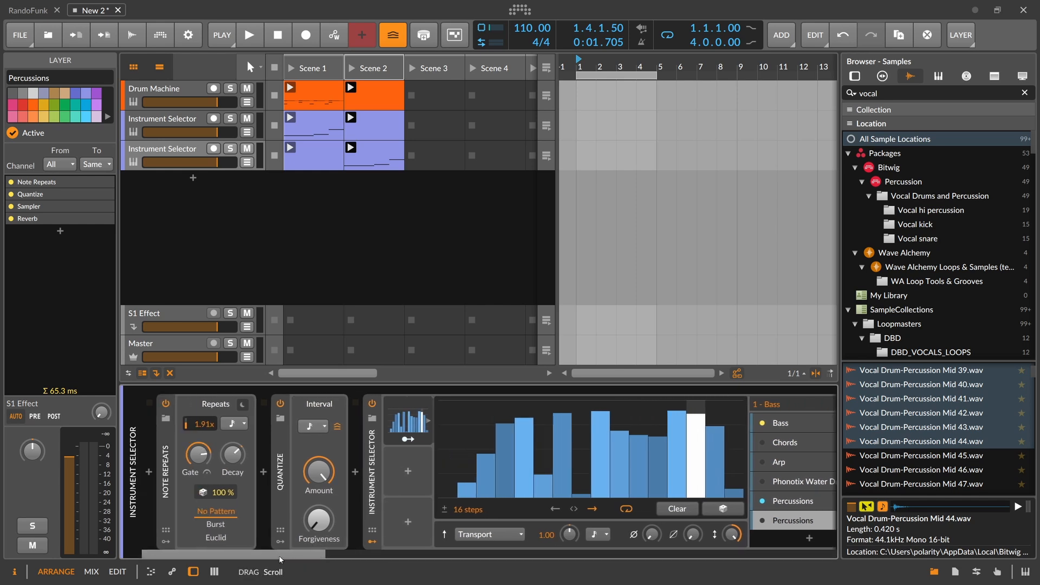
key("space")
mouse_move(192, 419)
left_mouse_down()
mouse_move(192, 444)
mouse_move(192, 433)
left_mouse_up()
- Lower steps 5 to 7 of the outer sequence, set step 4 to 56 %, drop step 15 to zero, and stop playback
left_click(562, 452)
left_click_drag(561, 452, 545, 513)
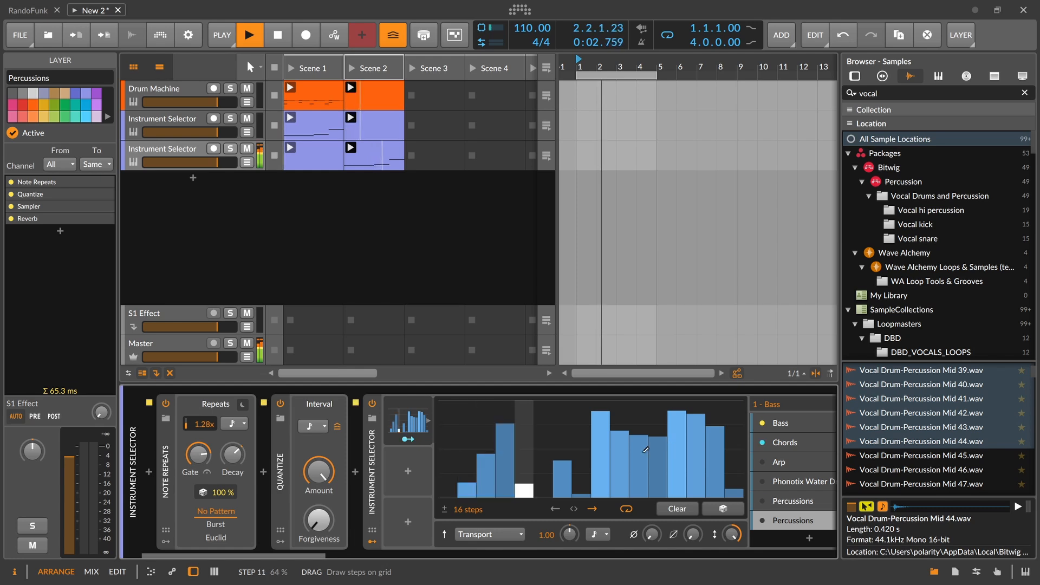
left_click(506, 443)
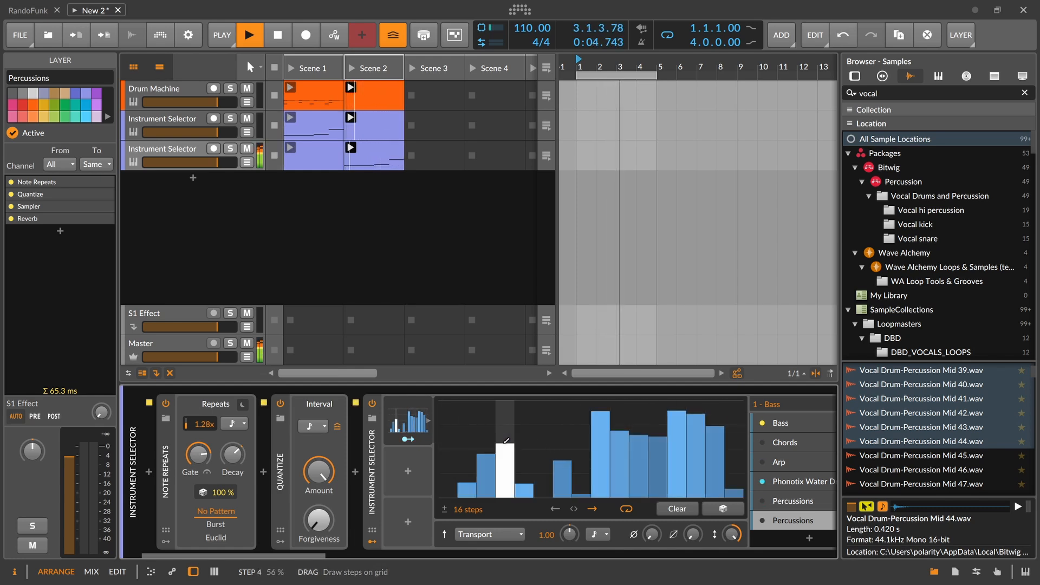
left_click(718, 494)
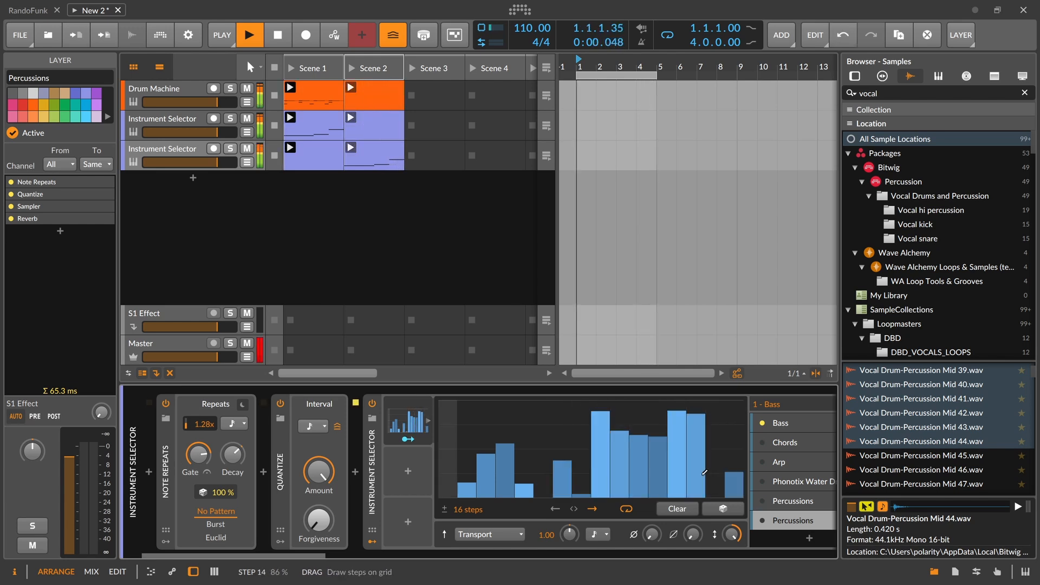
key("space")
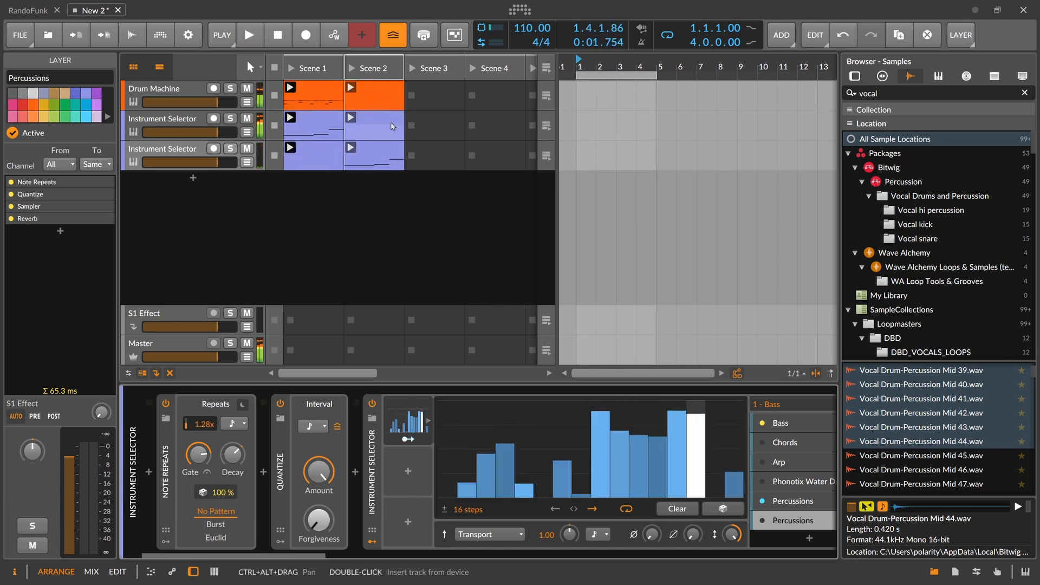
- Copy the Drum Machine's Scene 1 clip into its Scene 2 slot and select Scene 2
left_click(324, 90)
left_click(357, 100)
left_click(361, 164)
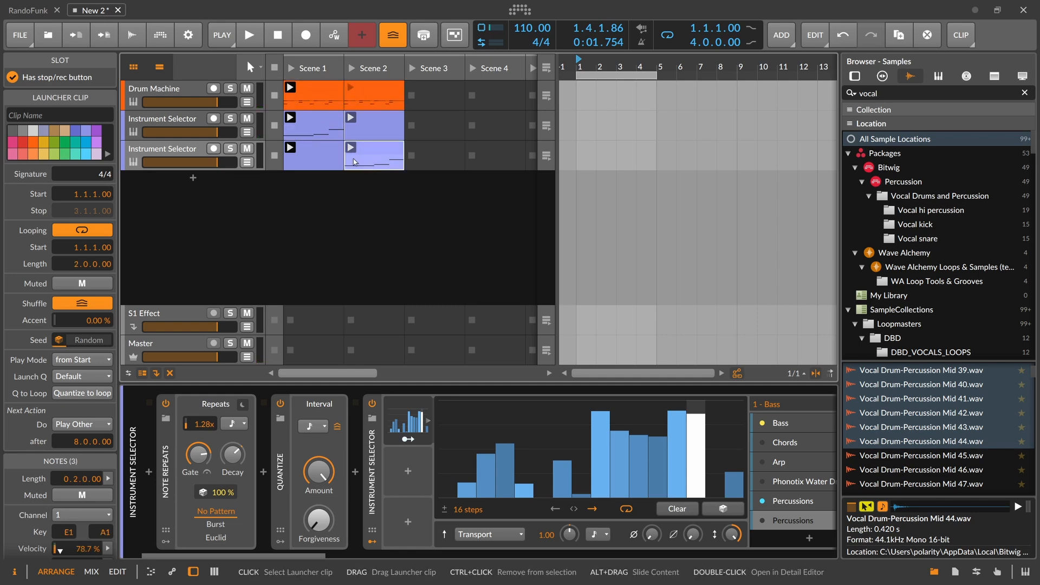
left_click(379, 74)
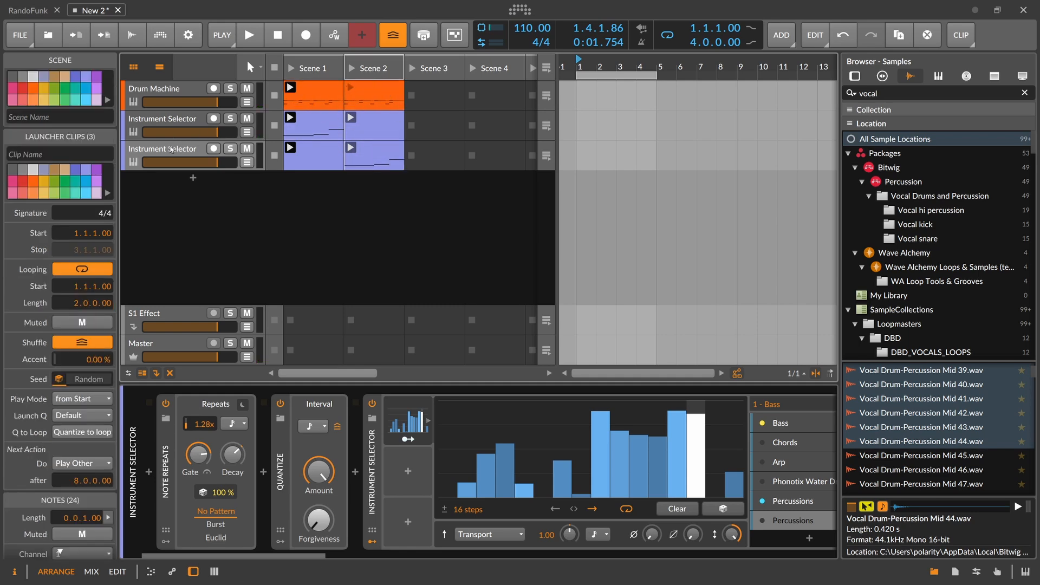
- Duplicate the second Instrument Selector track, moving the copy's note clip to Scene 3 and putting an empty clip in its Scene 2 slot
left_click(171, 148)
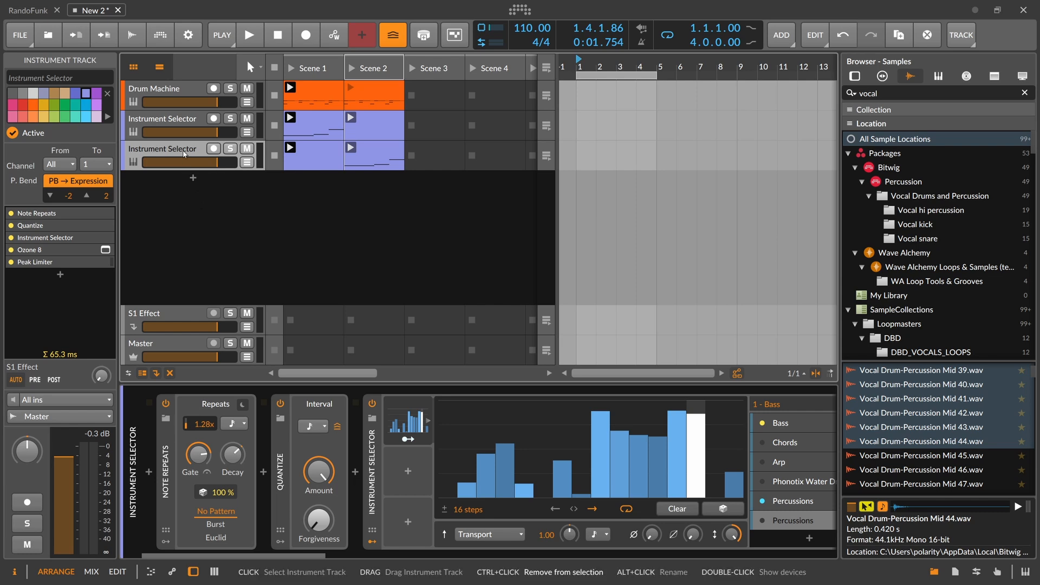
key("ctrl+d")
left_click_drag(374, 185, 428, 191)
left_click(401, 161)
- Copy empty clips into Scene 3 of the first two Instrument Selector tracks and the Drum Machine's clip into its Scene 3 slot
left_click_drag(327, 153, 430, 153)
left_click_drag(379, 127, 433, 123)
left_click_drag(383, 92, 431, 100)
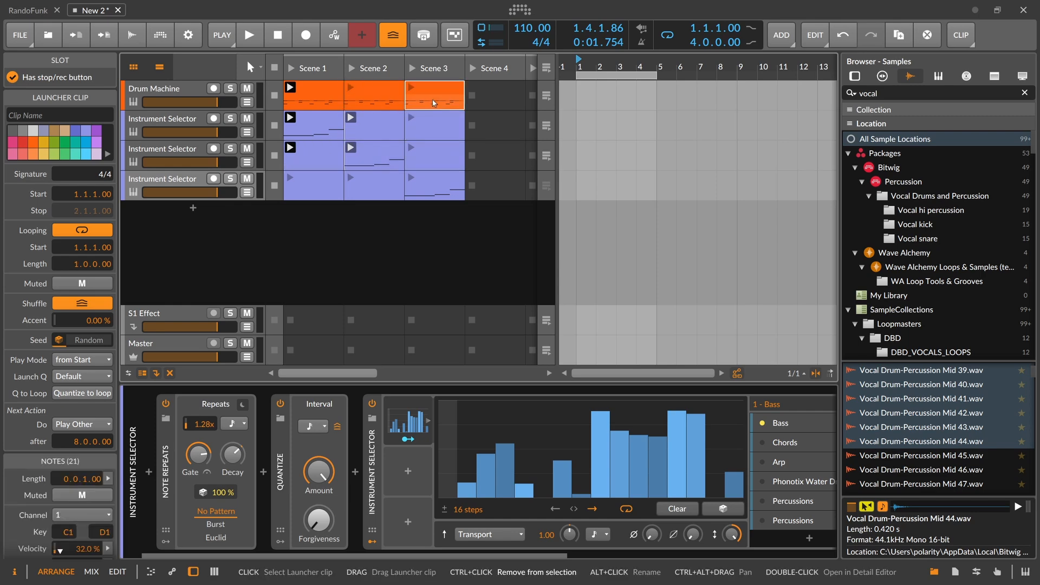
- While auditioning Scene 3, randomize the third Instrument Selector track's outer sequence with step 1 at zero and set its Note Repeats rate to 2.34x
left_click(411, 68)
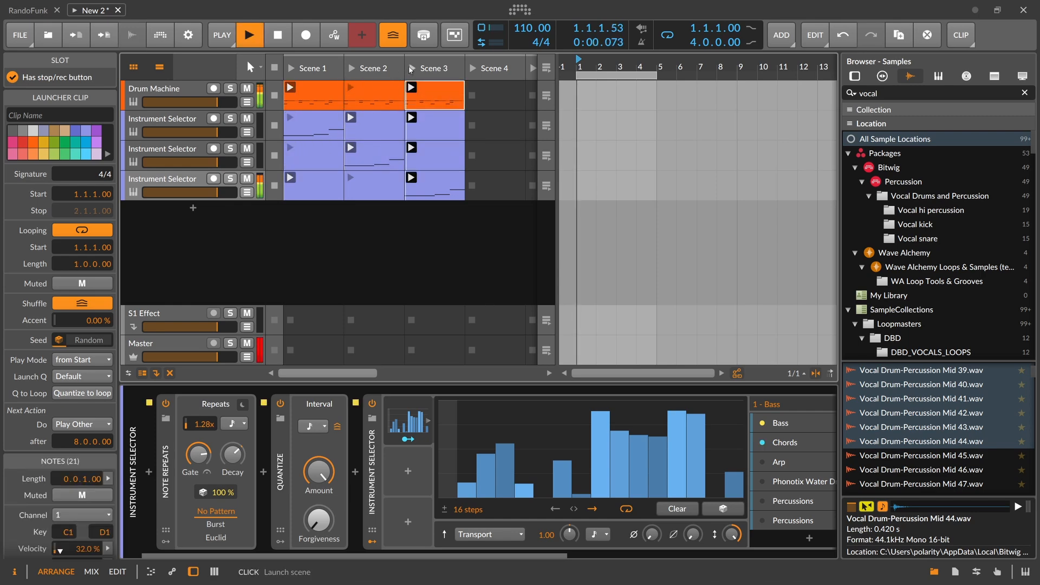
left_click(212, 183)
key("space")
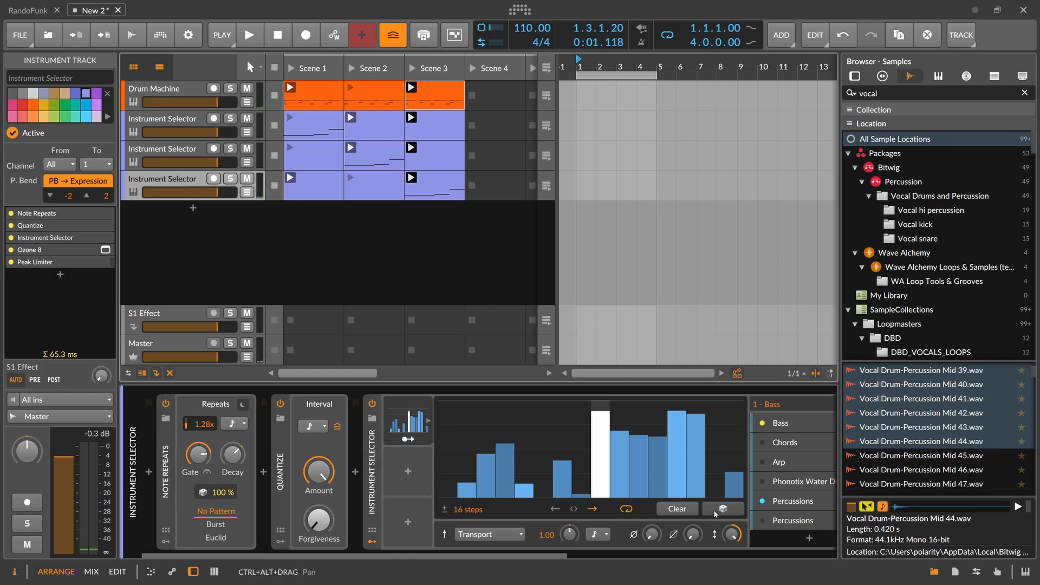
left_click(714, 512)
left_click_drag(451, 482, 449, 501)
key("space")
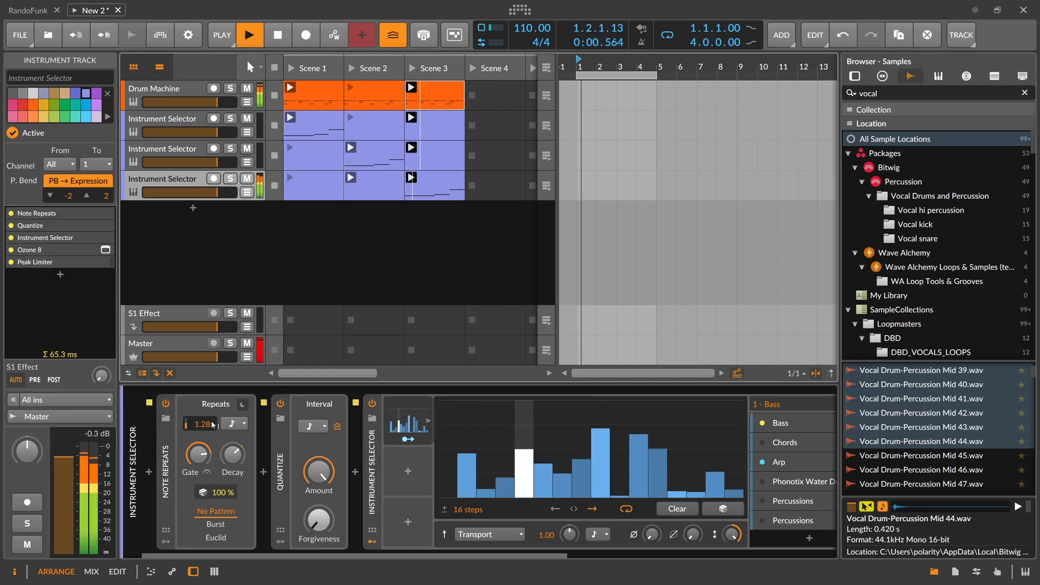
left_click_drag(211, 421, 210, 411)
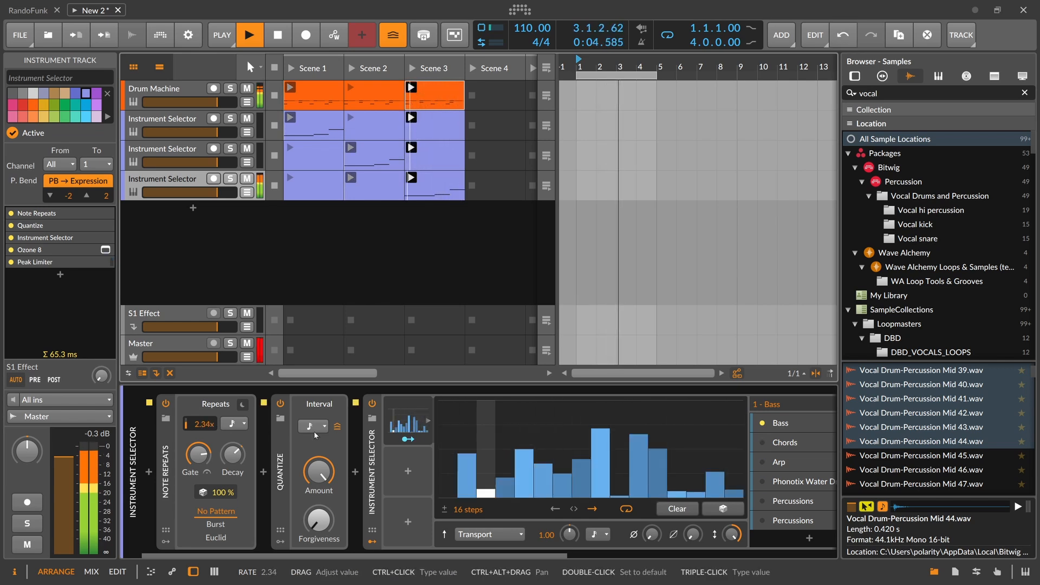
- Randomize the Steps sequence of the Instrument Selector nested in the third track's Bass layer
left_click_drag(529, 553, 580, 553)
left_click(611, 423)
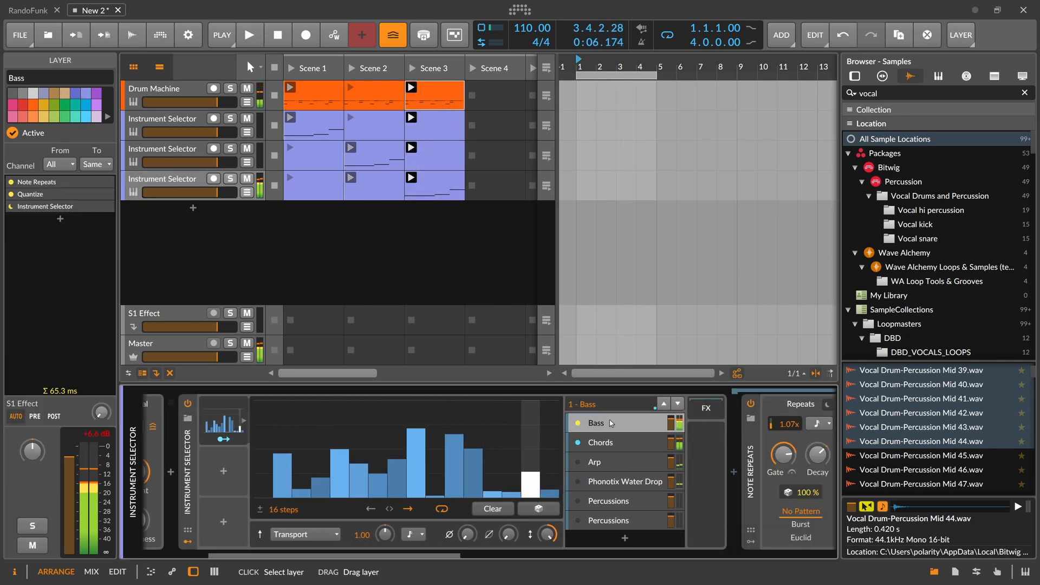
left_click_drag(501, 555, 669, 555)
left_click(536, 419)
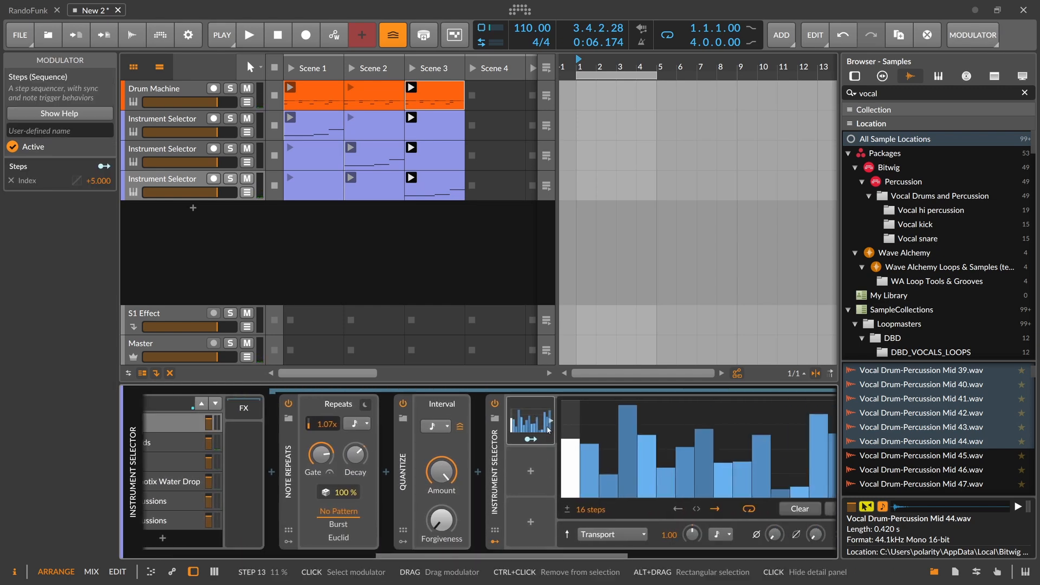
- Set the Note Repeats rate of the third track's Chords layer to 2.74x during playback
left_click_drag(524, 561, 460, 543)
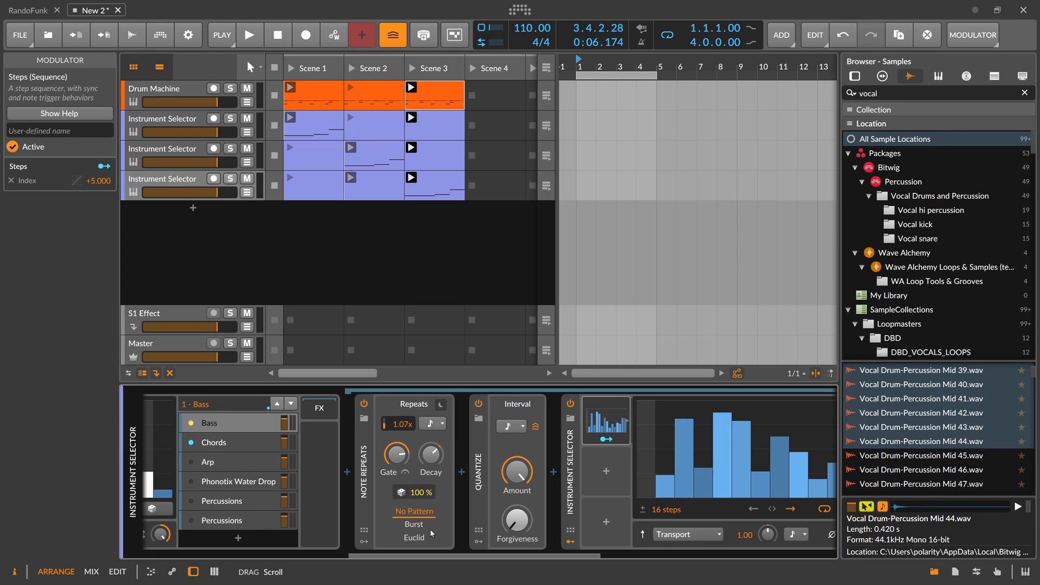
left_click(238, 448)
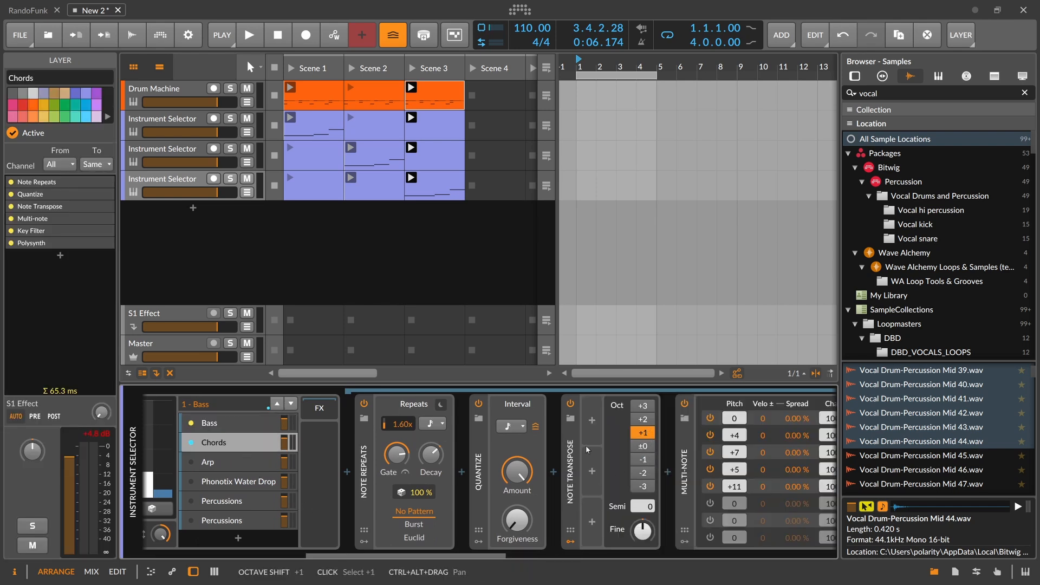
key("space")
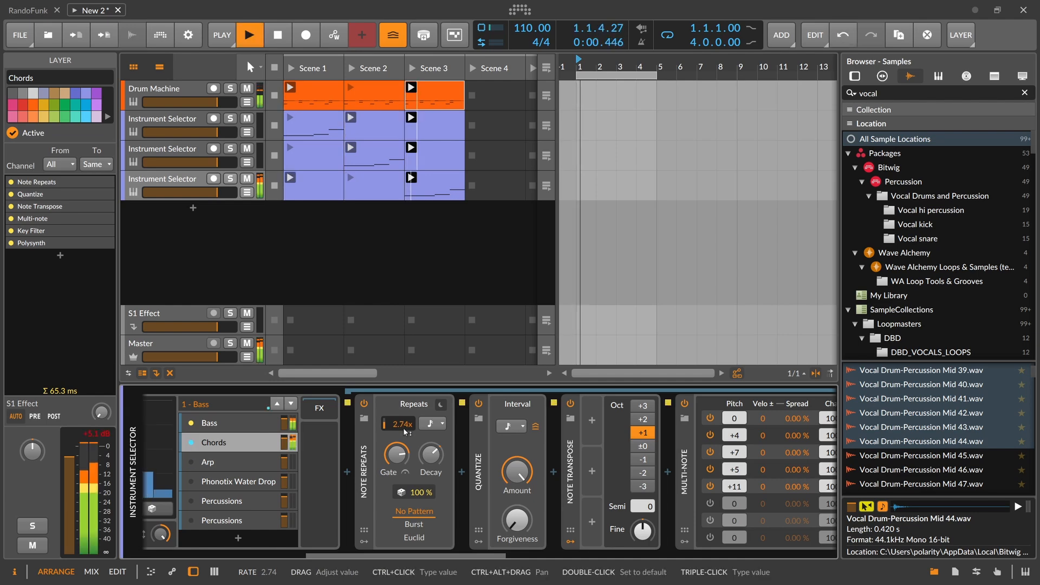
- Inspect the Sampler's Steps modulator in the third track's Percussions layer, then return to its Bass layer and stop playback
left_click(222, 501)
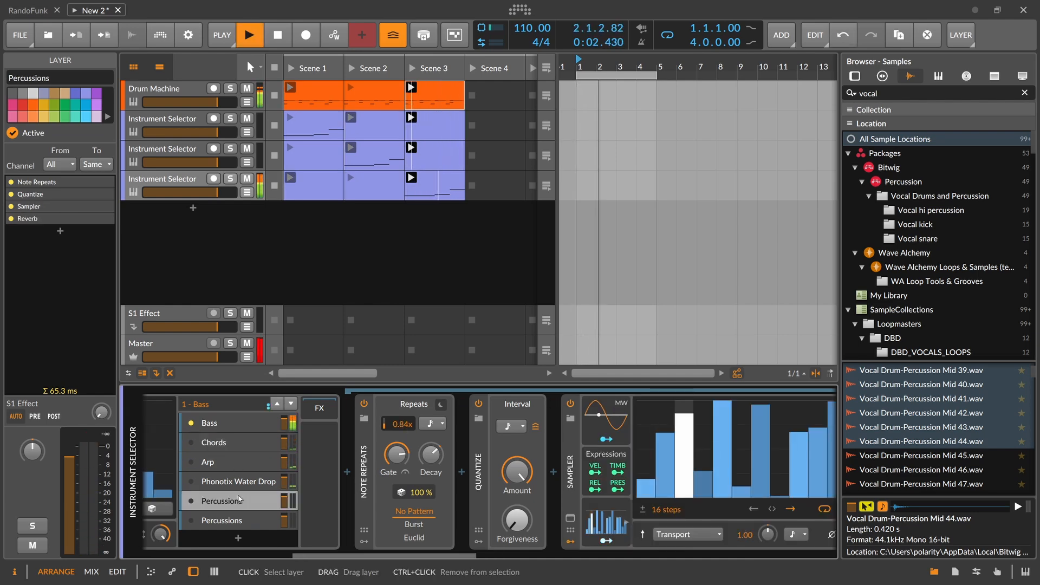
left_click(609, 526)
scroll(513, 541, "down", 5)
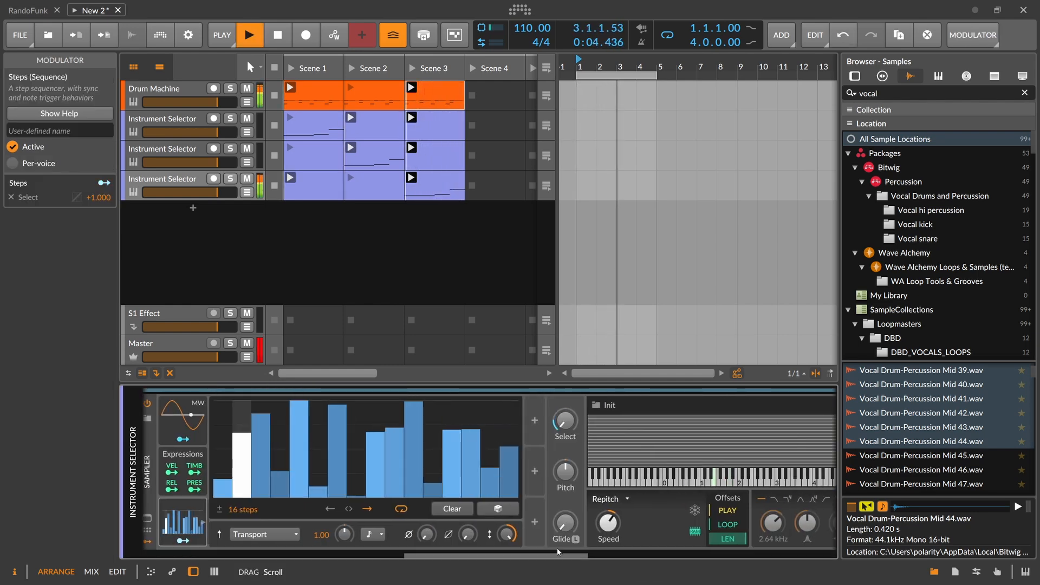
left_click_drag(509, 556, 454, 554)
left_click(361, 521)
left_click(269, 424)
key("space")
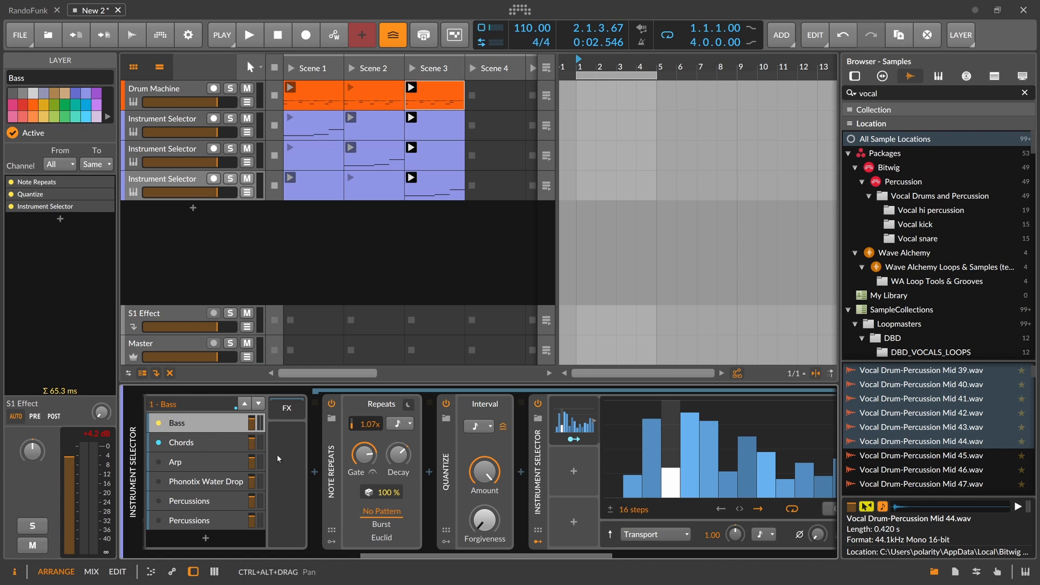
- Collapse the Steps modulator's detail view on the Instrument Selector nested in the third track
left_click_drag(431, 555, 249, 555)
left_click(420, 426)
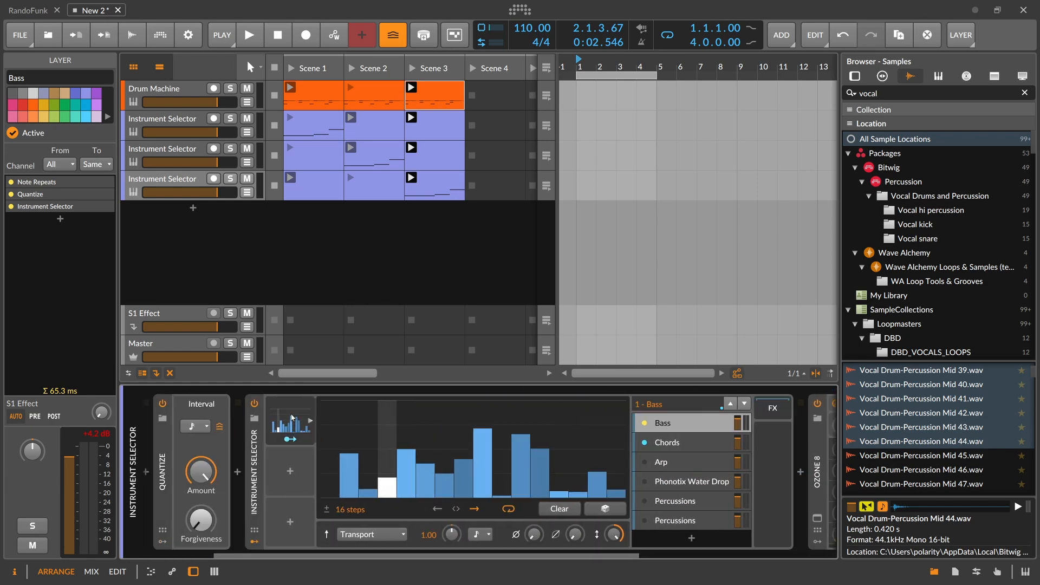
left_click(286, 430)
left_click(285, 433)
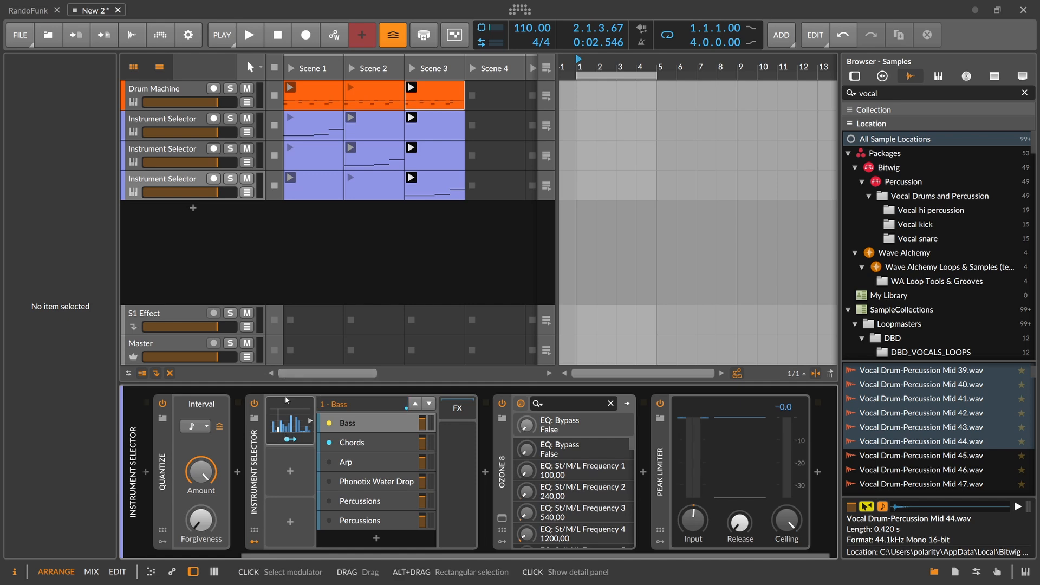
scroll(598, 63, "down", 1)
- Group the three Instrument Selector tracks and name the group Music
left_click(202, 74)
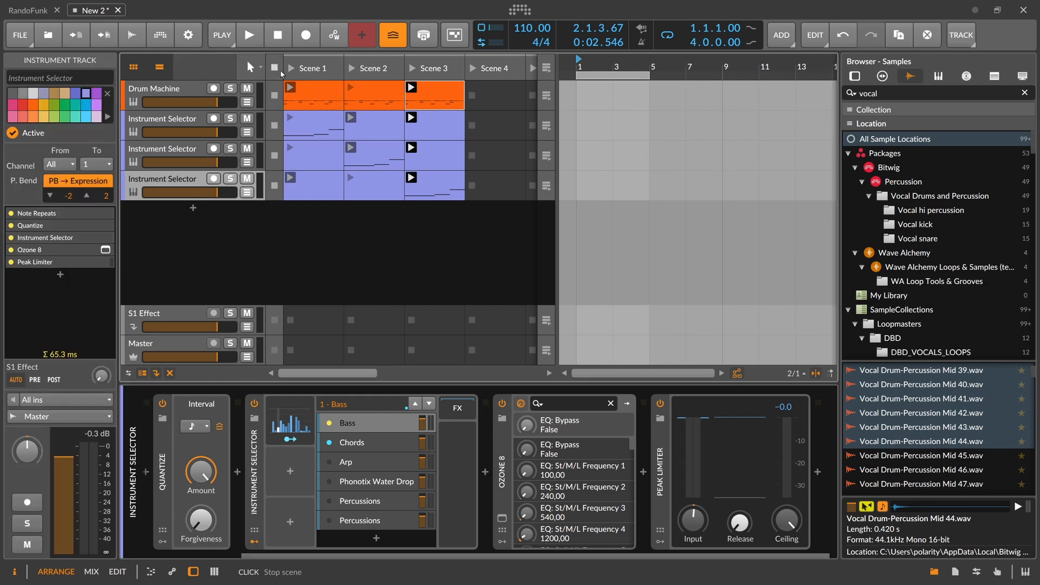
left_click(175, 117)
left_click(174, 91)
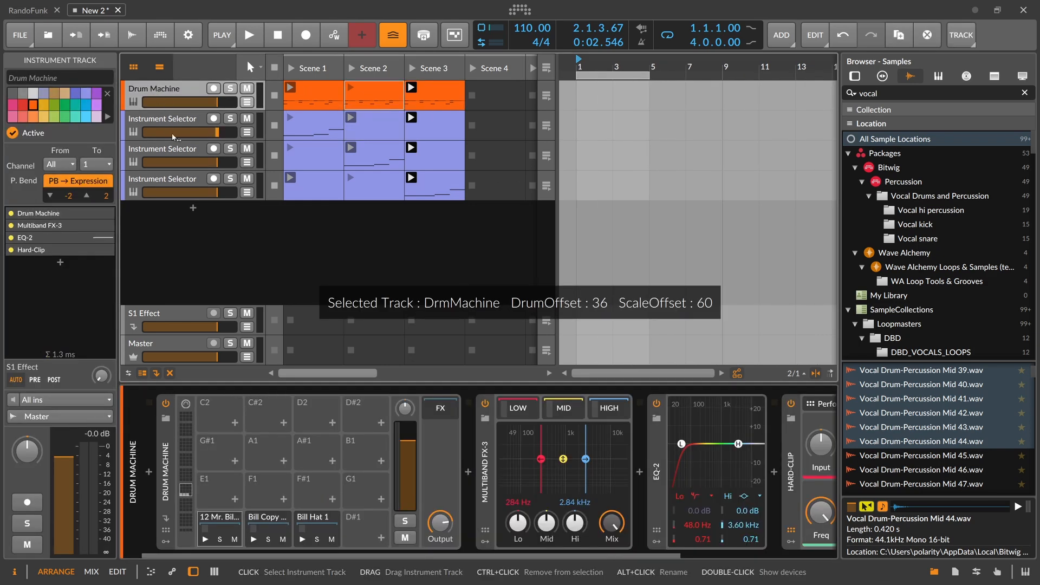
left_click(171, 178)
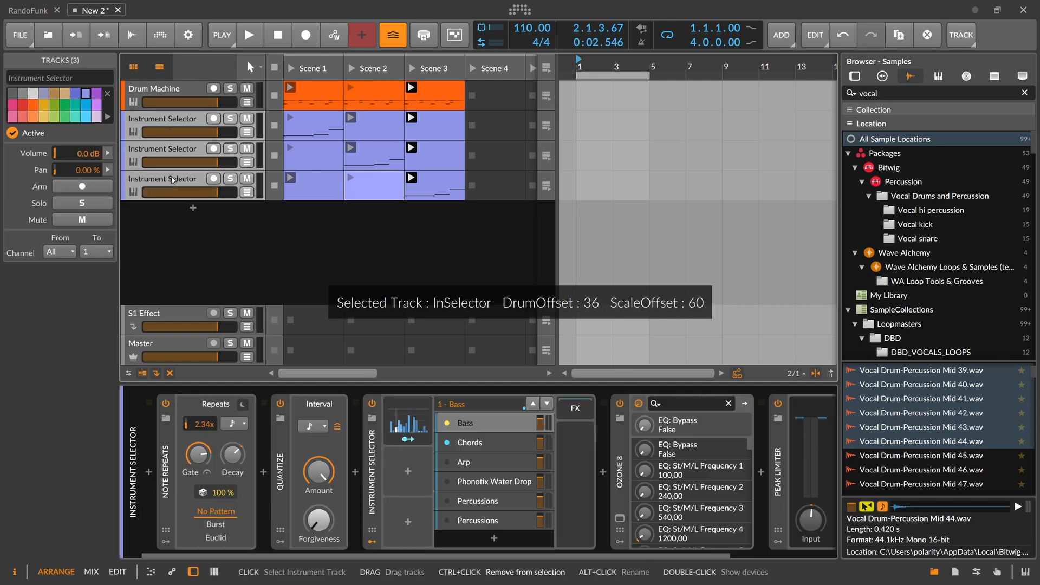
key("ctrl+g")
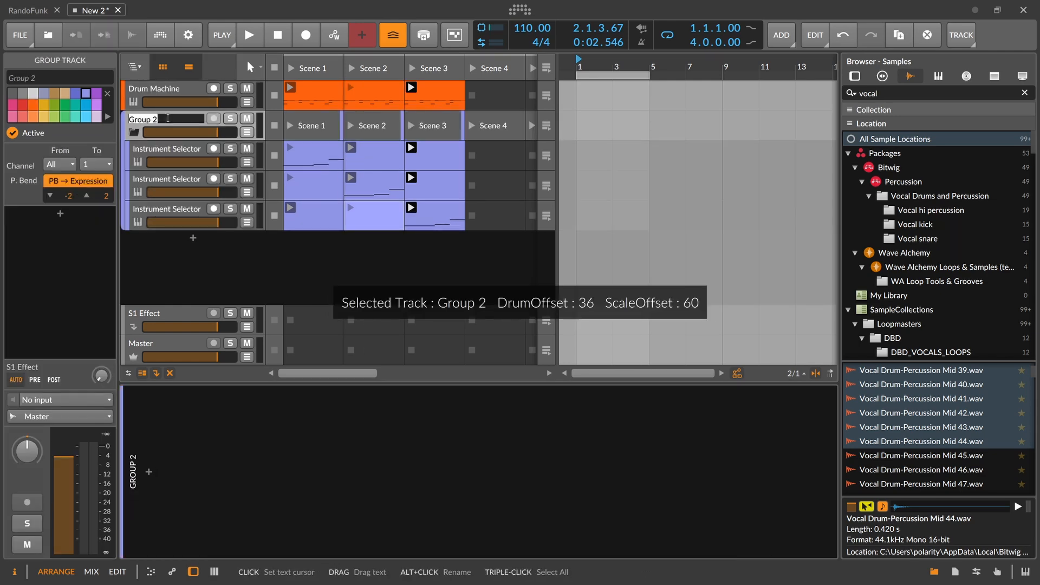
key("Return")
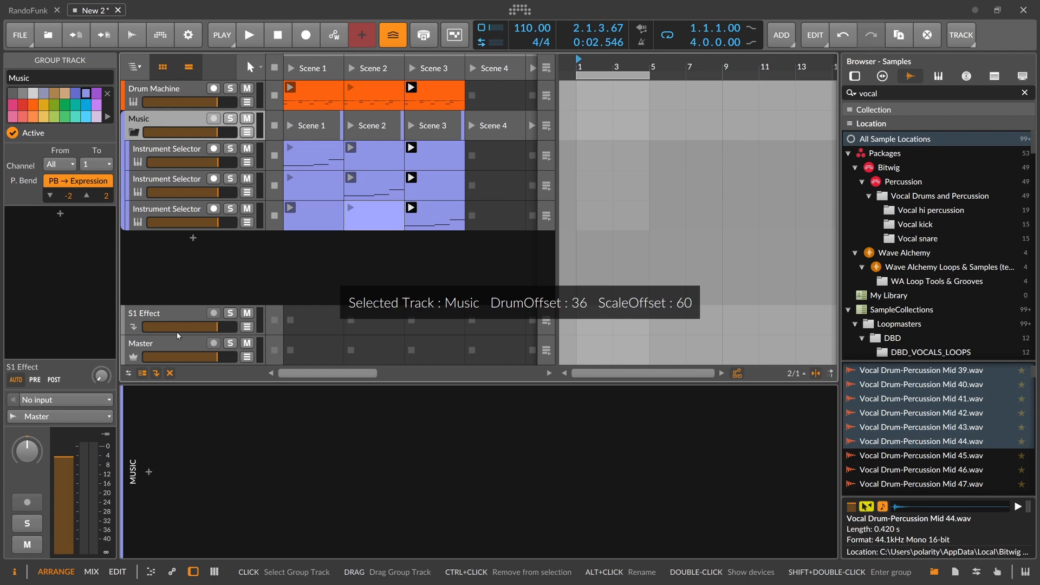
- Insert a Tool device on the Music group and feed its Note Sidechain modulator from the Drum Machine track
left_click(149, 472)
type("too")
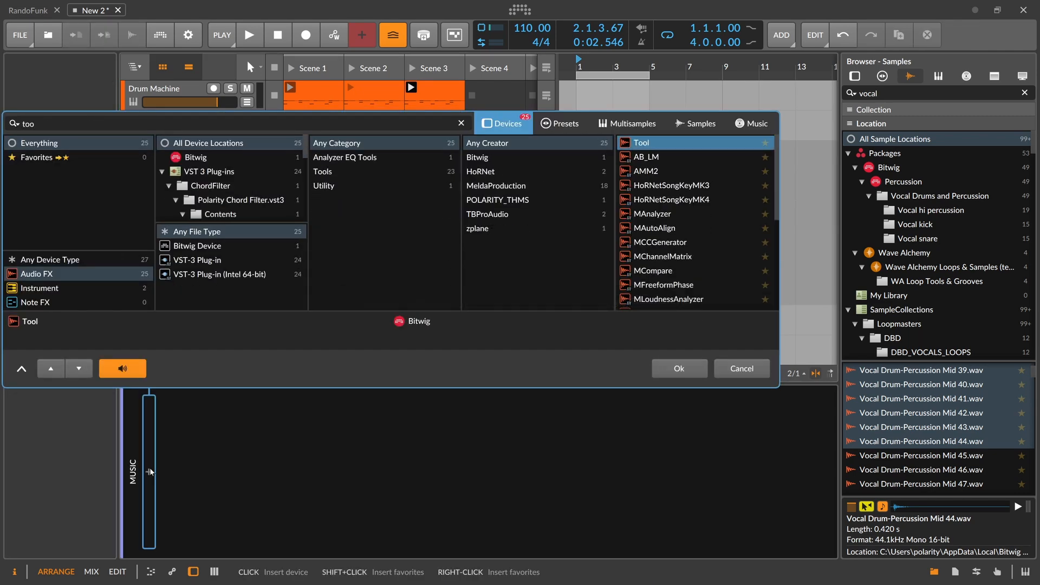
key("Return")
left_click(203, 427)
left_click(307, 418)
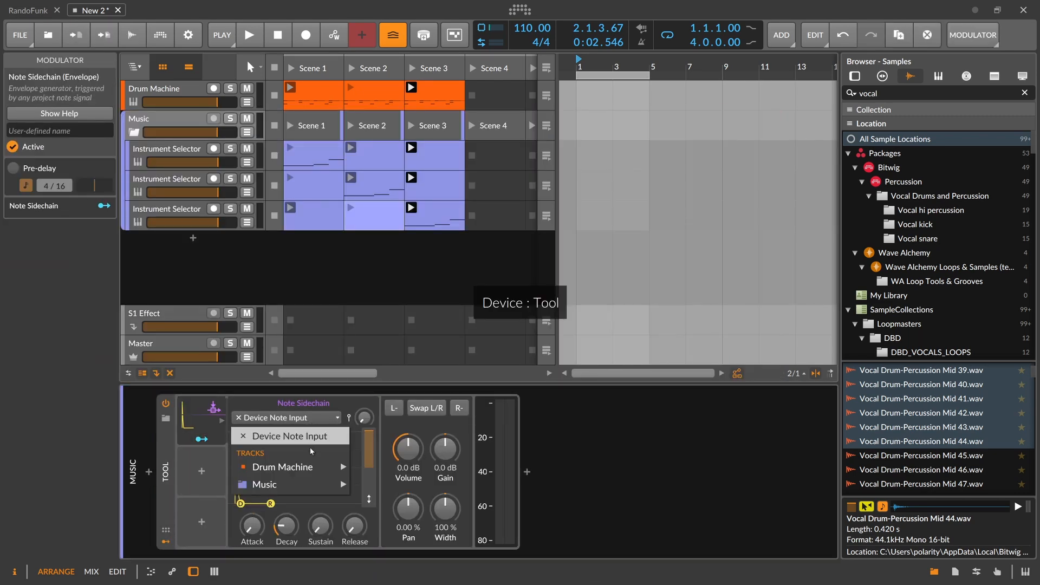
mouse_move(306, 469)
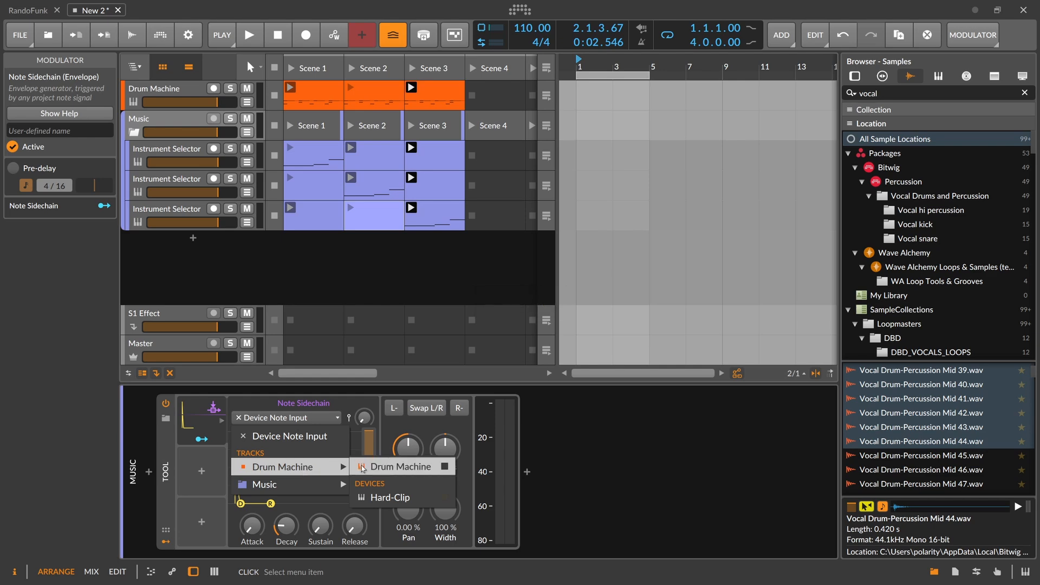
left_click(393, 467)
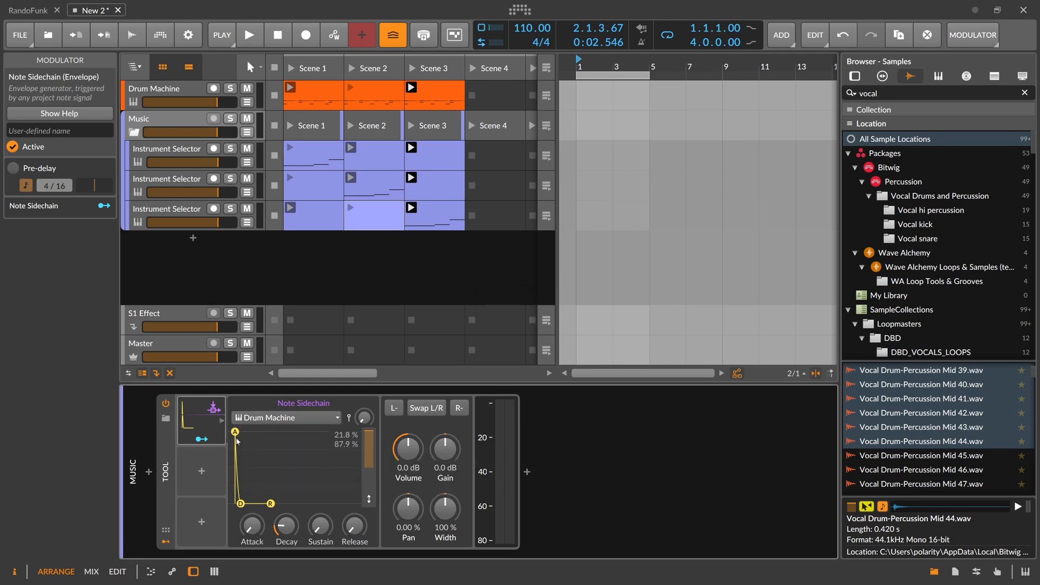
- Insert the "kick only" Note Filter preset directly after the Drum Machine device and audition the kick pad
left_click(182, 96)
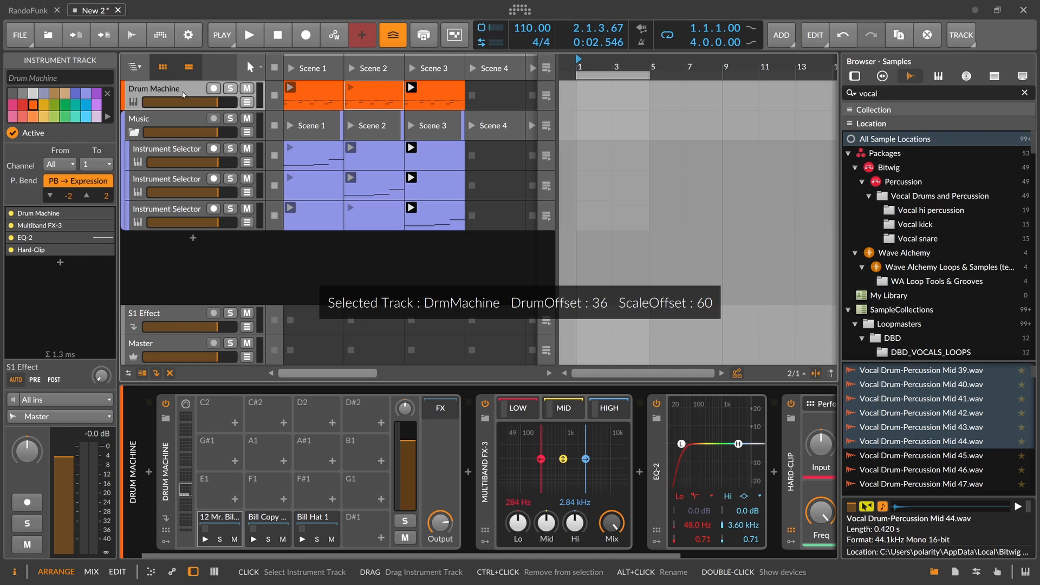
left_click(468, 472)
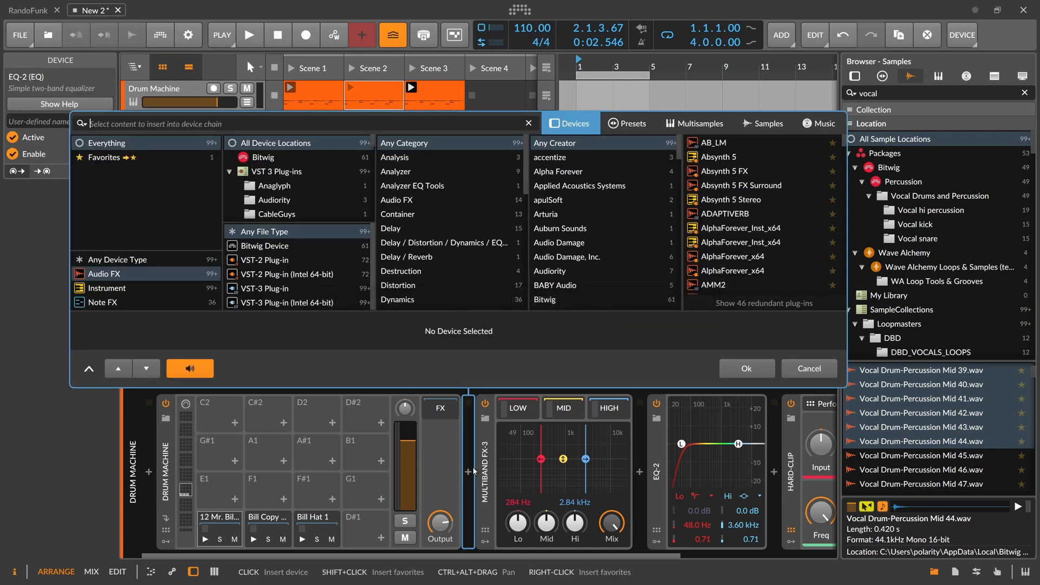
type("kick obn")
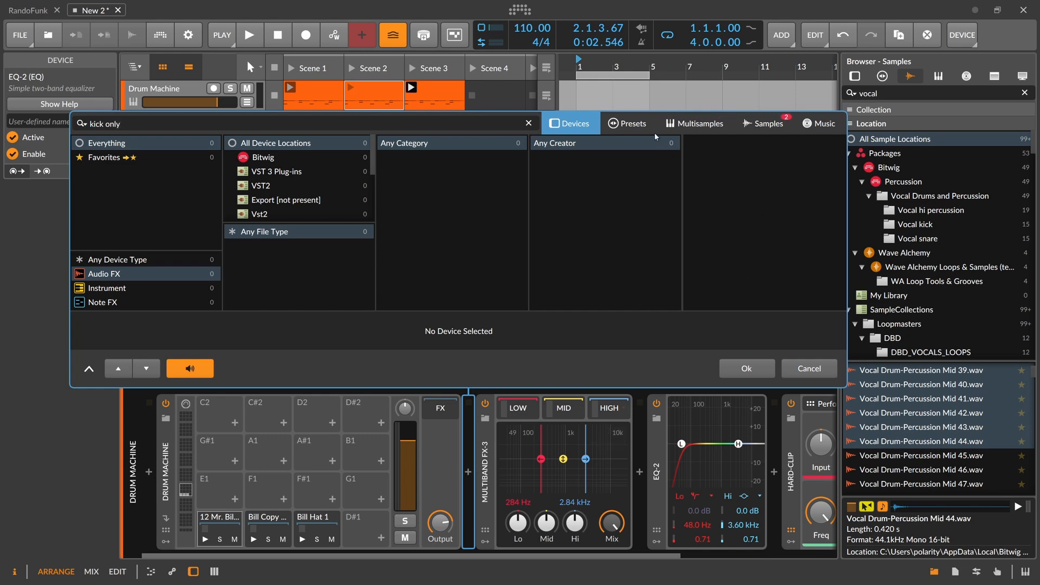
key("Tab")
left_click(115, 246)
double_click(648, 144)
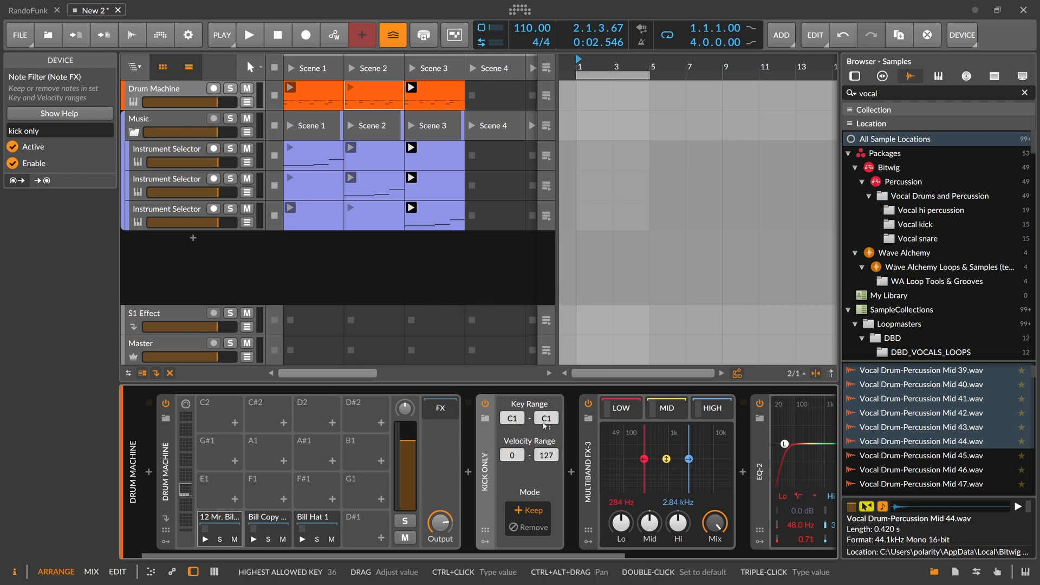
left_click(230, 522)
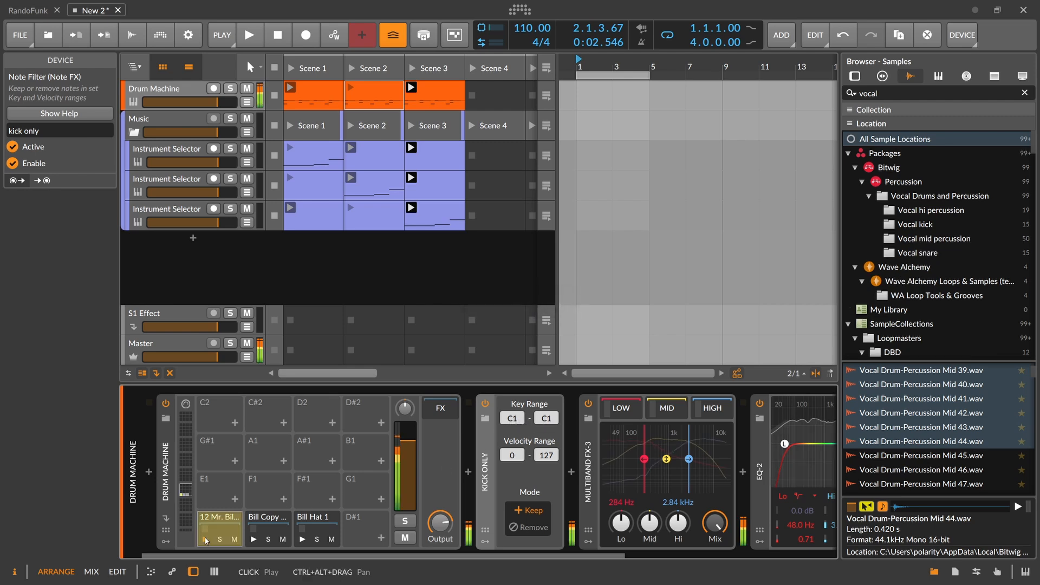
- Set the Music group's Note Sidechain source to the Drum Machine track's Kick Only Note Filter
left_click(174, 119)
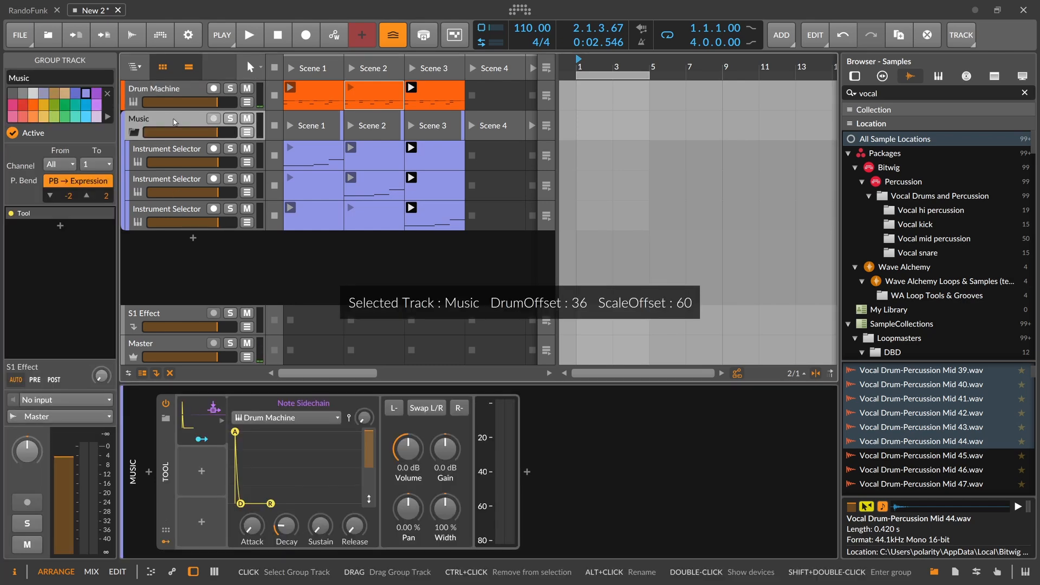
left_click(303, 417)
mouse_move(293, 466)
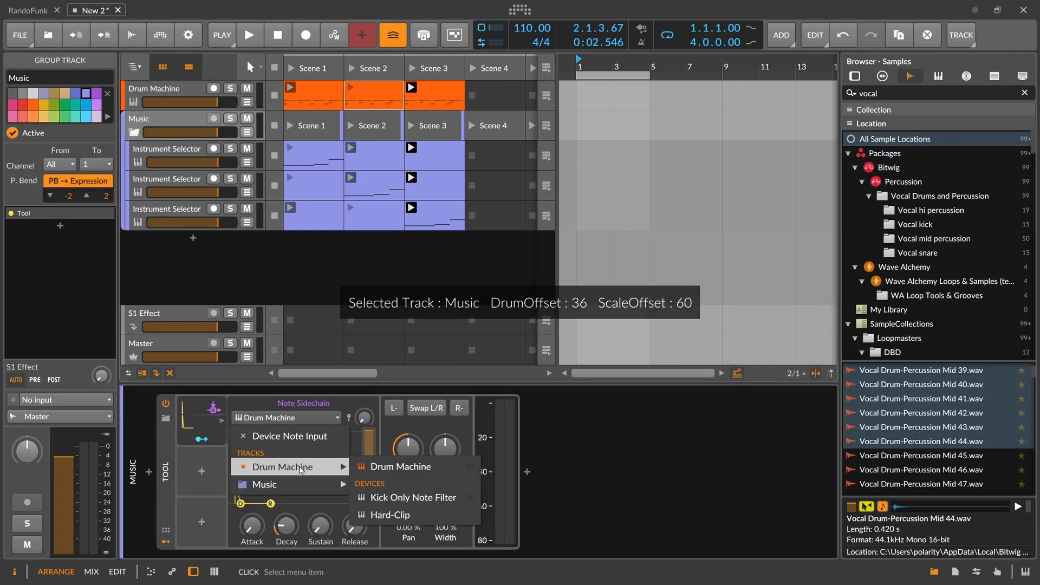
left_click(420, 497)
- During playback, map the Note Sidechain to the Tool's Volume with a modulation amount of -2.000
key("space")
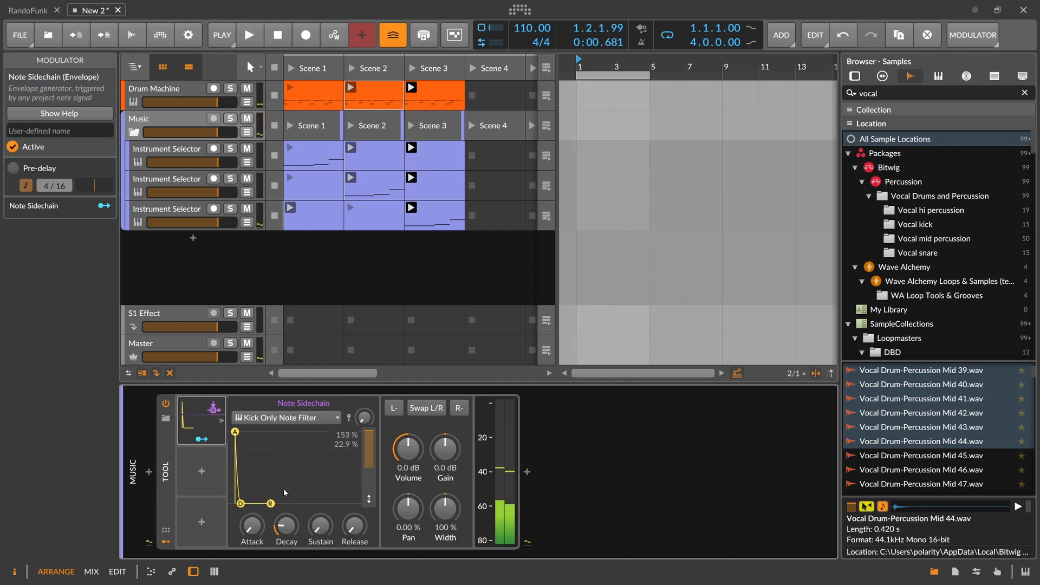
left_click(202, 438)
left_click_drag(408, 448, 407, 462)
- Set the Note Sidechain envelope's decay to 30.4 % and adjust its release
left_click_drag(287, 525, 286, 514)
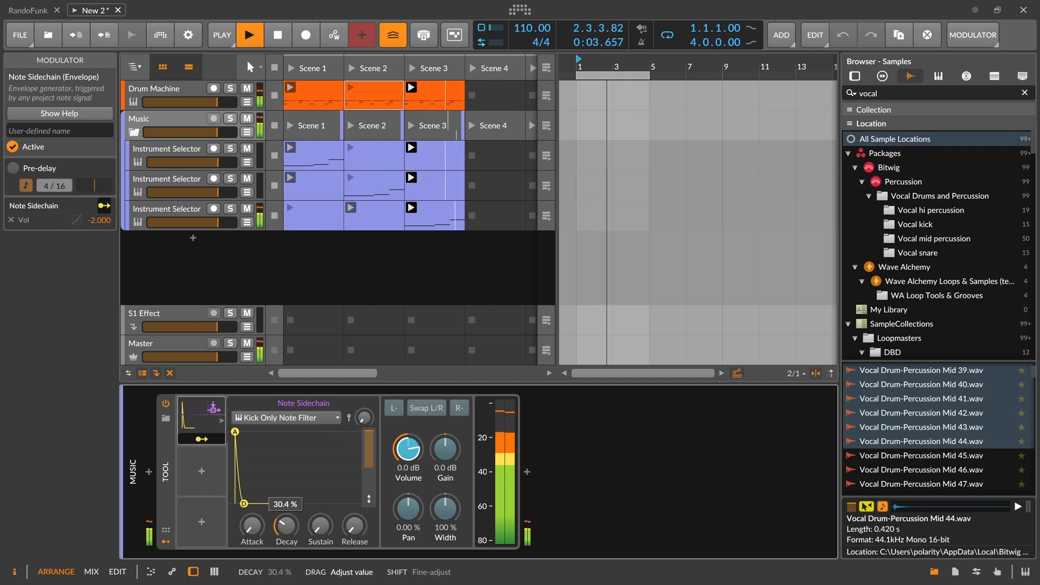
left_click_drag(354, 525, 355, 538)
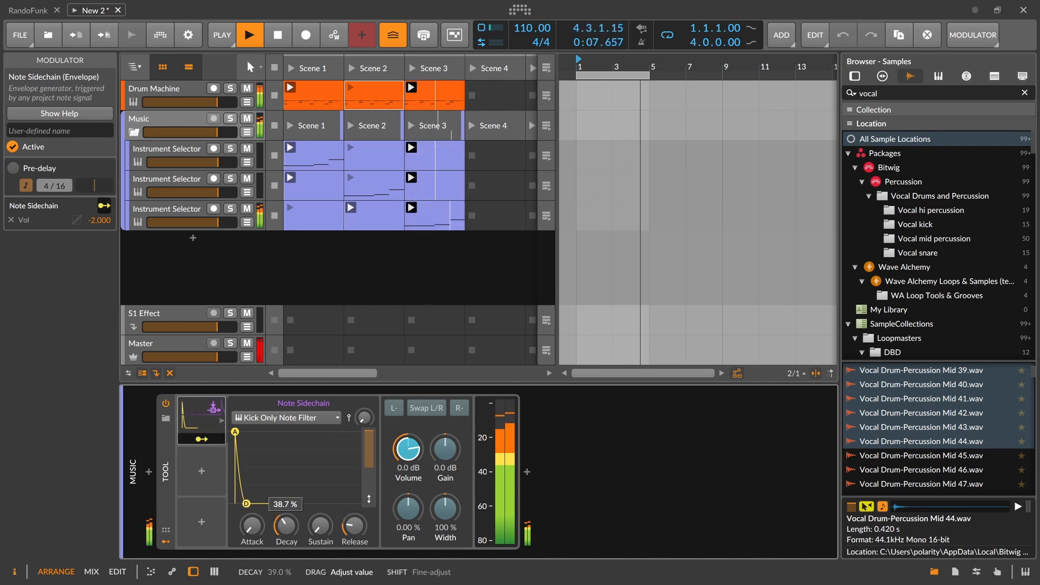
left_click_drag(286, 525, 296, 529)
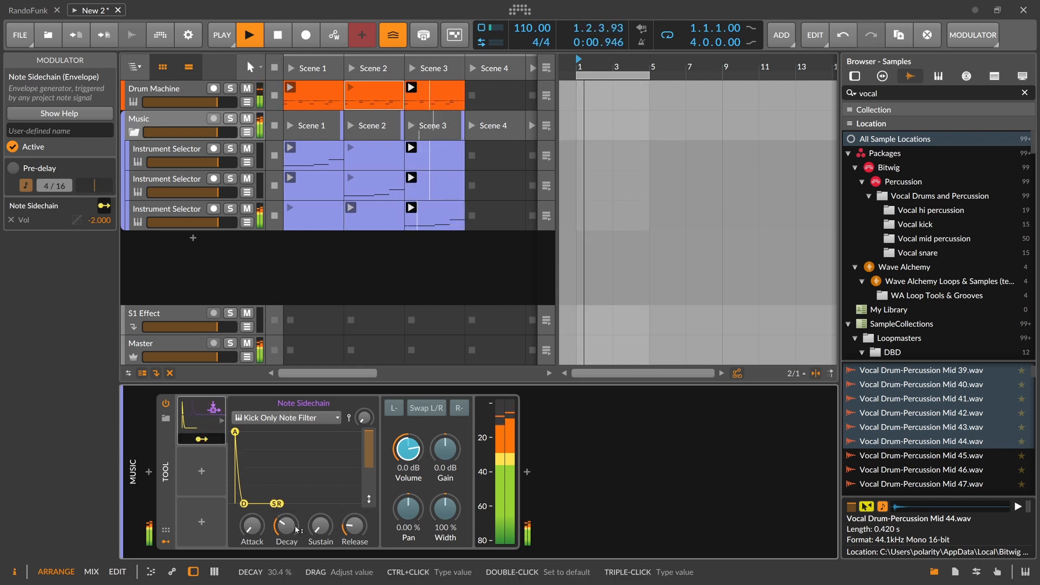
- Insert Newfangled Elevate on the Master track, set its gain to 2.62 and close the plug-in window
left_click(361, 167)
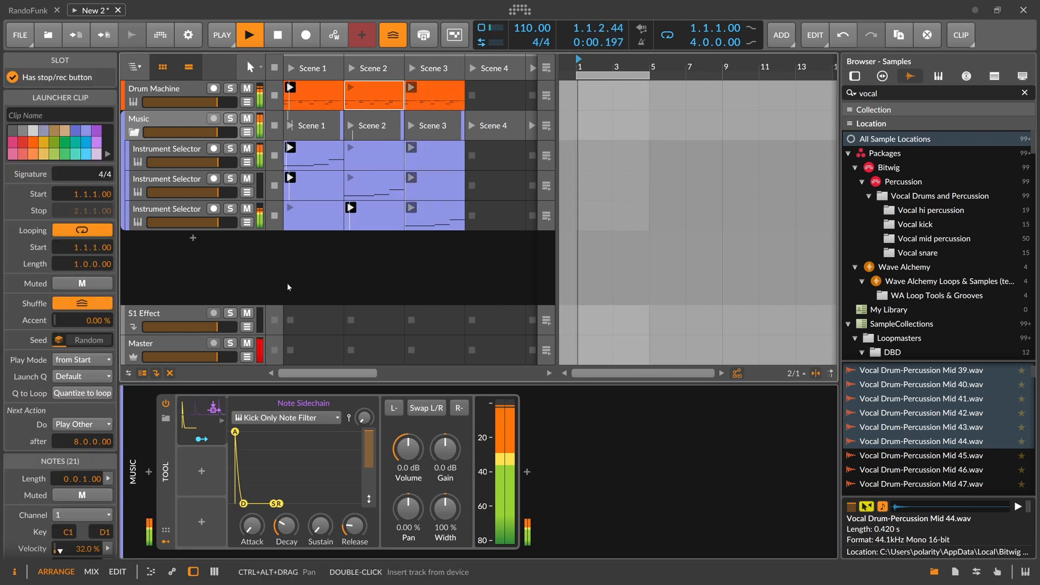
left_click(157, 347)
left_click(149, 471)
type("elv")
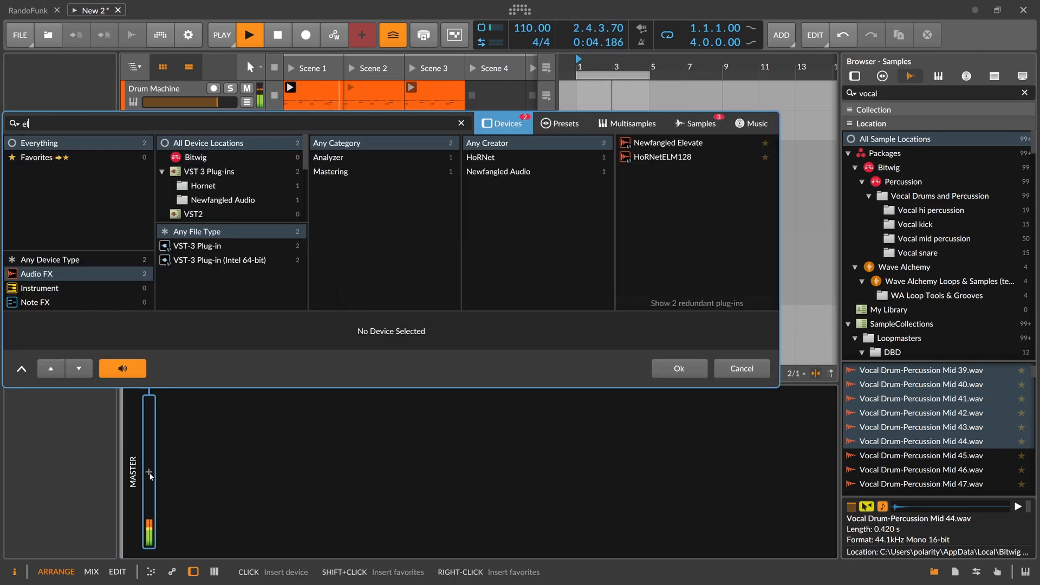
key("Down")
key("Return")
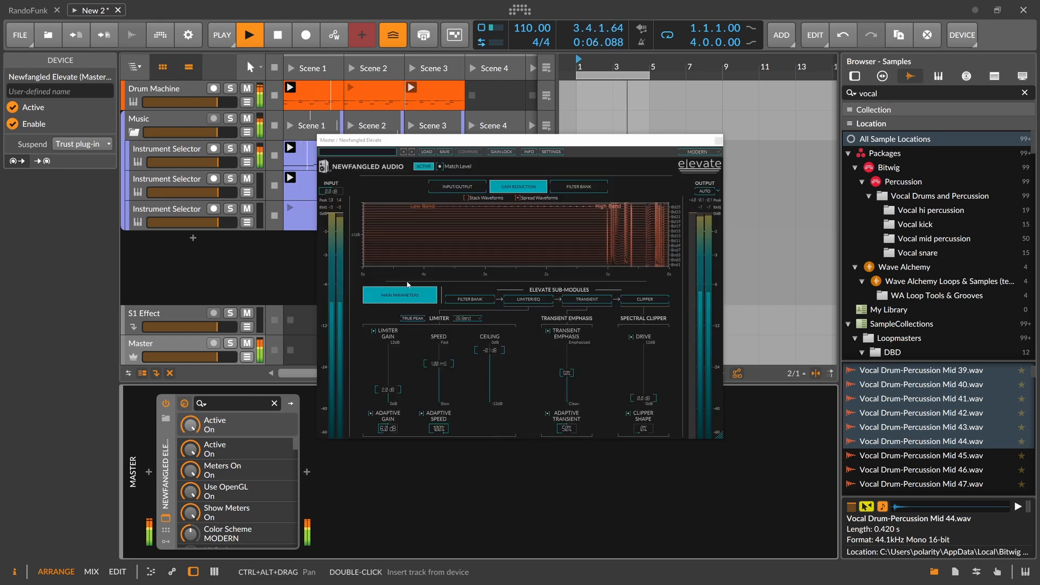
left_click(718, 141)
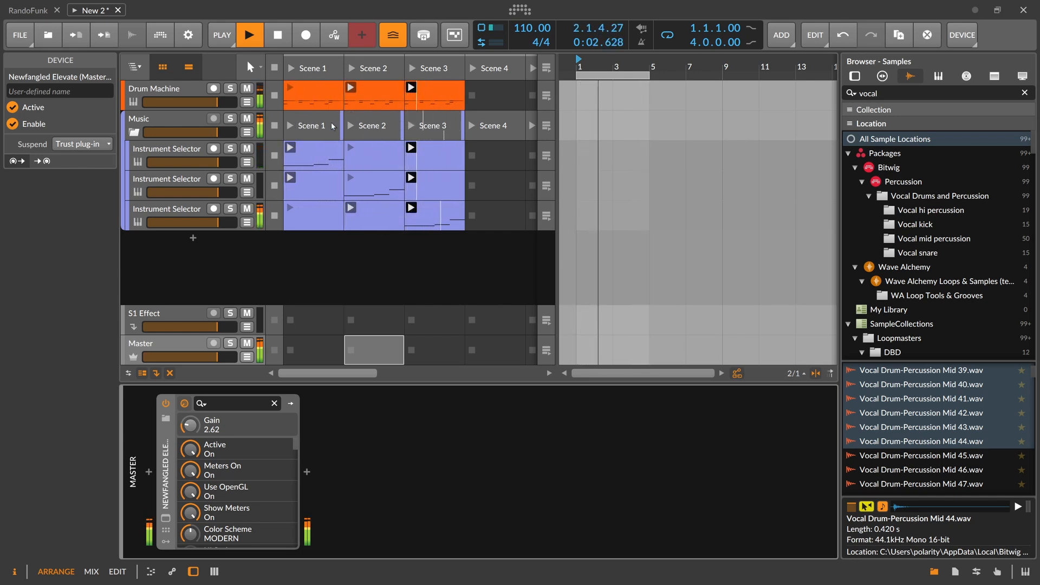
- Review the device chains of the Instrument Selector tracks, then switch to the RandoFunk project
left_click(197, 150)
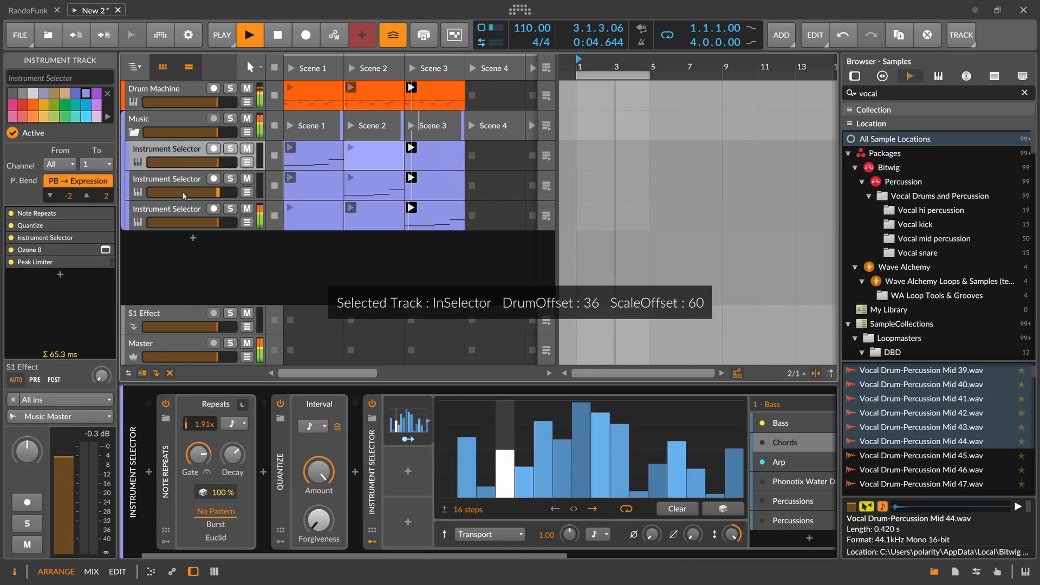
left_click(181, 210)
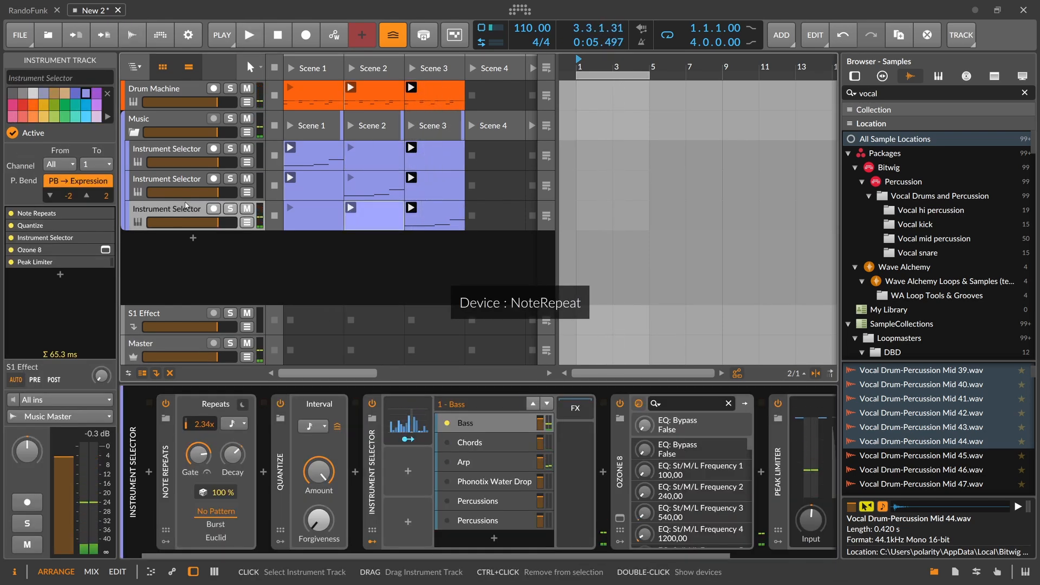
left_click(186, 187)
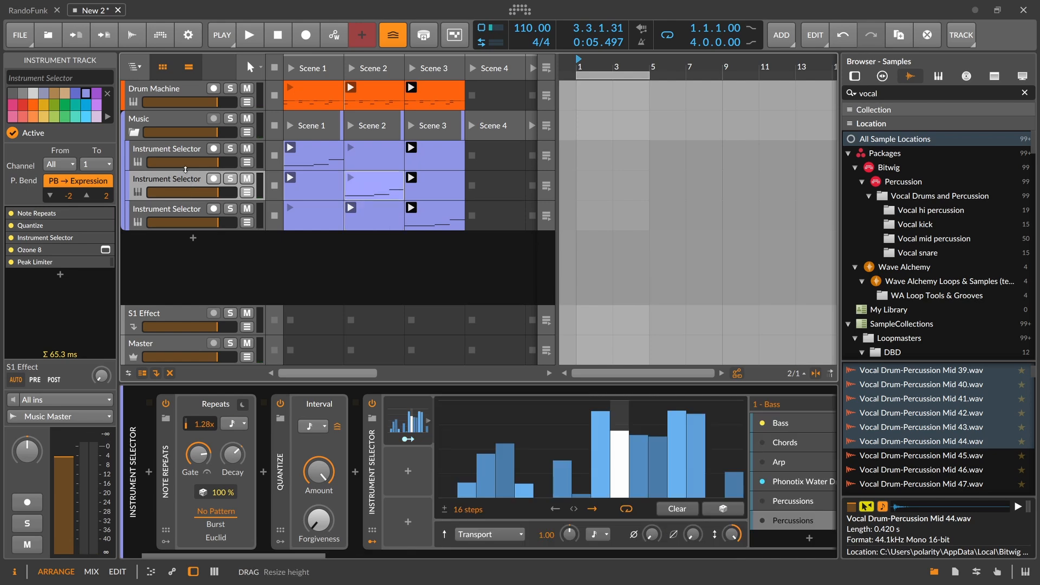
left_click_drag(313, 552, 472, 551)
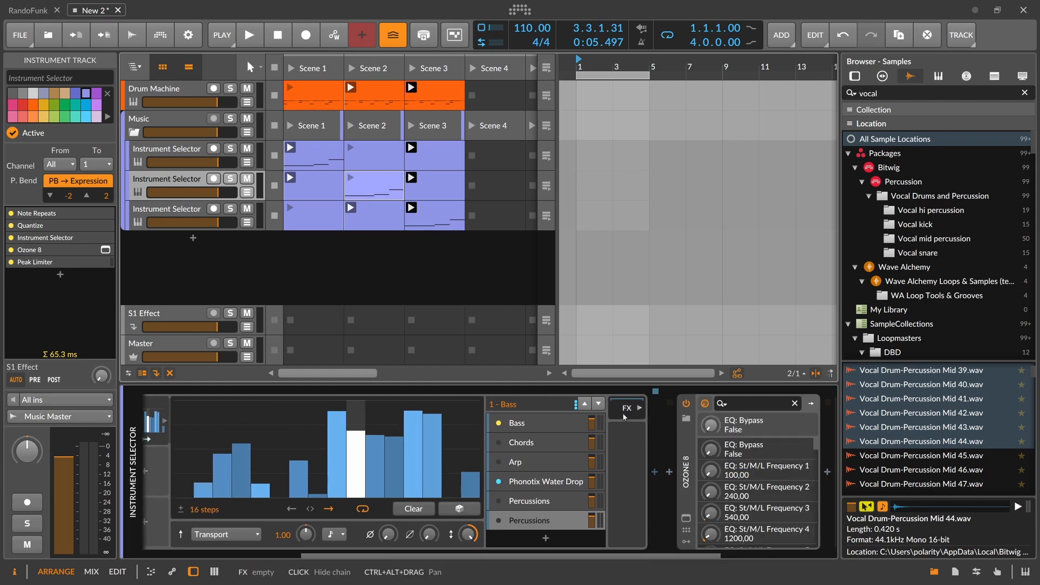
left_click(349, 294)
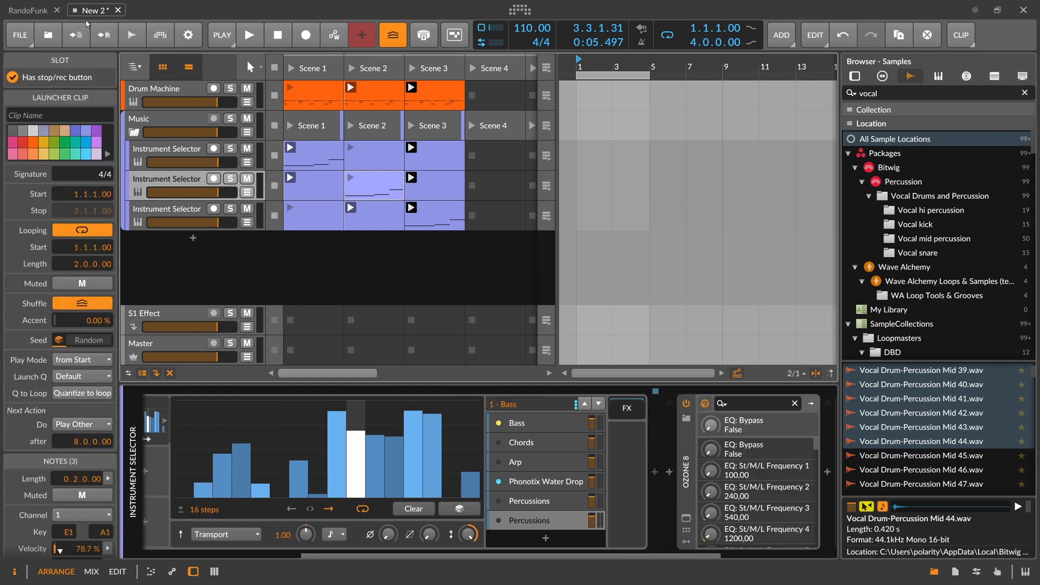
left_click(39, 15)
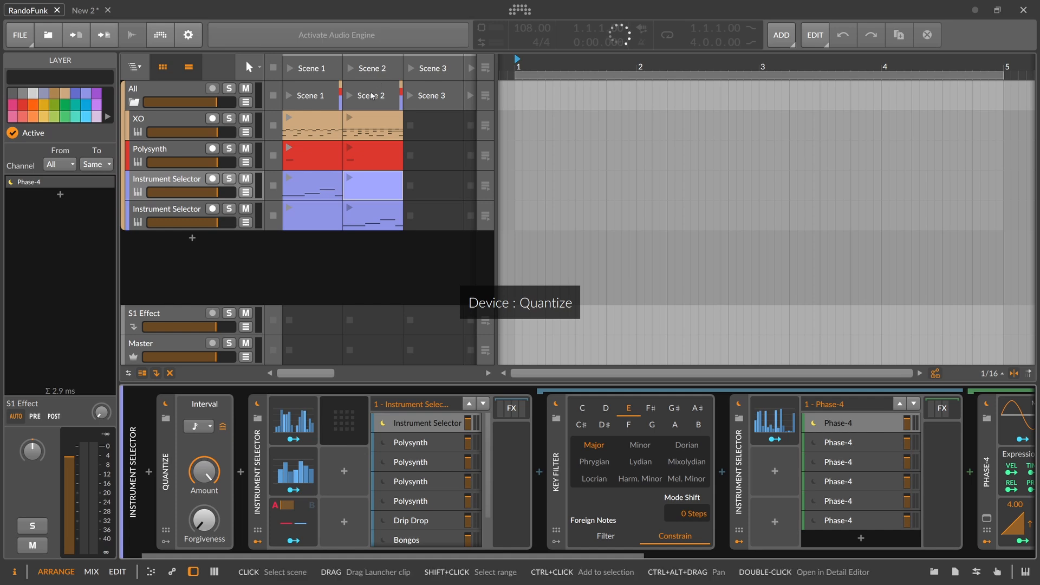
- Look through the Instrument Selector's layer list and examine the device chains of its first Polysynth layers
scroll(419, 467, "down", 2)
scroll(419, 467, "up", 2)
scroll(418, 464, "down", 2)
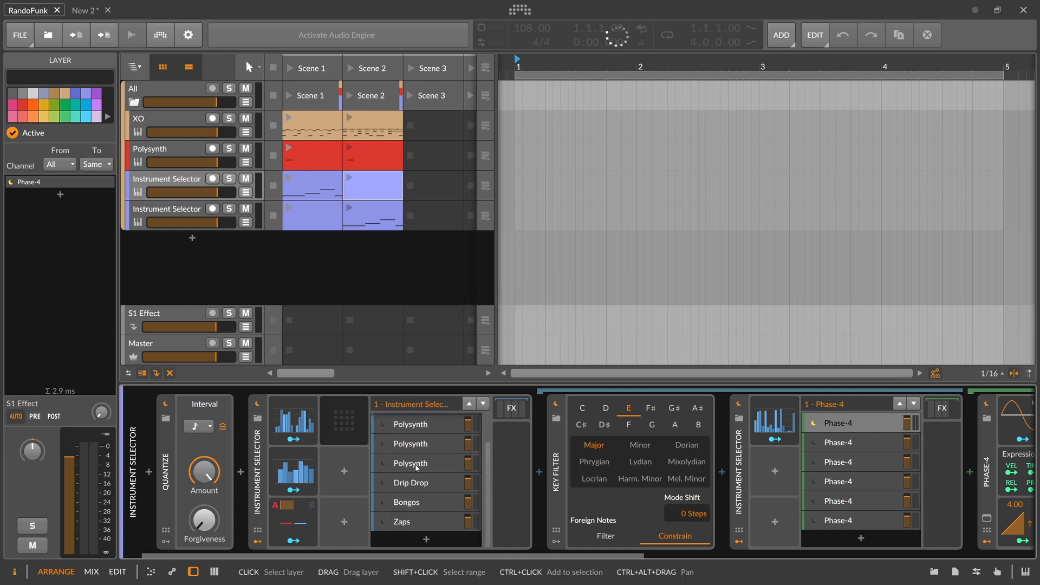
scroll(409, 459, "up", 2)
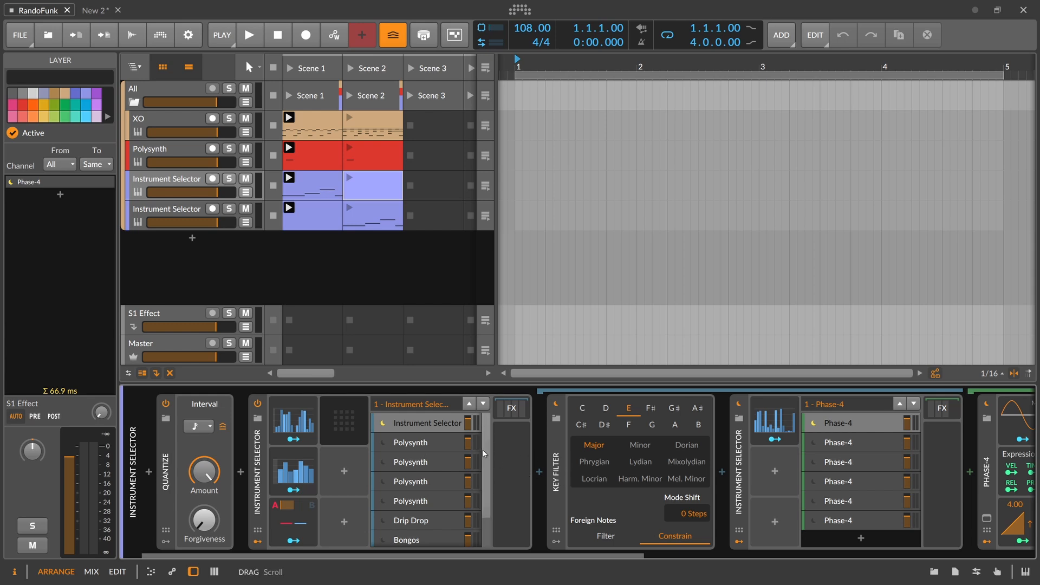
left_click(444, 447)
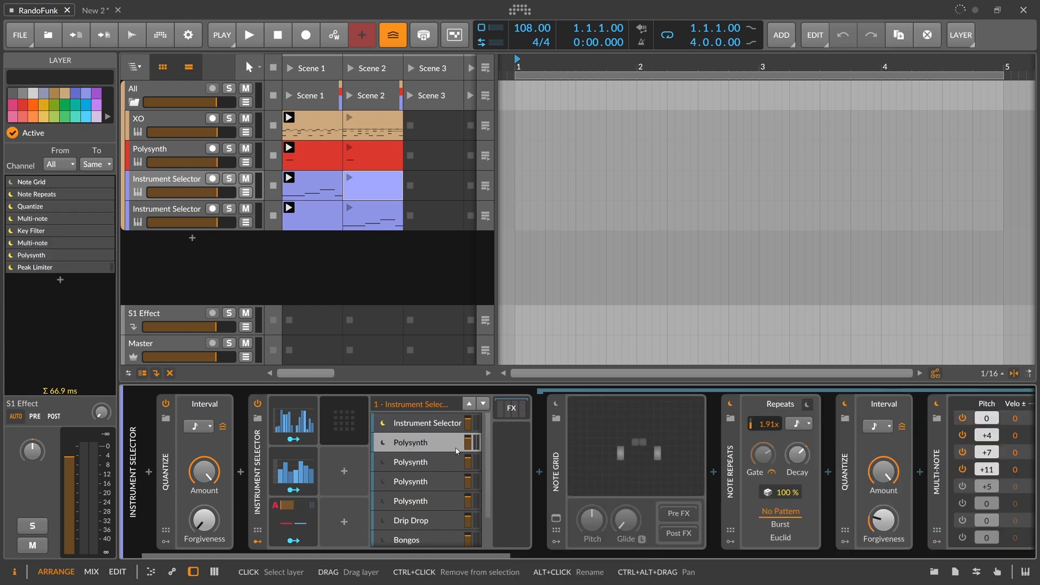
key("Down")
key("Down")
key("Down")
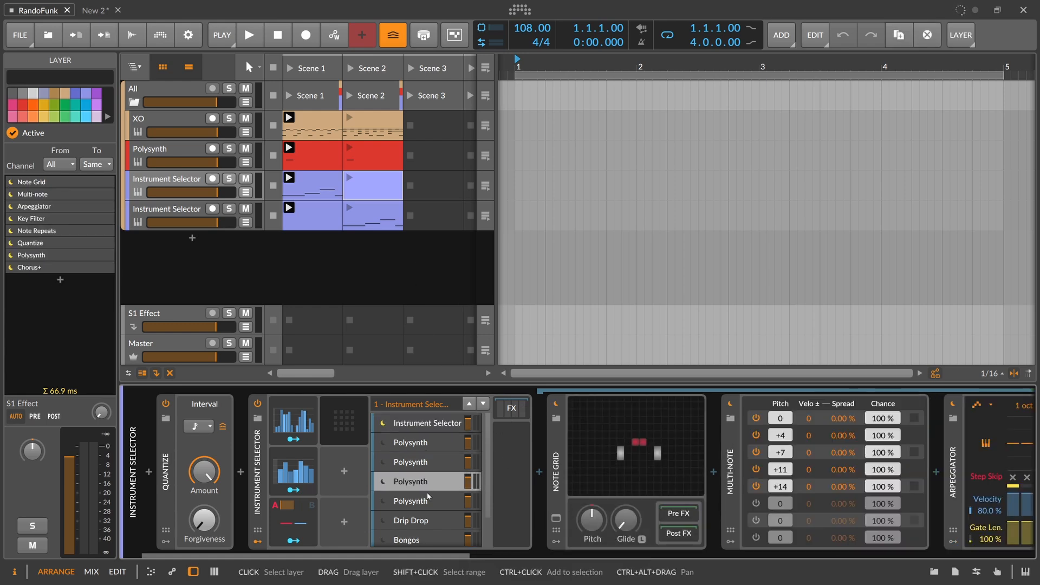
- Examine the Drip Drop layer and the device chain of the last Polysynth layer in the Instrument Selector
left_click(435, 517)
scroll(429, 506, "down", 2)
scroll(426, 503, "up", 2)
left_click(423, 501)
scroll(561, 534, "right", 2)
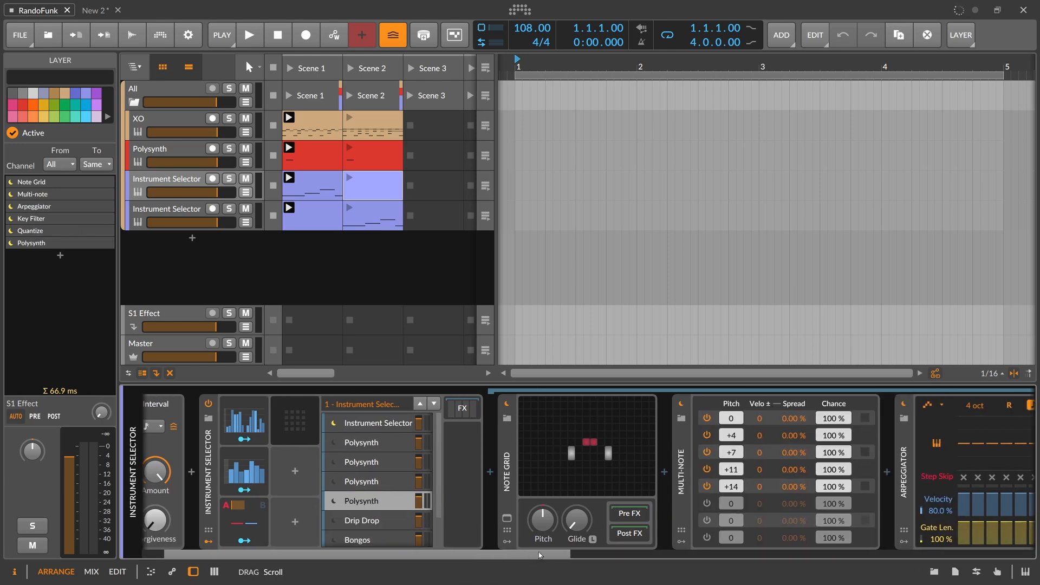
left_click(566, 551)
left_click_drag(557, 554, 482, 550)
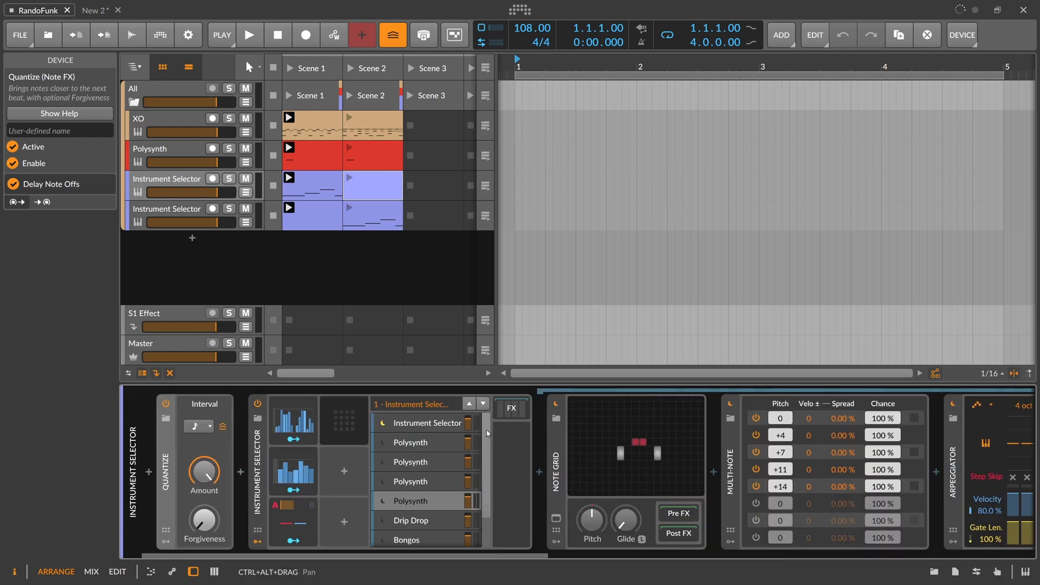
- Show the Instrument Selector's FX chain and launch Scene 1 of the All group to hear the tracks together
left_click(500, 411)
left_click(296, 89)
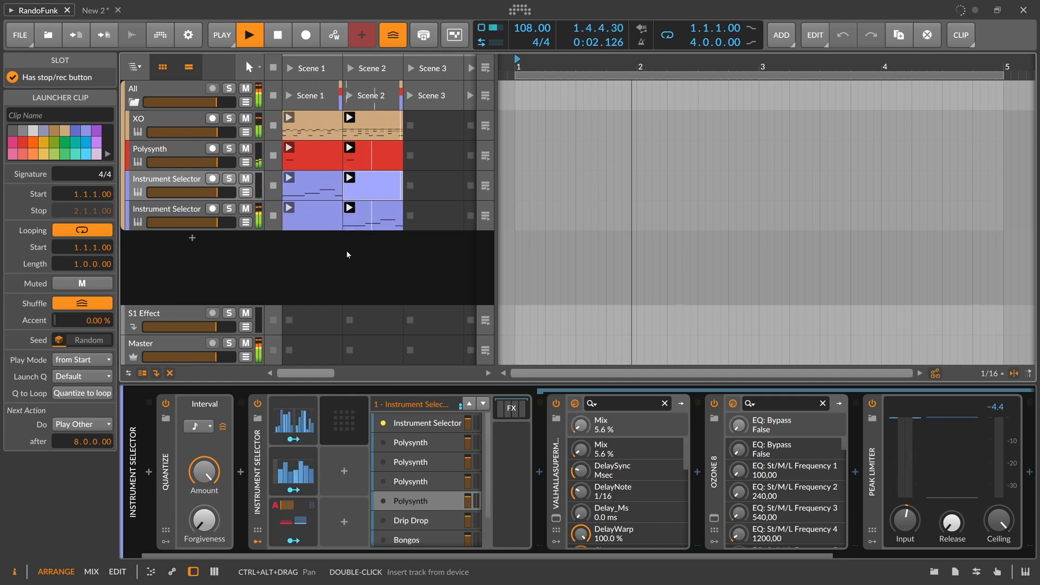
- Inspect the XO track's plug-in window and device chain during playback, then close the window and stop the transport
left_click(172, 119)
left_click(165, 517)
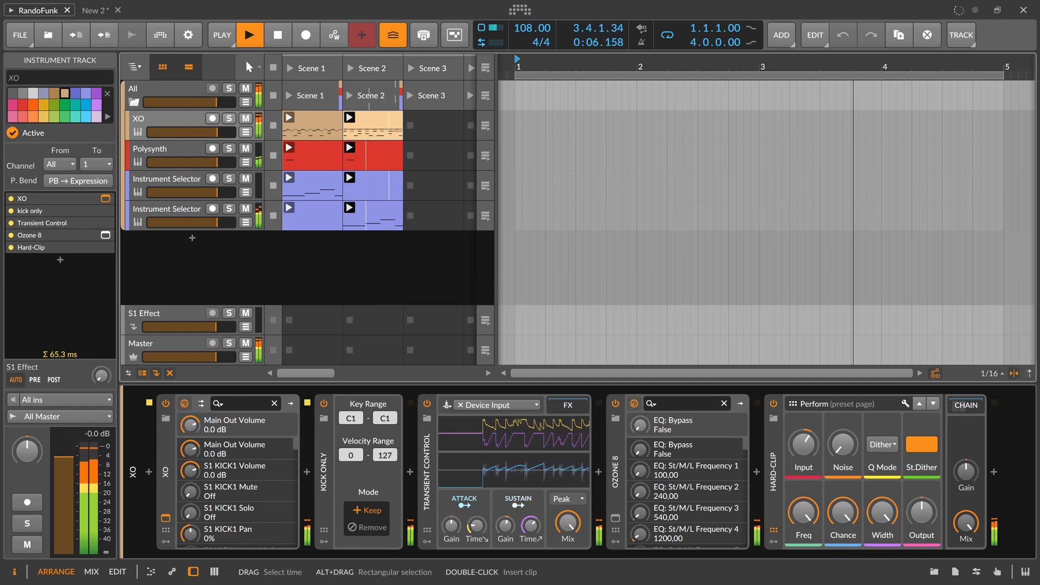
left_click_drag(781, 178, 395, 120)
left_click(804, 114)
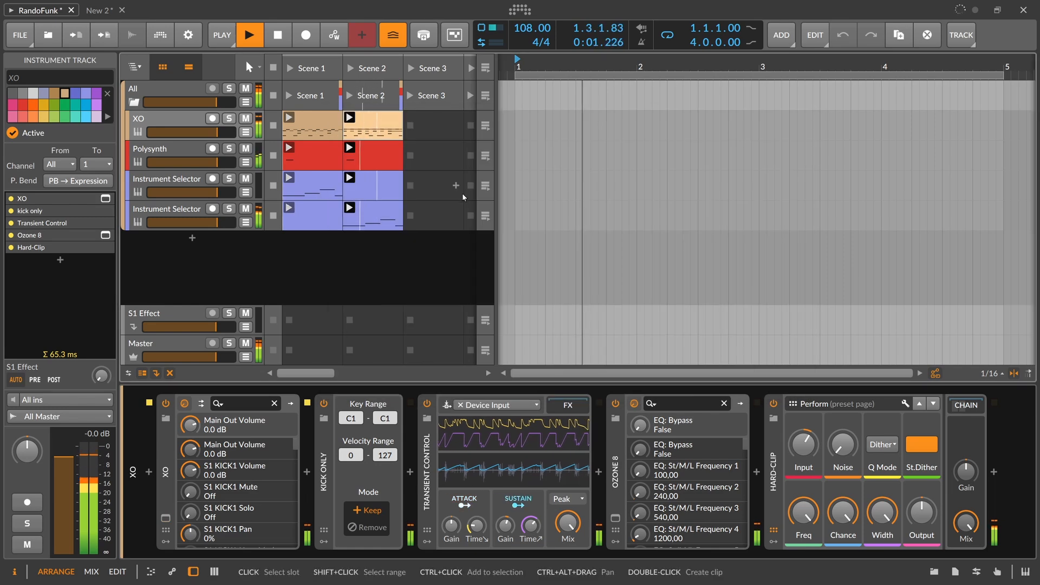
mouse_move(536, 66)
left_mouse_down()
mouse_move(536, 44)
mouse_move(530, 61)
left_mouse_up()
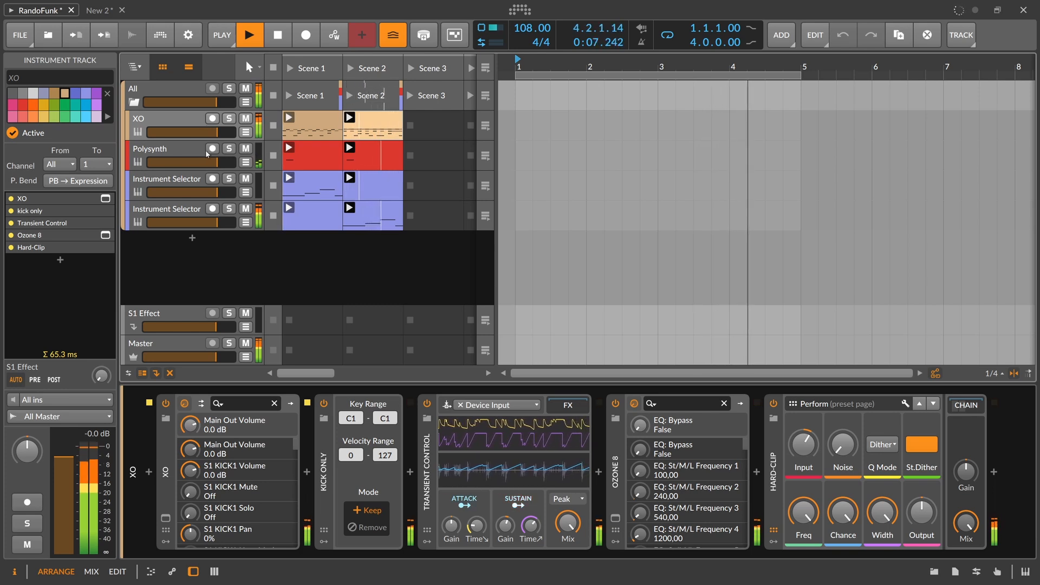
key("space")
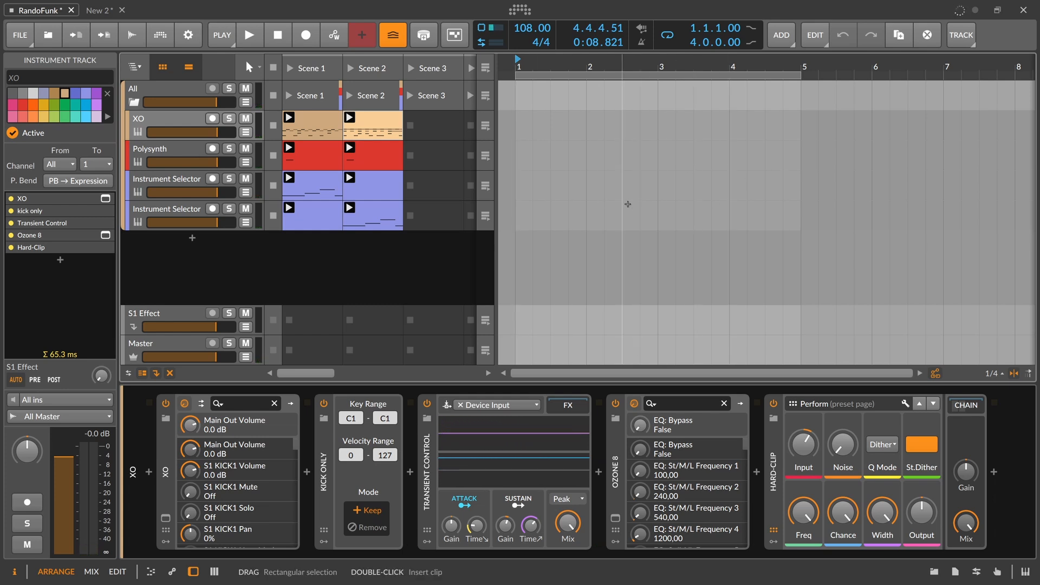
- Review the Polysynth track's note devices and the upper Instrument Selector track, then return to the New 2 project
left_click(182, 149)
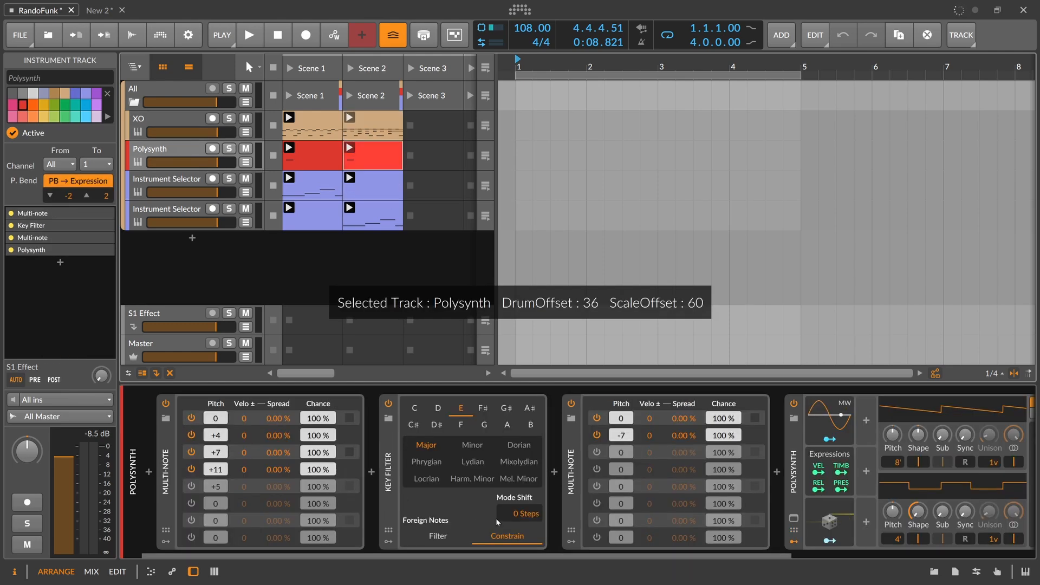
left_click(188, 180)
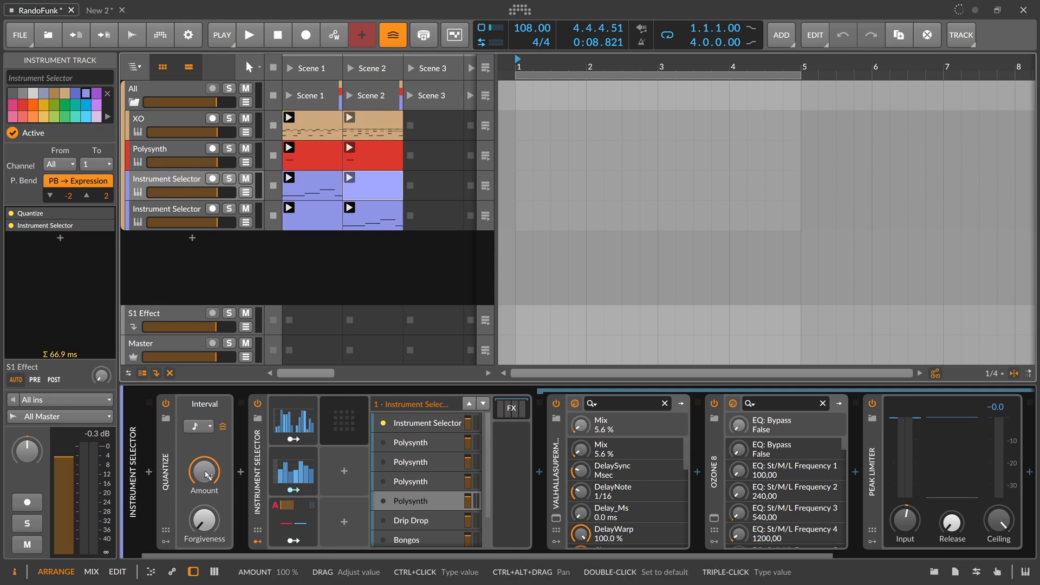
left_click(448, 442)
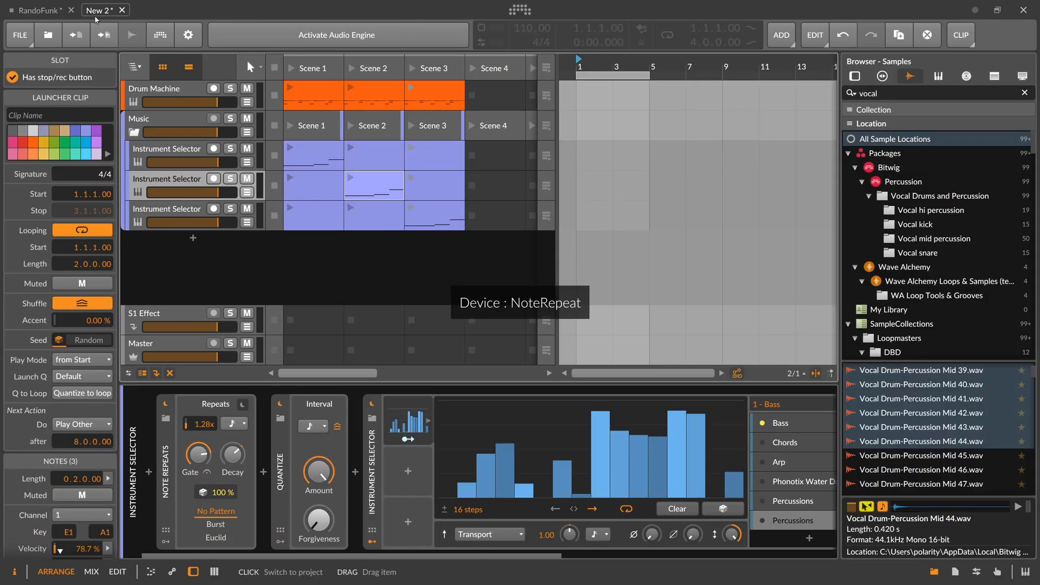
left_click(95, 11)
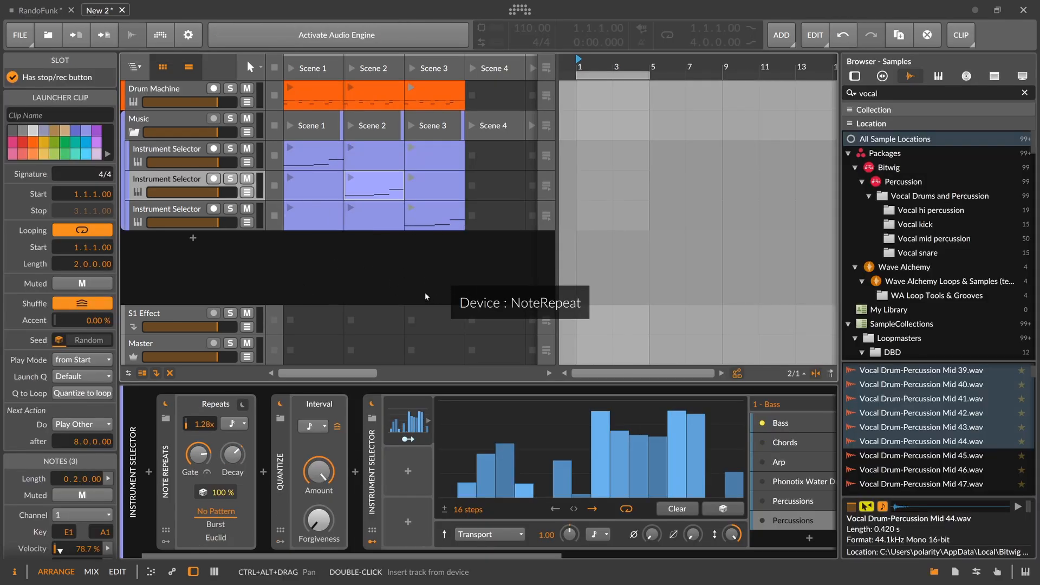